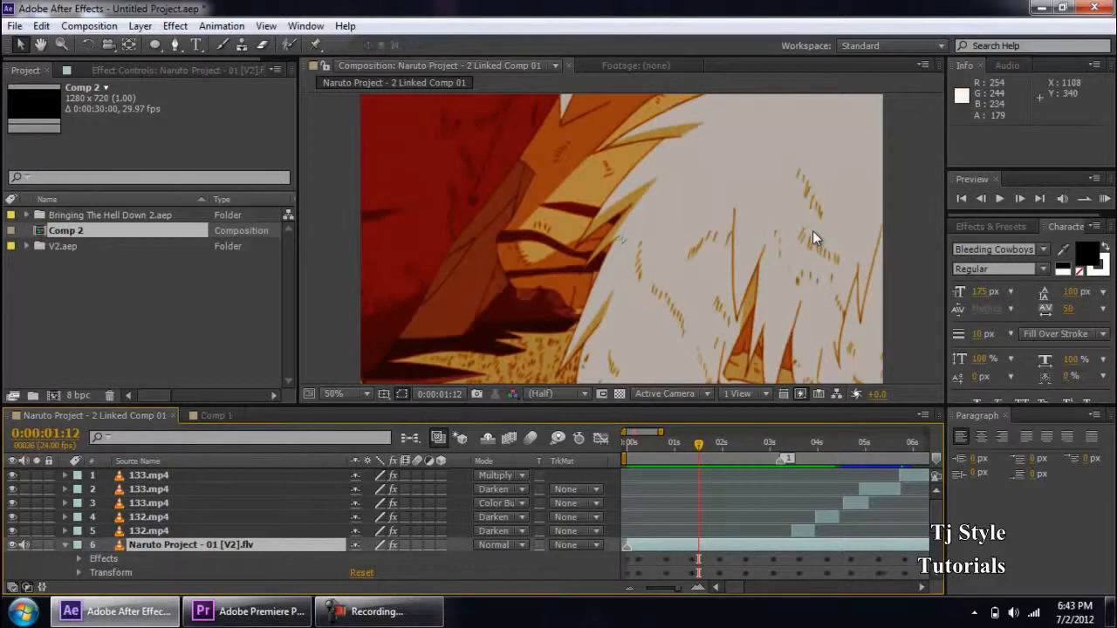
pyautogui.click(371, 615)
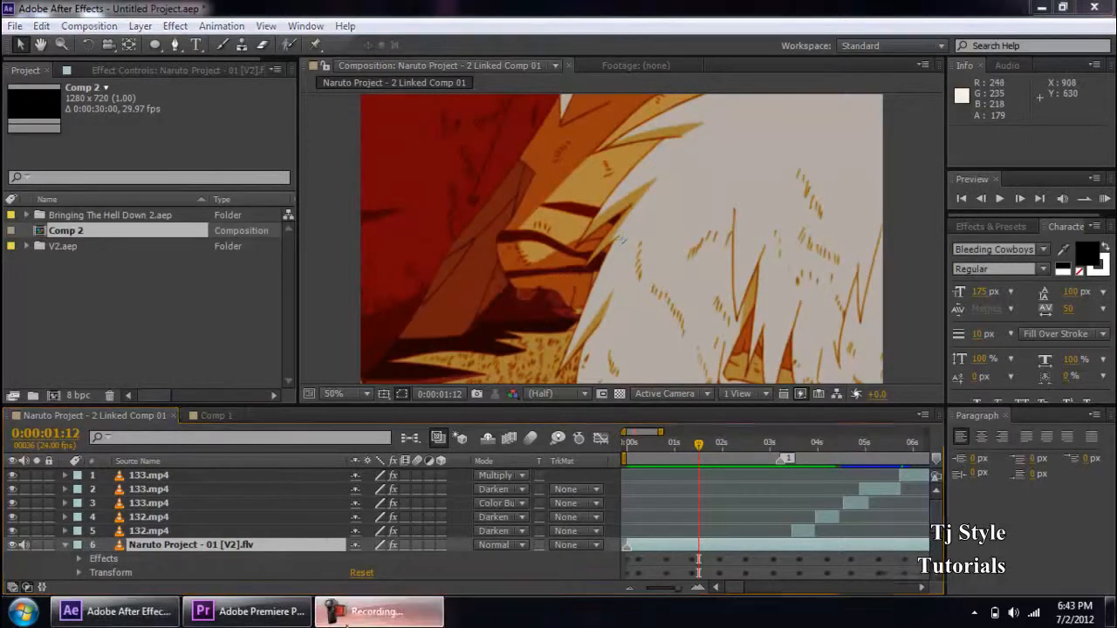
pyautogui.click(371, 615)
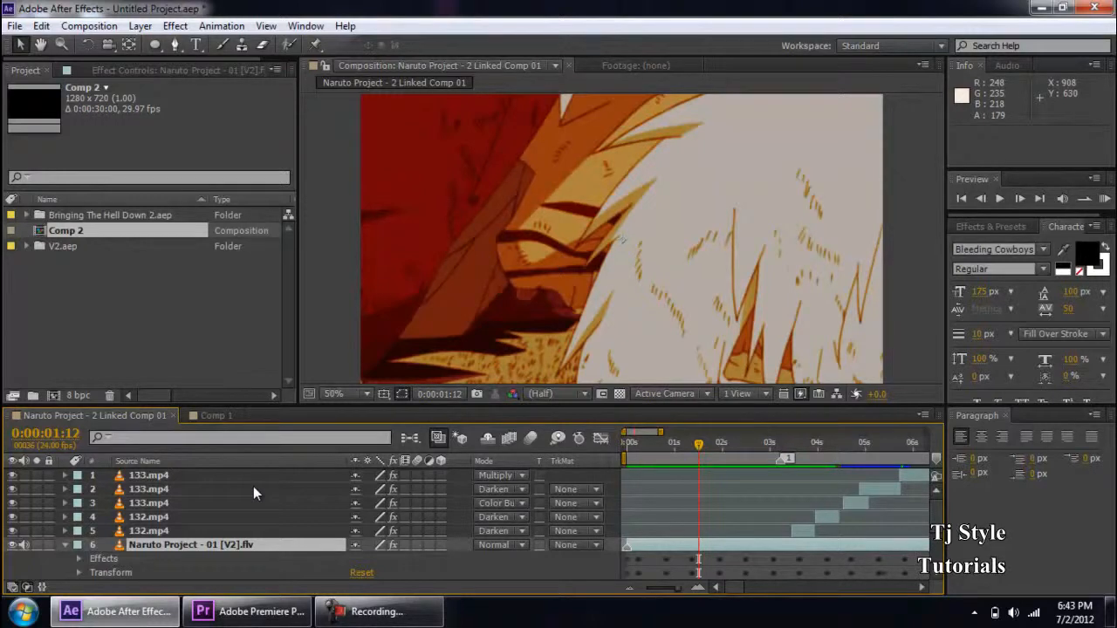
# Step: Switch to Adobe Premiere Pro and return the 130.mp4 sequence's playhead to the start
pyautogui.moveTo(262, 611)
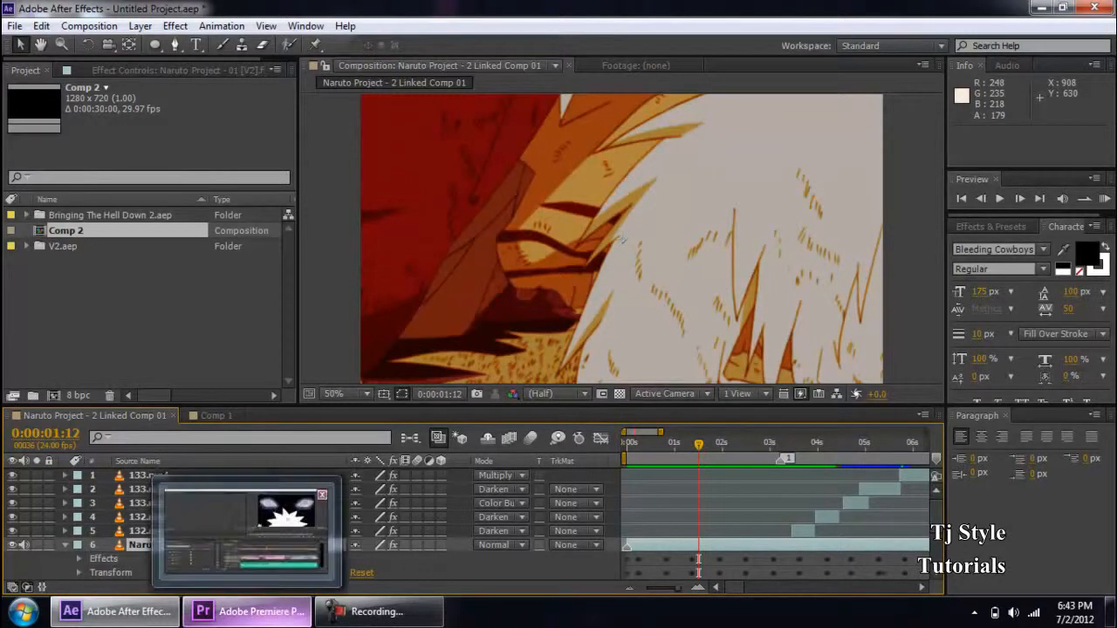
pyautogui.click(253, 611)
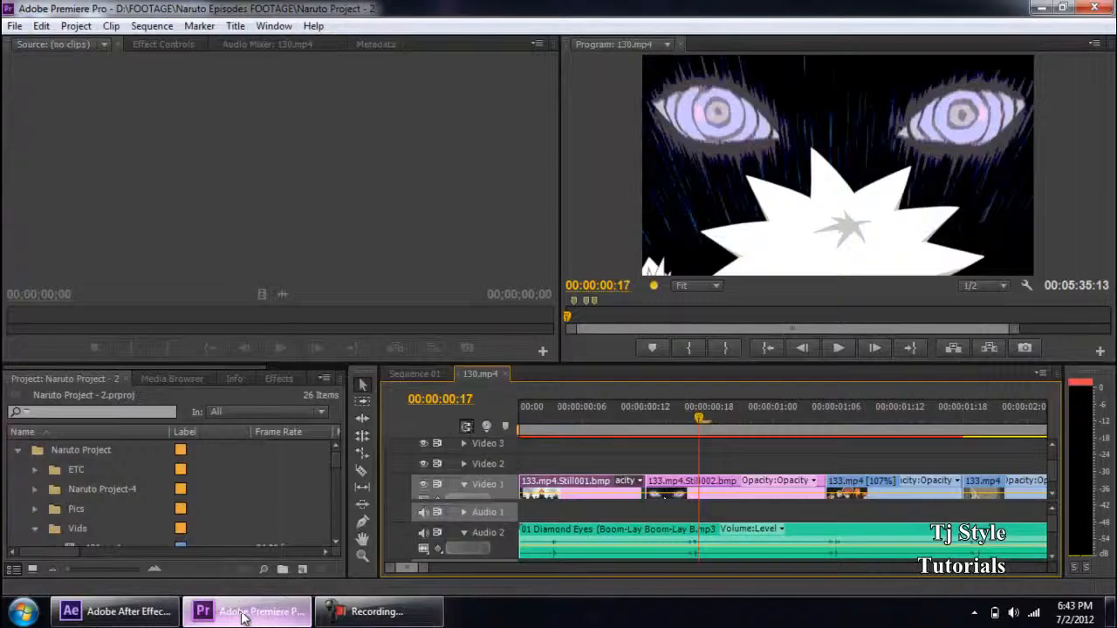
pyautogui.click(573, 416)
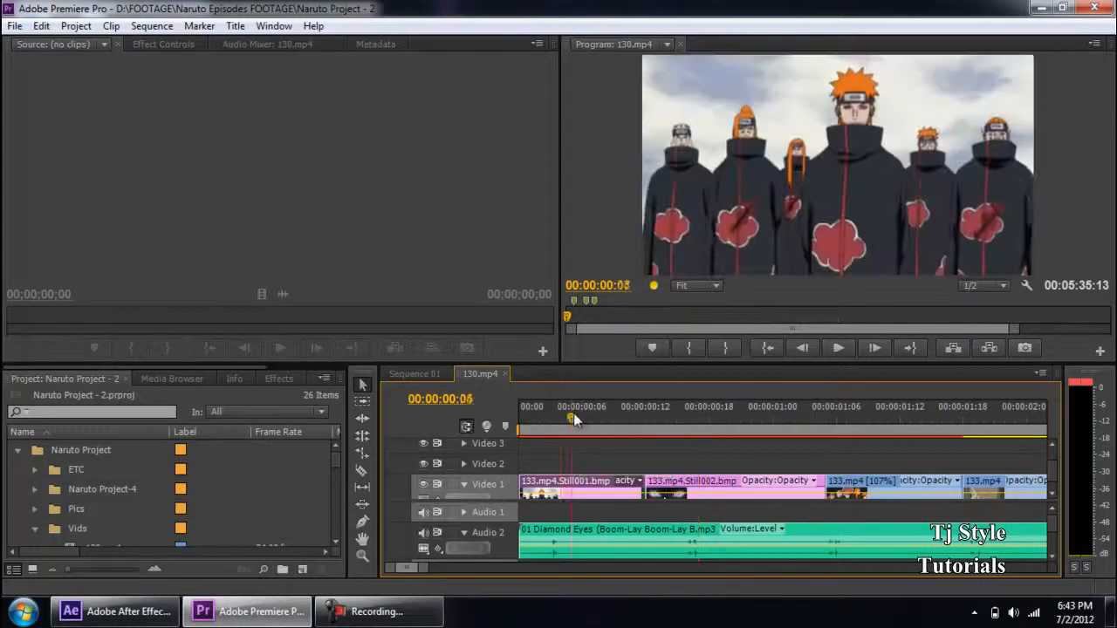
pyautogui.moveTo(569, 414); pyautogui.dragTo(494, 427)
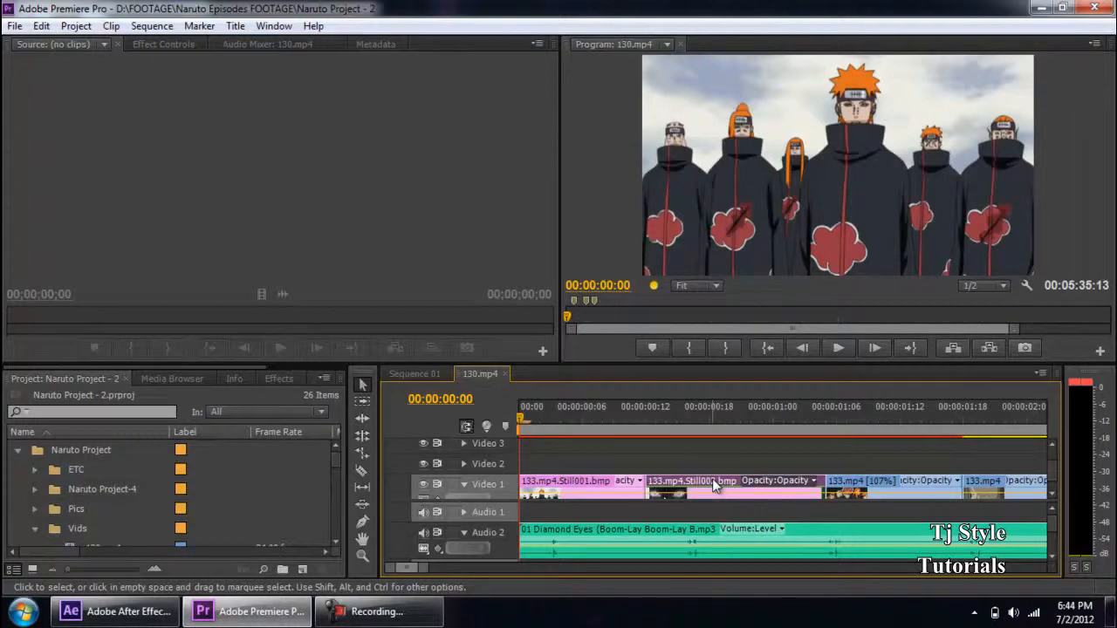
pyautogui.click(366, 611)
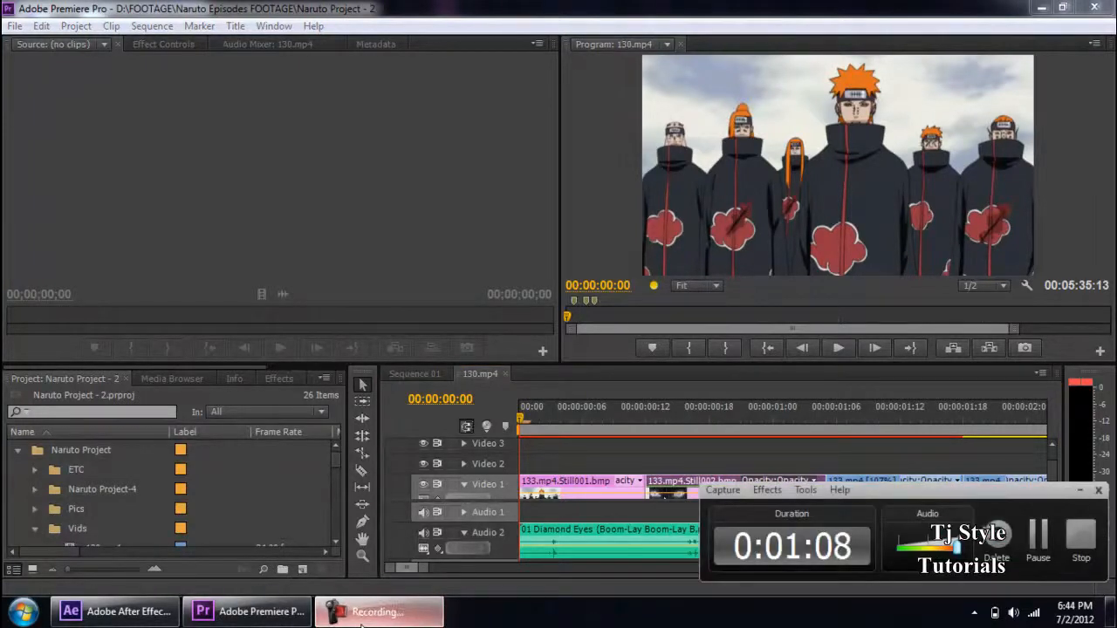
pyautogui.click(361, 622)
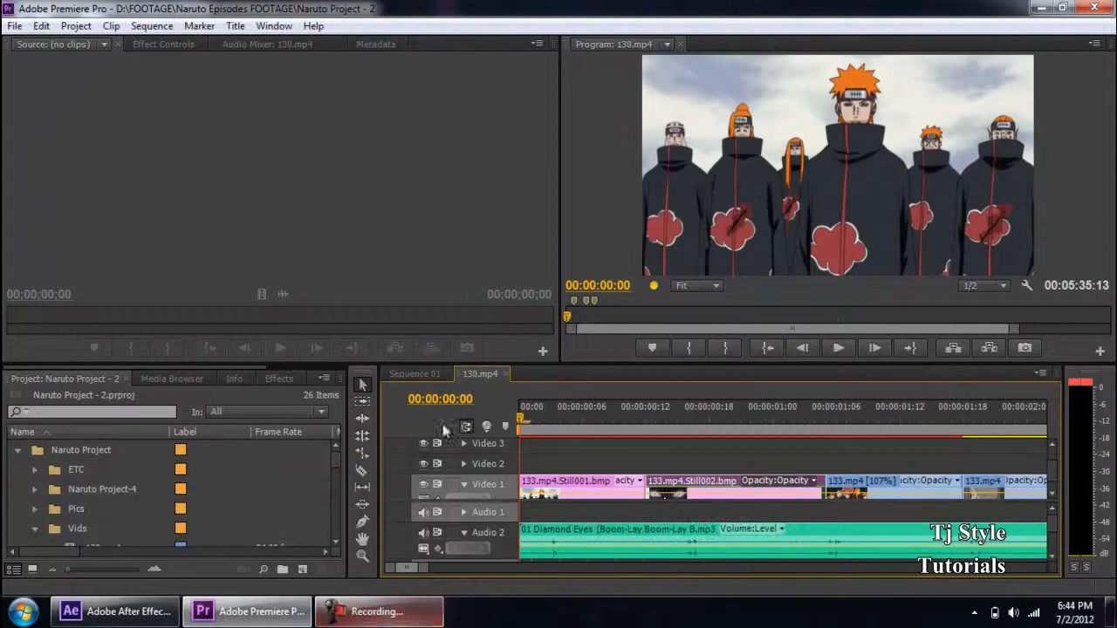
# Step: Scrub through the two still-image clips at the start of the 130.mp4 sequence and show a longer stretch of its timeline
pyautogui.click(529, 419)
pyautogui.moveTo(530, 418); pyautogui.dragTo(480, 485)
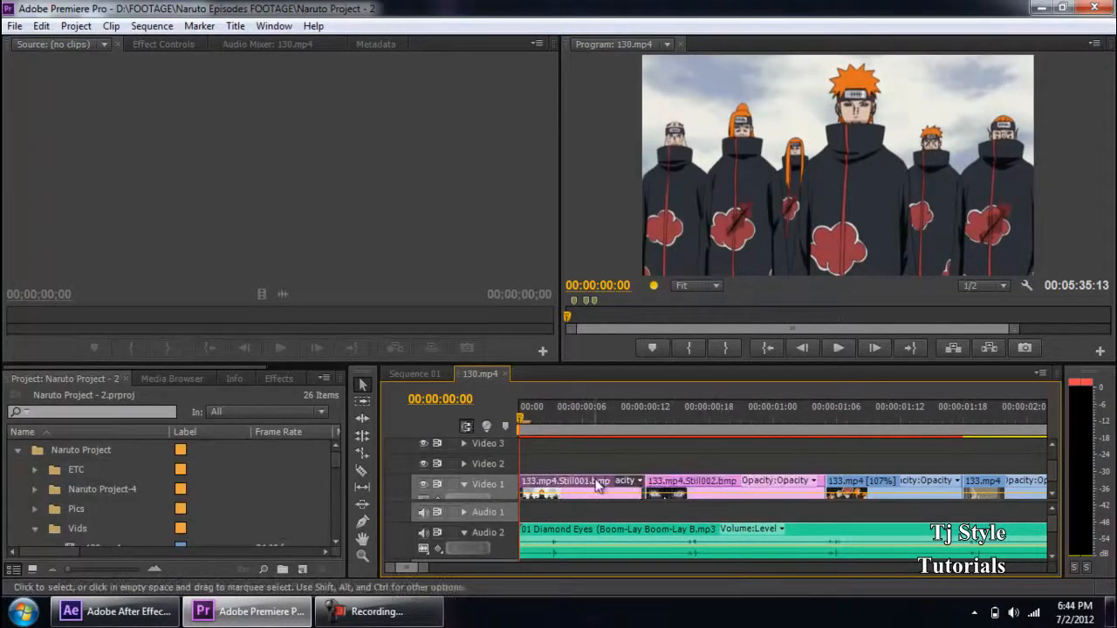
pyautogui.click(528, 421)
pyautogui.moveTo(529, 421); pyautogui.dragTo(579, 416)
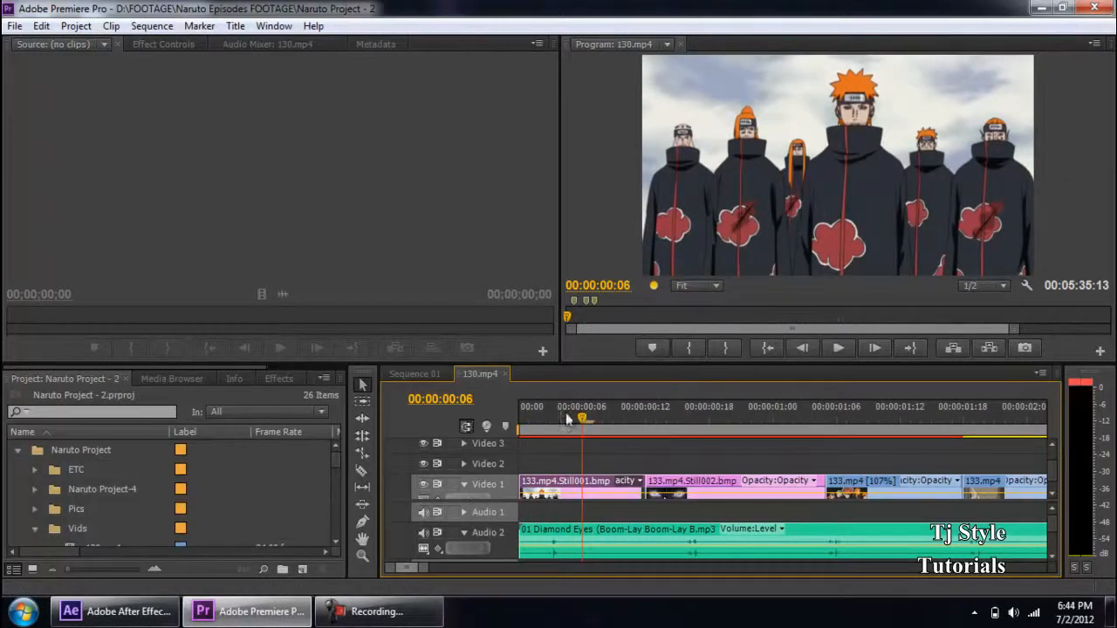
pyautogui.moveTo(580, 414); pyautogui.dragTo(698, 417)
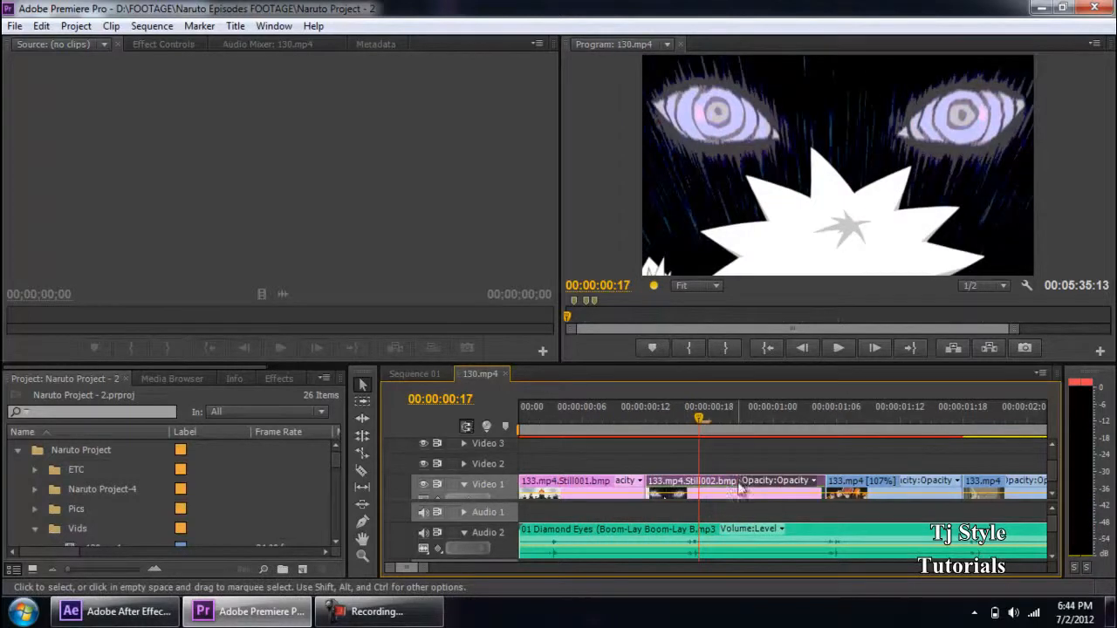
pyautogui.click(588, 485)
pyautogui.moveTo(700, 413); pyautogui.dragTo(820, 431)
pyautogui.moveTo(424, 569); pyautogui.dragTo(603, 565)
# Step: Switch to Adobe After Effects and open the Comp 2 composition
pyautogui.moveTo(323, 620)
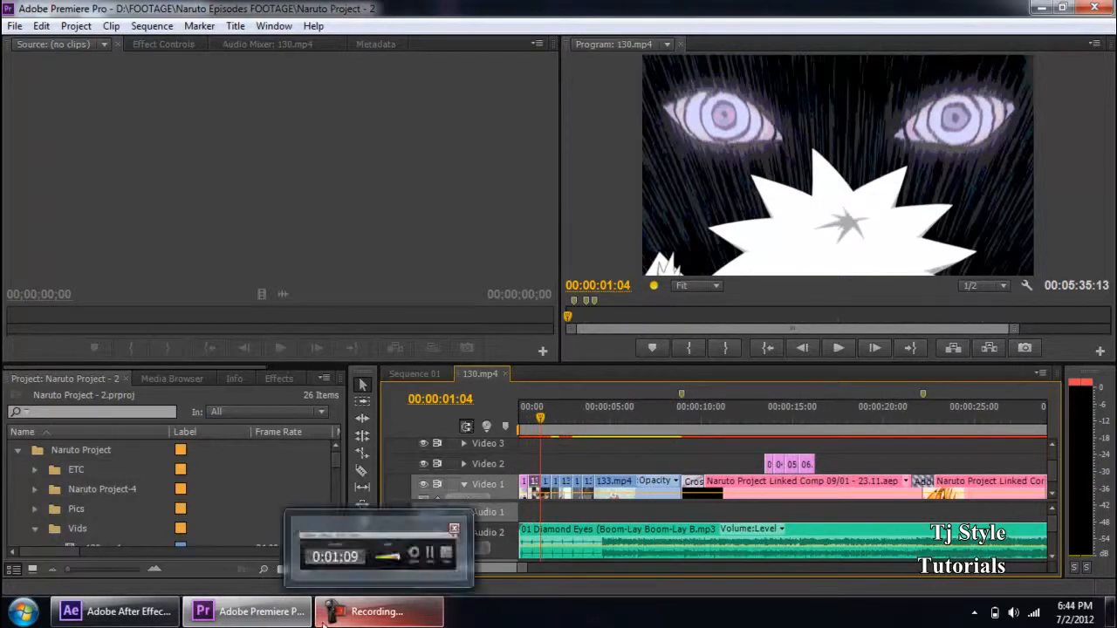
pyautogui.click(144, 615)
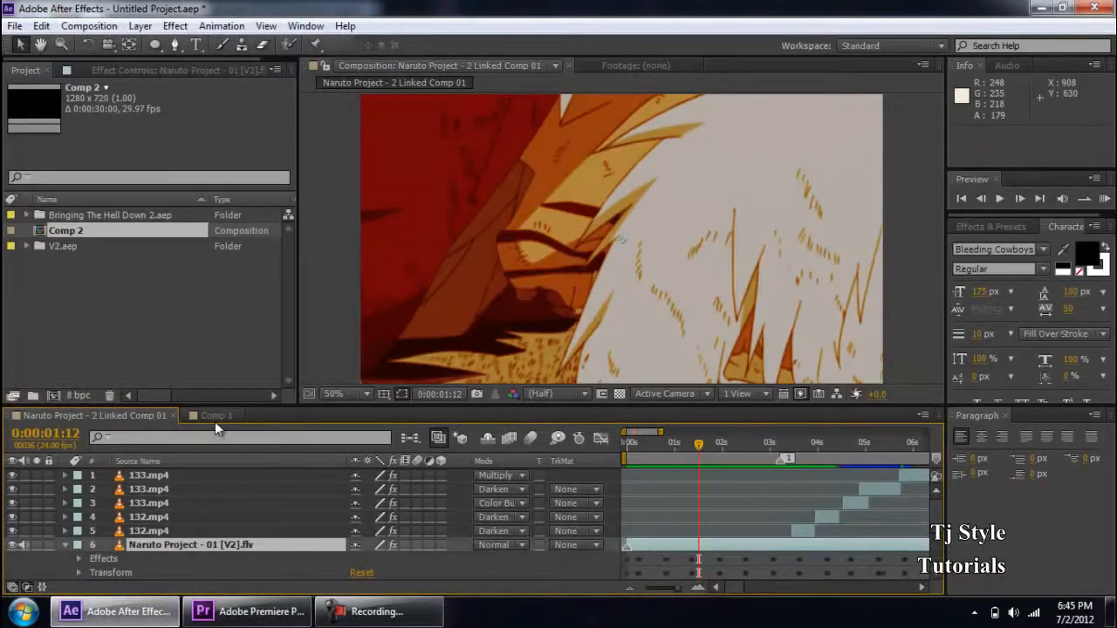
pyautogui.click(240, 329)
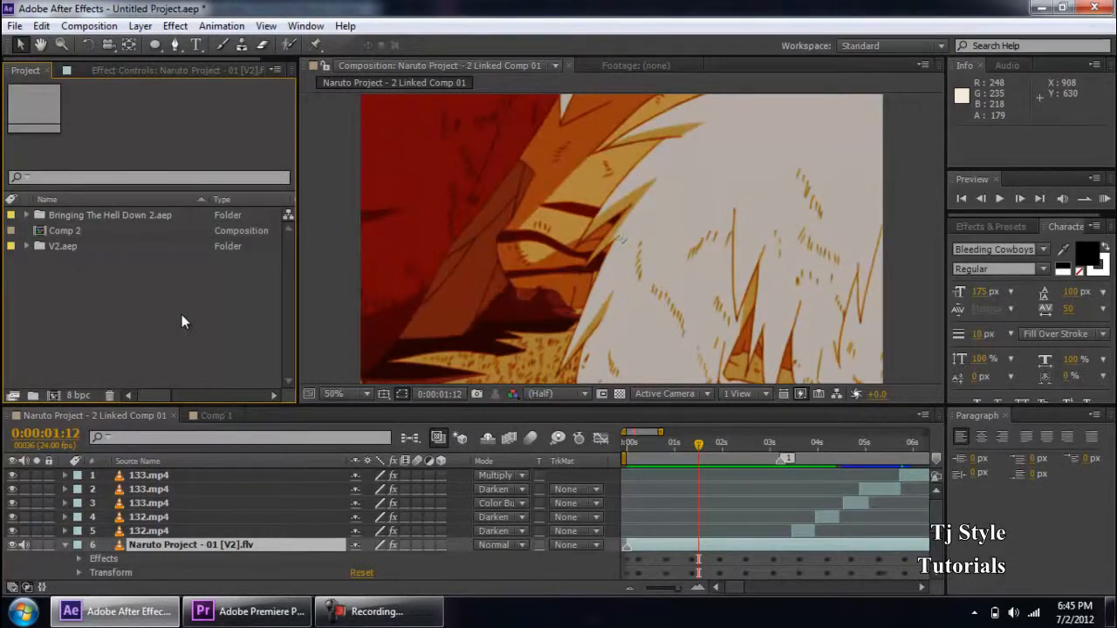
pyautogui.click(394, 618)
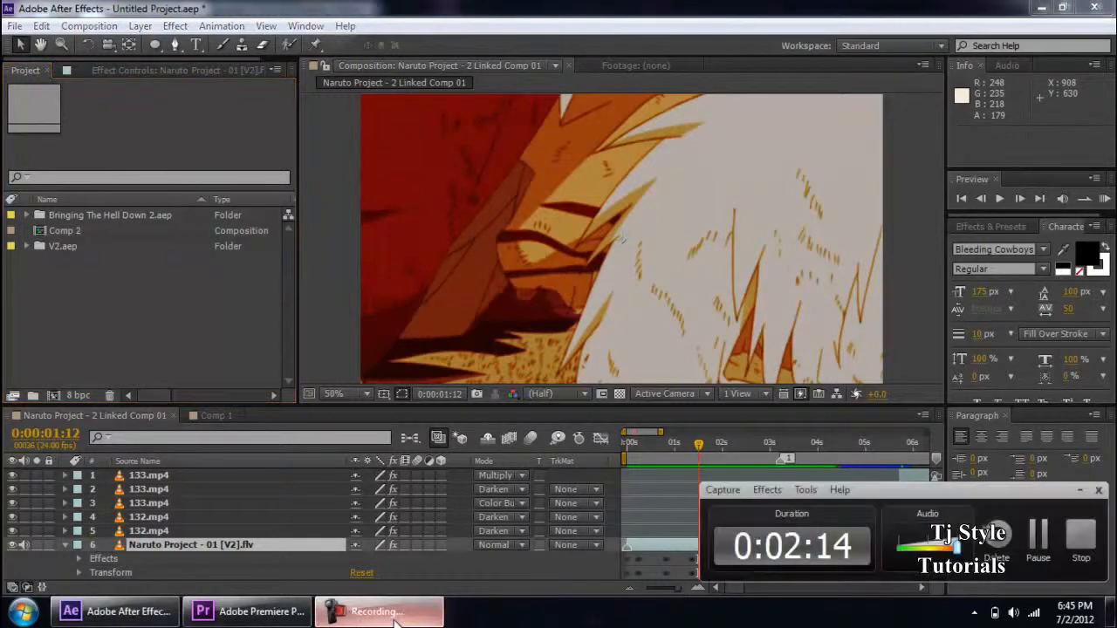
pyautogui.click(395, 616)
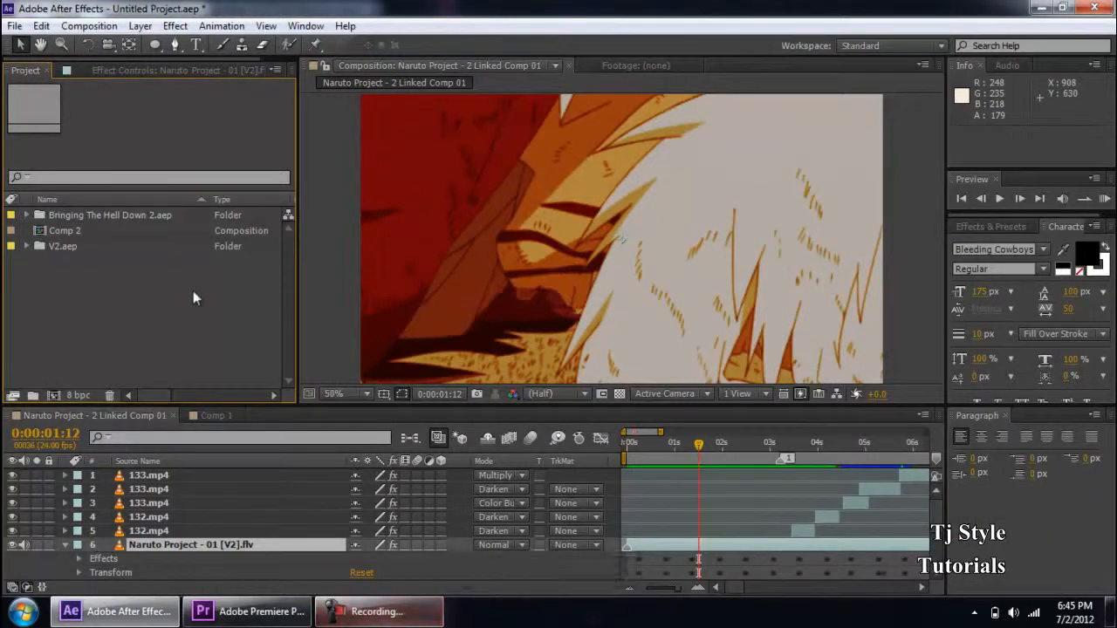
pyautogui.doubleClick(66, 227)
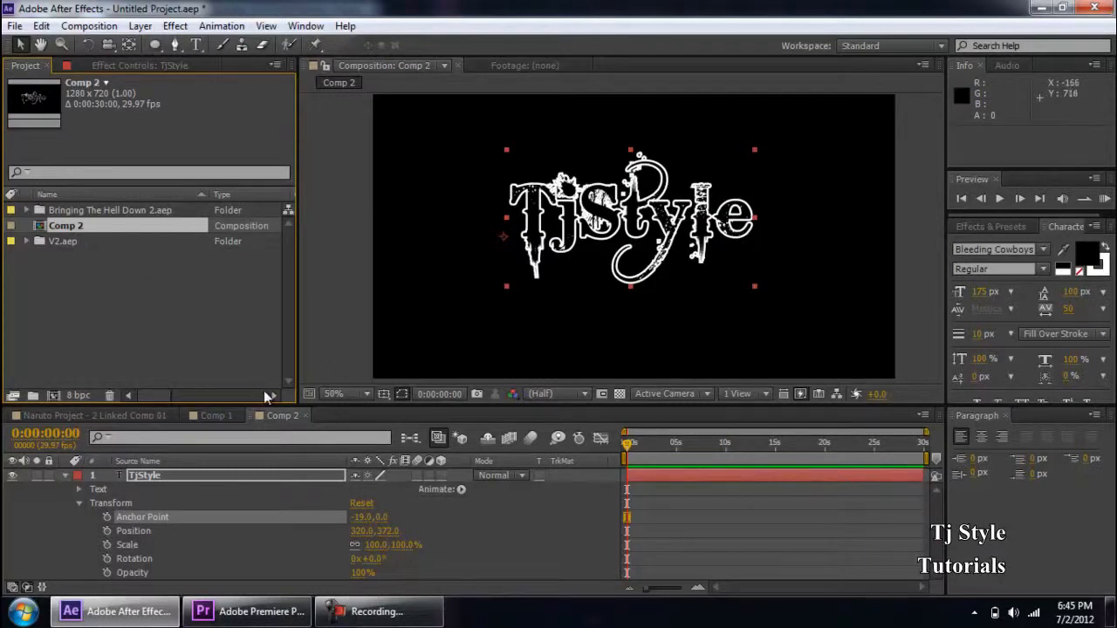
# Step: Delete the existing TjStyle text layer from Comp 2
pyautogui.click(156, 475)
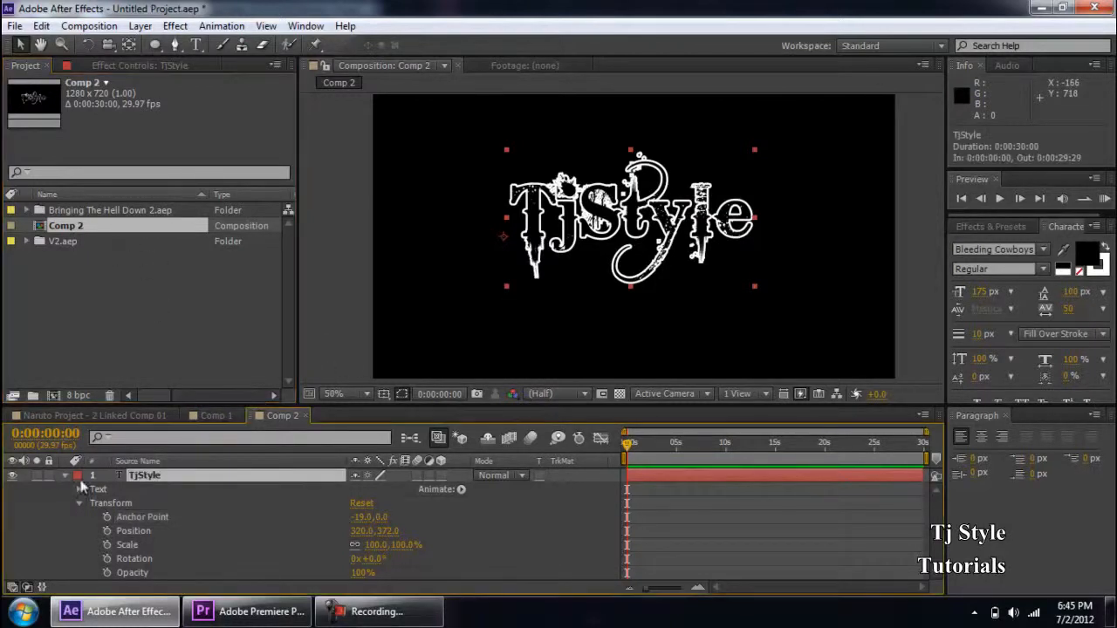
pyautogui.click(64, 475)
pyautogui.click(193, 495)
pyautogui.click(156, 476)
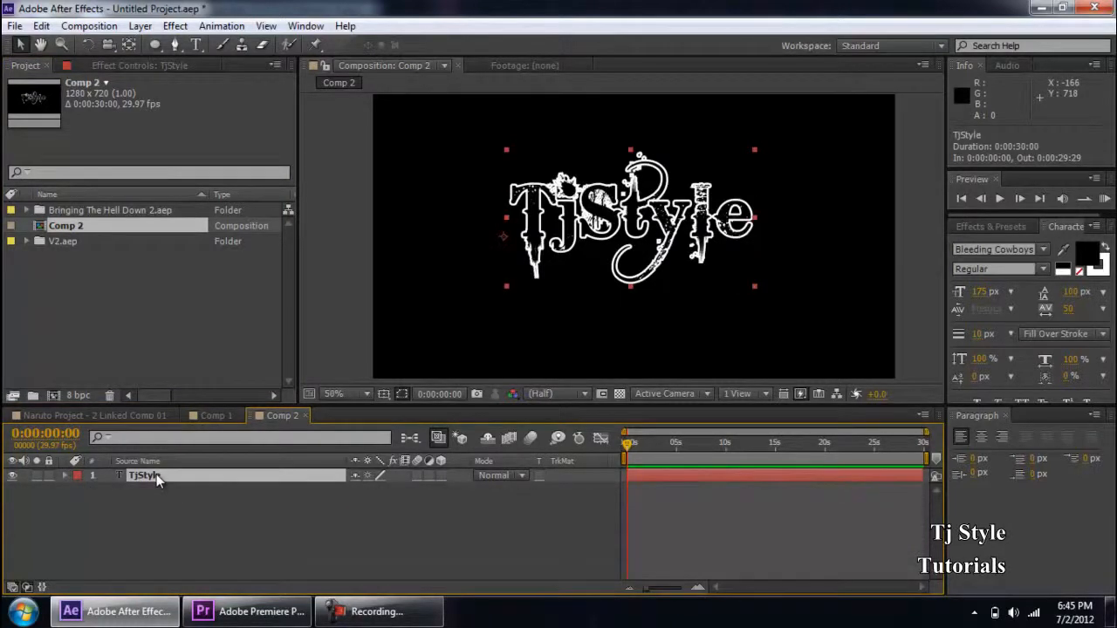
pyautogui.press('Delete')
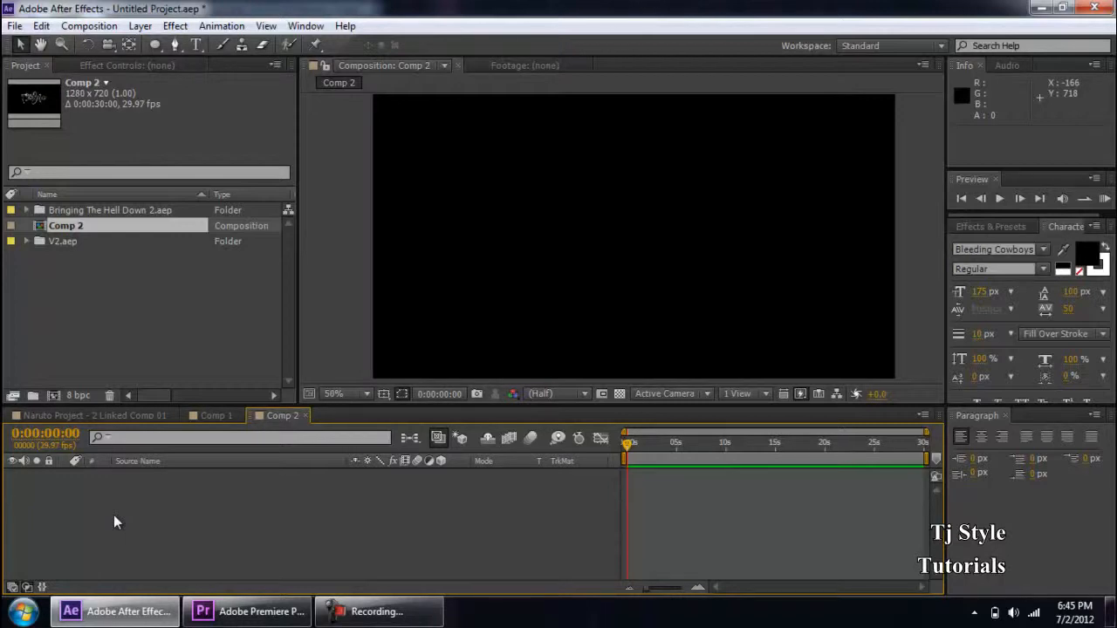
pyautogui.rightClick(189, 535)
pyautogui.moveTo(418, 362)
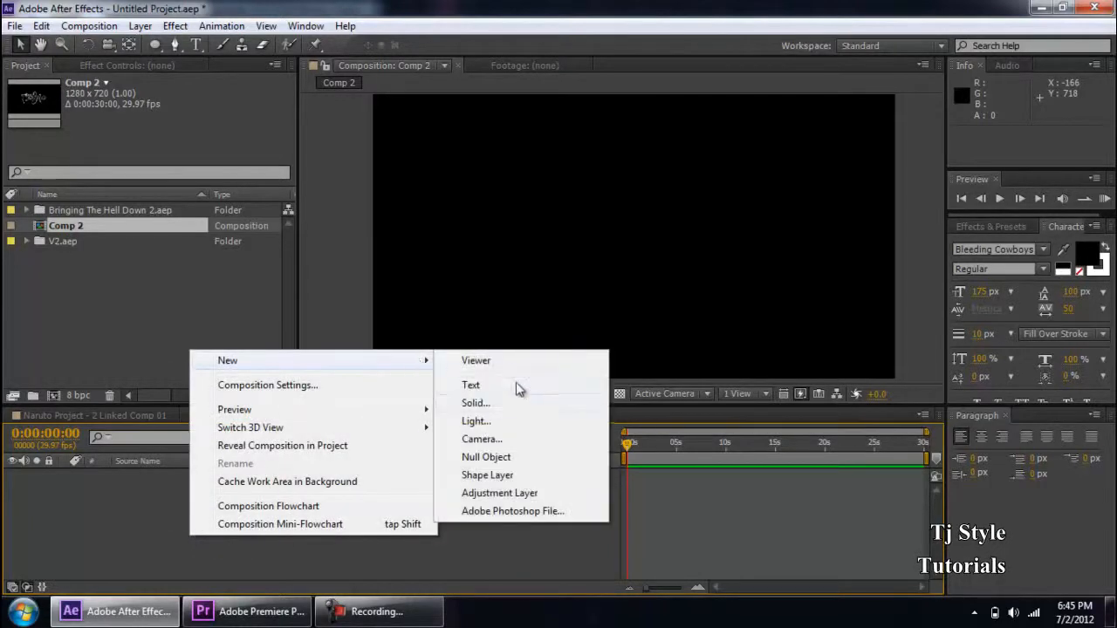
pyautogui.click(590, 5)
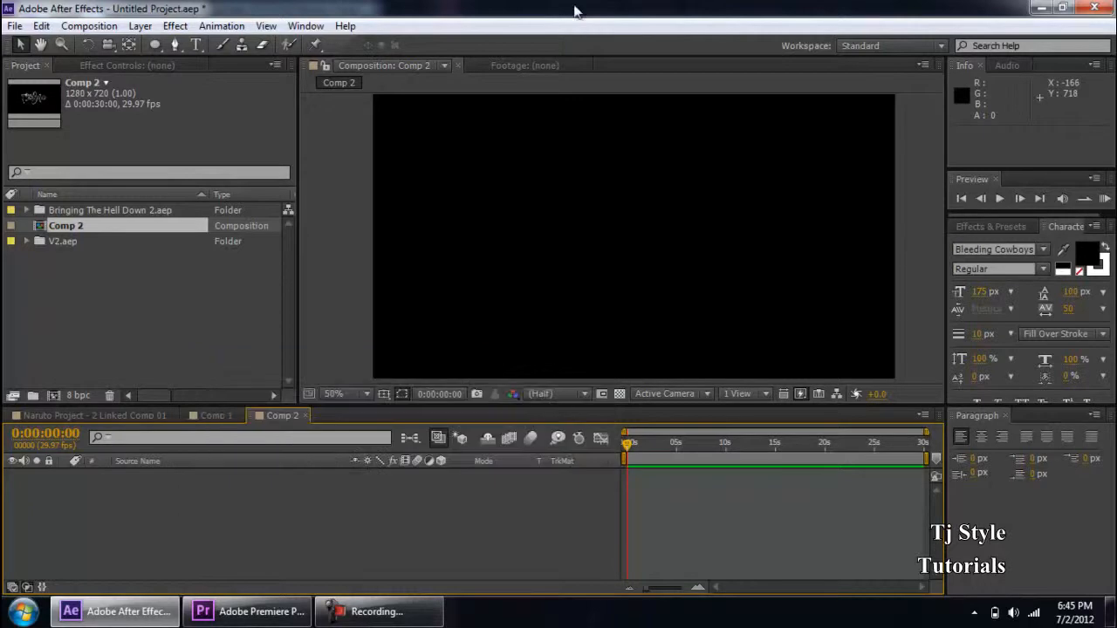
# Step: Create a text layer reading "TjStyle" with the Type tool and move it to about the centre of the frame
pyautogui.click(198, 45)
pyautogui.click(474, 208)
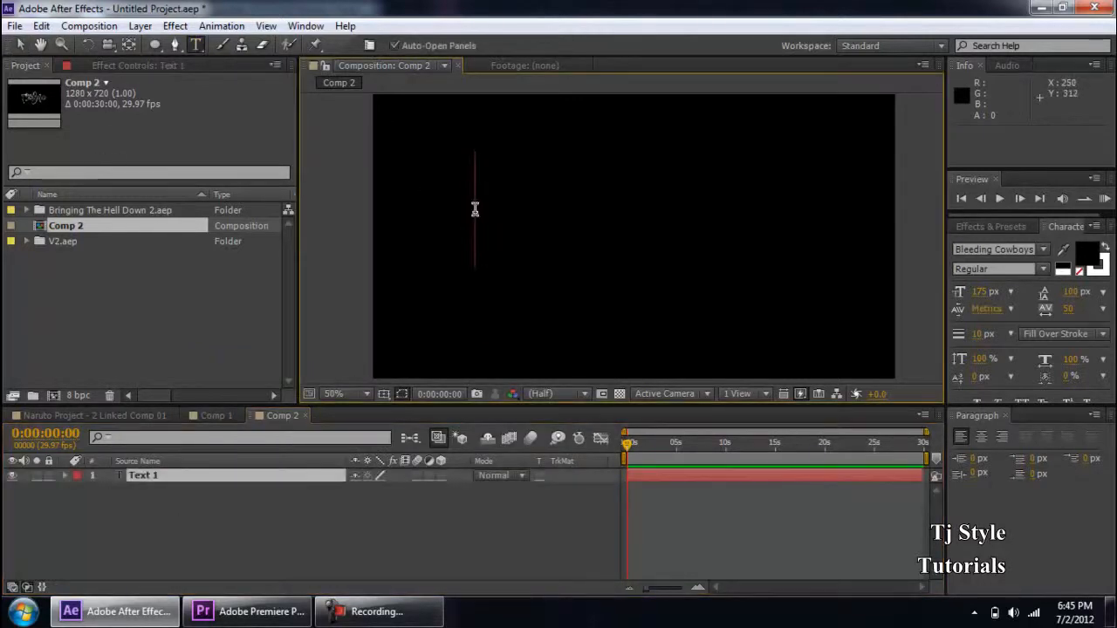
pyautogui.write('TjStyle')
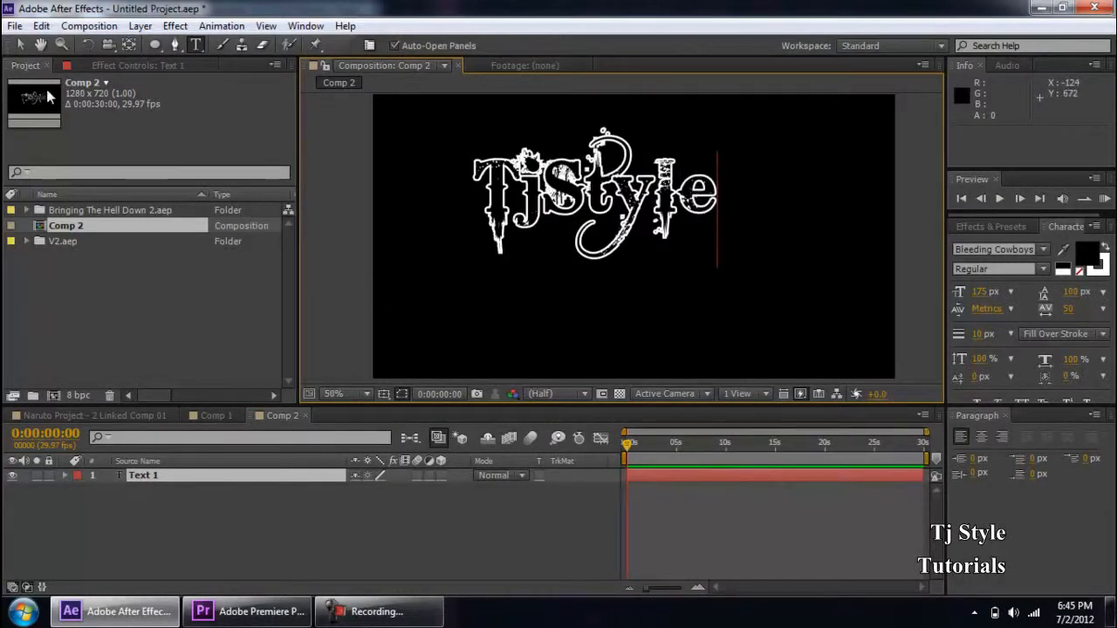
pyautogui.click(20, 44)
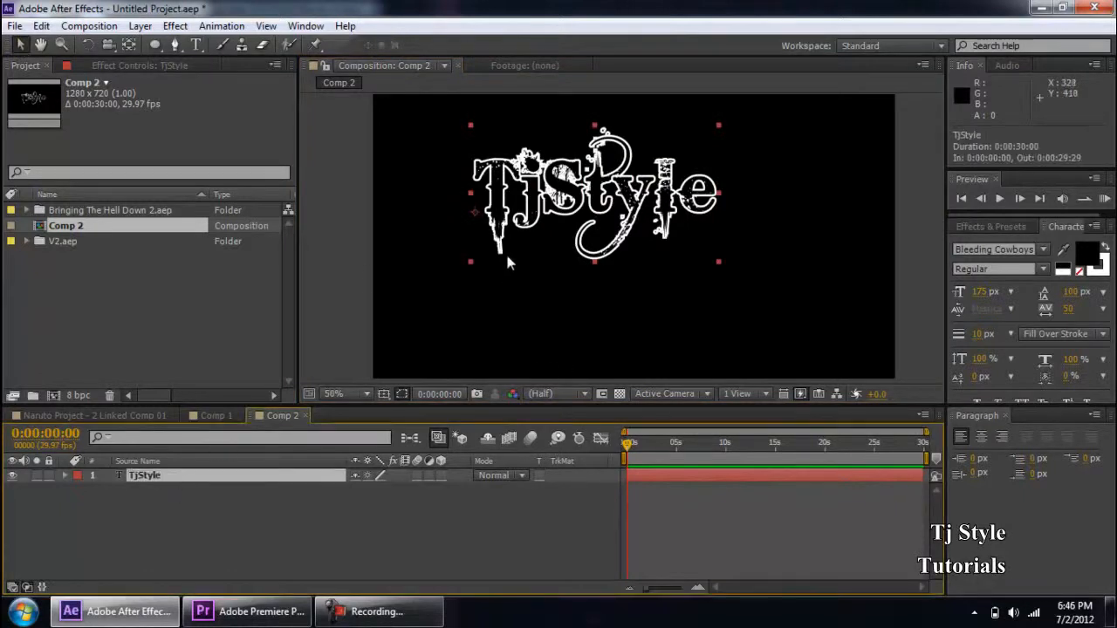
pyautogui.moveTo(602, 222); pyautogui.dragTo(642, 251)
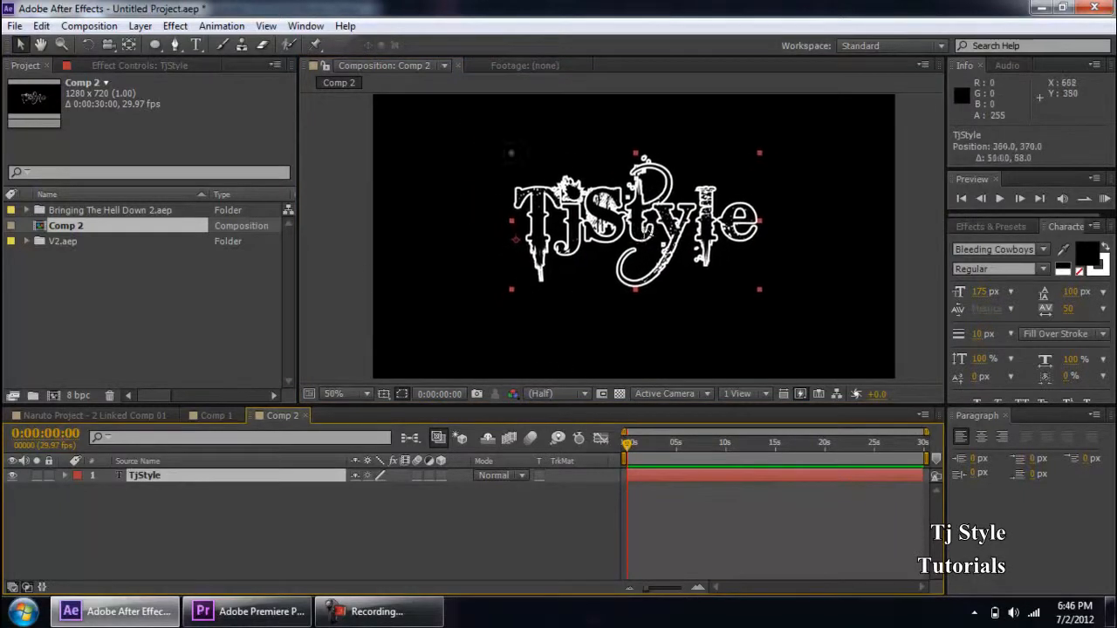
# Step: Expand the TjStyle layer to show its Text and Transform groups, and leave the layer deselected
pyautogui.press('Return')
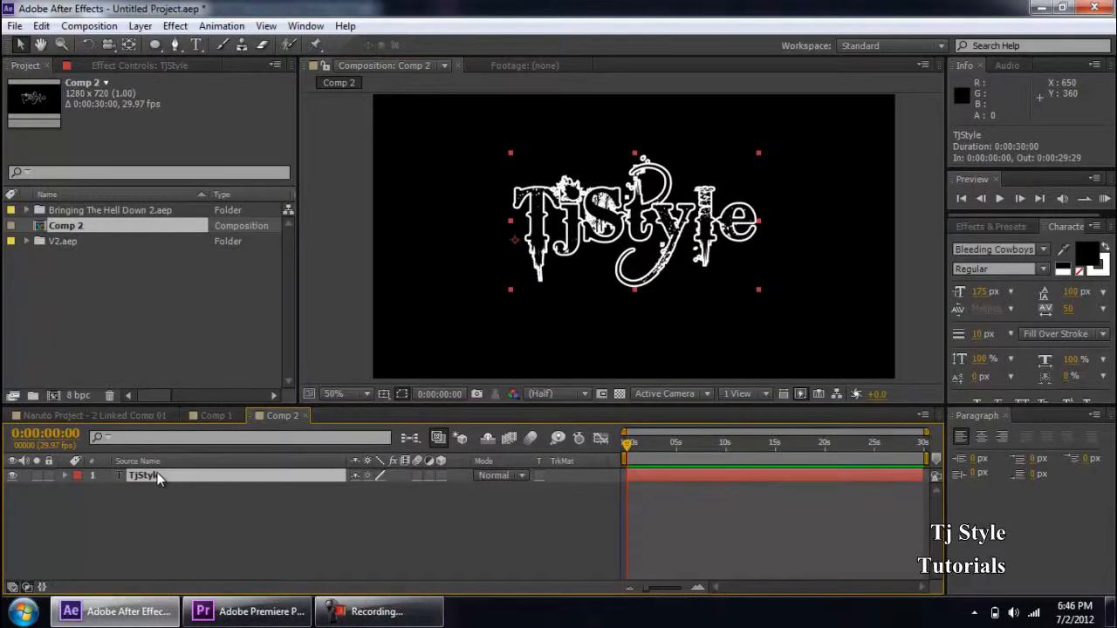
pyautogui.press('Return')
pyautogui.click(66, 477)
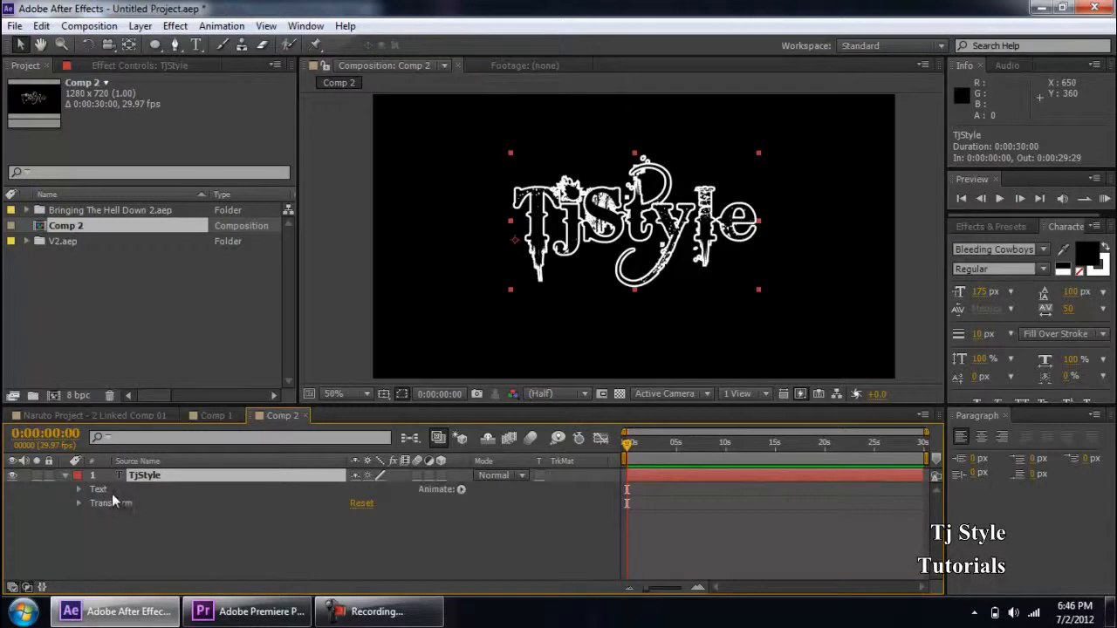
pyautogui.click(417, 618)
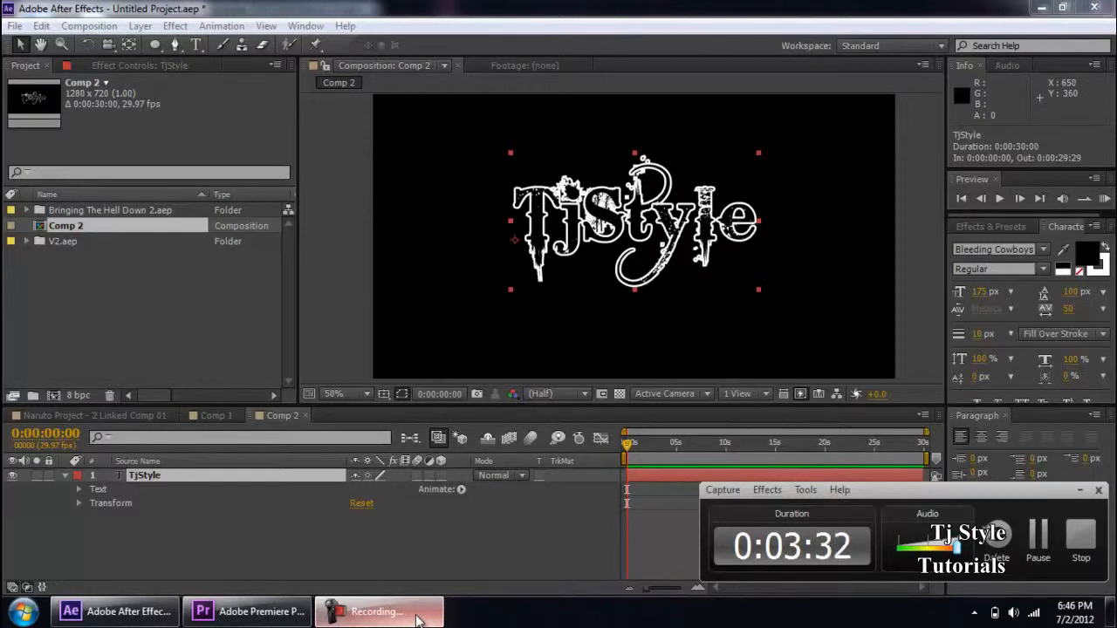
pyautogui.click(417, 615)
pyautogui.click(224, 519)
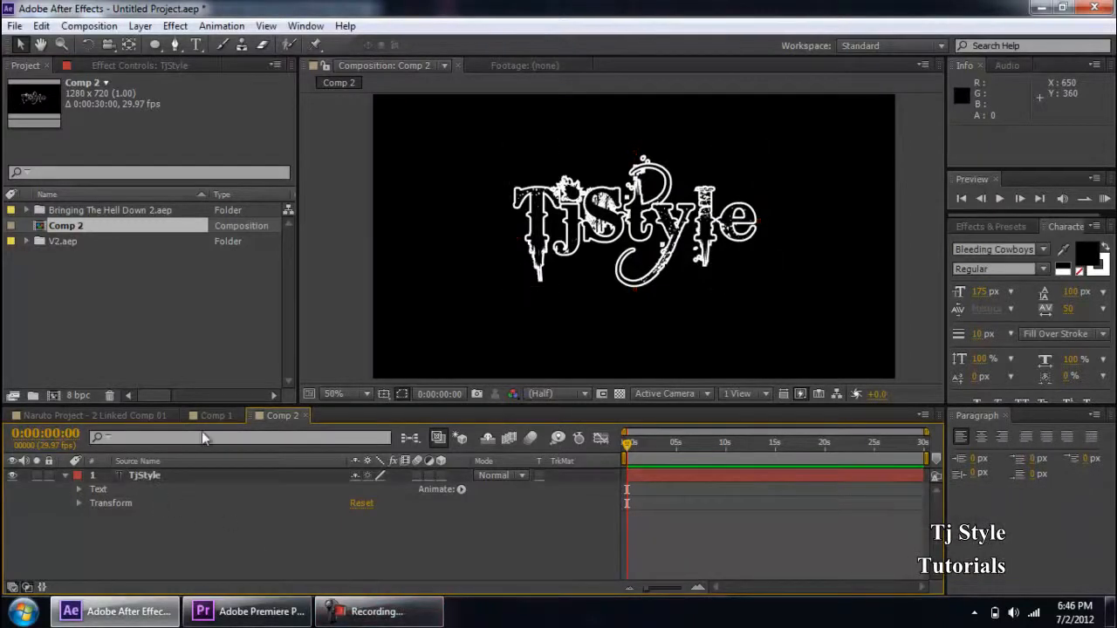
pyautogui.rightClick(151, 550)
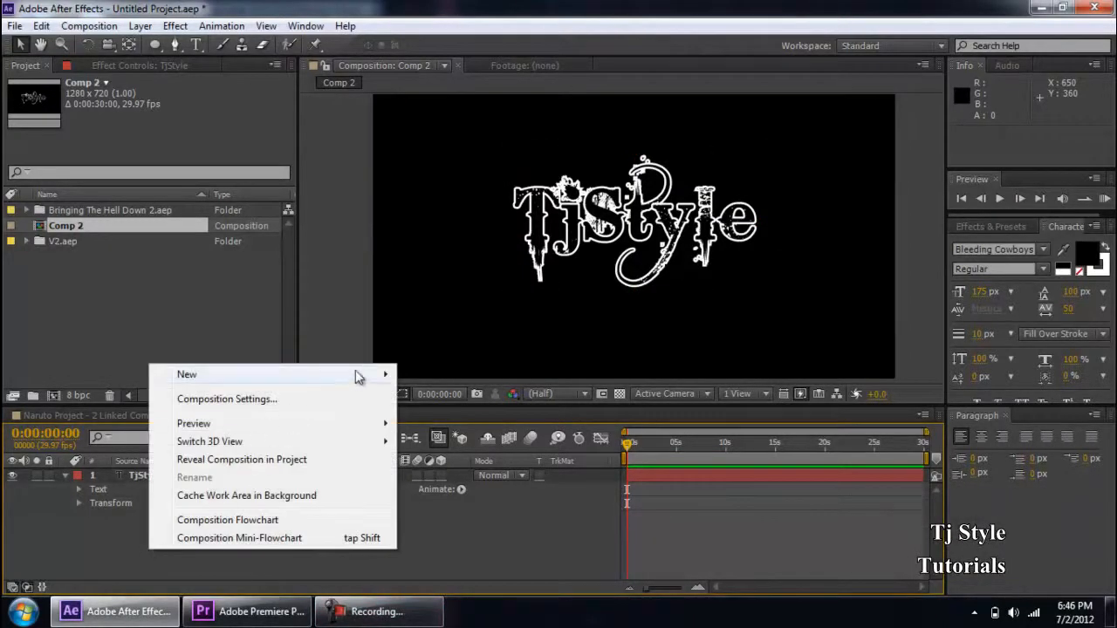
pyautogui.moveTo(355, 377)
pyautogui.click(314, 166)
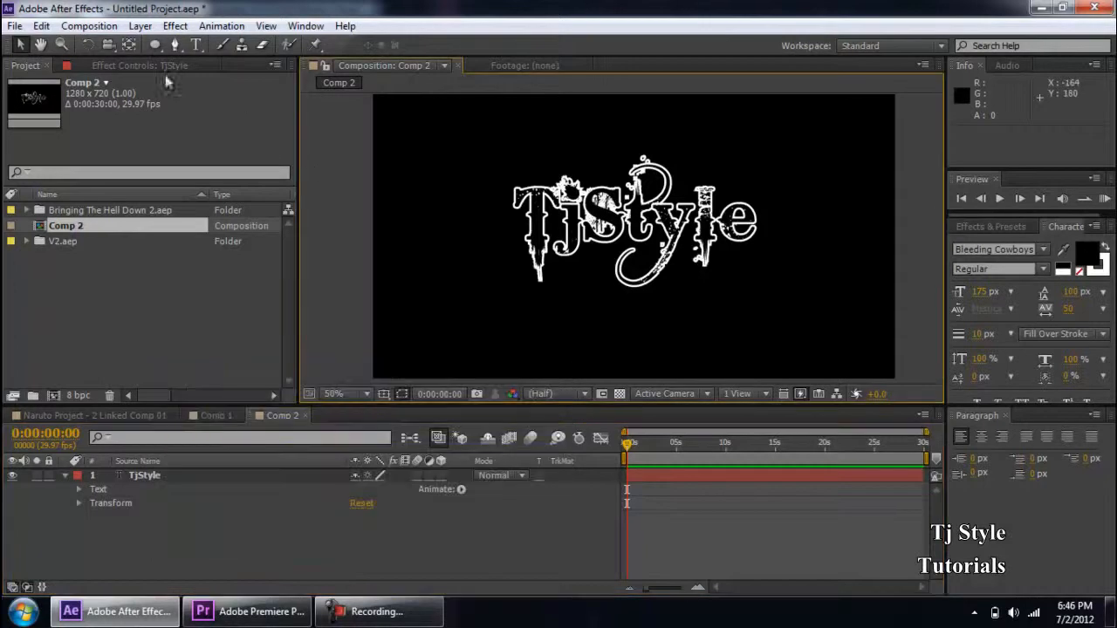
# Step: Draw a white ellipse about 274 by 288 px left of the TjStyle text on a new shape layer, then select the text layer
pyautogui.click(155, 44)
pyautogui.moveTo(397, 186); pyautogui.dragTo(509, 303)
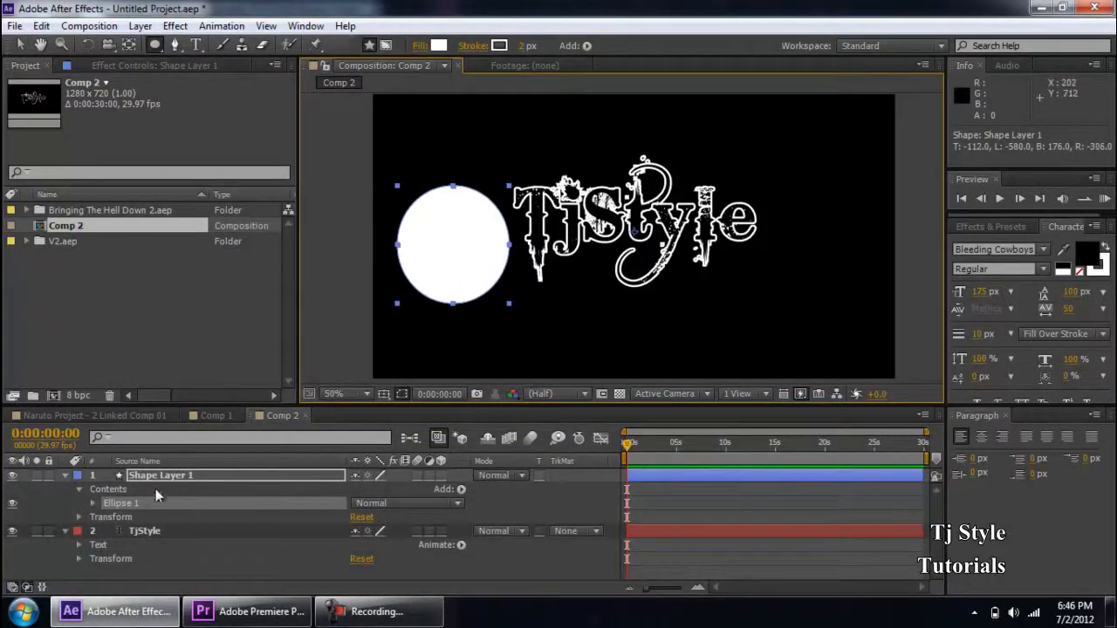
pyautogui.click(157, 486)
pyautogui.click(79, 490)
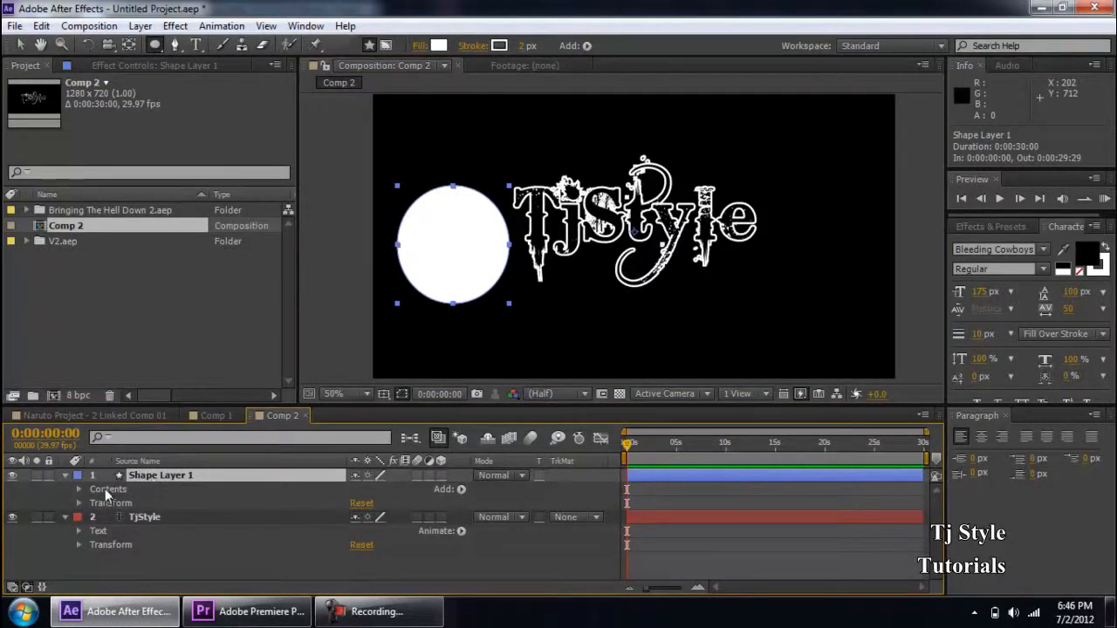
pyautogui.click(109, 520)
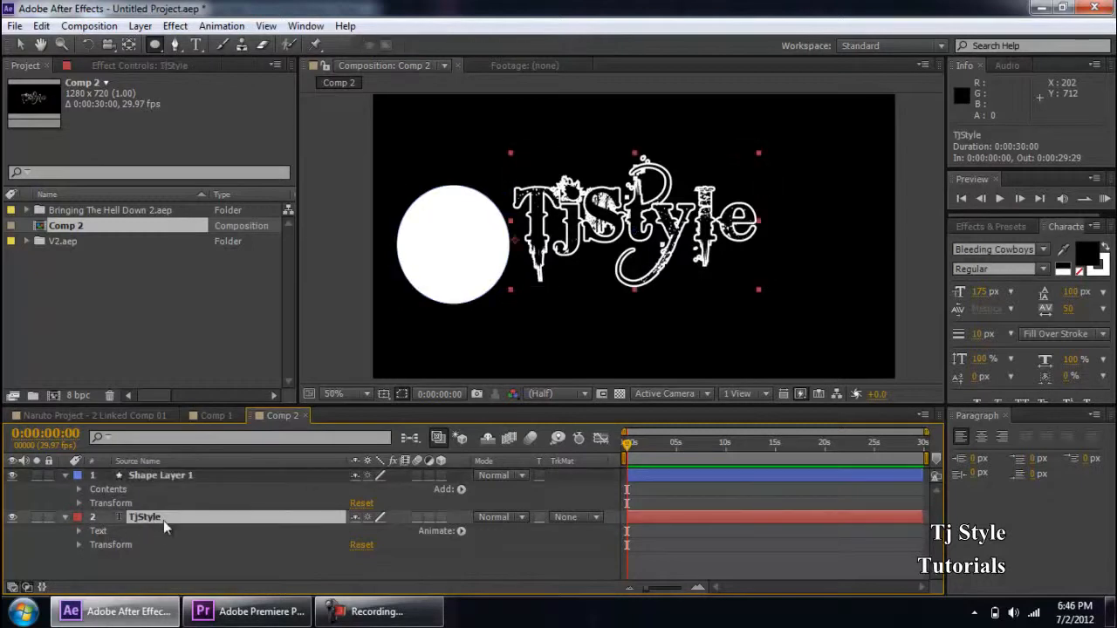
# Step: Delete the shape layer containing the white ellipse and leave the TjStyle text layer selected
pyautogui.click(102, 530)
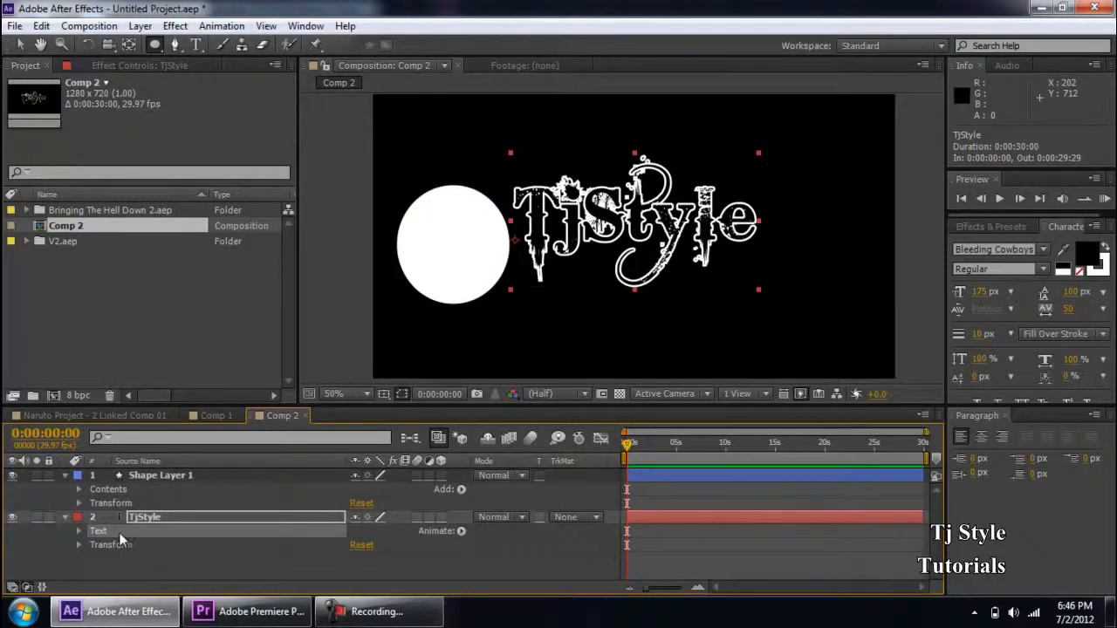
pyautogui.click(173, 478)
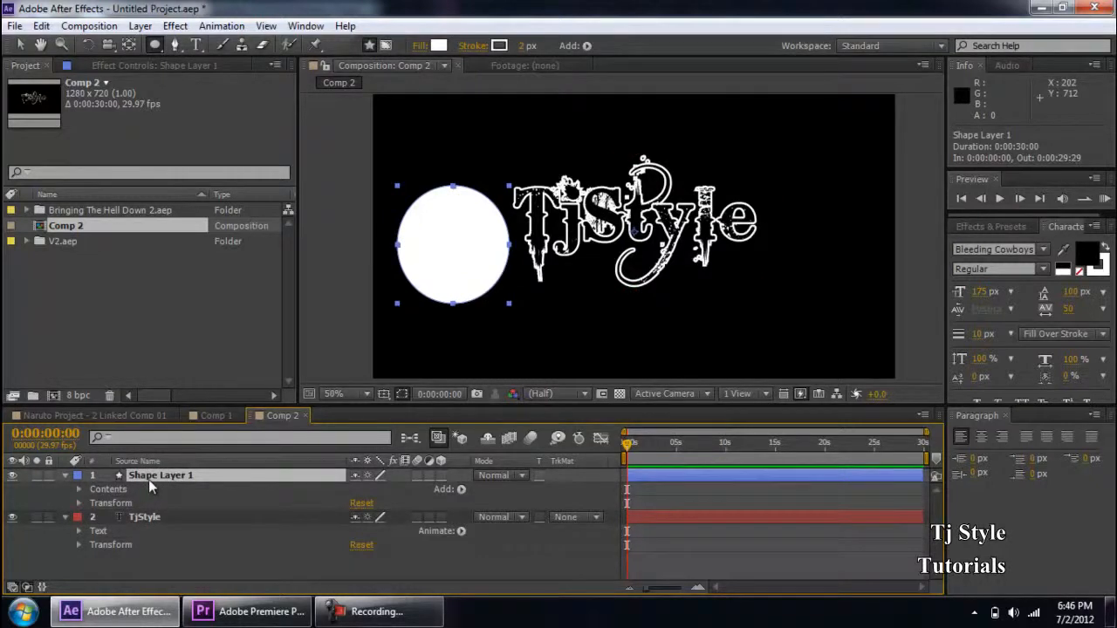
pyautogui.press('Delete')
pyautogui.click(148, 479)
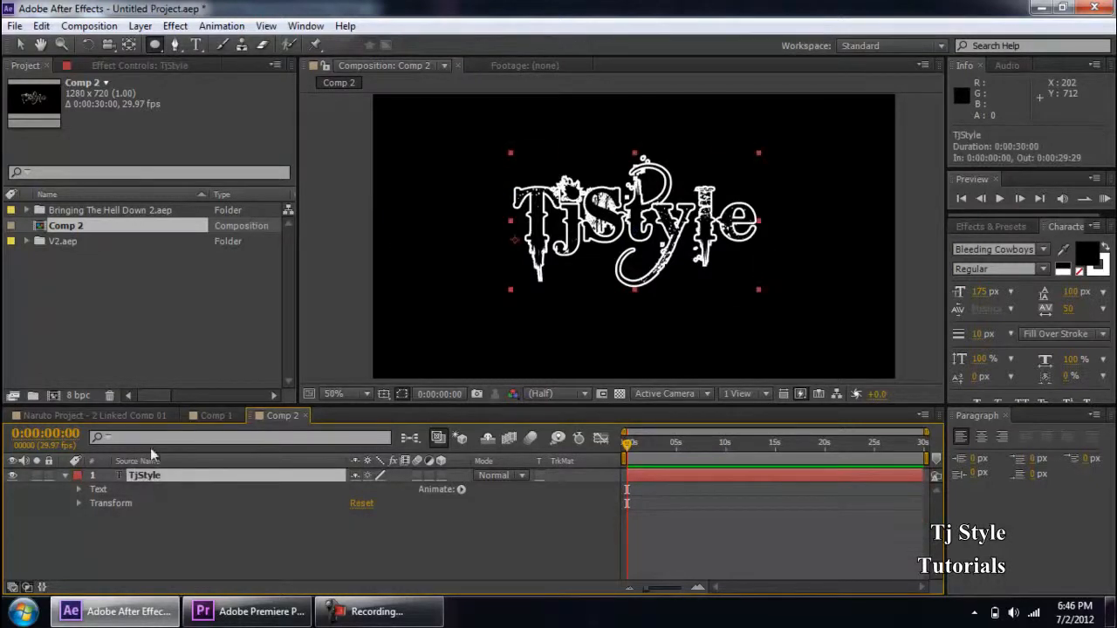
# Step: Move the TjStyle text slightly left and down with the Selection tool, to position 313, 408
pyautogui.click(20, 45)
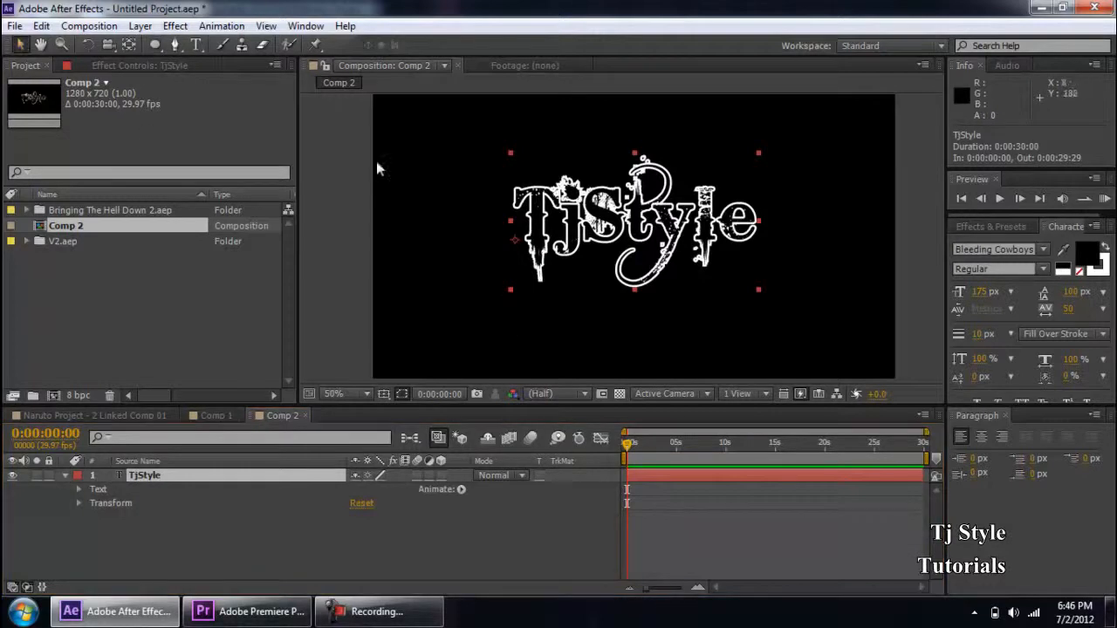
pyautogui.moveTo(616, 231); pyautogui.dragTo(607, 229)
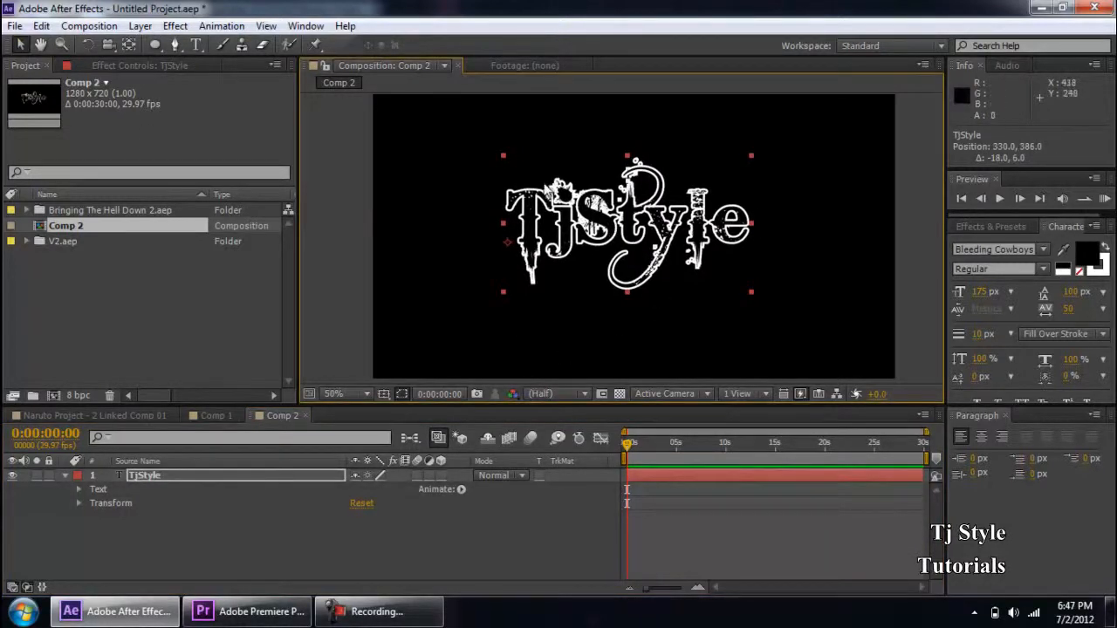
pyautogui.scroll(2, 623, 232)
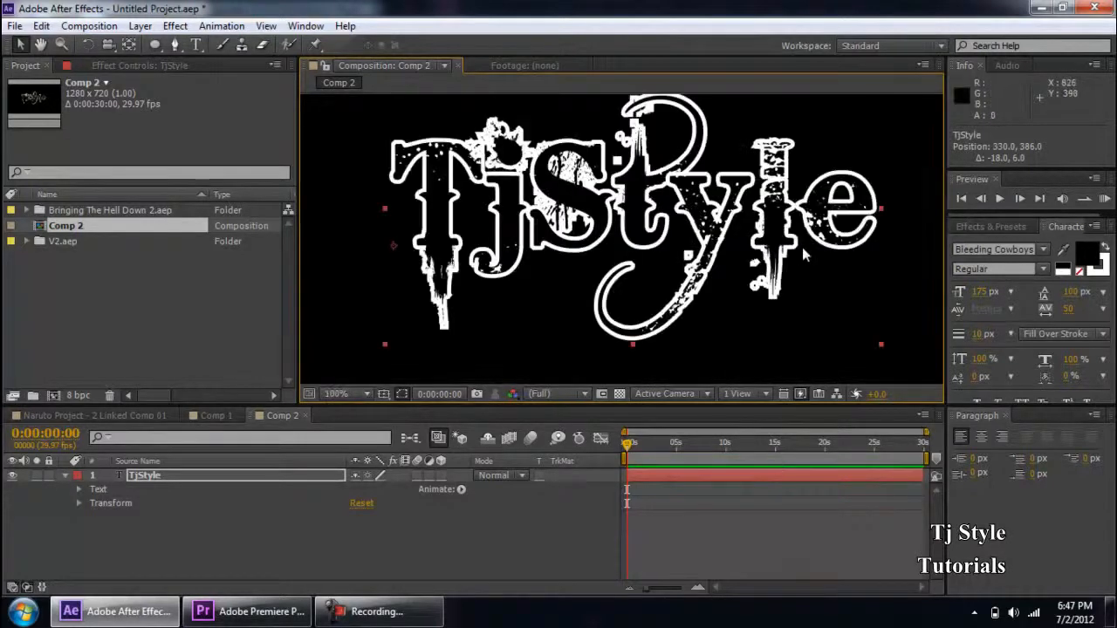
pyautogui.moveTo(685, 196); pyautogui.dragTo(677, 225)
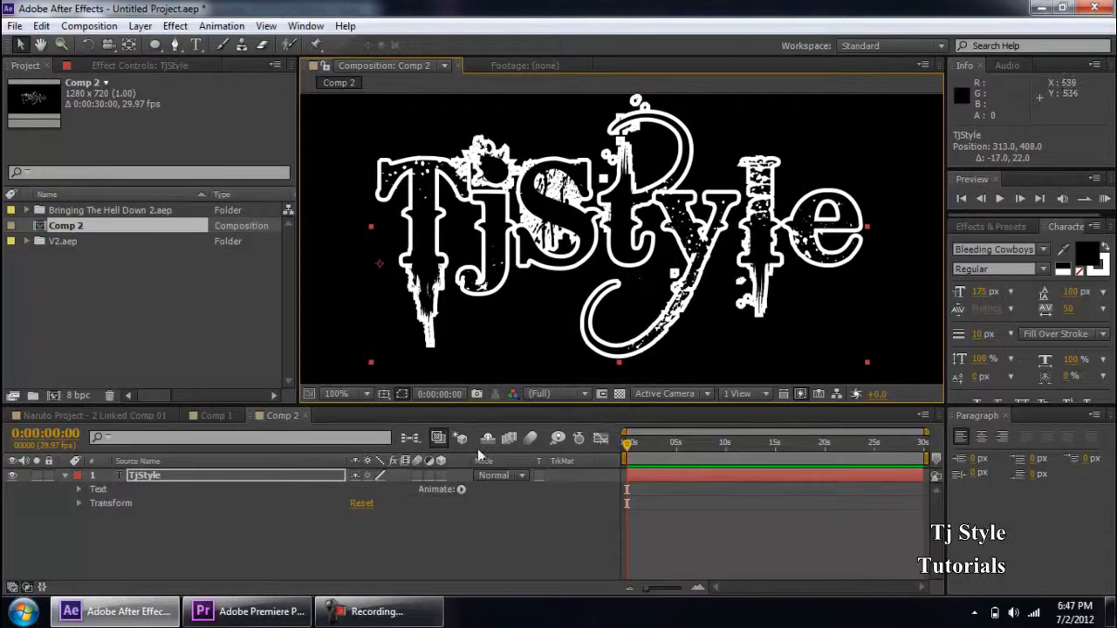
pyautogui.click(415, 623)
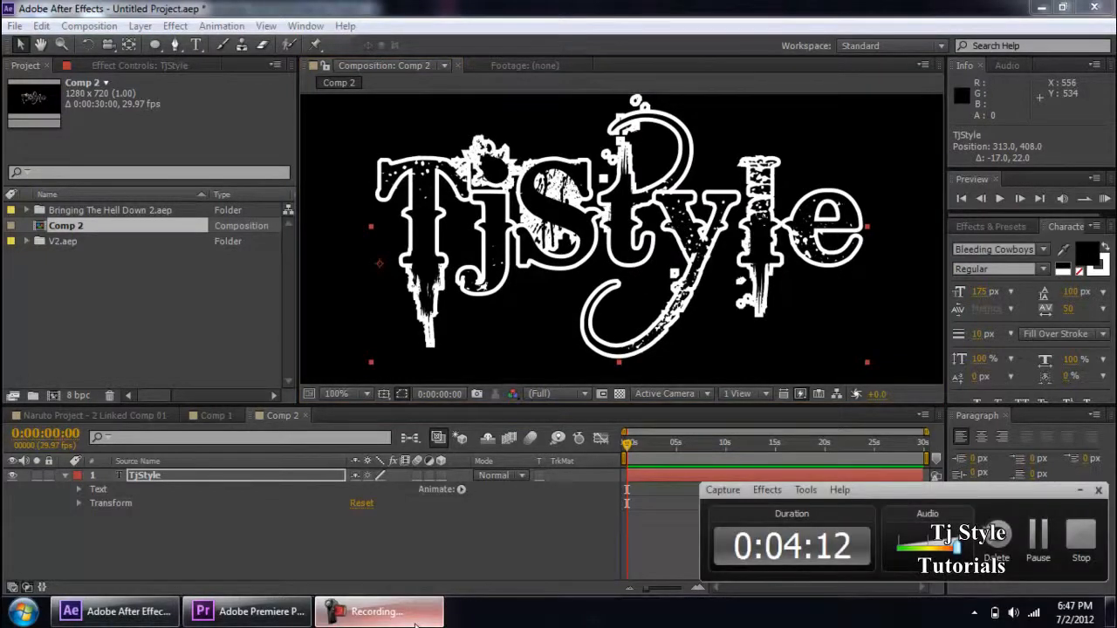
pyautogui.click(415, 623)
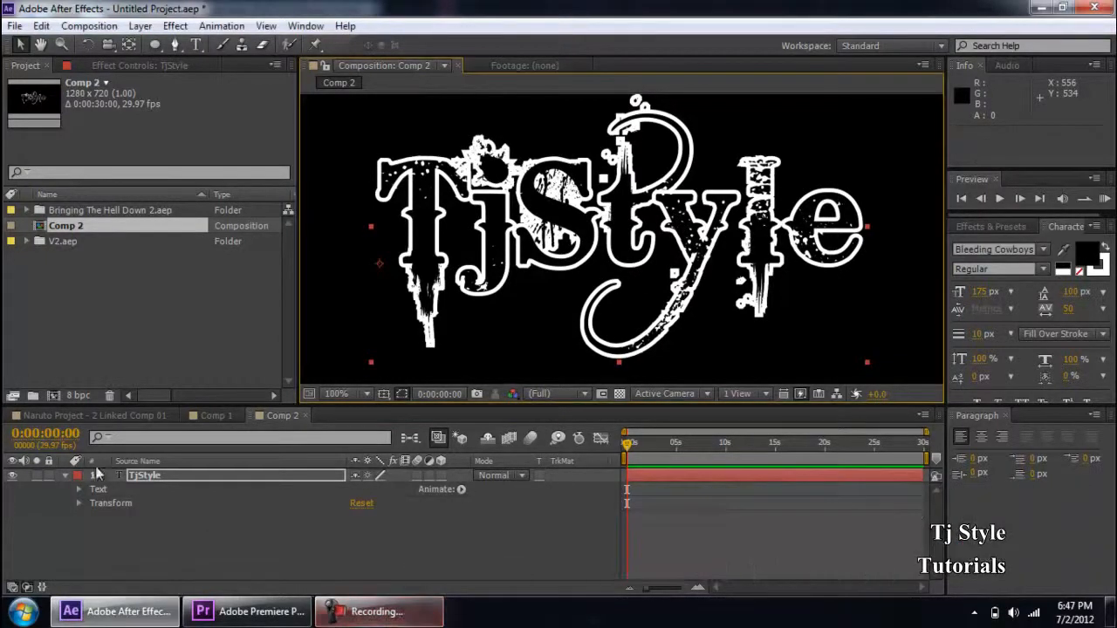
pyautogui.click(112, 506)
pyautogui.scroll(-1, 685, 194)
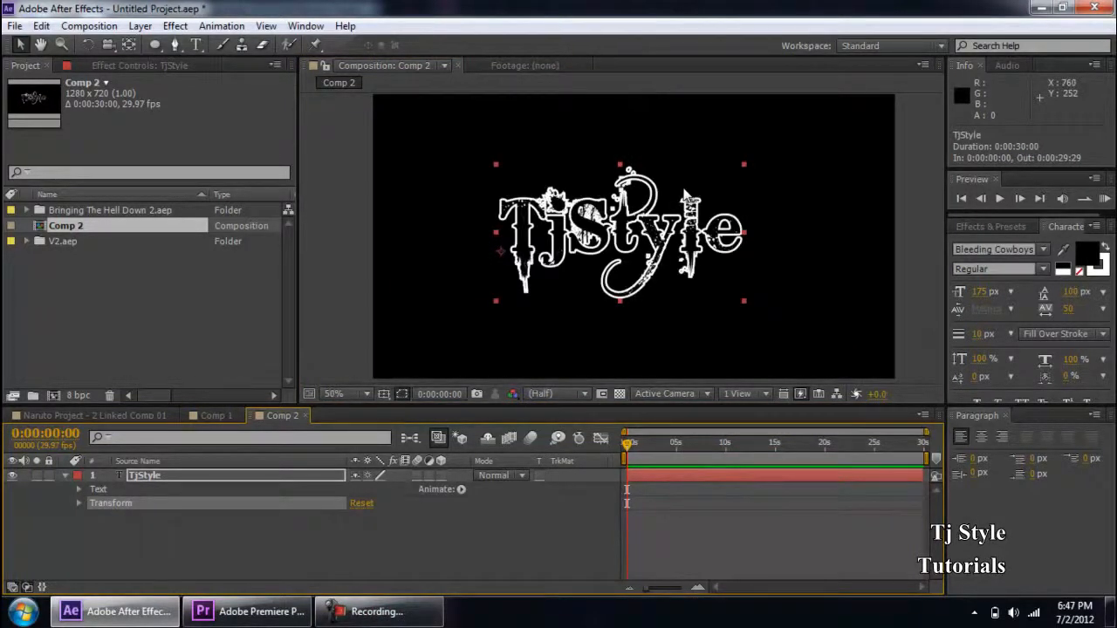
# Step: Switch to Premiere Pro, move the 130.mp4 sequence playhead back to 00;00;00;02, and return to After Effects
pyautogui.click(252, 611)
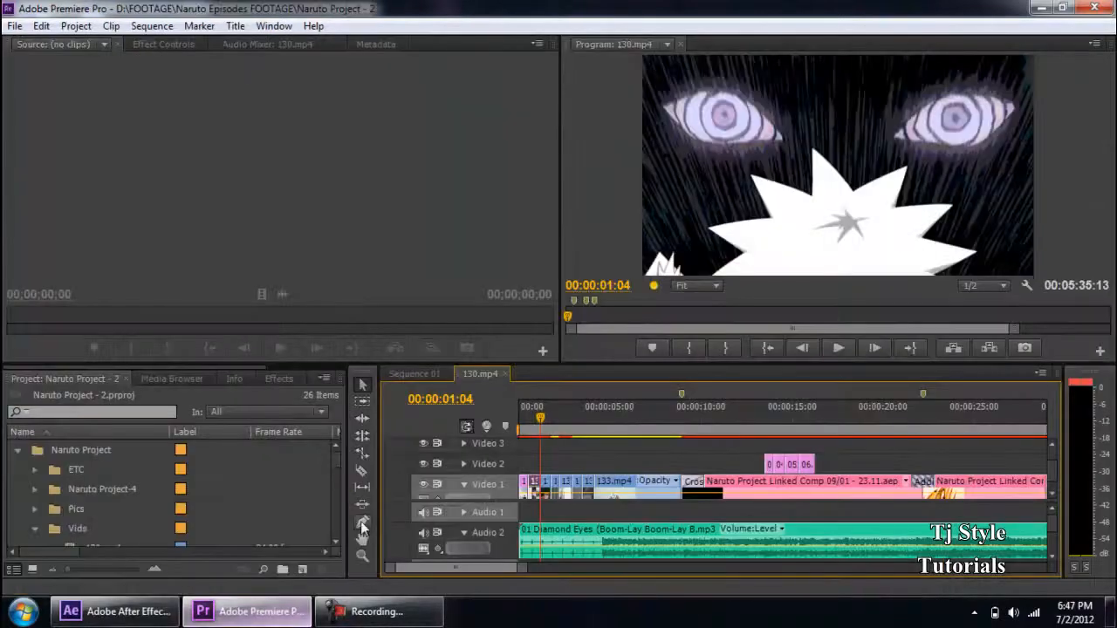
pyautogui.moveTo(541, 421); pyautogui.dragTo(522, 422)
pyautogui.click(122, 610)
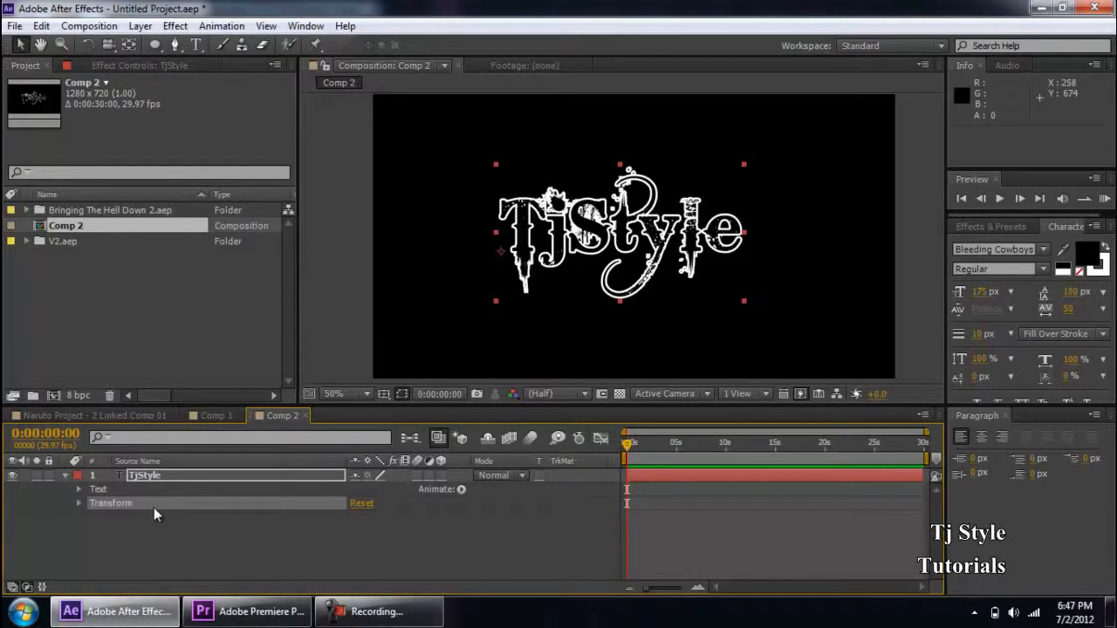
pyautogui.click(248, 611)
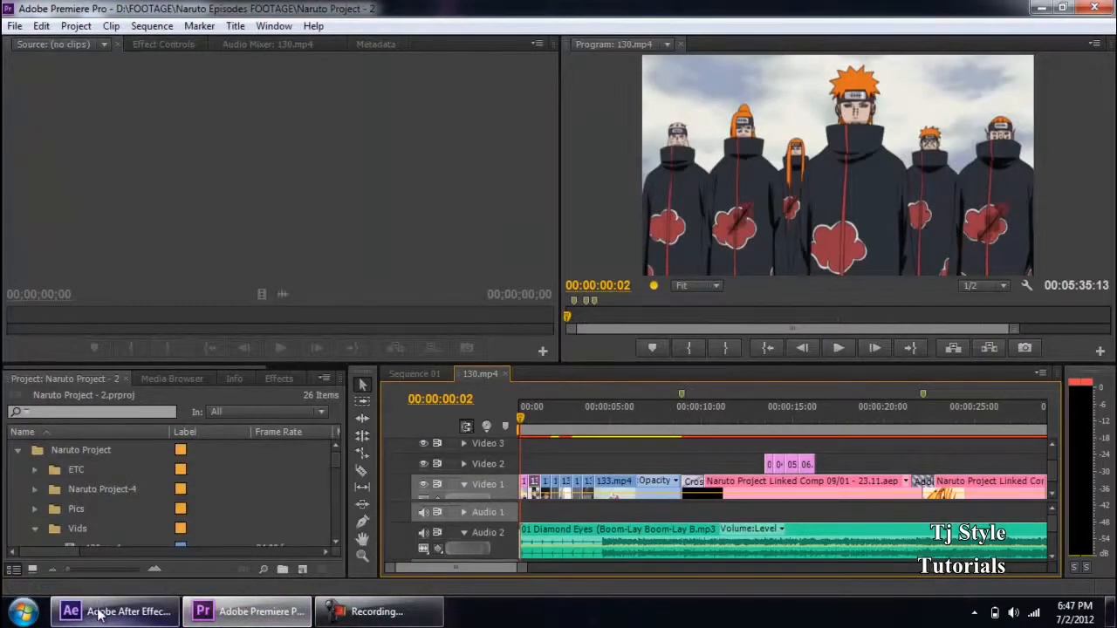
pyautogui.click(375, 611)
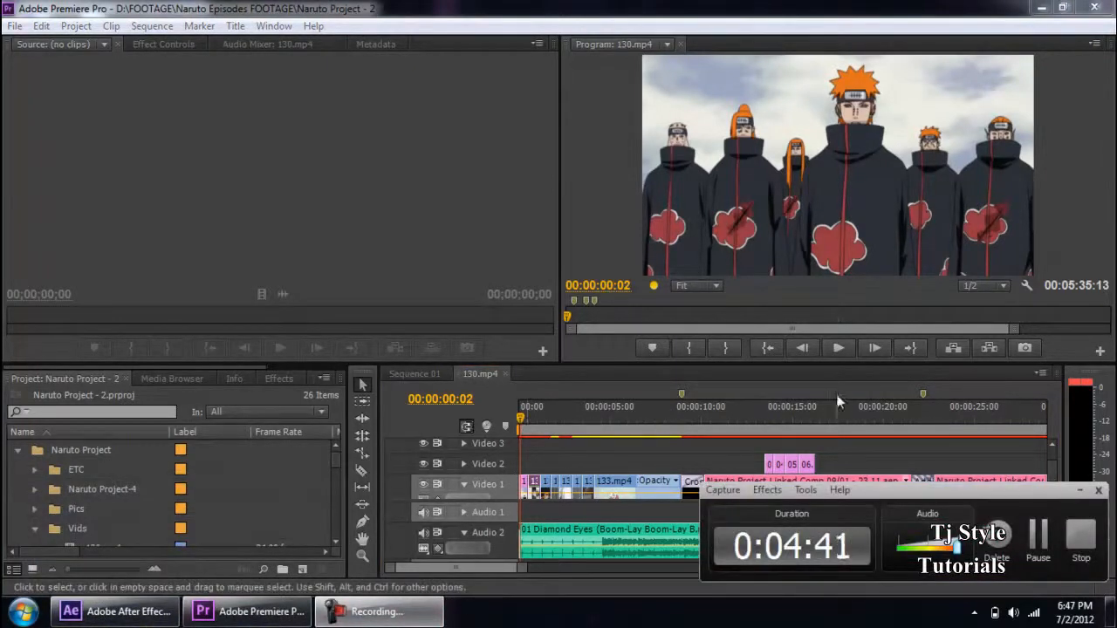
pyautogui.click(1041, 6)
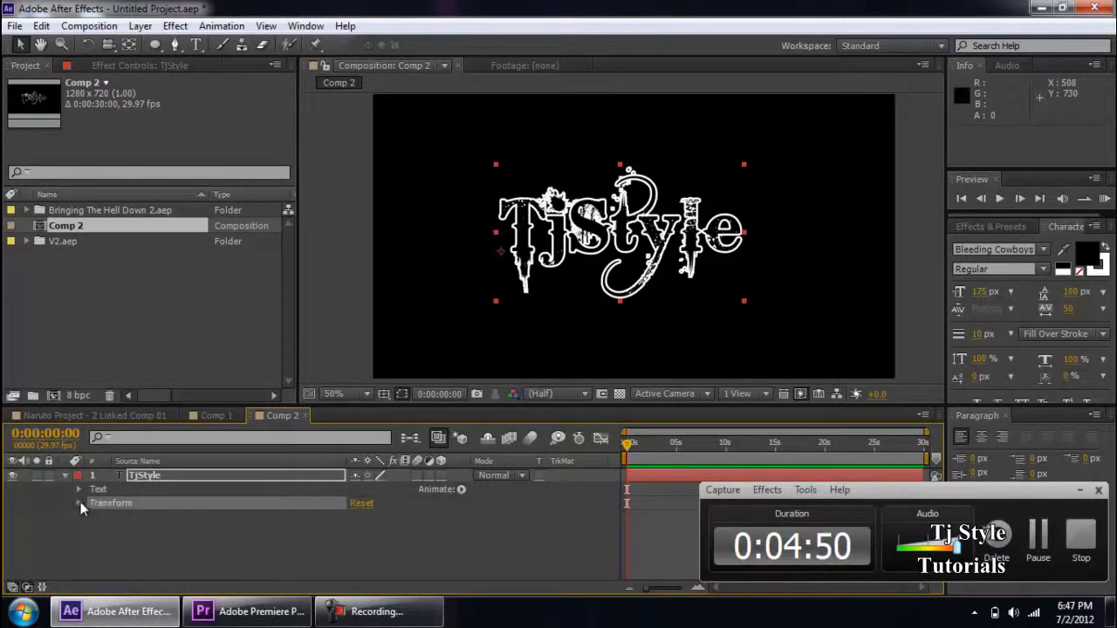
# Step: Expand the TjStyle layer's Transform group and examine its Anchor Point, Position, Scale, Rotation and Opacity properties
pyautogui.click(78, 502)
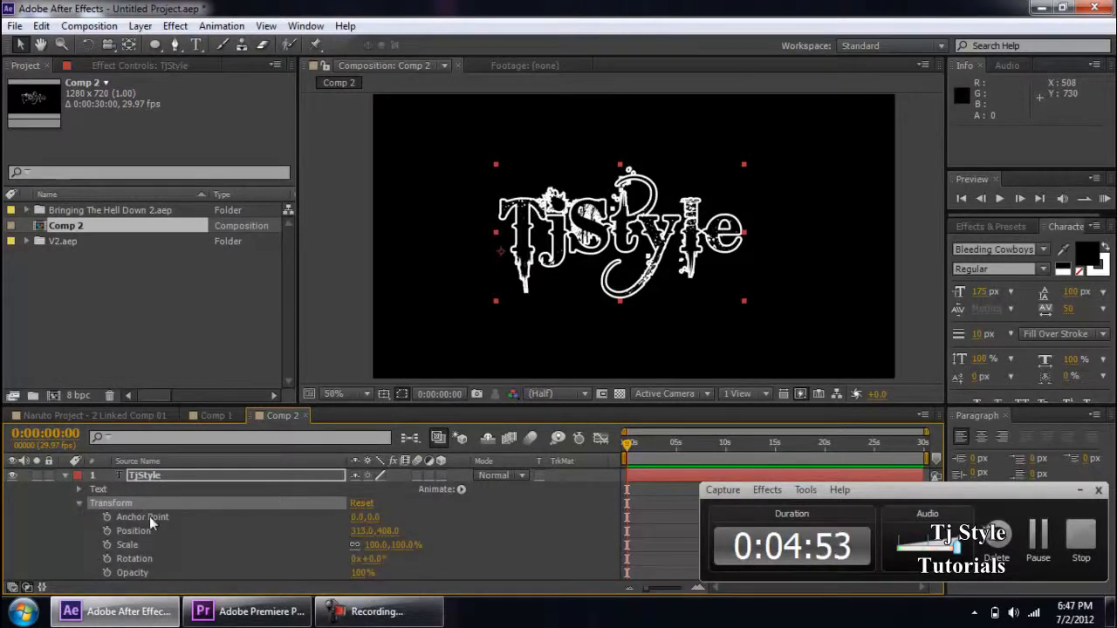
pyautogui.click(1081, 490)
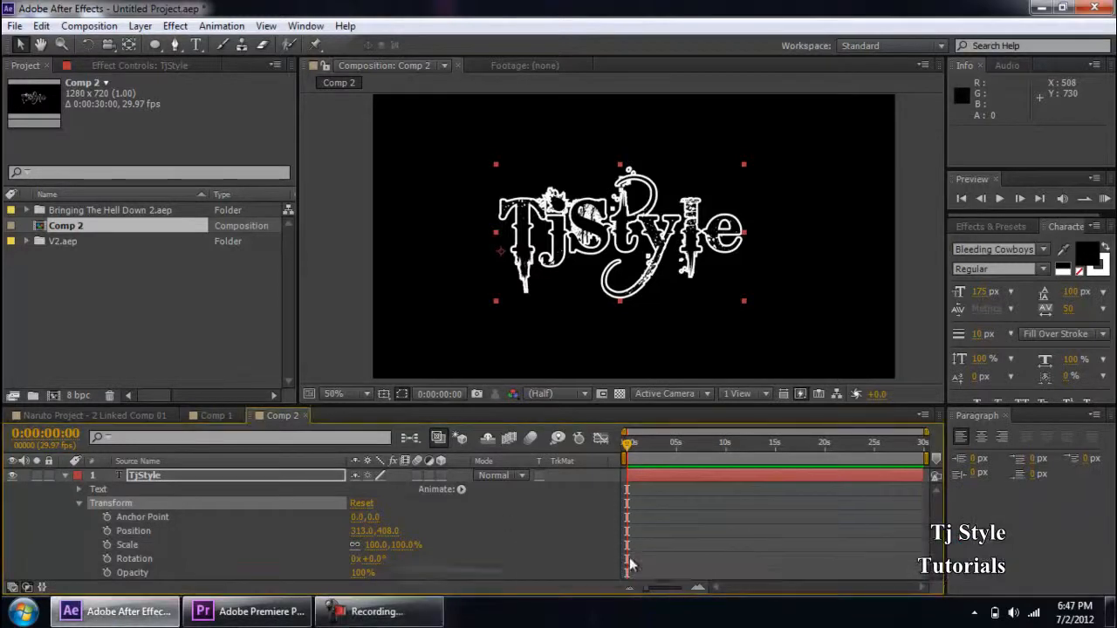
pyautogui.click(132, 521)
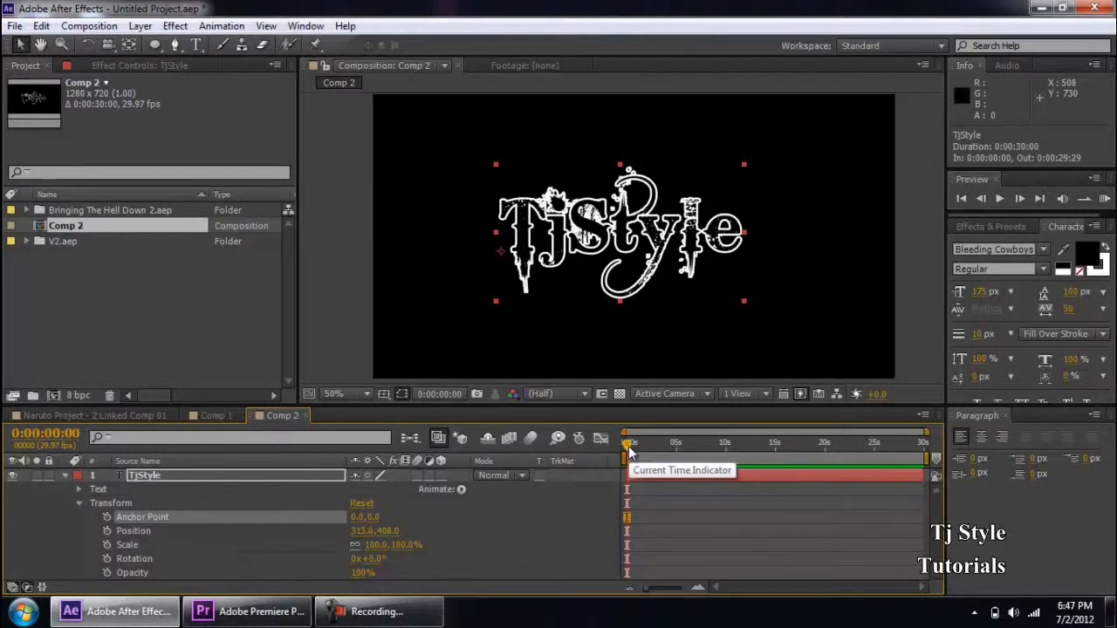
pyautogui.click(143, 569)
pyautogui.click(138, 558)
pyautogui.click(120, 546)
pyautogui.click(130, 531)
pyautogui.click(146, 476)
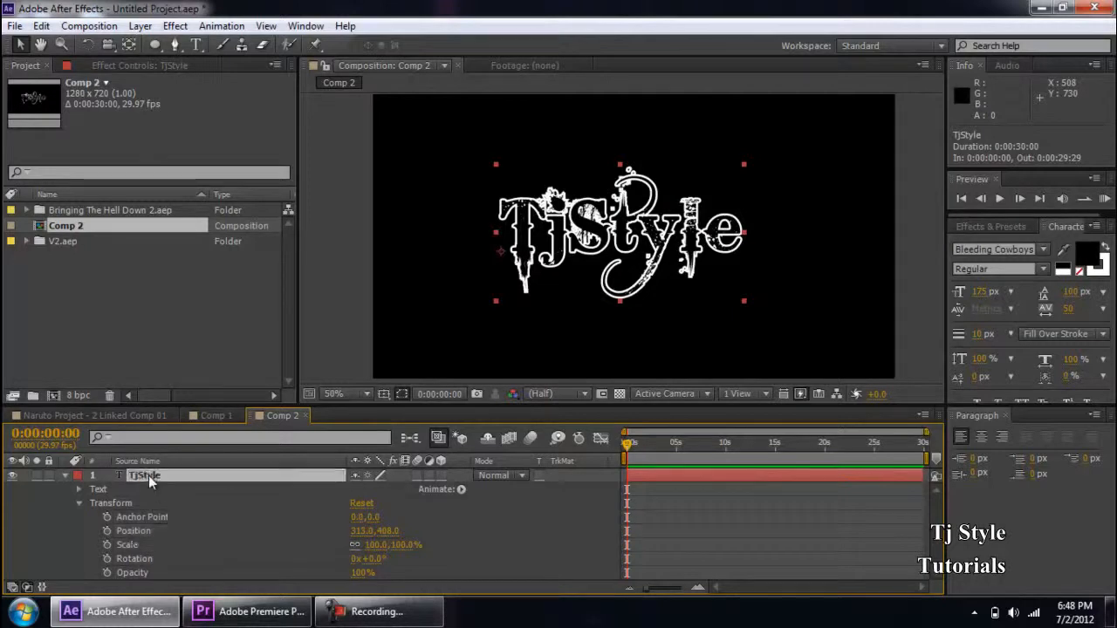
# Step: Collapse the TjStyle layer, reveal only its Anchor Point property, and hide it again
pyautogui.click(67, 479)
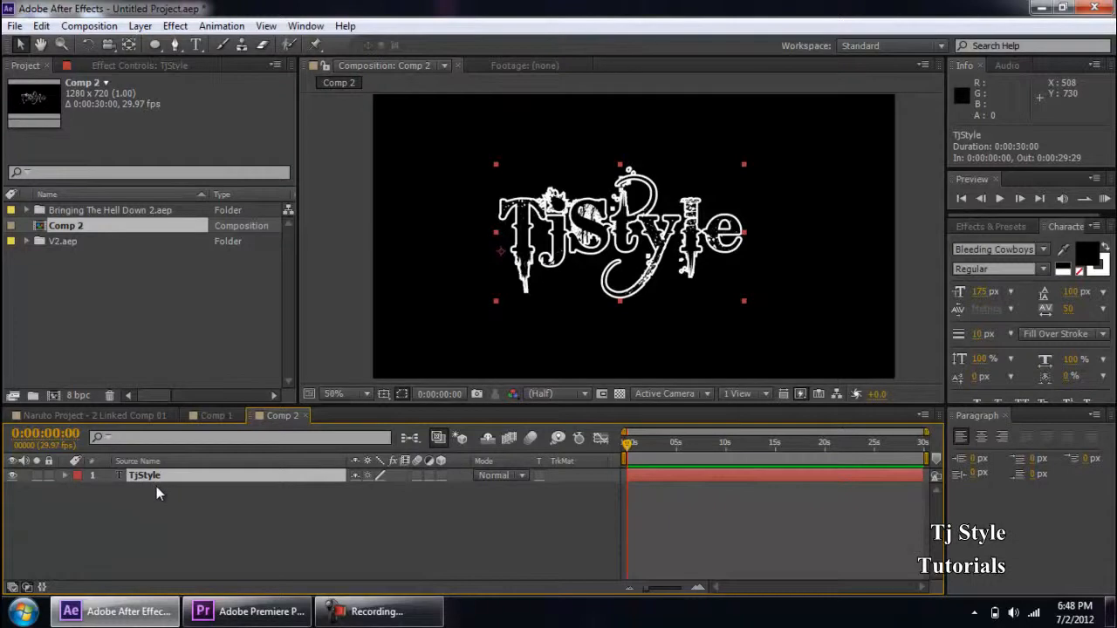
pyautogui.press('a')
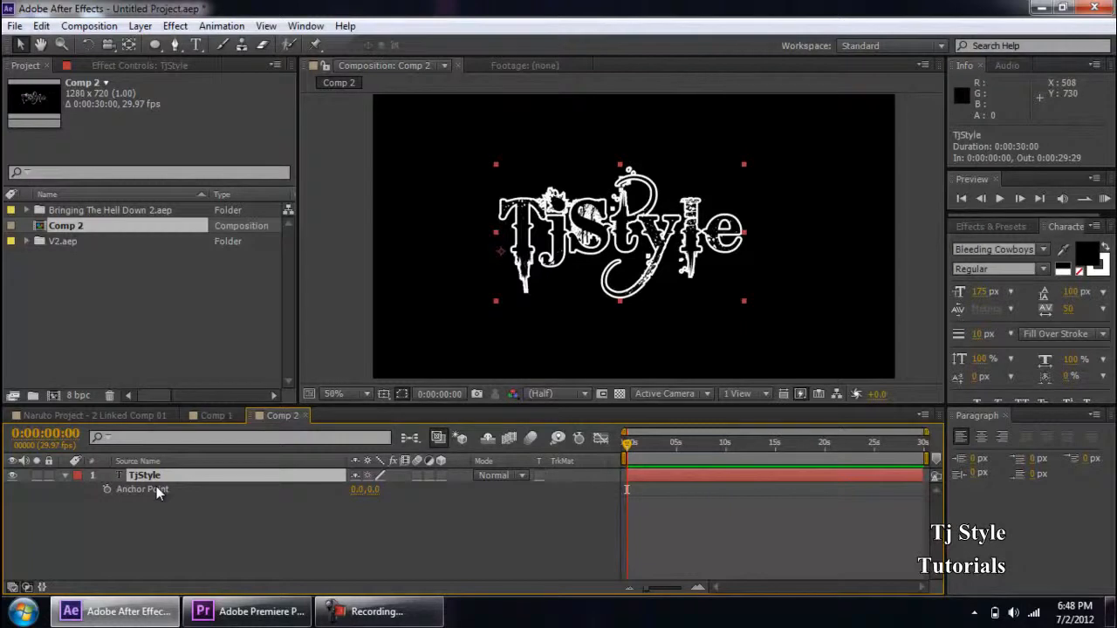
pyautogui.press('a')
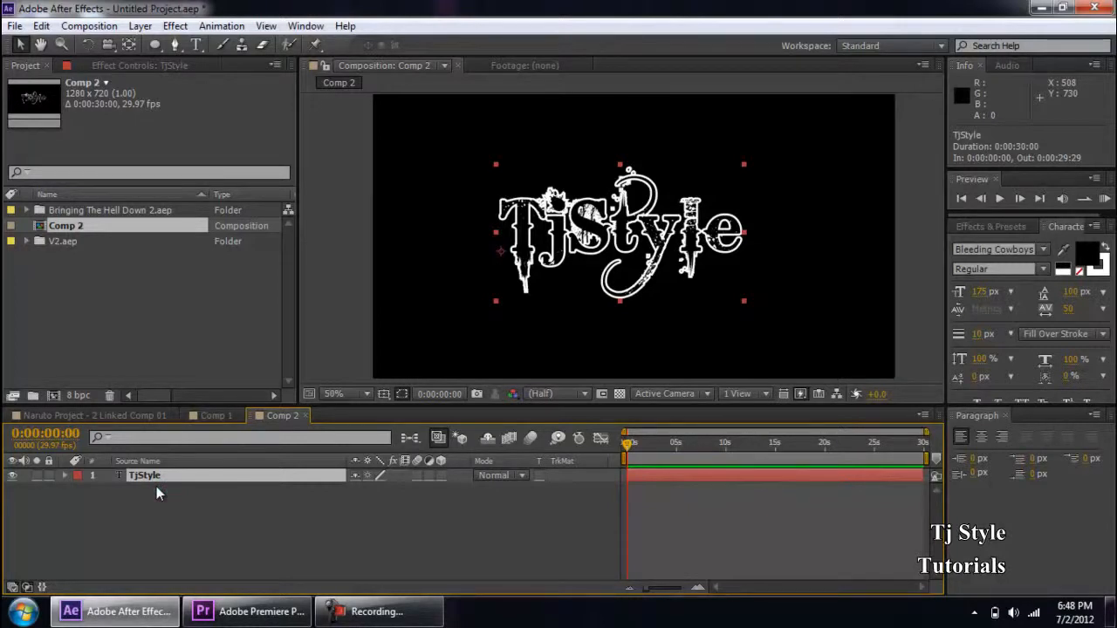
# Step: Expand the TjStyle layer and its Transform group, and select the Scale property
pyautogui.click(65, 476)
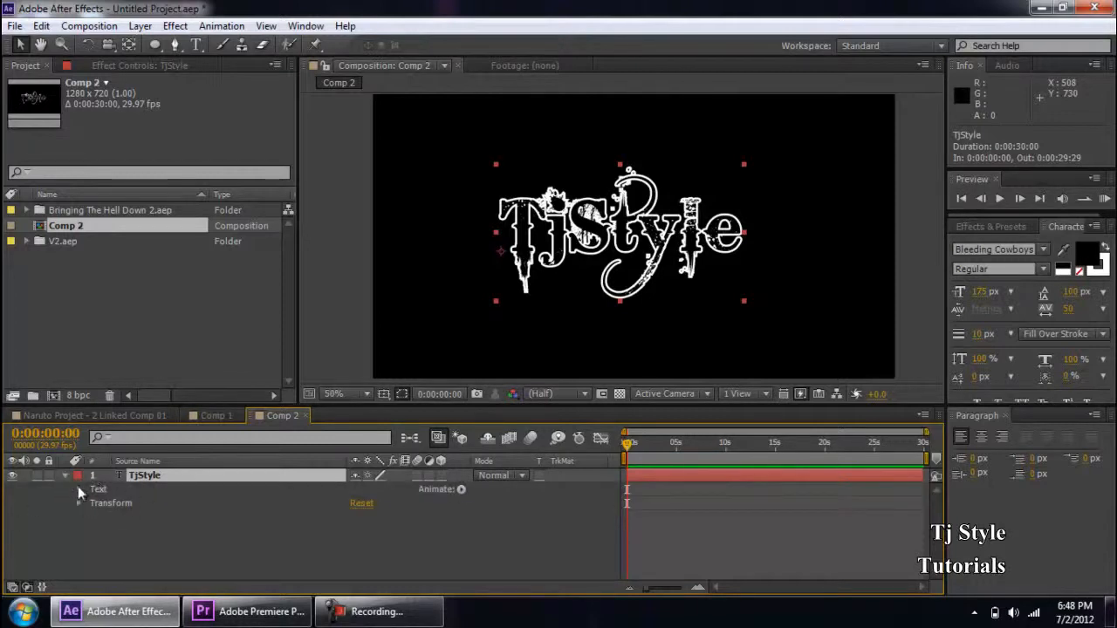
pyautogui.click(125, 506)
pyautogui.click(106, 491)
pyautogui.click(106, 503)
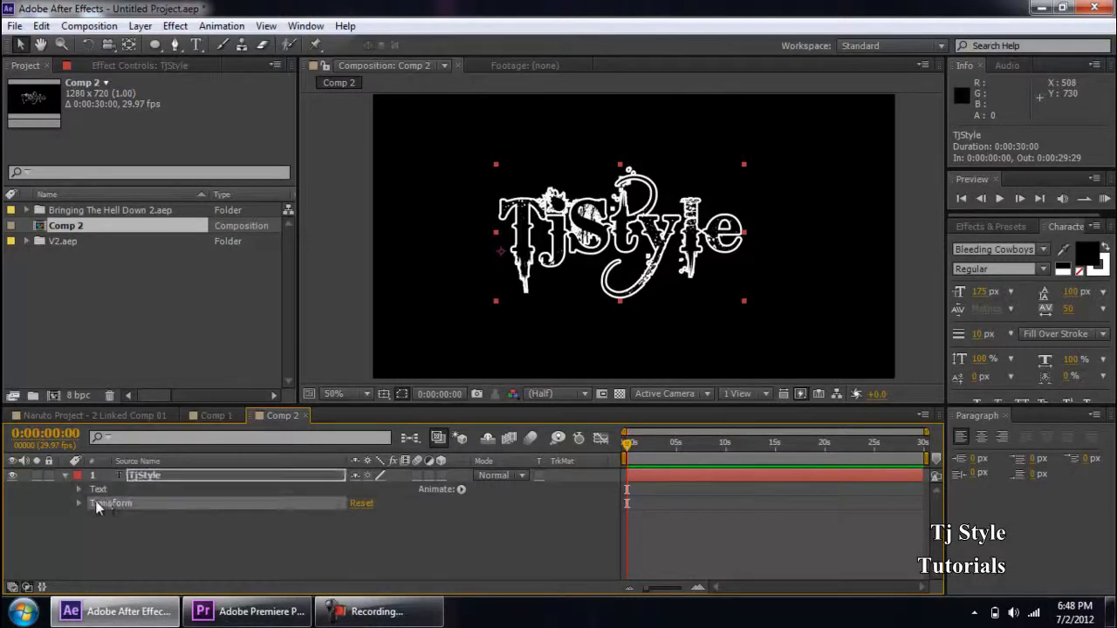
pyautogui.click(80, 503)
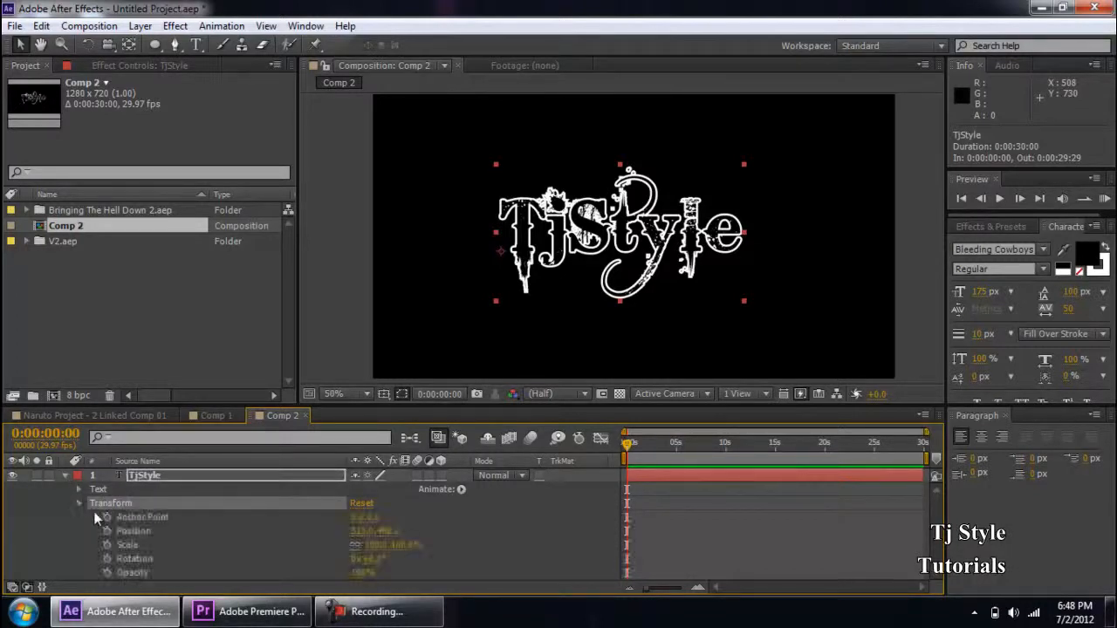
pyautogui.click(131, 543)
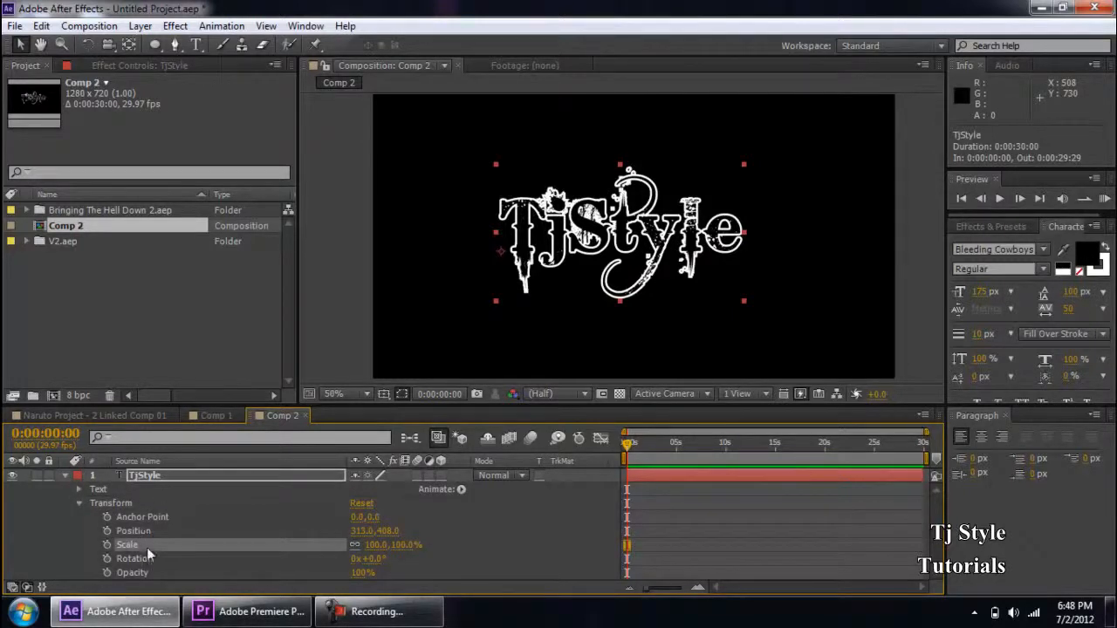
# Step: Collapse the TjStyle layer and reveal its Scale, Rotation, Position and Anchor Point properties one at a time
pyautogui.click(65, 477)
pyautogui.click(154, 476)
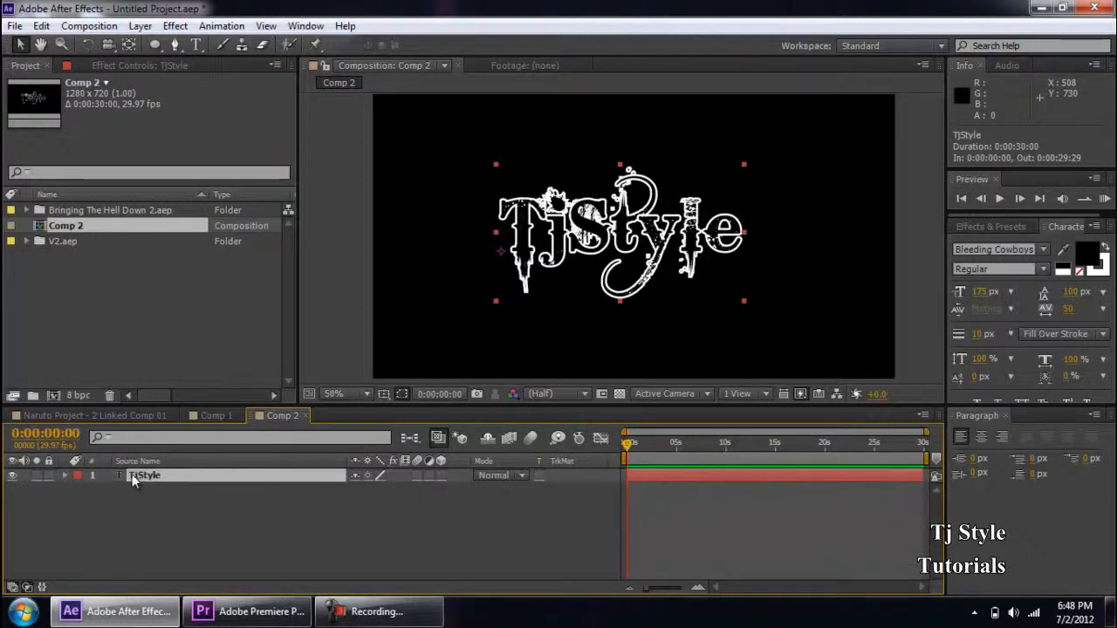
pyautogui.press('s')
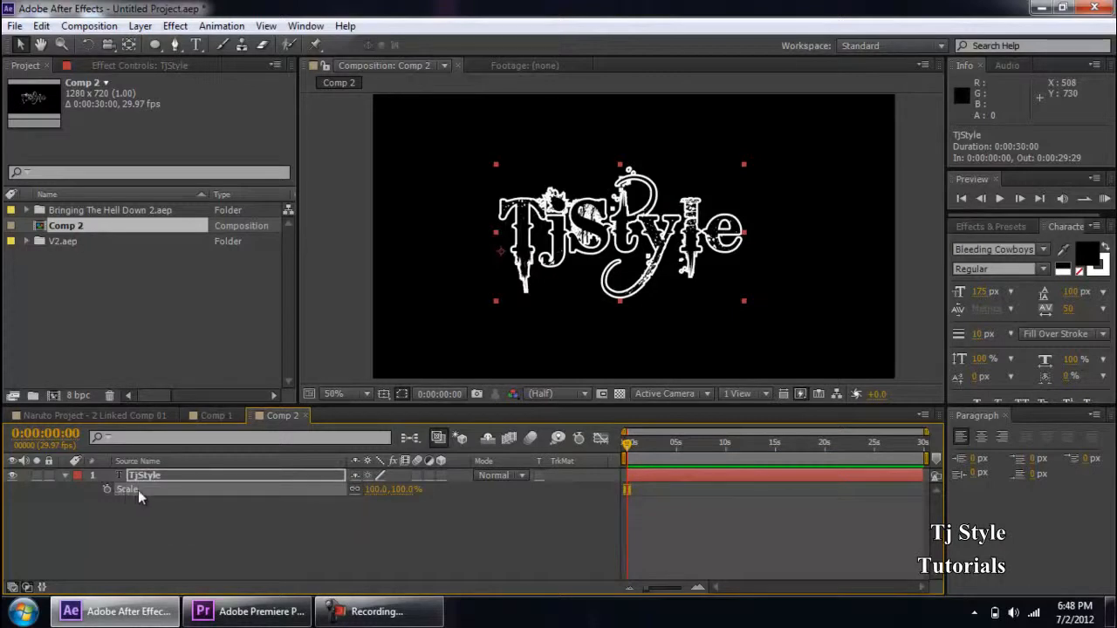
pyautogui.click(164, 474)
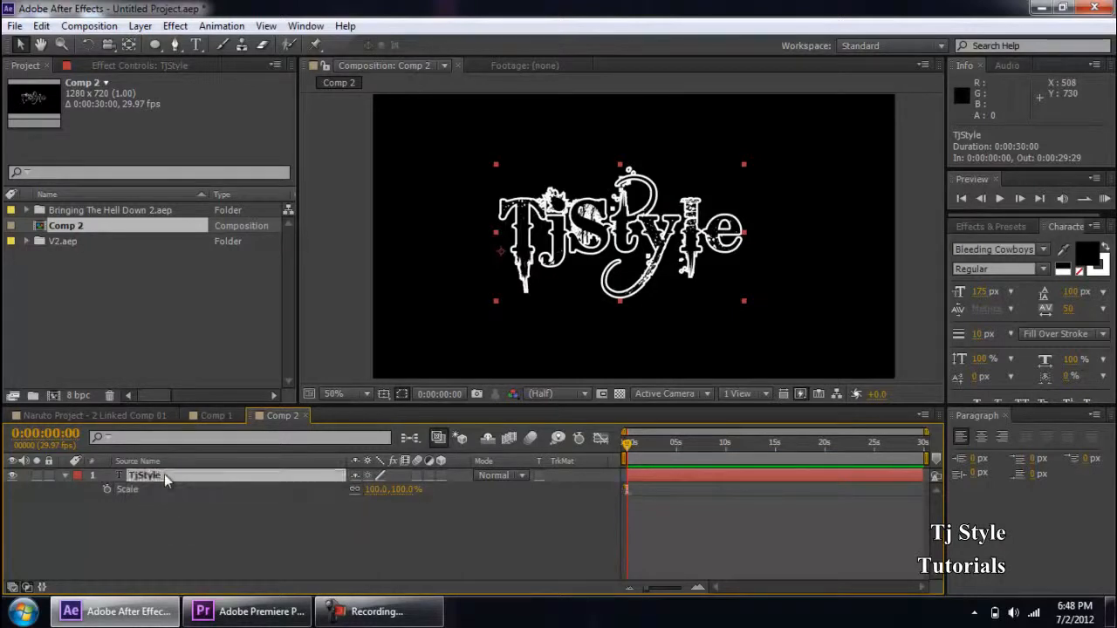
pyautogui.press('r')
pyautogui.press('p')
pyautogui.click(142, 485)
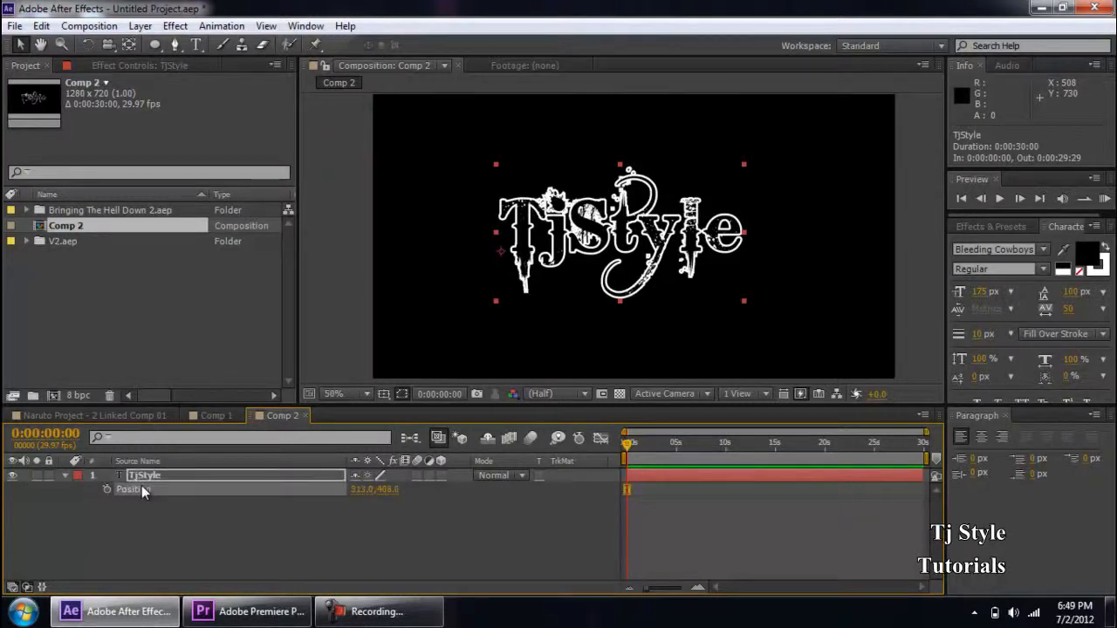
pyautogui.press('a')
pyautogui.click(153, 473)
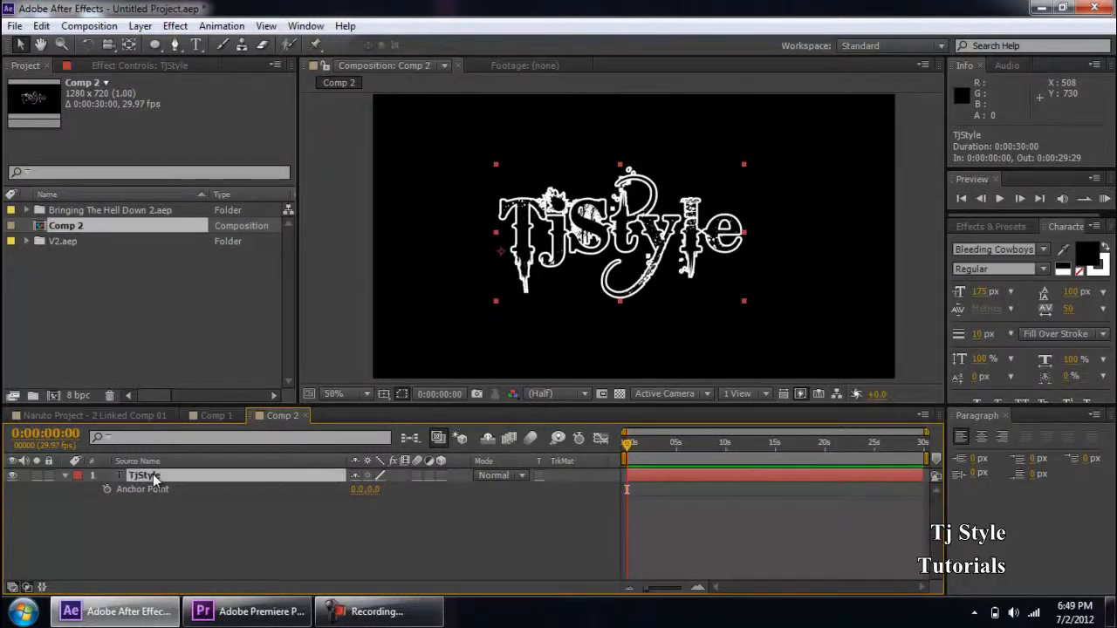
pyautogui.click(409, 621)
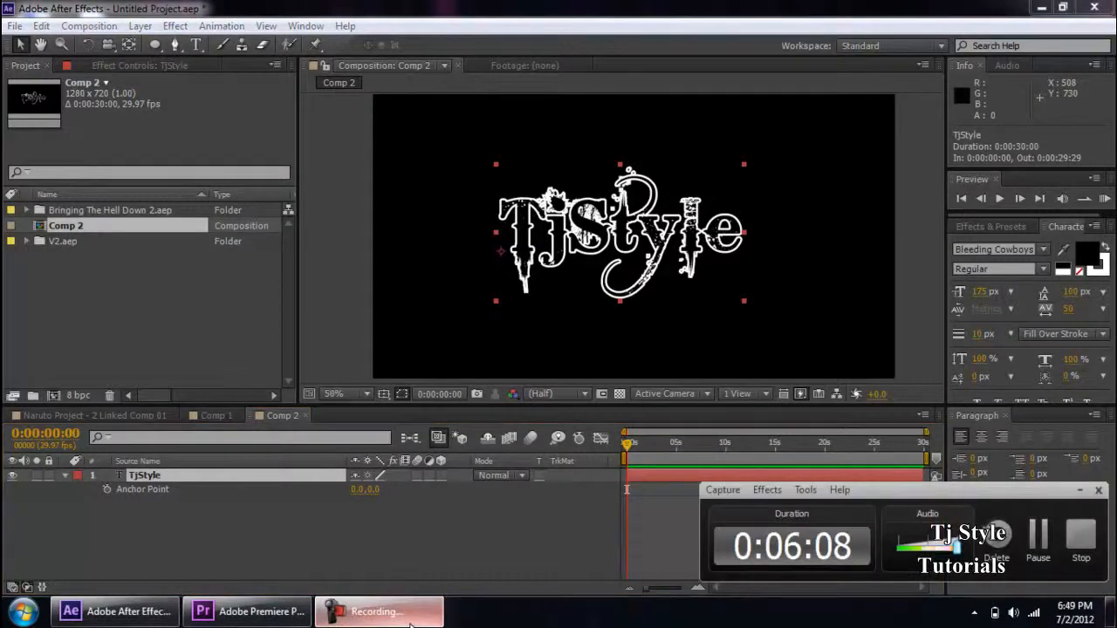
pyautogui.click(409, 621)
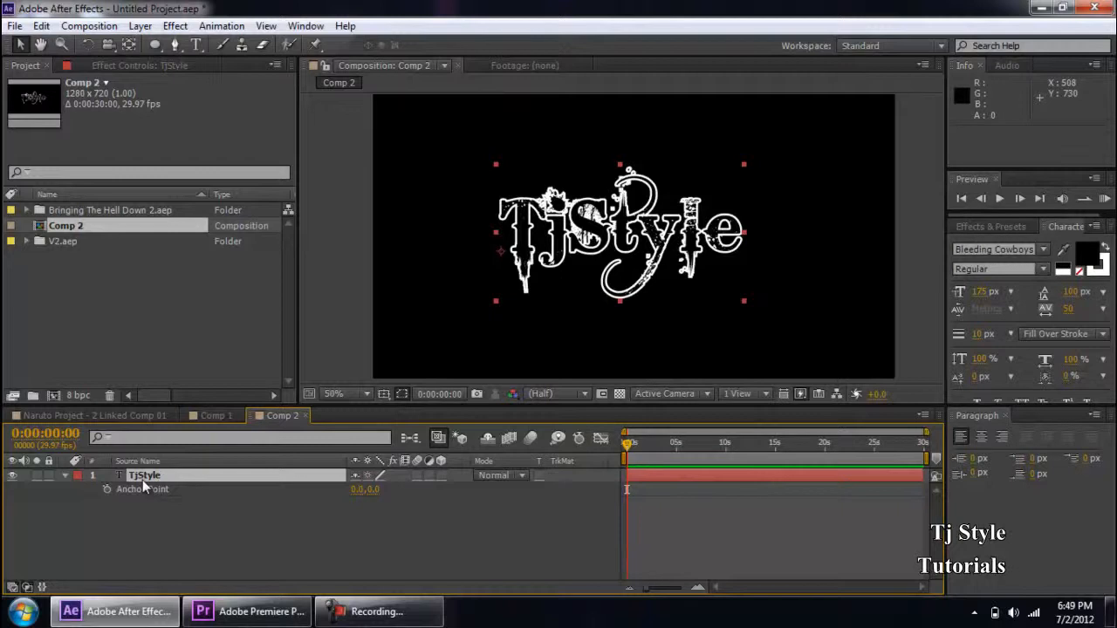
# Step: Move the current time to the composition's end at 0:00:29:29 and show only the TjStyle layer's Opacity property
pyautogui.press('End')
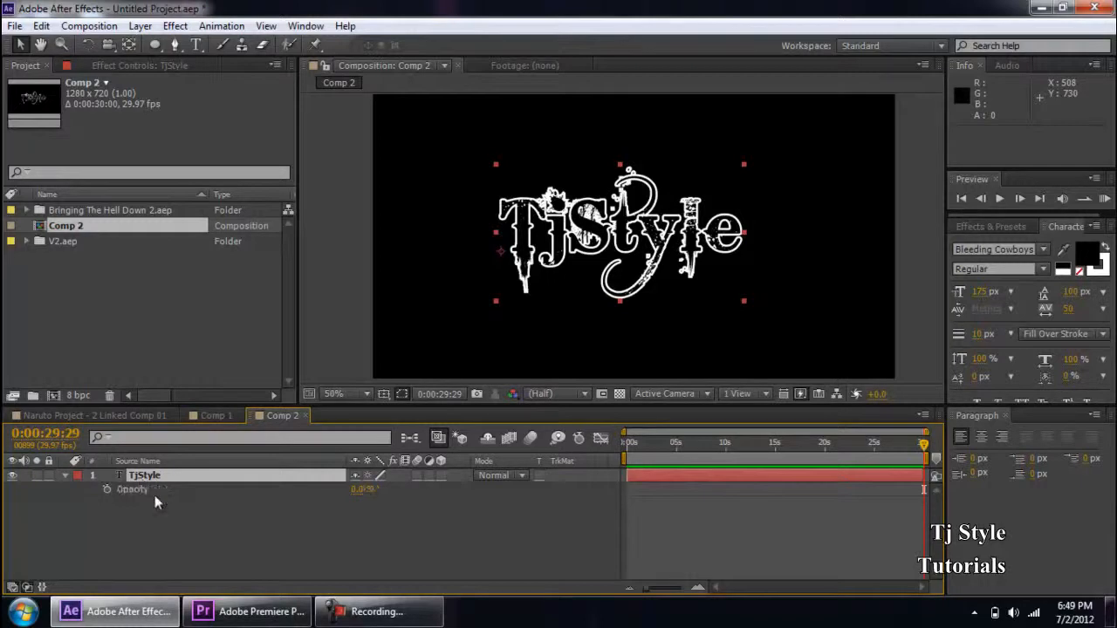
pyautogui.press('t')
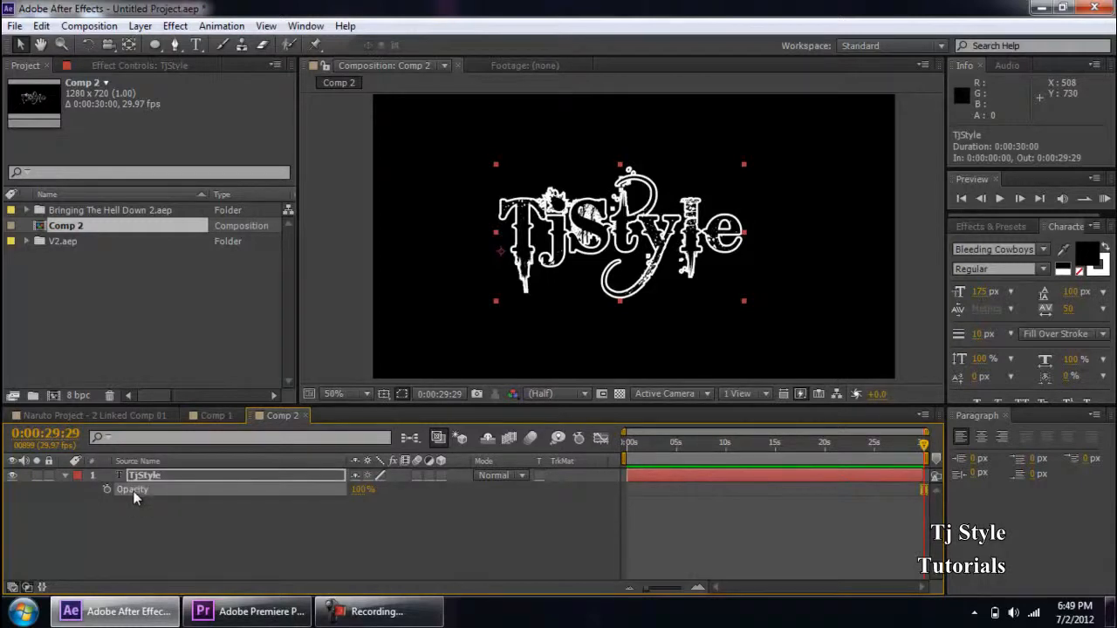
# Step: Collapse and re-expand the TjStyle layer and its Transform group, and enlarge the timeline area to fit all the properties
pyautogui.press('Return')
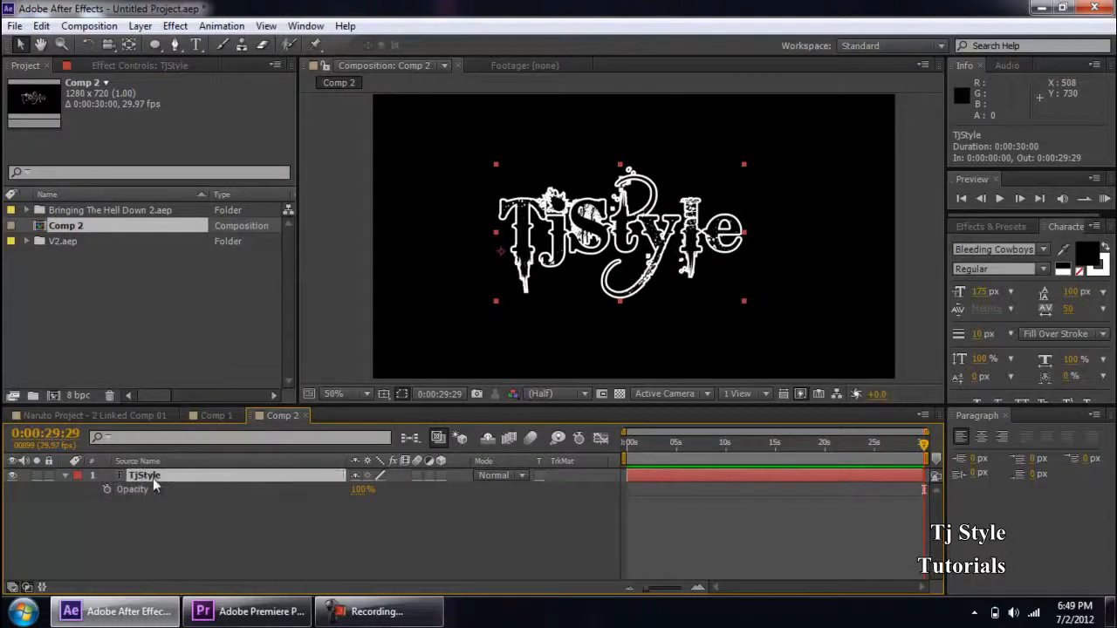
pyautogui.click(65, 477)
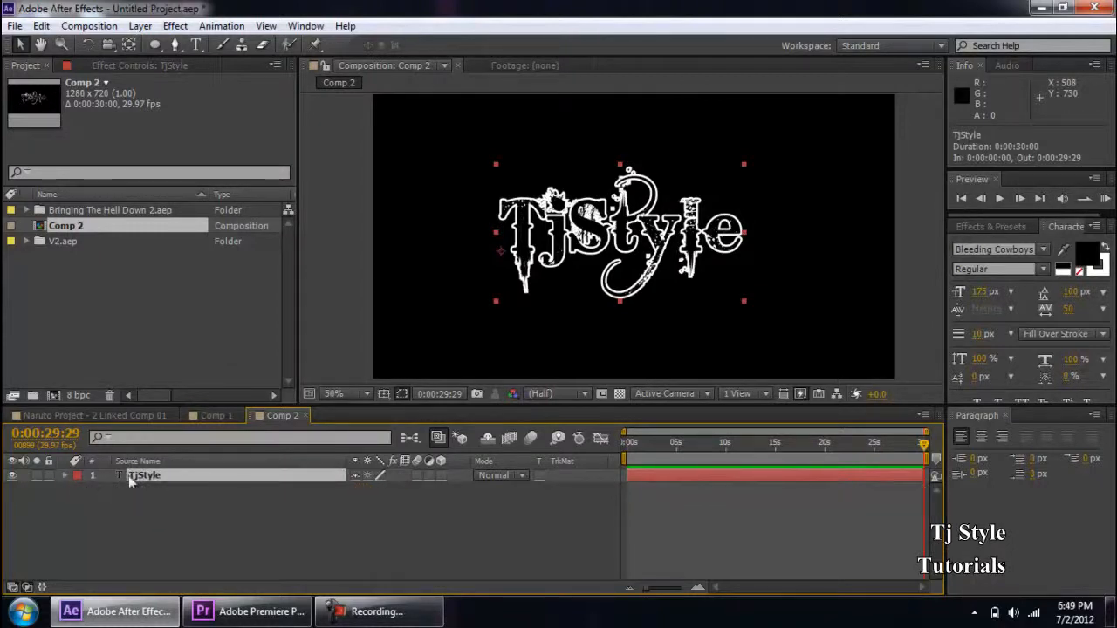
pyautogui.click(63, 474)
pyautogui.click(88, 503)
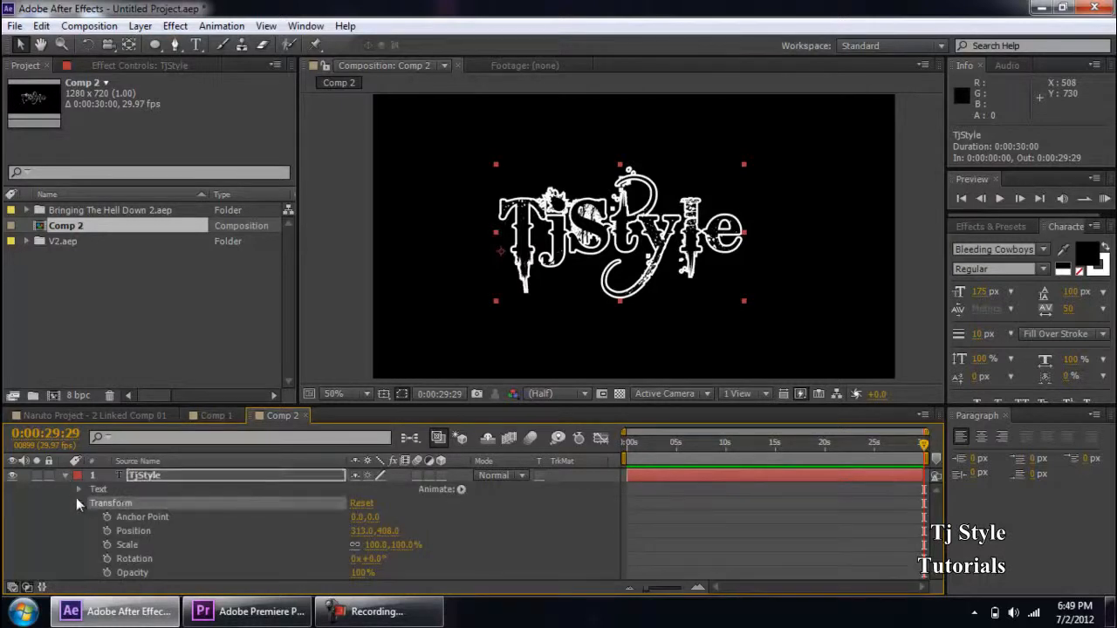
pyautogui.click(78, 503)
pyautogui.click(114, 502)
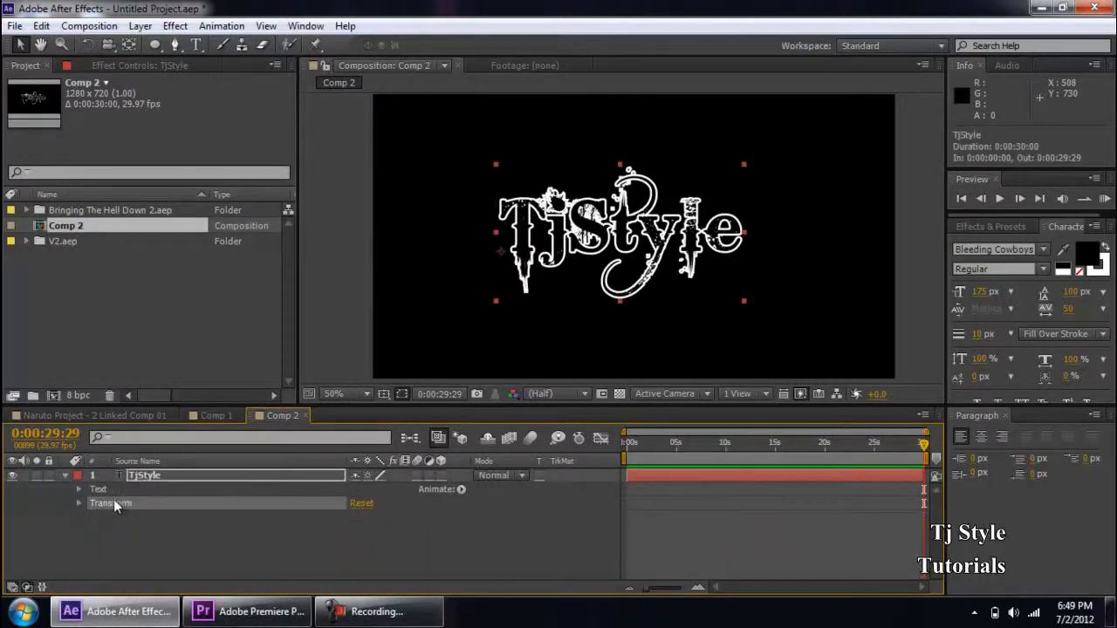
pyautogui.click(80, 503)
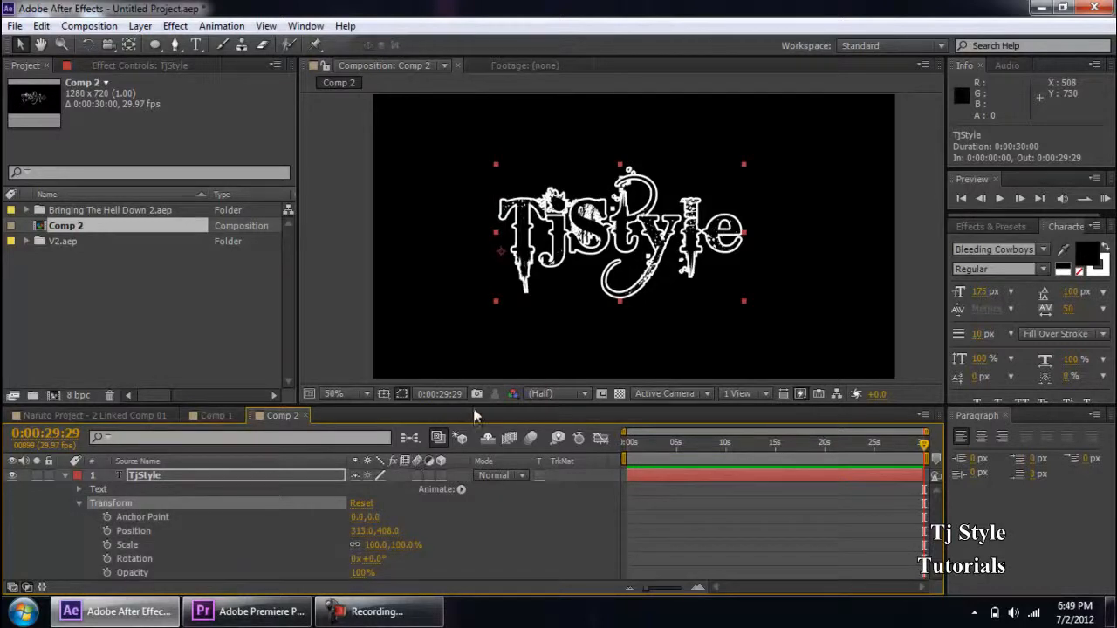
pyautogui.moveTo(471, 406); pyautogui.dragTo(456, 356)
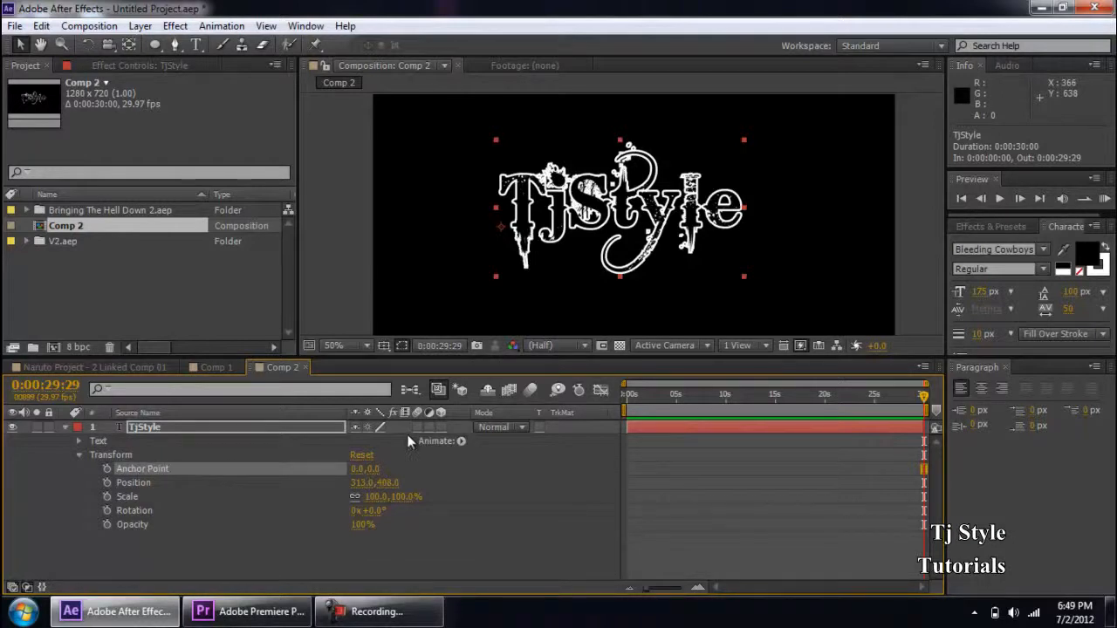
# Step: Examine the TjStyle layer's Anchor Point and its marker beside the text in the composition view
pyautogui.scroll(1, 658, 204)
pyautogui.scroll(-1, 658, 208)
pyautogui.scroll(1, 495, 222)
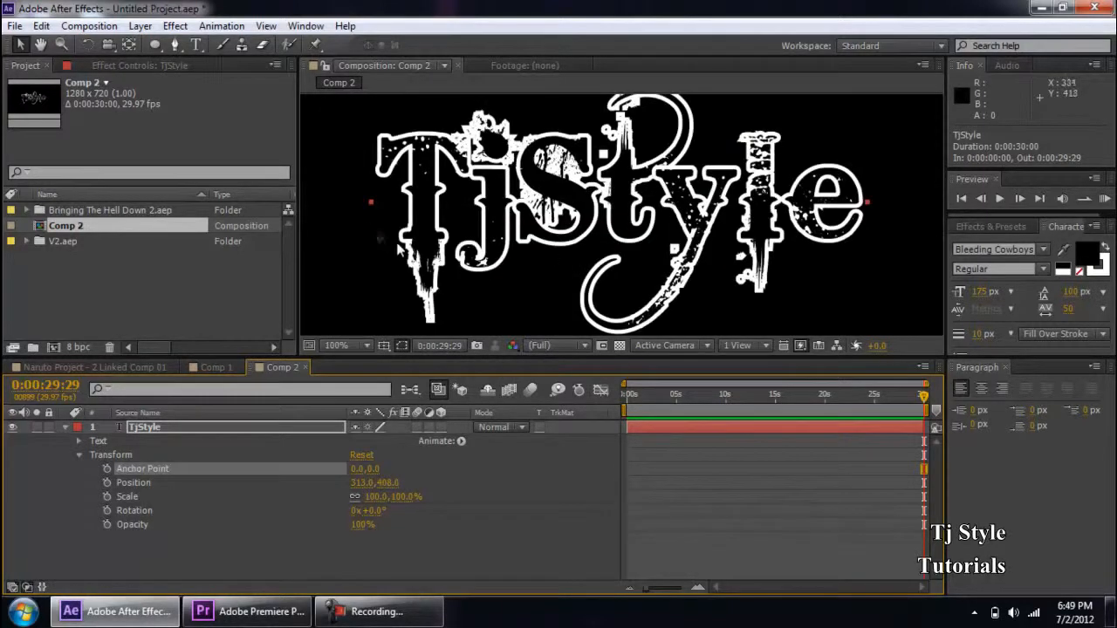
pyautogui.scroll(-1, 396, 239)
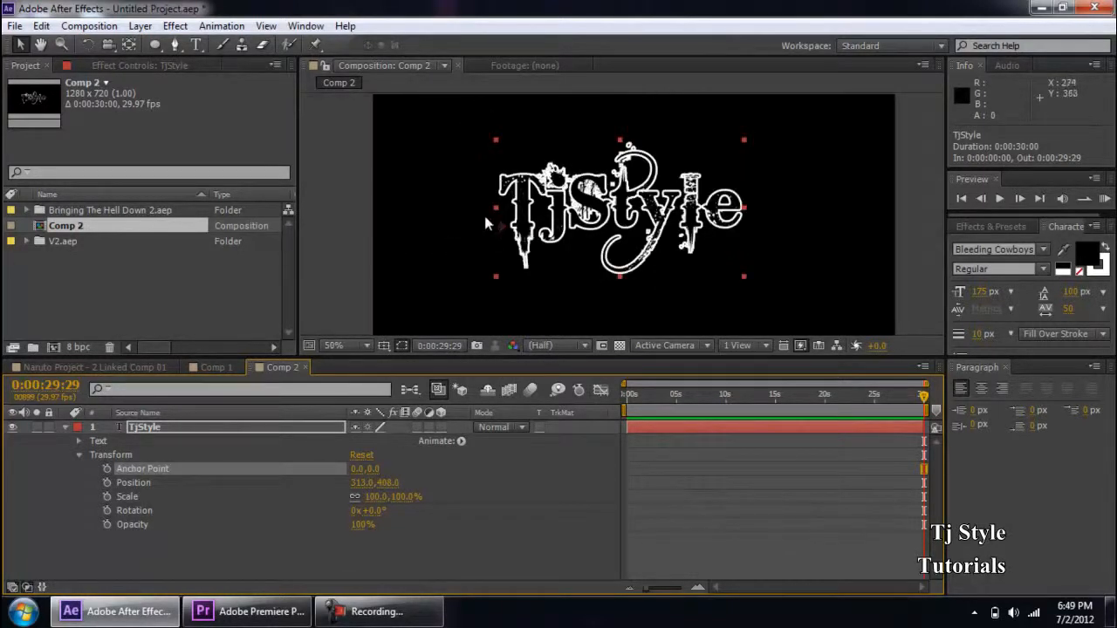
pyautogui.scroll(-1, 705, 197)
pyautogui.scroll(1, 705, 197)
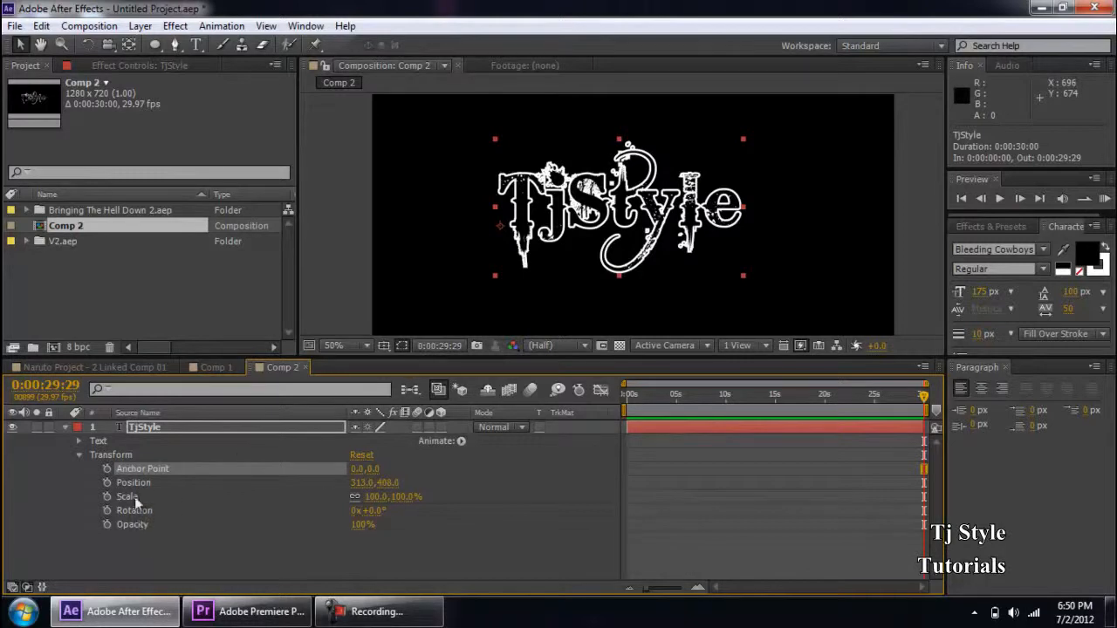
pyautogui.click(380, 609)
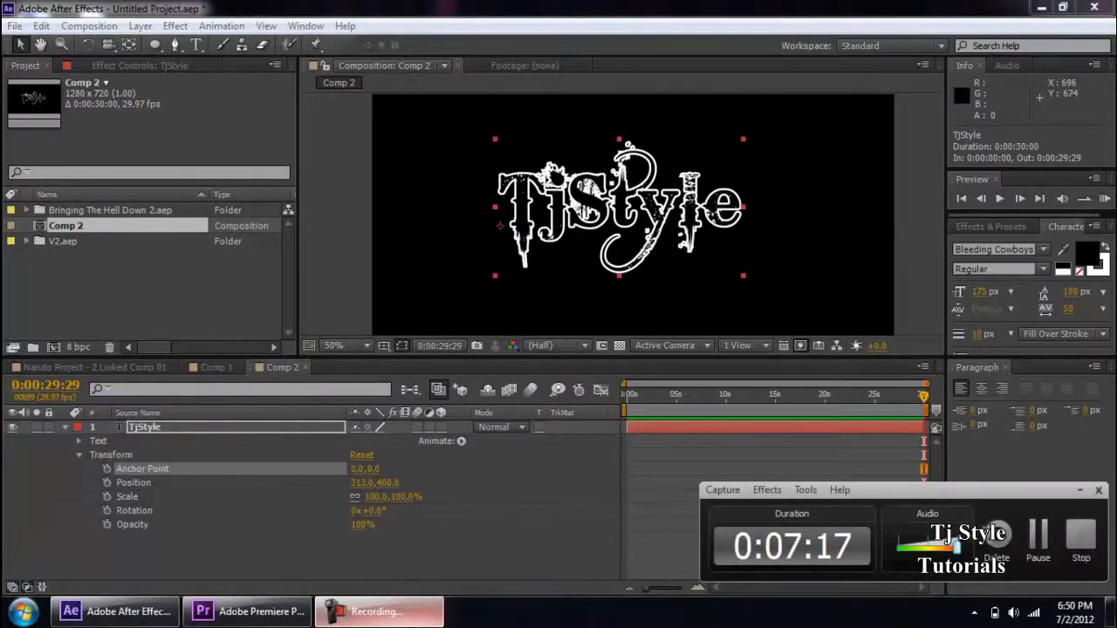
pyautogui.click(380, 609)
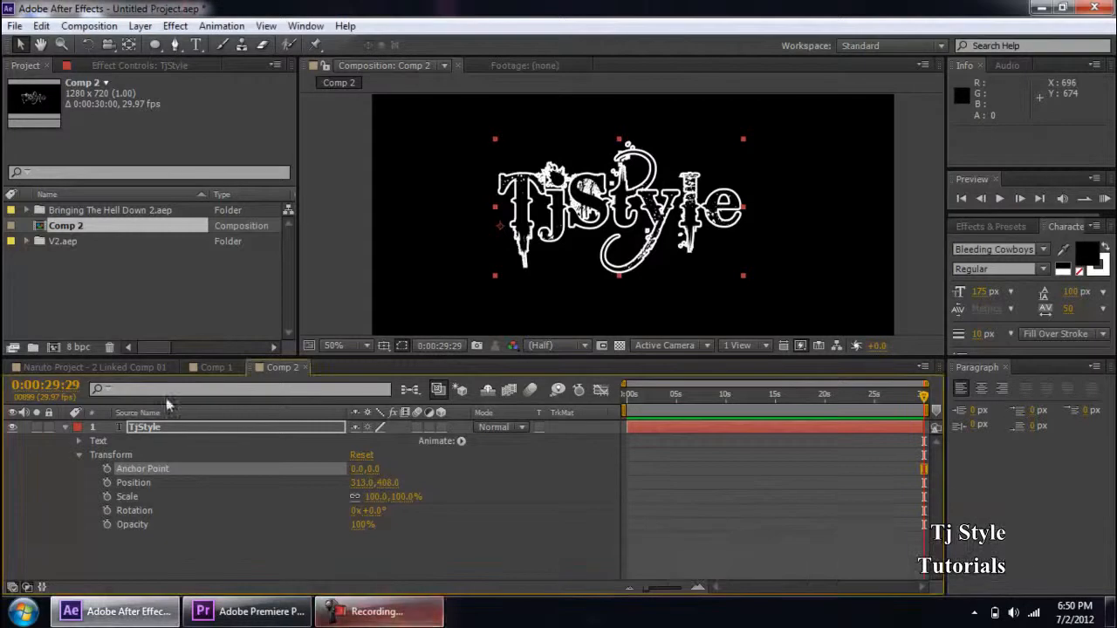
# Step: Move the TjStyle text horizontally by changing its X Position to 426
pyautogui.click(145, 485)
pyautogui.scroll(-1, 677, 178)
pyautogui.scroll(1, 678, 179)
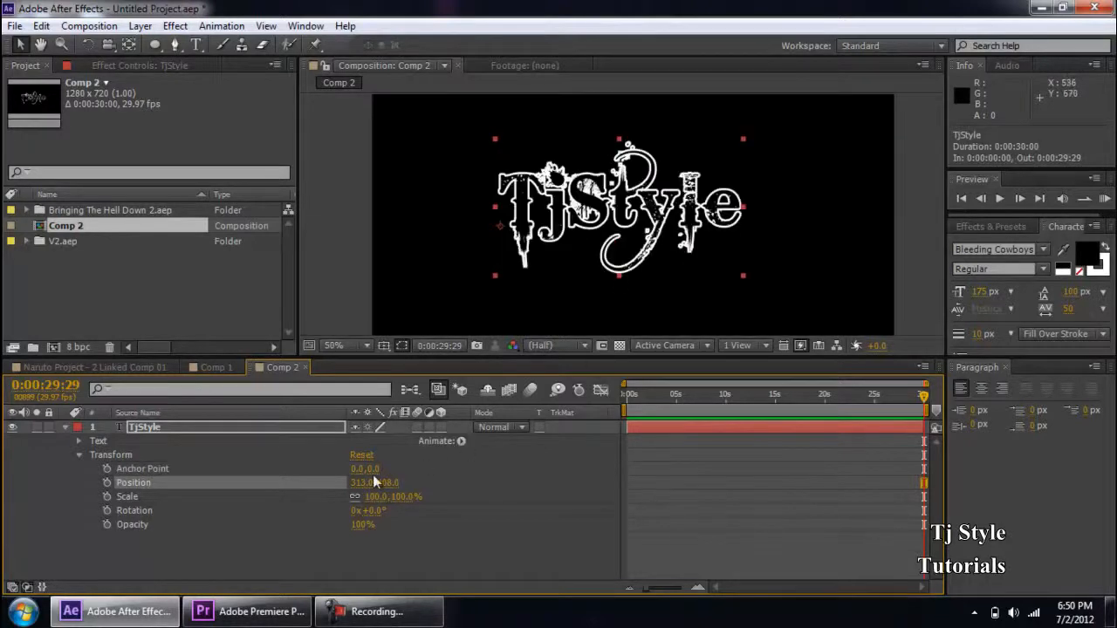
pyautogui.moveTo(362, 482); pyautogui.dragTo(410, 496)
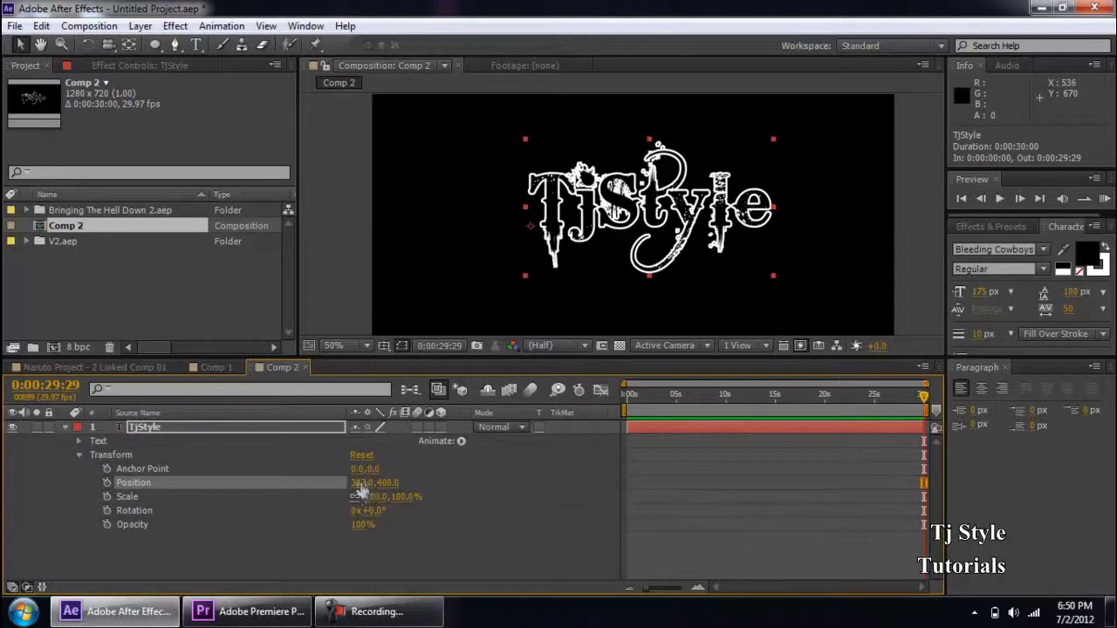
pyautogui.moveTo(365, 482); pyautogui.dragTo(424, 515)
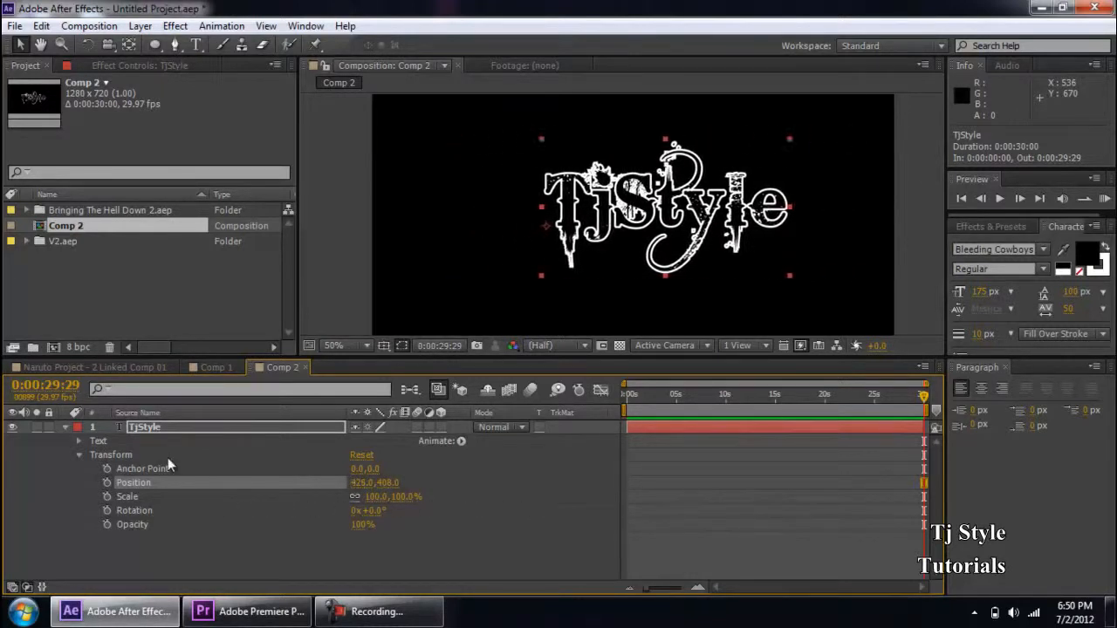
# Step: Import the Yoga Project After Effects project from the After Effect Files\Yoga Project folder on drive D
pyautogui.doubleClick(145, 284)
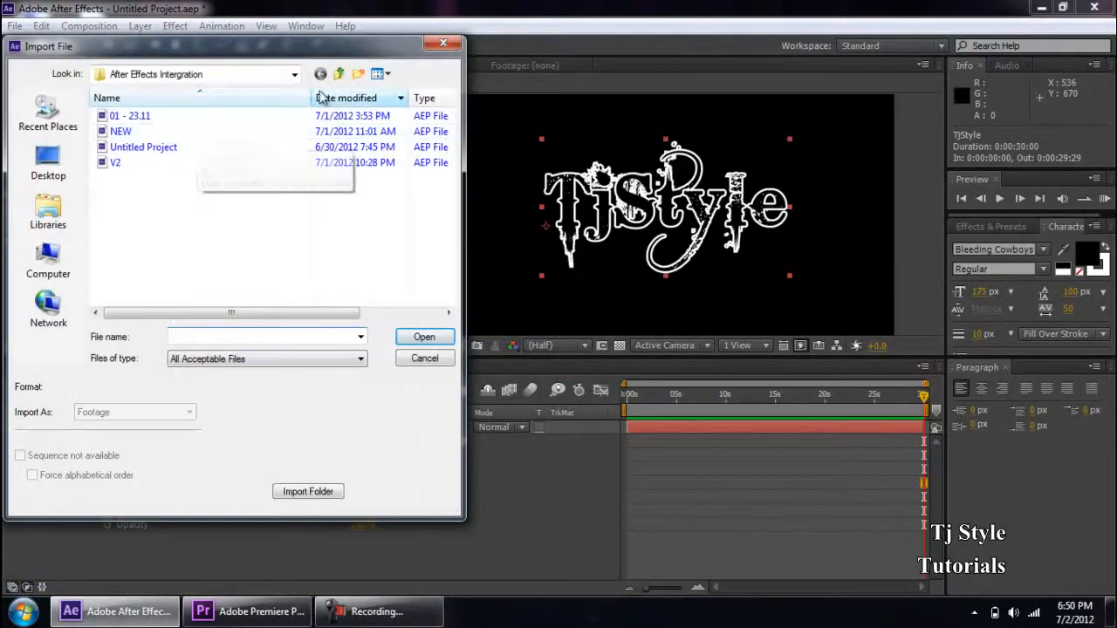
pyautogui.click(339, 74)
pyautogui.click(340, 74)
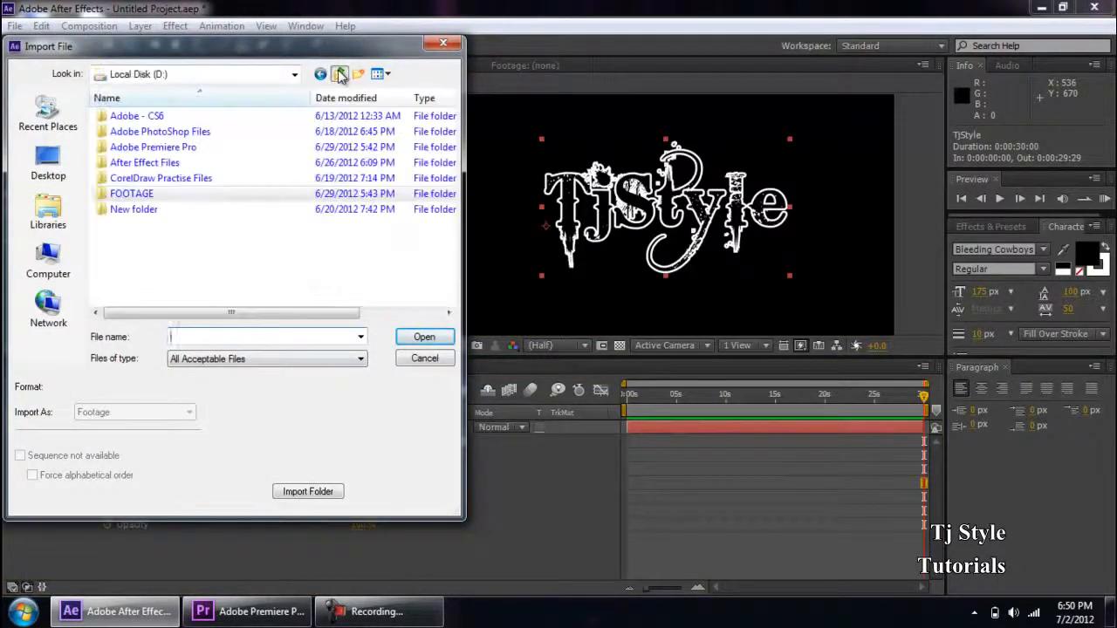
pyautogui.doubleClick(144, 164)
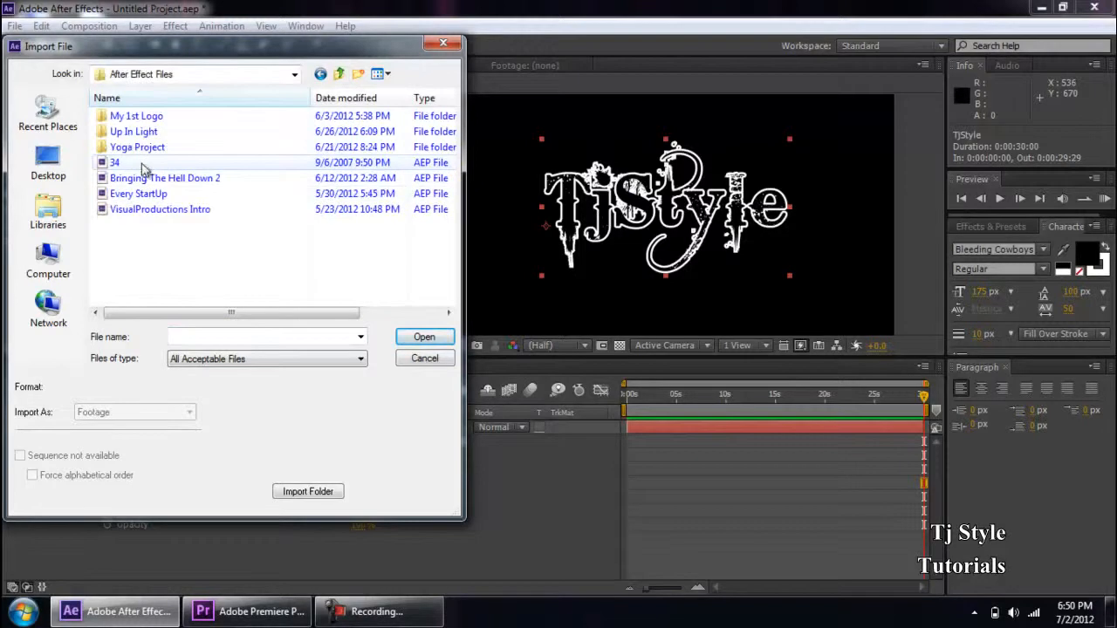
pyautogui.doubleClick(140, 147)
pyautogui.click(145, 162)
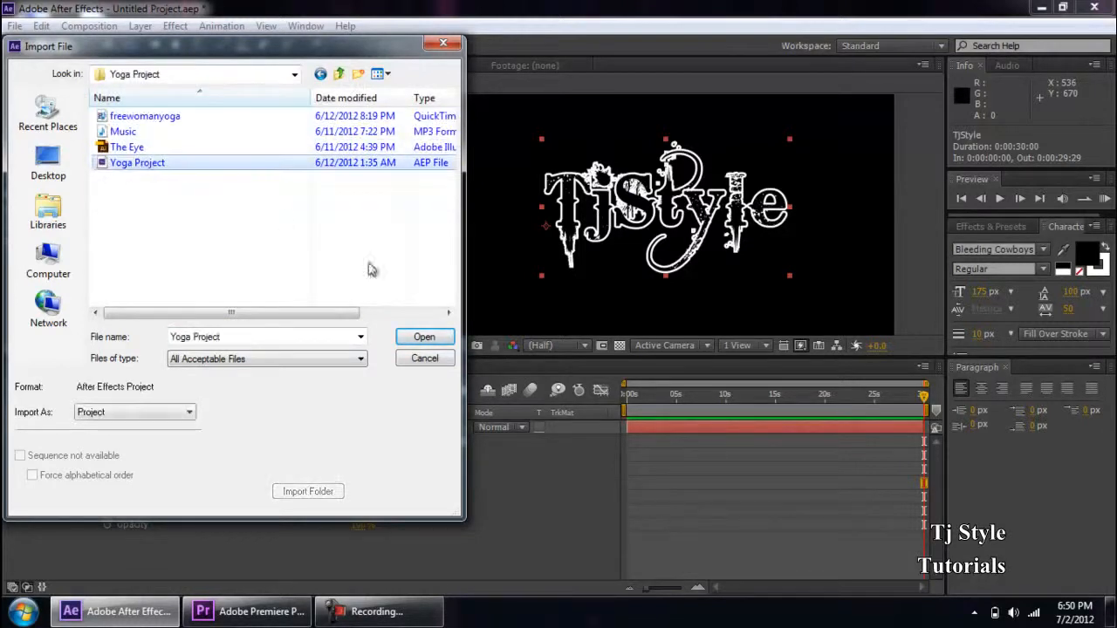
pyautogui.click(427, 338)
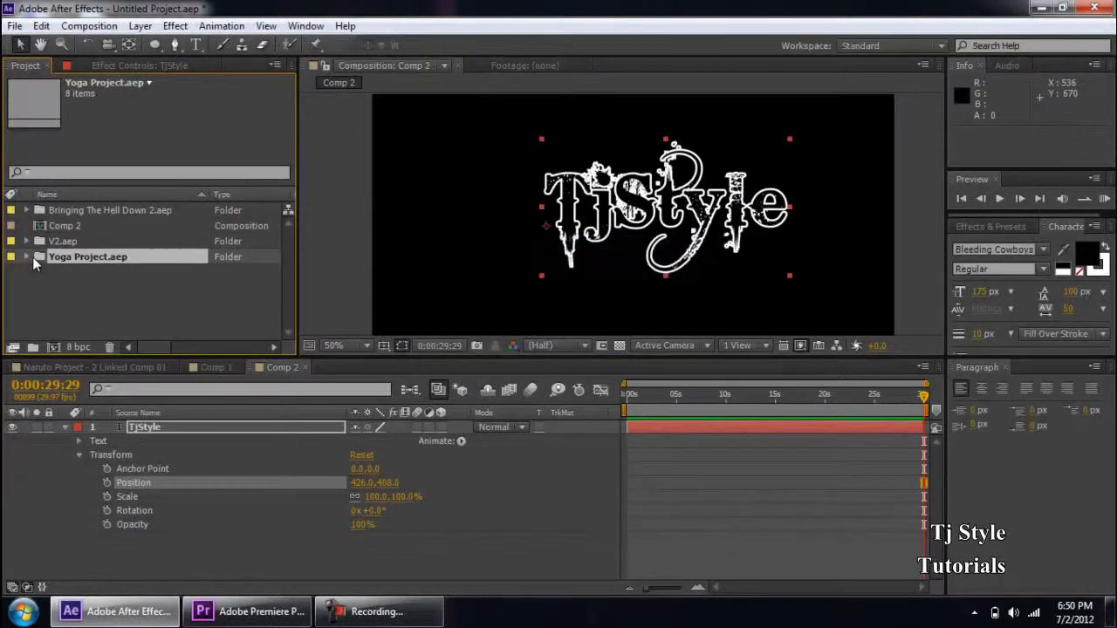
# Step: Open Comp 1 from the imported Yoga Project.aep folder and collapse the folder again
pyautogui.click(26, 256)
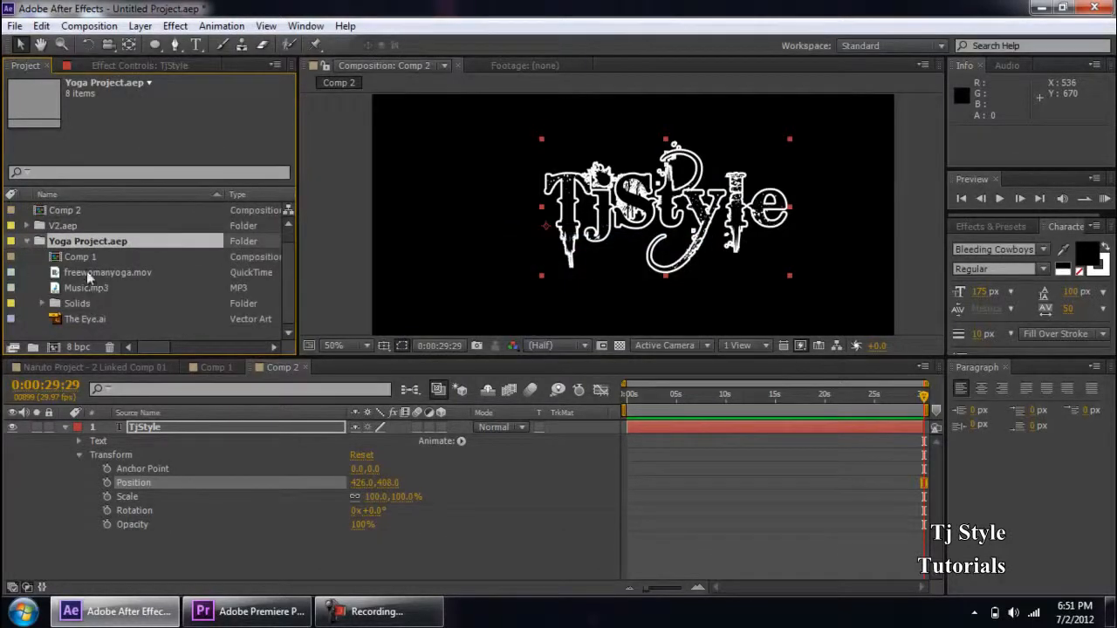
pyautogui.doubleClick(81, 257)
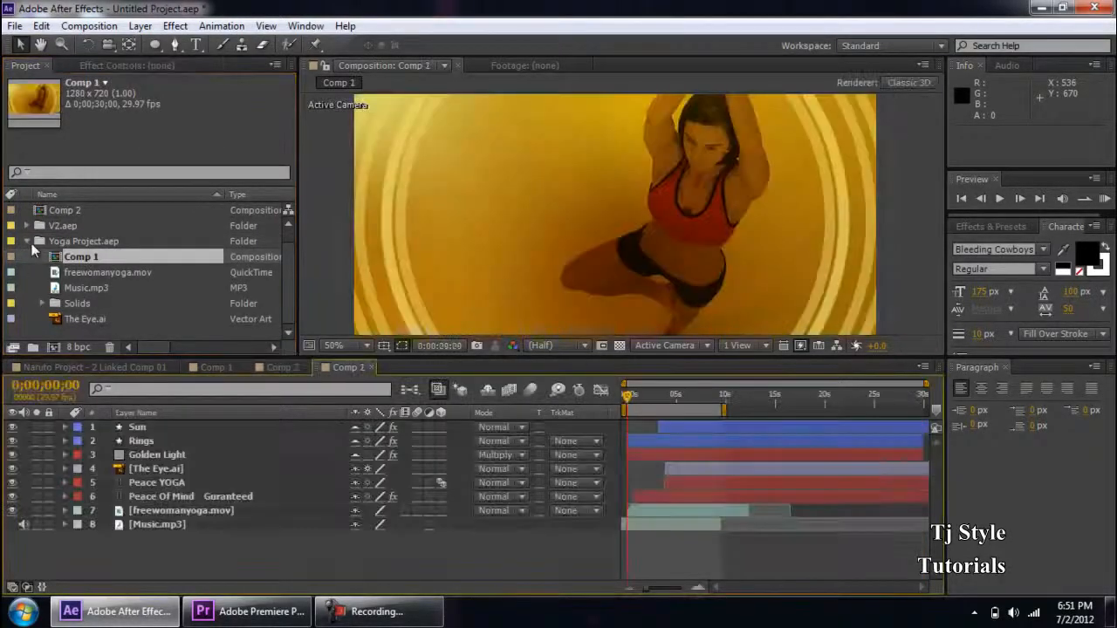
pyautogui.click(27, 242)
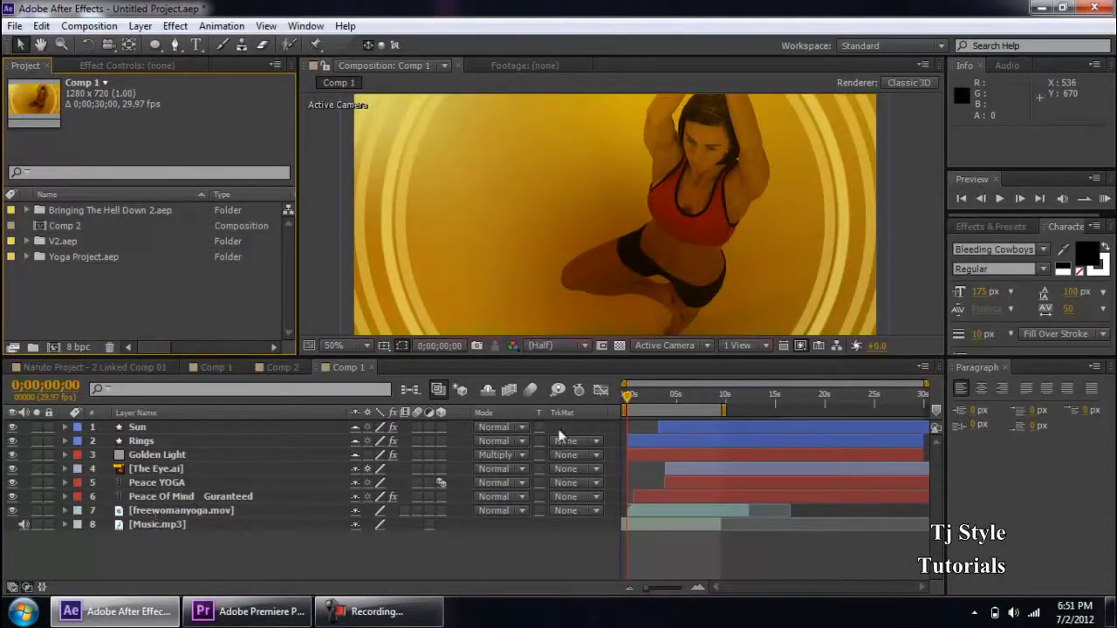
# Step: Scrub through the yoga Comp 1 from its start to 0;00;05;23 to examine how its text and graphics animate
pyautogui.moveTo(630, 398)
pyautogui.mouseDown()
pyautogui.moveTo(661, 399)
pyautogui.moveTo(628, 396)
pyautogui.mouseUp()
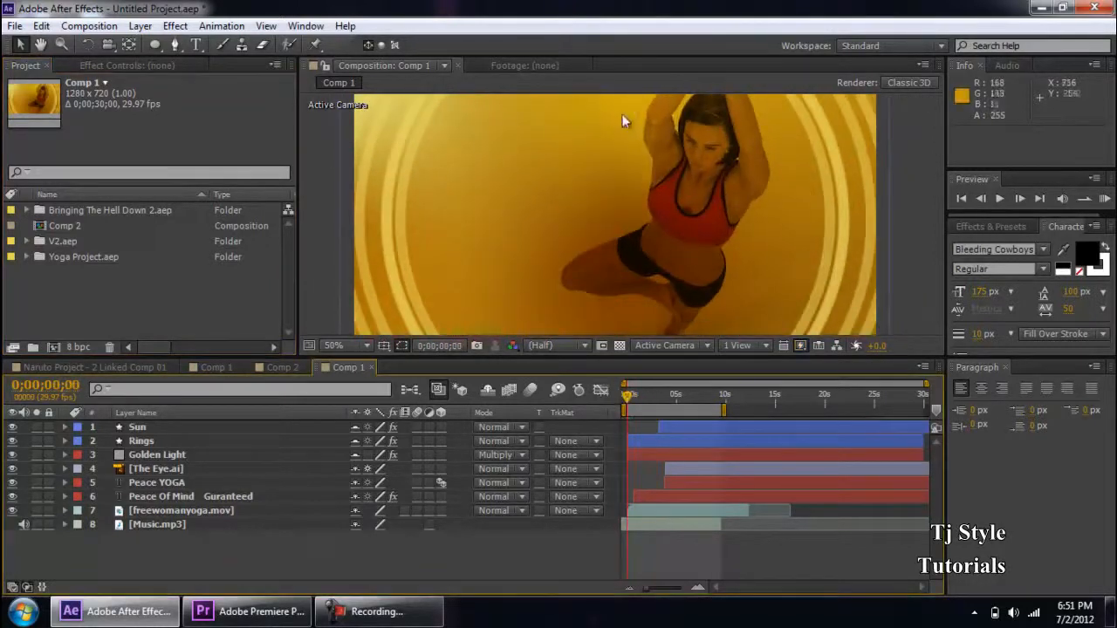
pyautogui.scroll(-1, 628, 122)
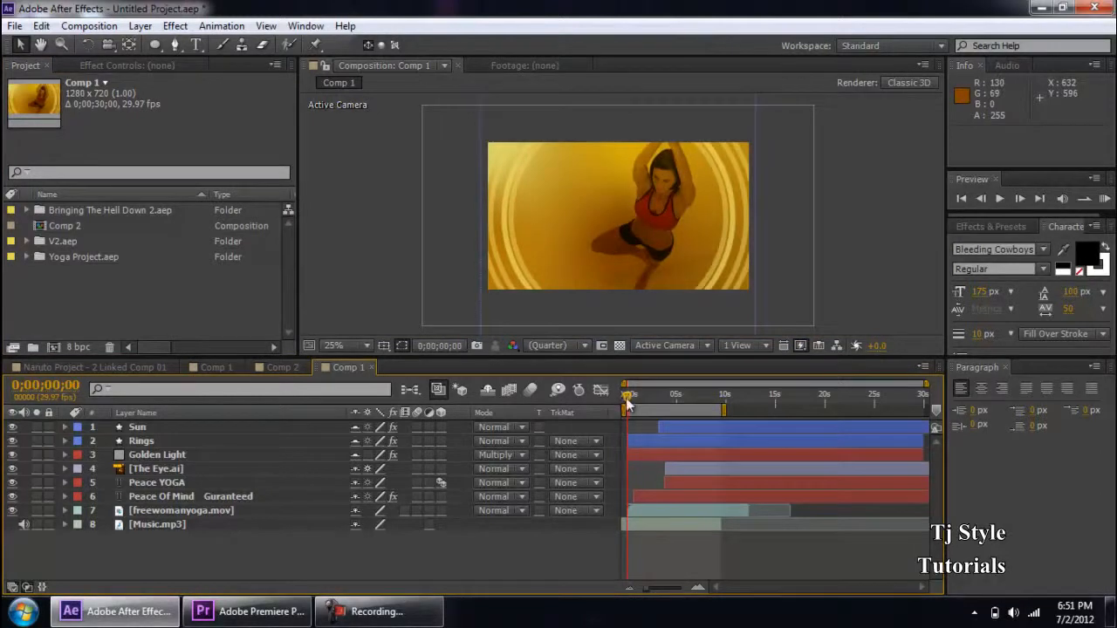
pyautogui.moveTo(626, 400); pyautogui.dragTo(679, 408)
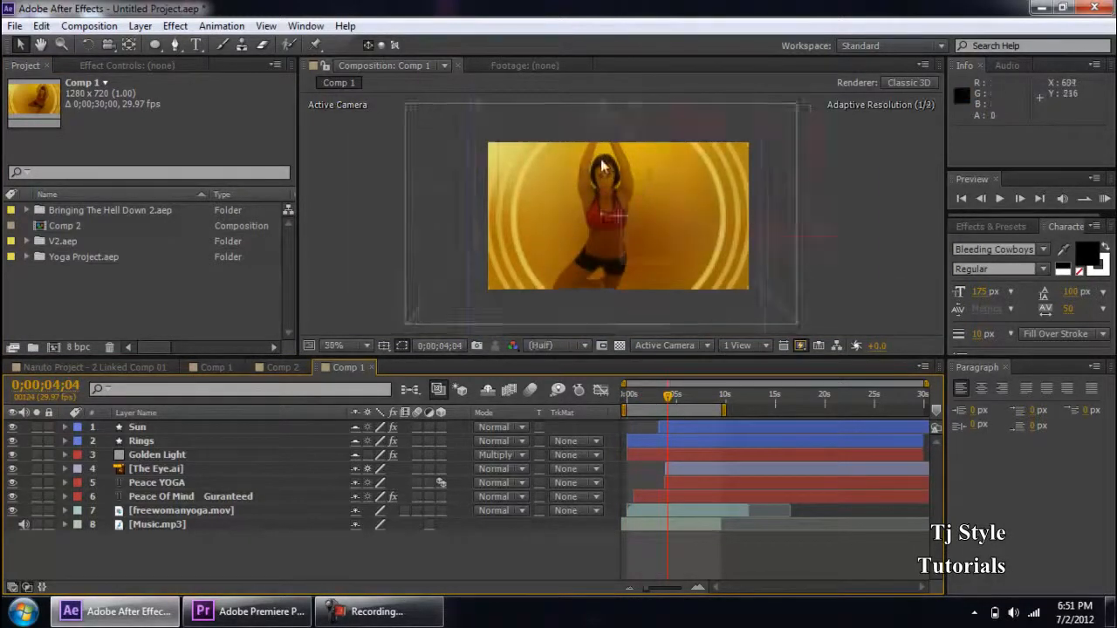
pyautogui.scroll(1, 602, 166)
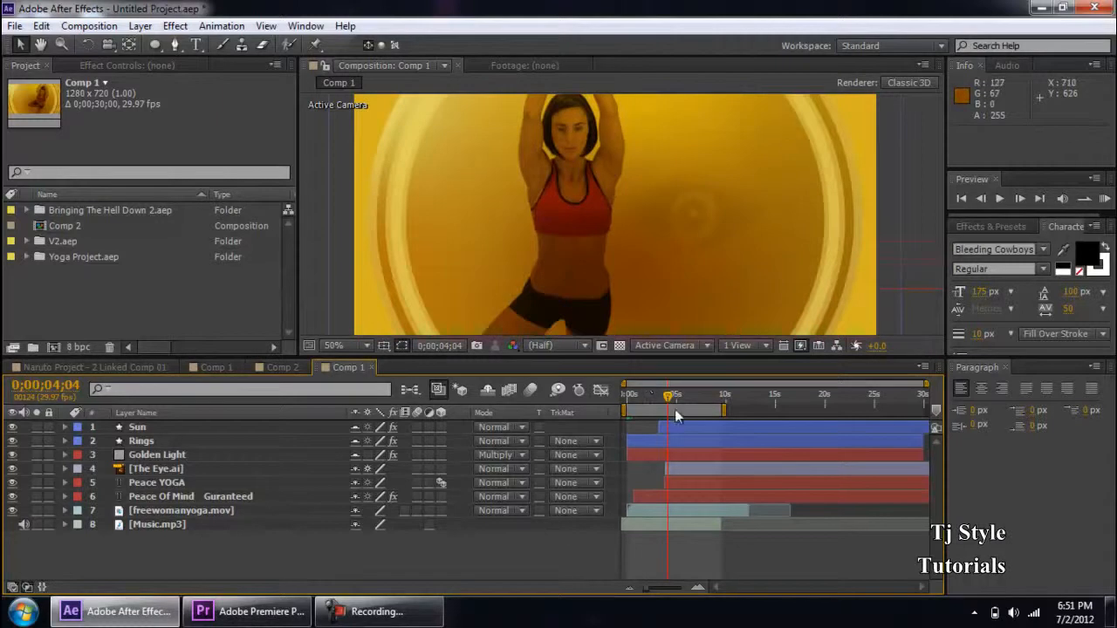
pyautogui.moveTo(667, 399); pyautogui.dragTo(684, 400)
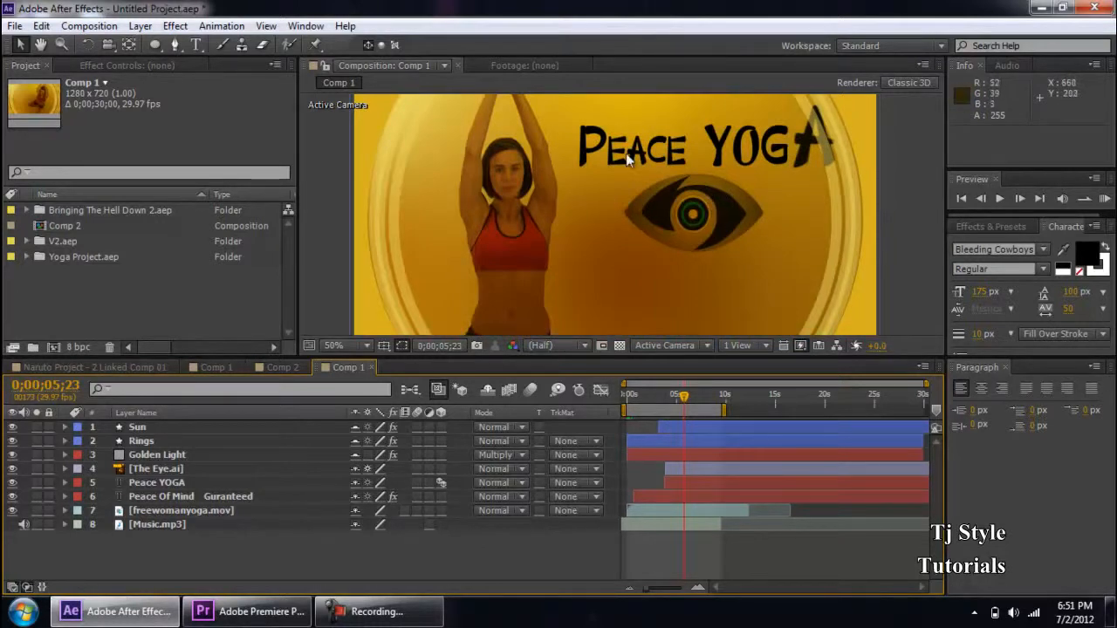
pyautogui.scroll(-2, 740, 242)
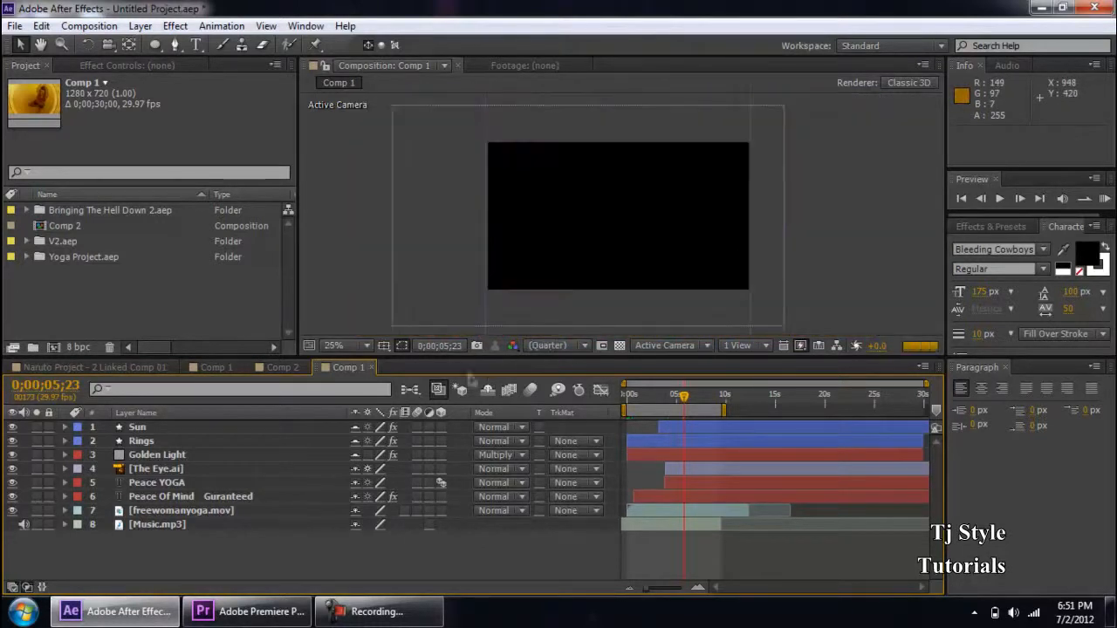
# Step: Return to Comp 2 and set the TjStyle layer's X Position to 345 and its Scale to 134%
pyautogui.click(294, 368)
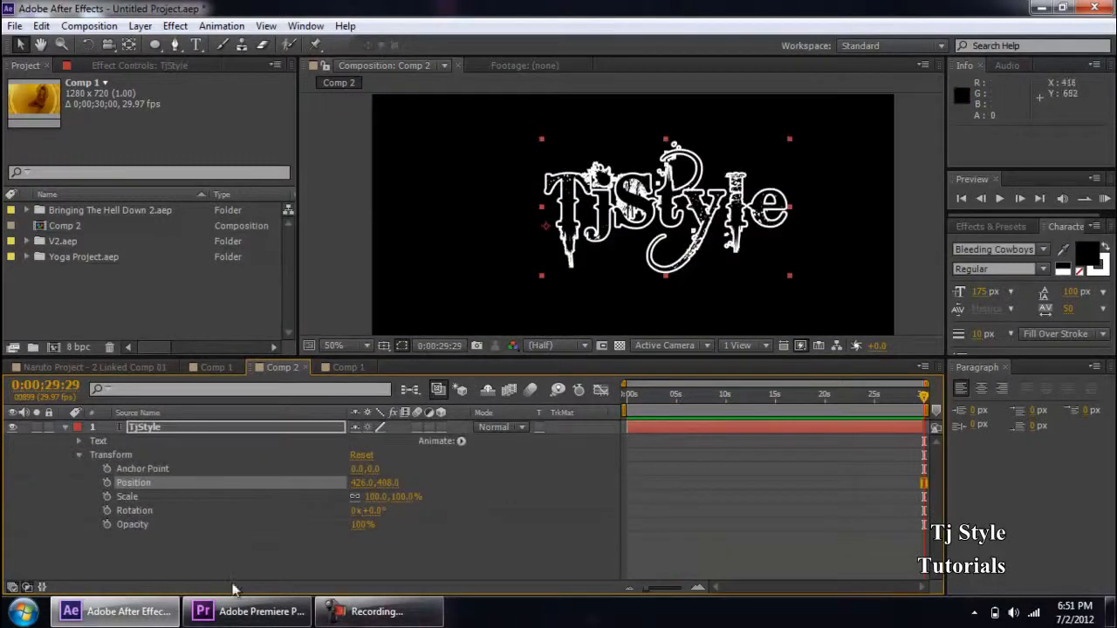
pyautogui.moveTo(376, 483); pyautogui.dragTo(308, 490)
pyautogui.click(258, 499)
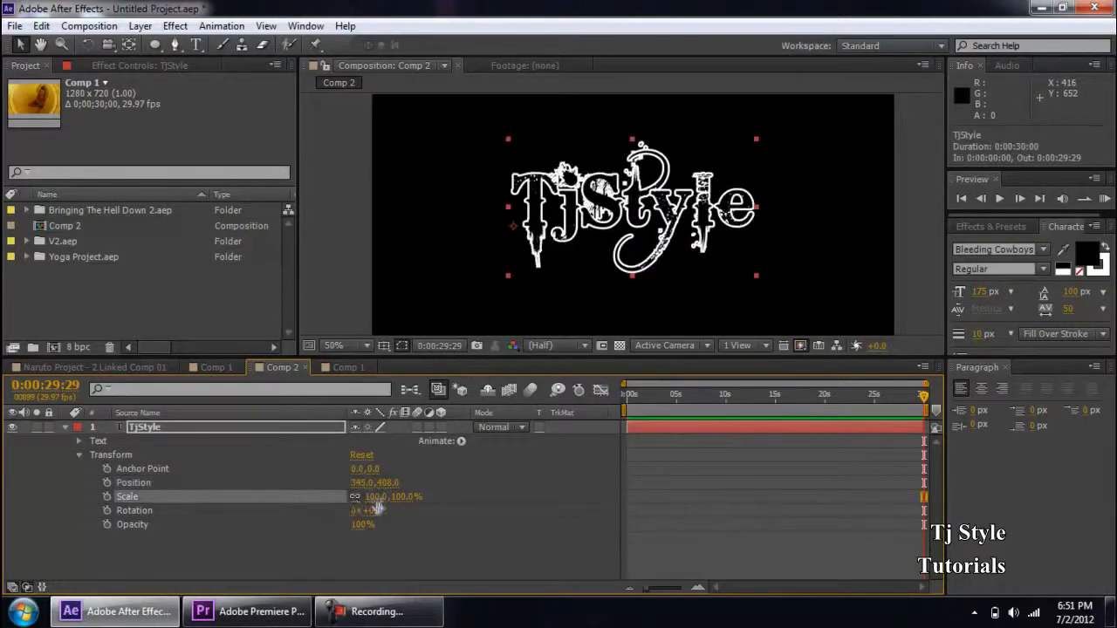
pyautogui.moveTo(377, 505); pyautogui.dragTo(401, 495)
pyautogui.scroll(-2, 733, 262)
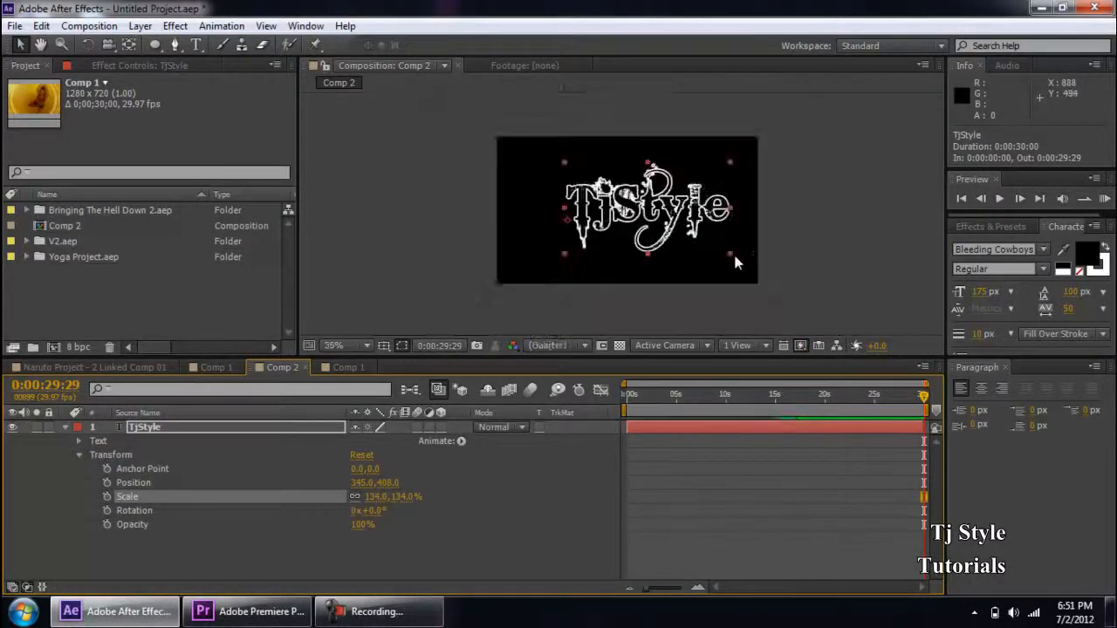
# Step: Set the TjStyle layer's Rotation to 2x+0.0°
pyautogui.click(135, 510)
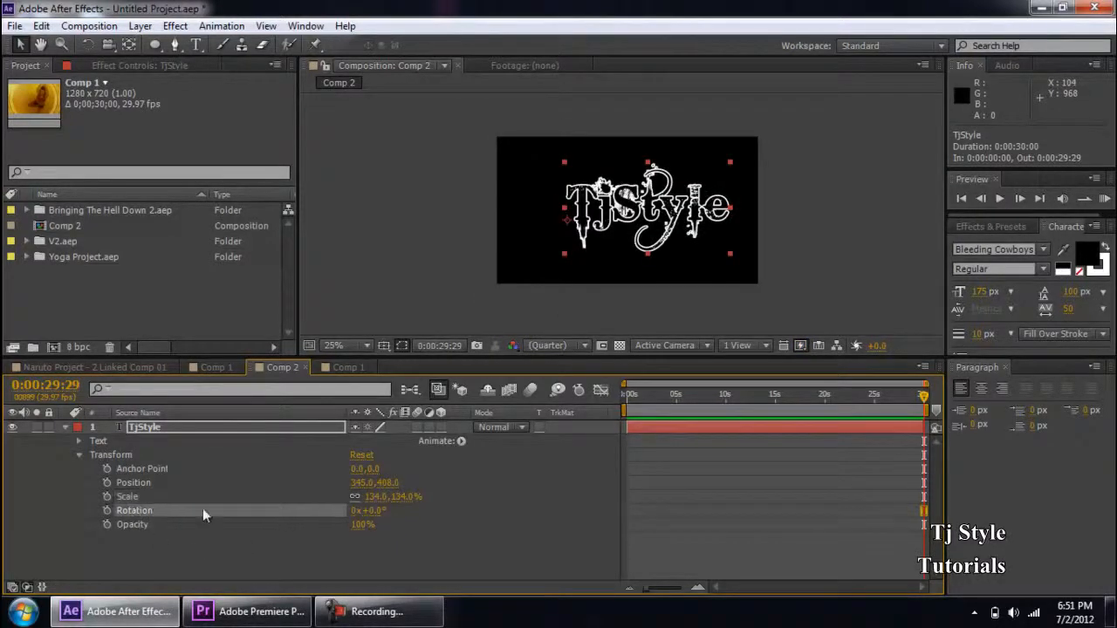
pyautogui.moveTo(377, 511); pyautogui.dragTo(646, 495)
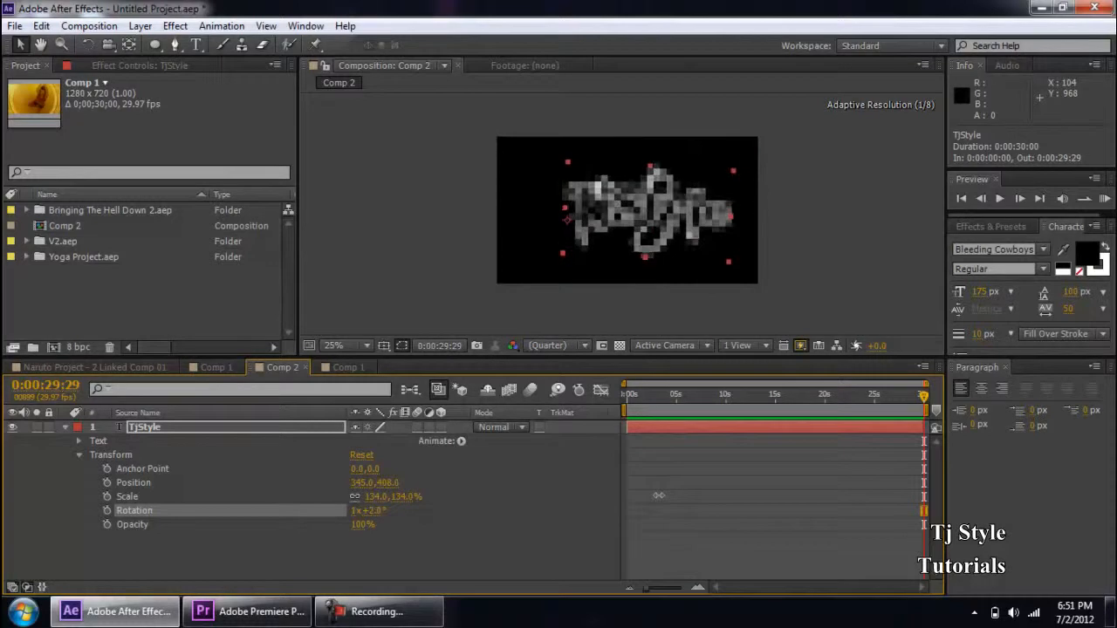
pyautogui.press('.')
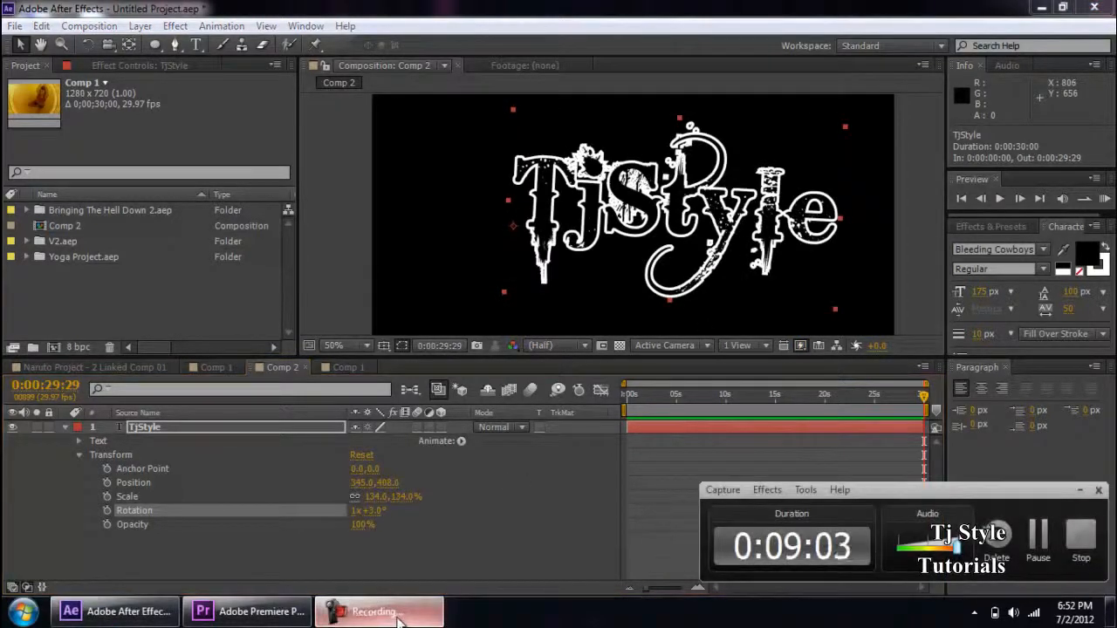
pyautogui.moveTo(375, 510); pyautogui.dragTo(641, 484)
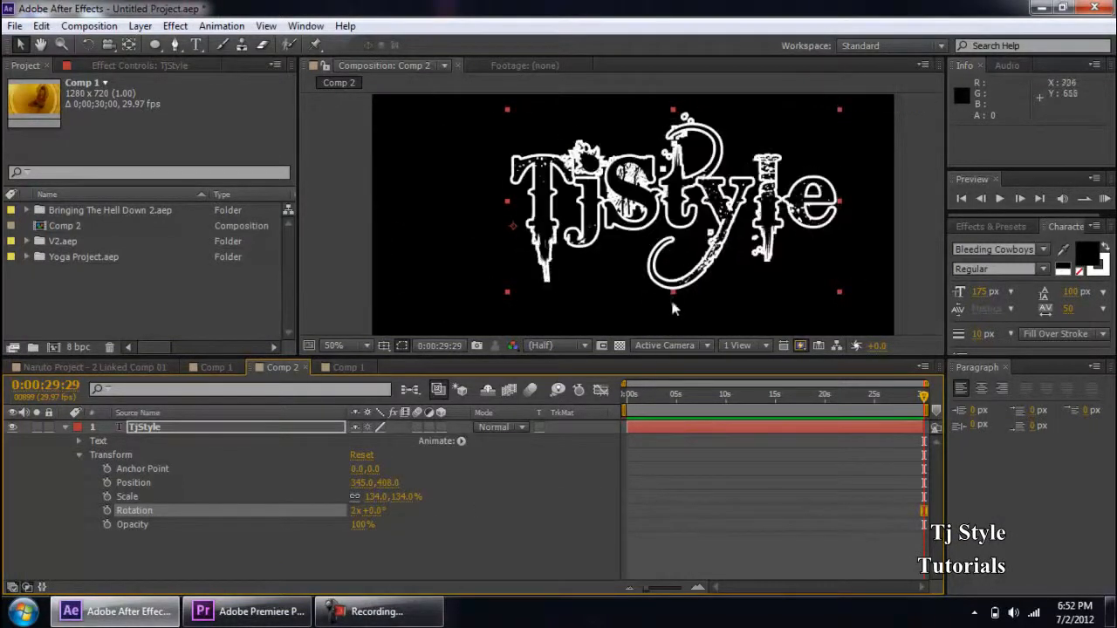
# Step: Set the TjStyle layer's Opacity to 21%
pyautogui.click(154, 524)
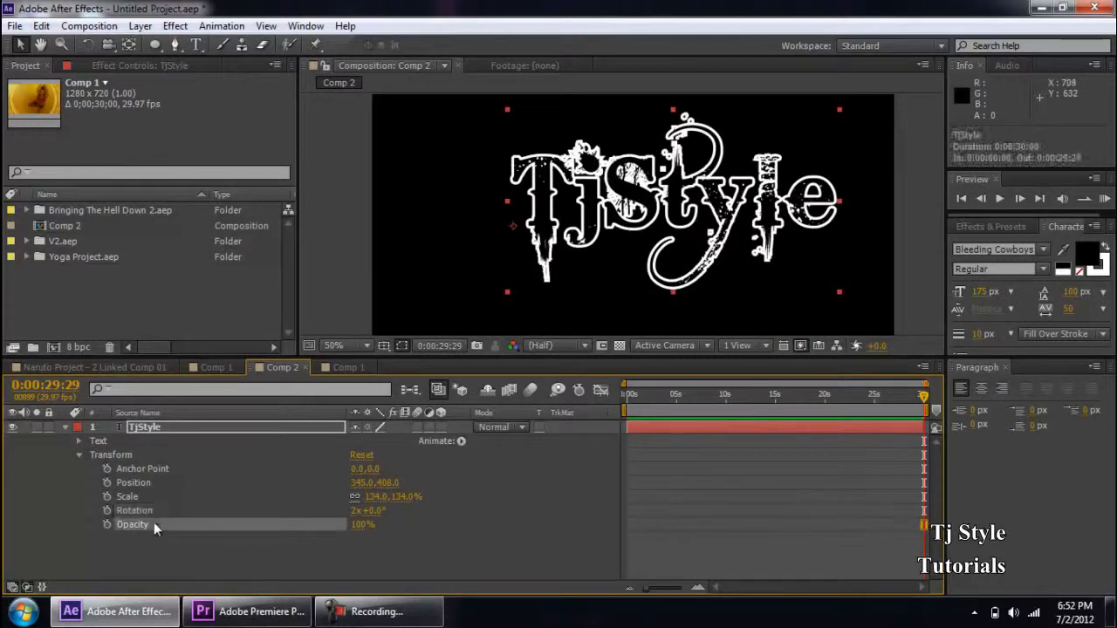
pyautogui.moveTo(363, 534); pyautogui.dragTo(296, 534)
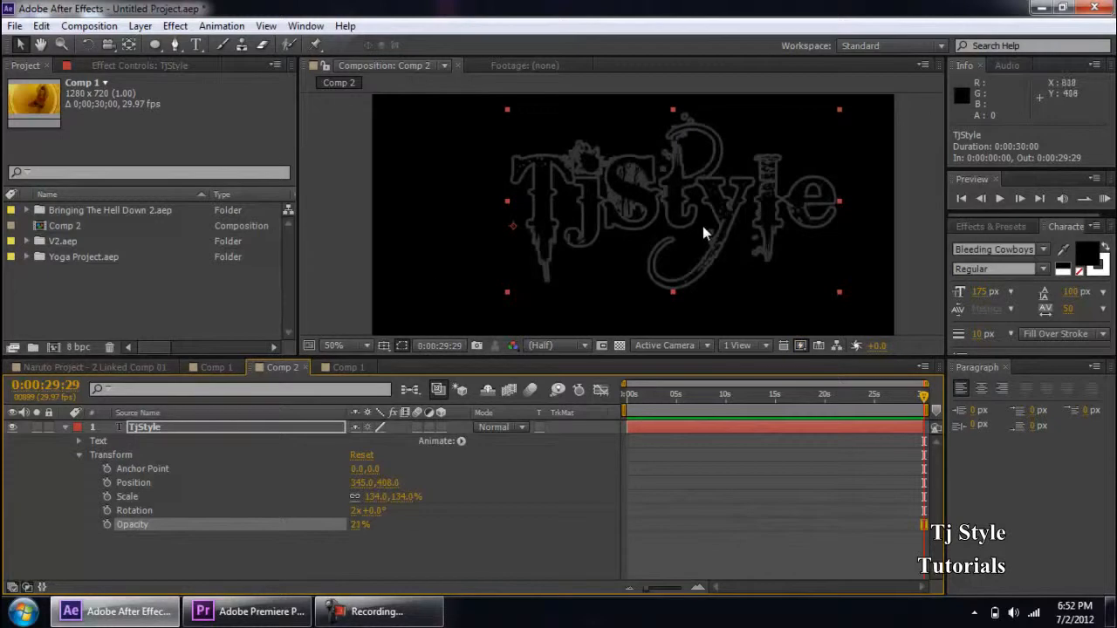
pyautogui.scroll(-1, 702, 229)
pyautogui.click(759, 204)
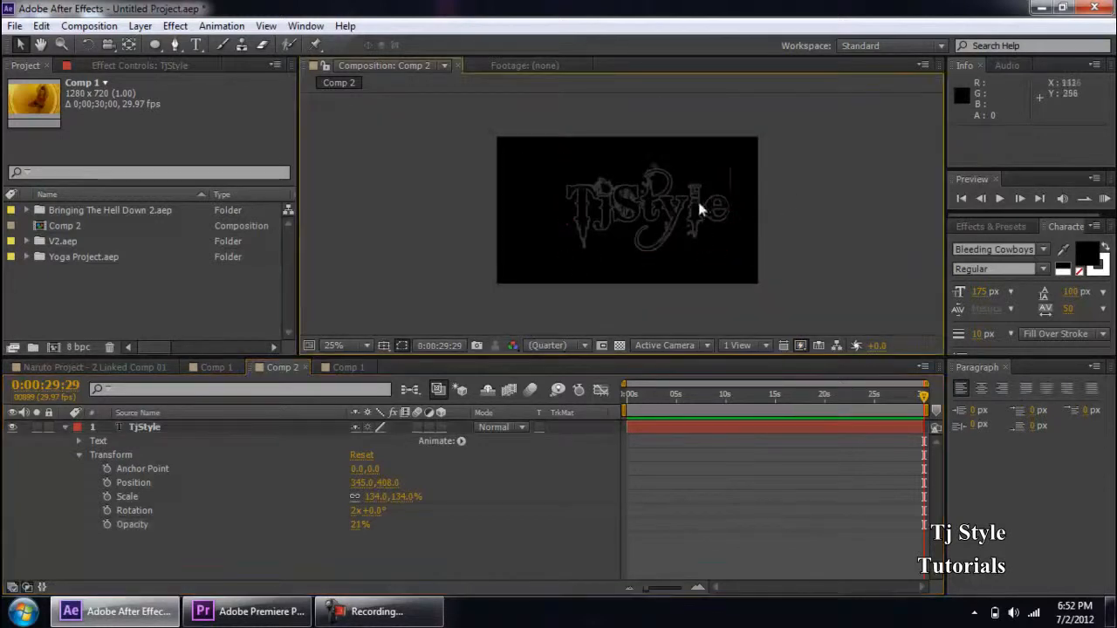
pyautogui.scroll(1, 683, 201)
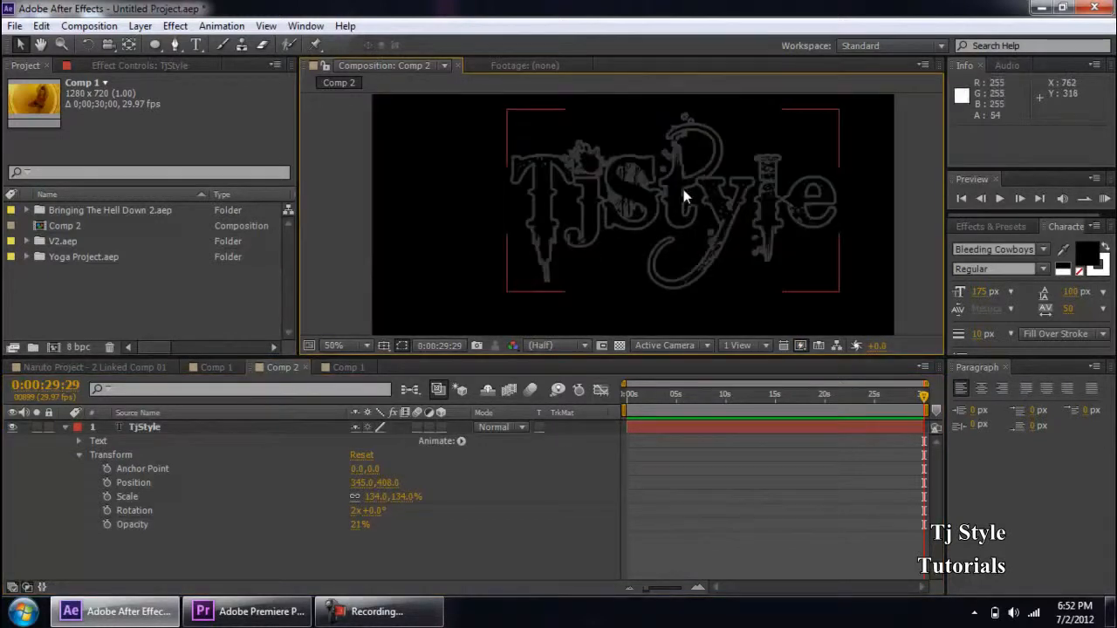
# Step: Move the TjStyle text within the composition to Position 253, 424, then collapse the layer's Transform properties
pyautogui.moveTo(683, 197); pyautogui.dragTo(643, 204)
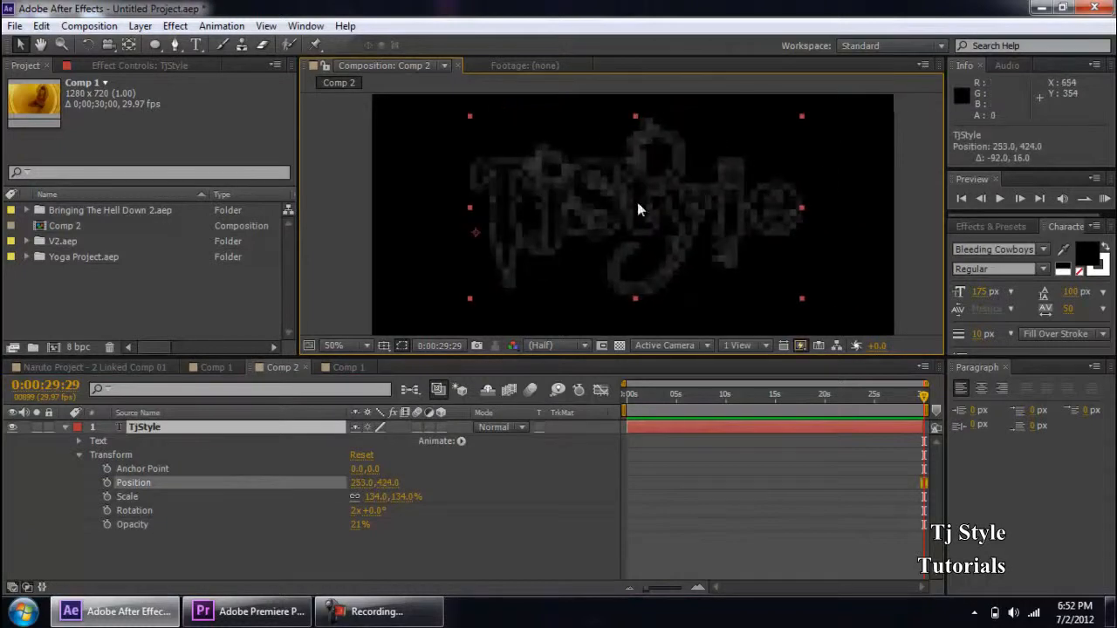
pyautogui.scroll(-1, 643, 203)
pyautogui.click(865, 175)
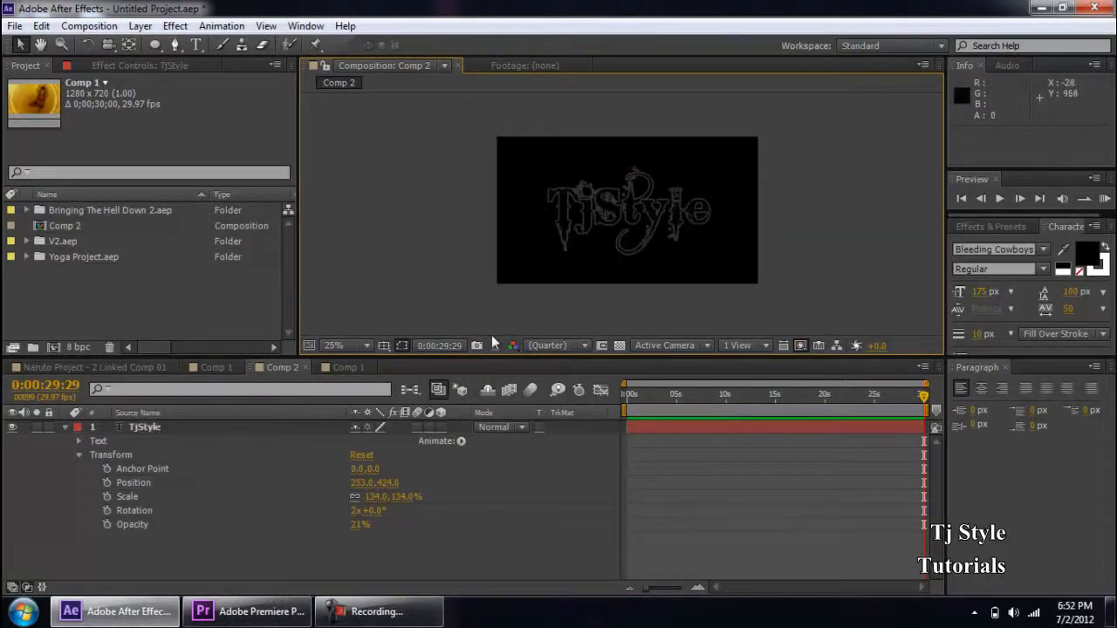
pyautogui.click(119, 459)
pyautogui.click(78, 455)
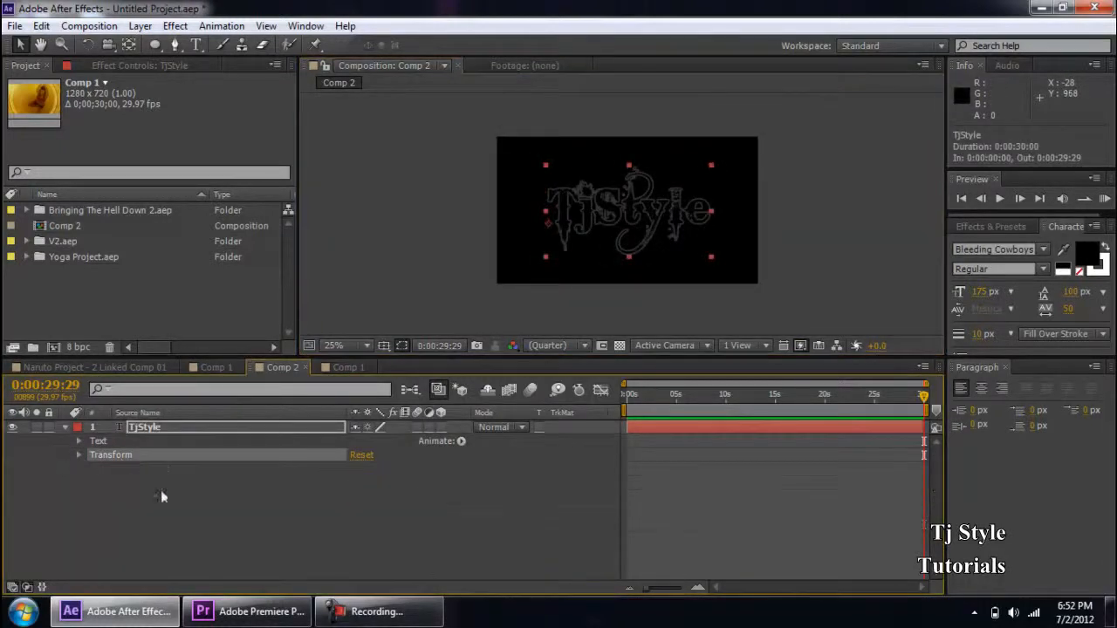
pyautogui.click(75, 506)
pyautogui.click(163, 429)
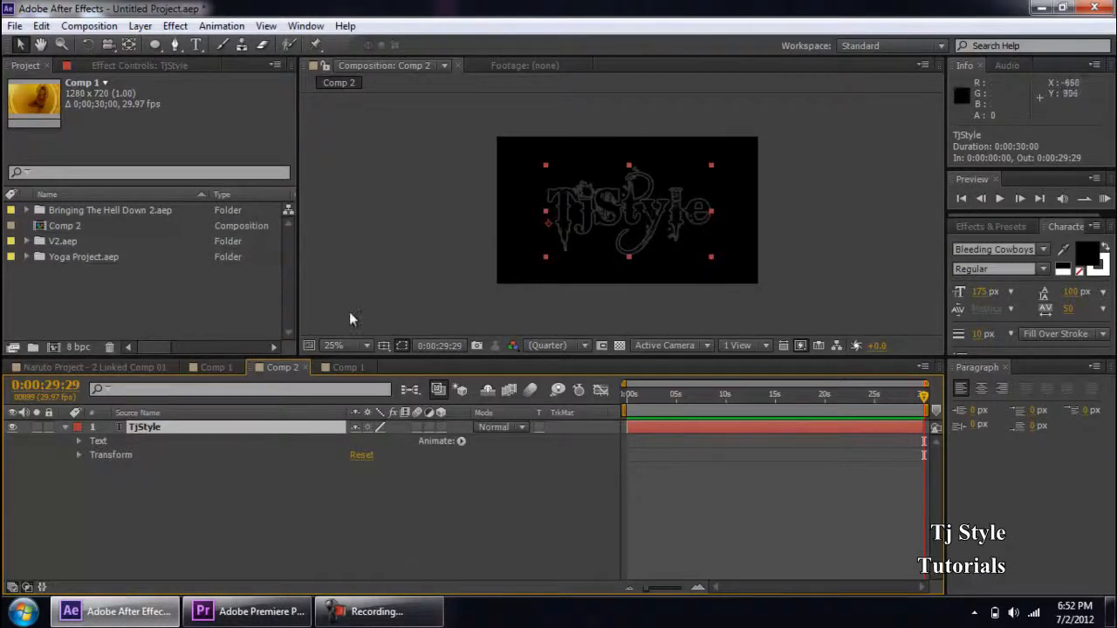
# Step: In the Comp 1 containing the golden TjStyle title, hide the shy layers and set the current time to 0;00;01;17
pyautogui.click(212, 369)
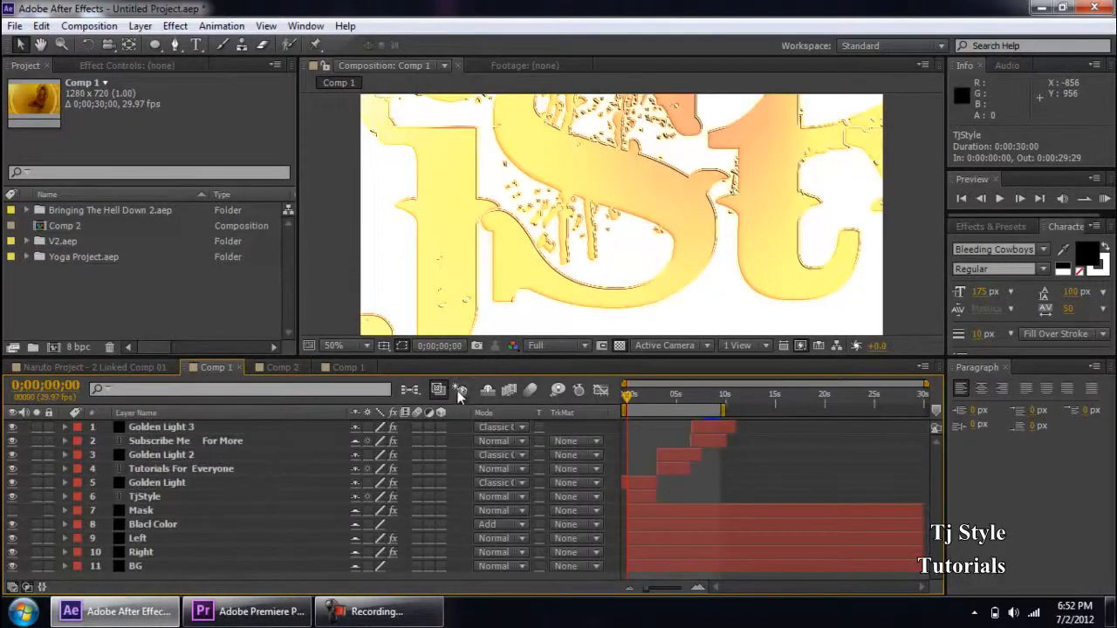
pyautogui.click(487, 389)
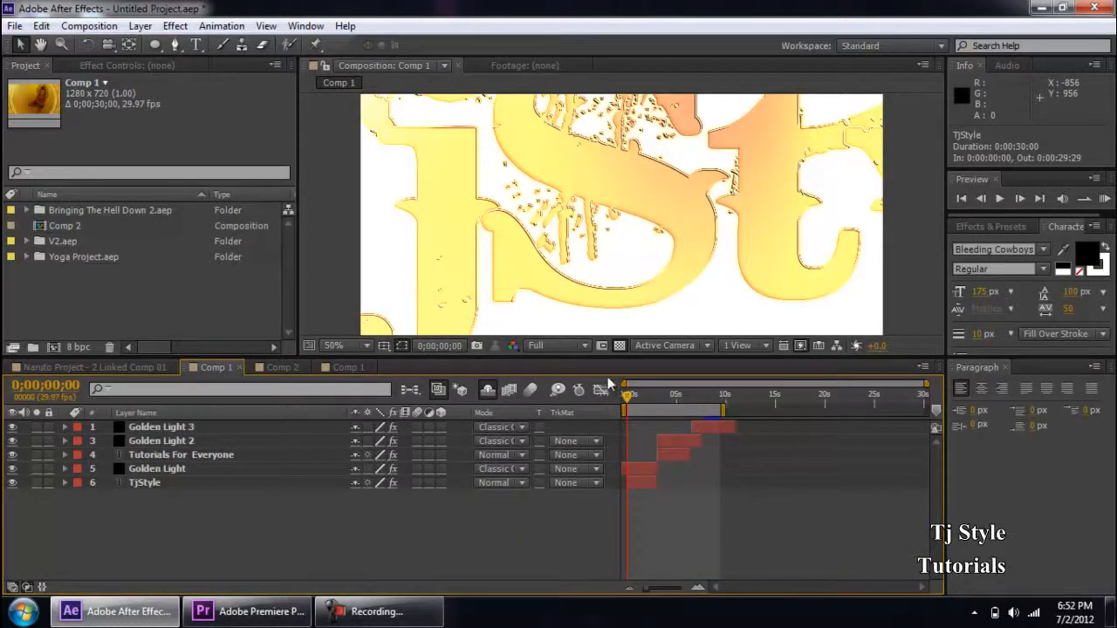
pyautogui.moveTo(603, 359); pyautogui.dragTo(608, 396)
pyautogui.moveTo(630, 435); pyautogui.dragTo(643, 431)
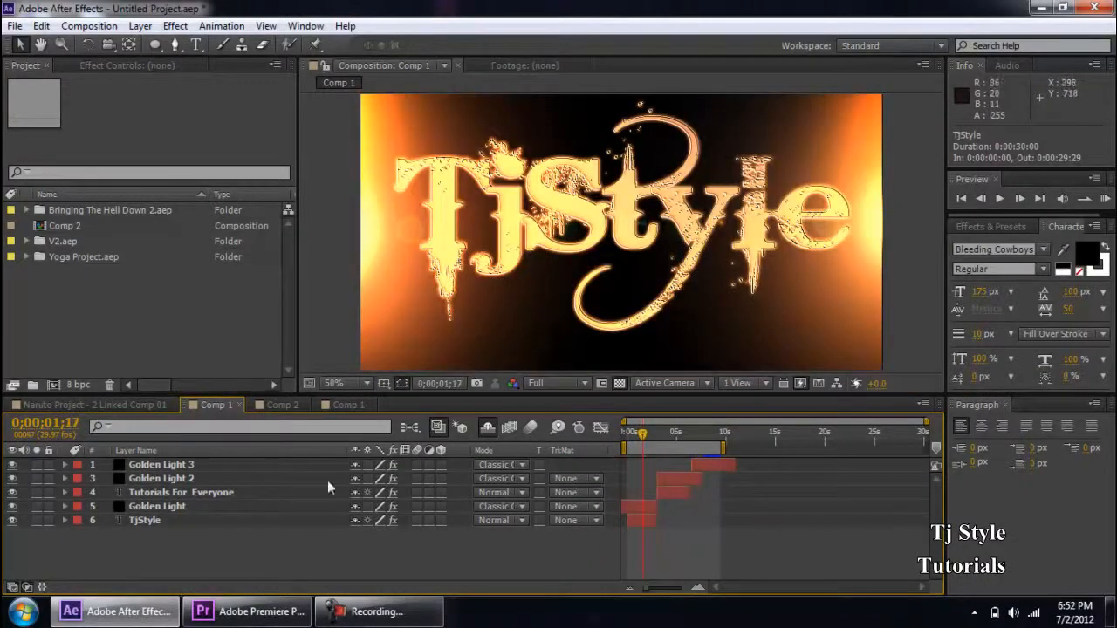
# Step: Expand the TjStyle layer in Comp 1 and examine its Text, Effects and Transform property groups
pyautogui.click(140, 519)
pyautogui.click(63, 520)
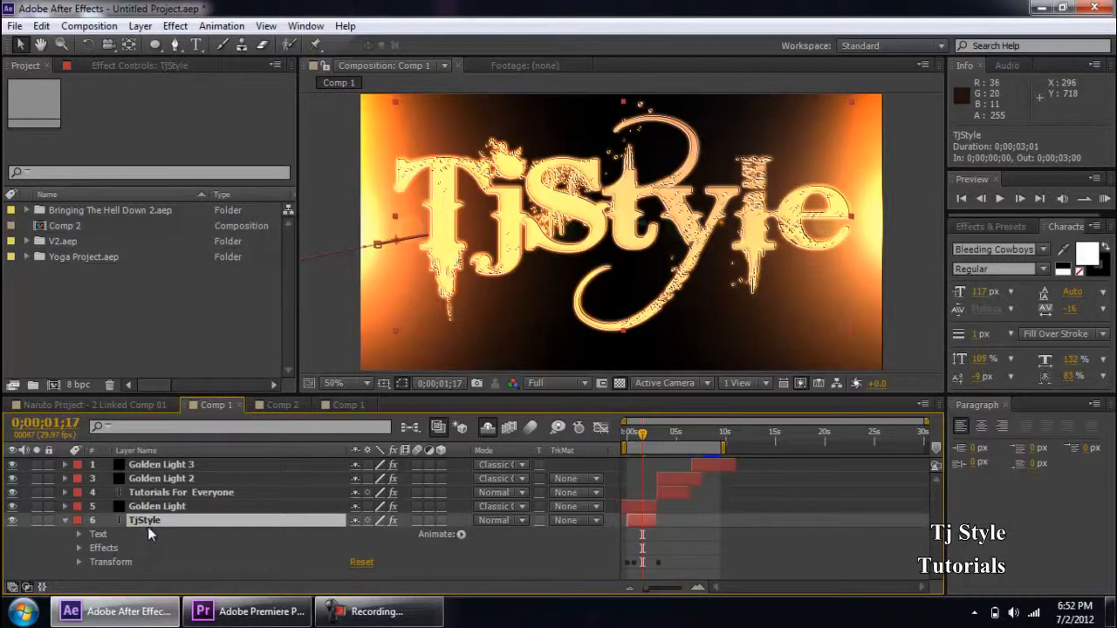
pyautogui.click(104, 538)
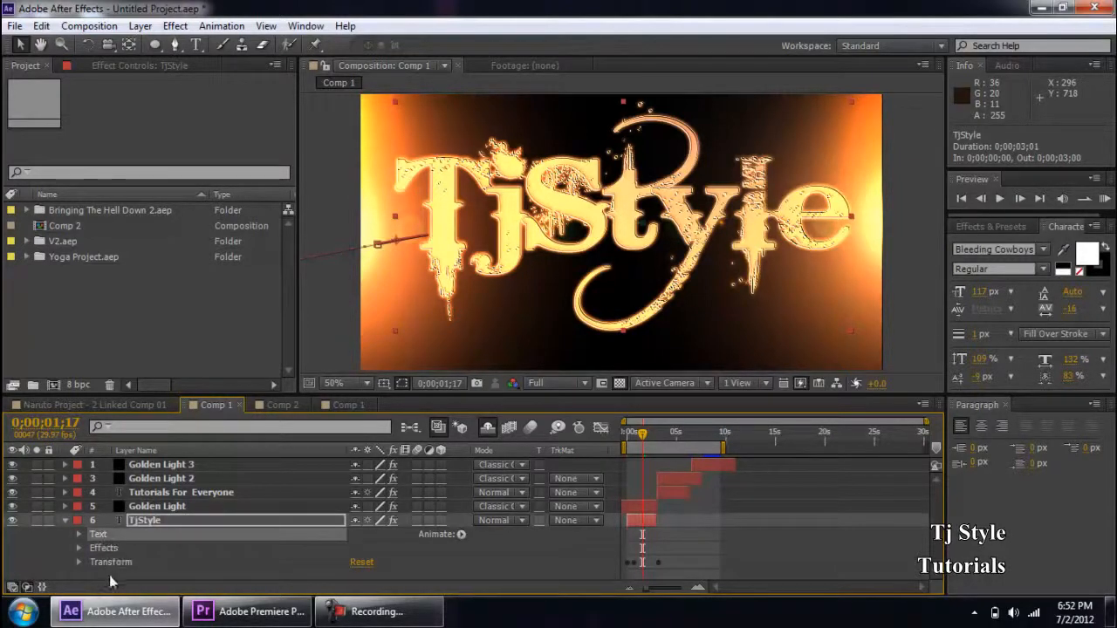
pyautogui.click(116, 563)
pyautogui.click(116, 549)
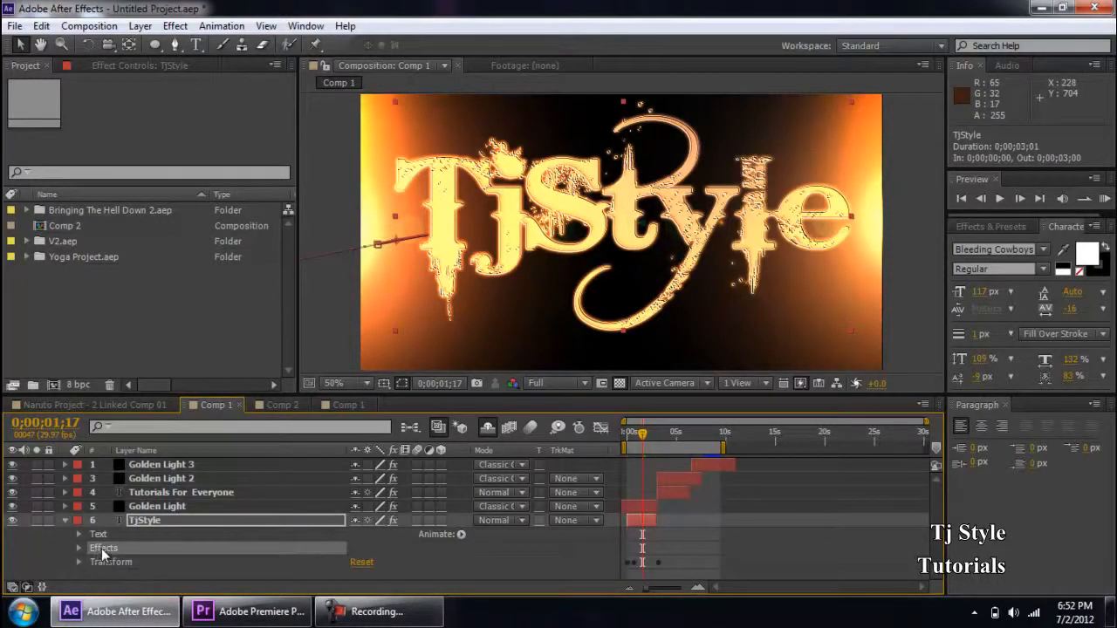
pyautogui.click(405, 612)
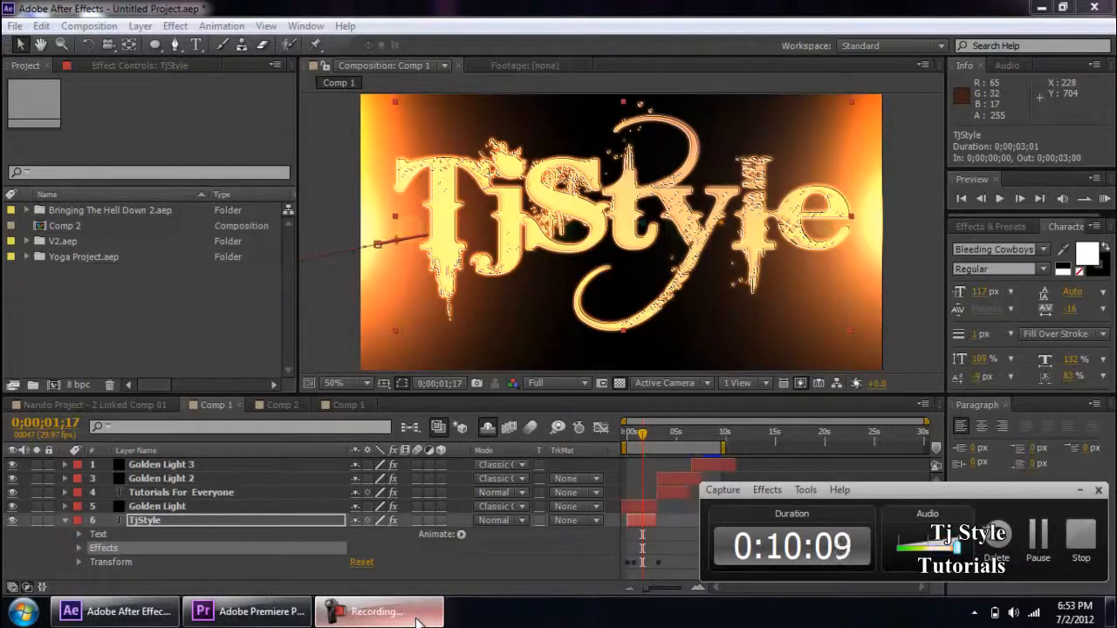
pyautogui.click(417, 619)
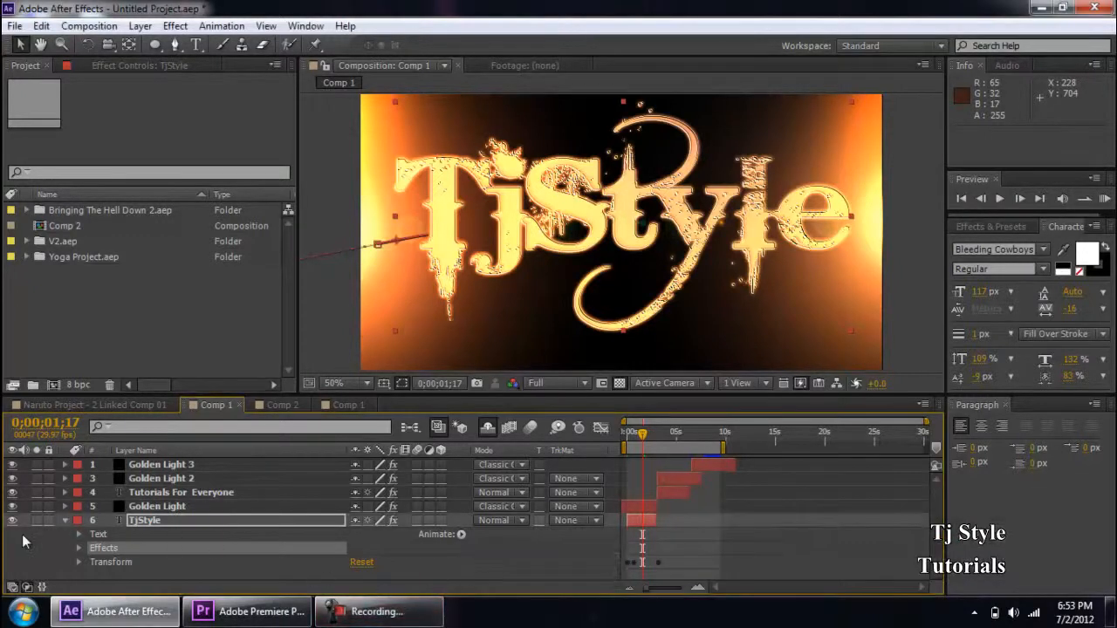
# Step: Collapse the TjStyle layer in Comp 1 and return to Comp 2
pyautogui.click(64, 520)
pyautogui.click(355, 400)
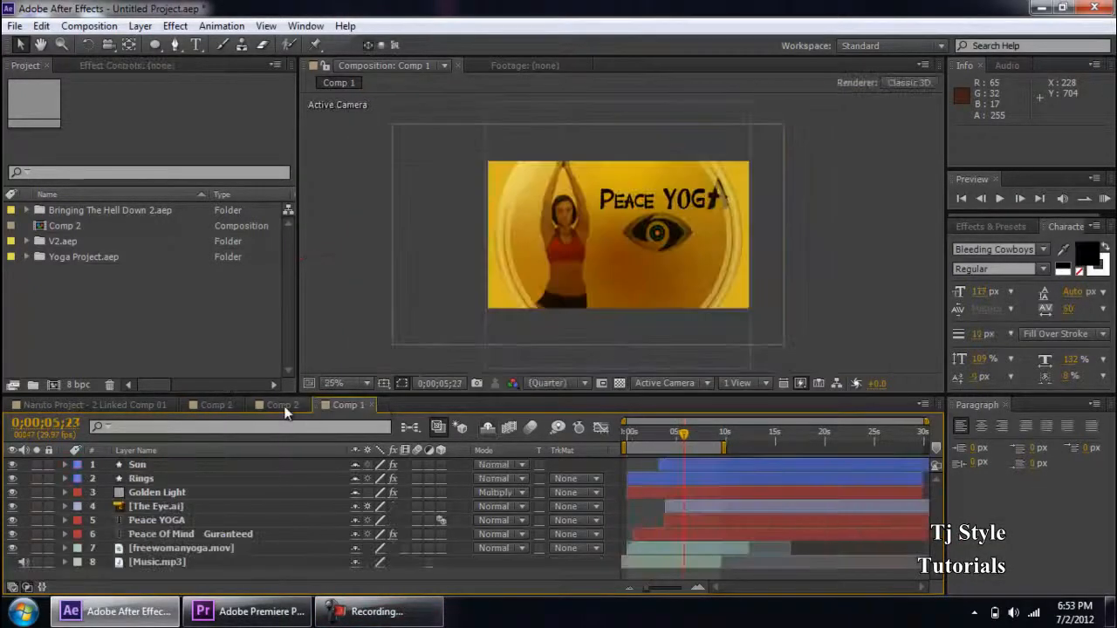
pyautogui.click(283, 405)
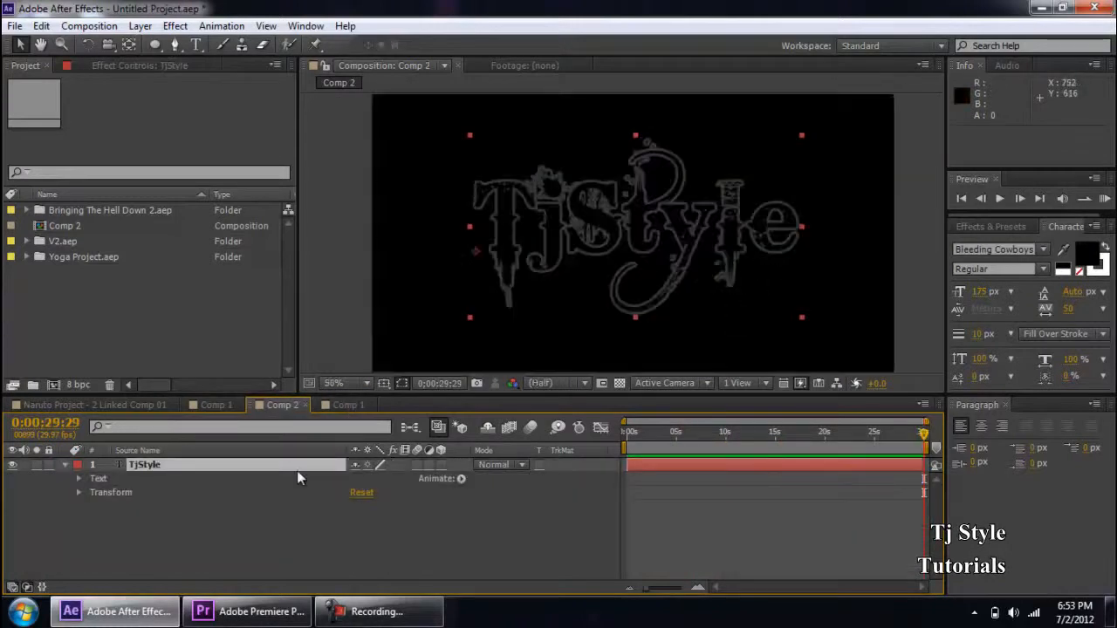
# Step: Examine the Text and Transform property groups of the TjStyle layer in Comp 2
pyautogui.click(94, 478)
pyautogui.click(80, 479)
pyautogui.click(80, 479)
pyautogui.click(126, 522)
pyautogui.click(150, 465)
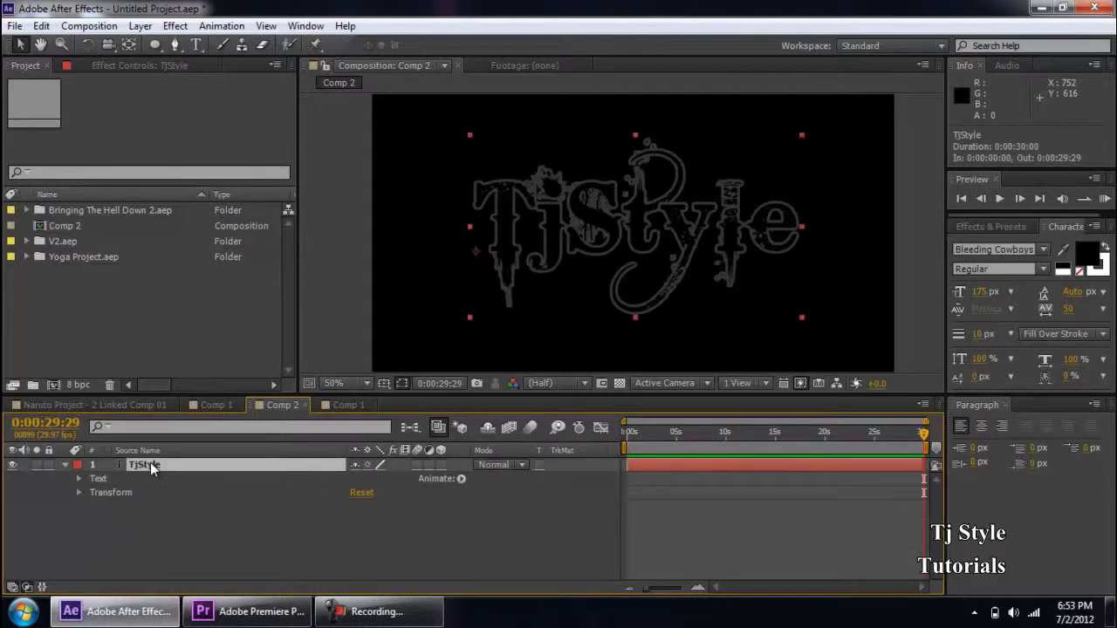
pyautogui.click(106, 479)
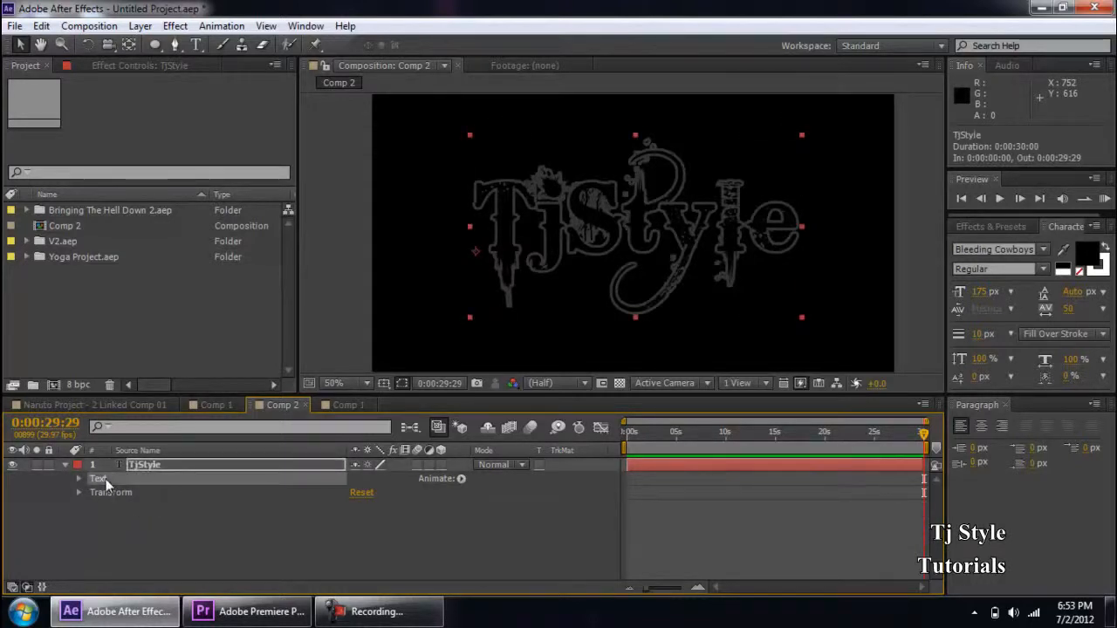
pyautogui.click(165, 464)
pyautogui.click(162, 518)
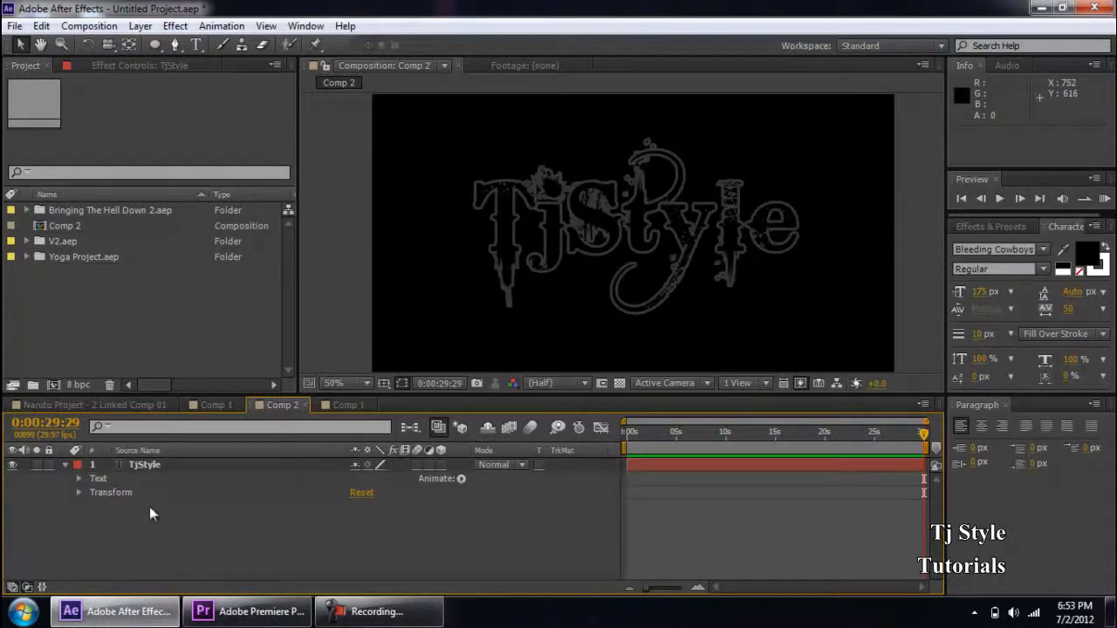
pyautogui.click(144, 463)
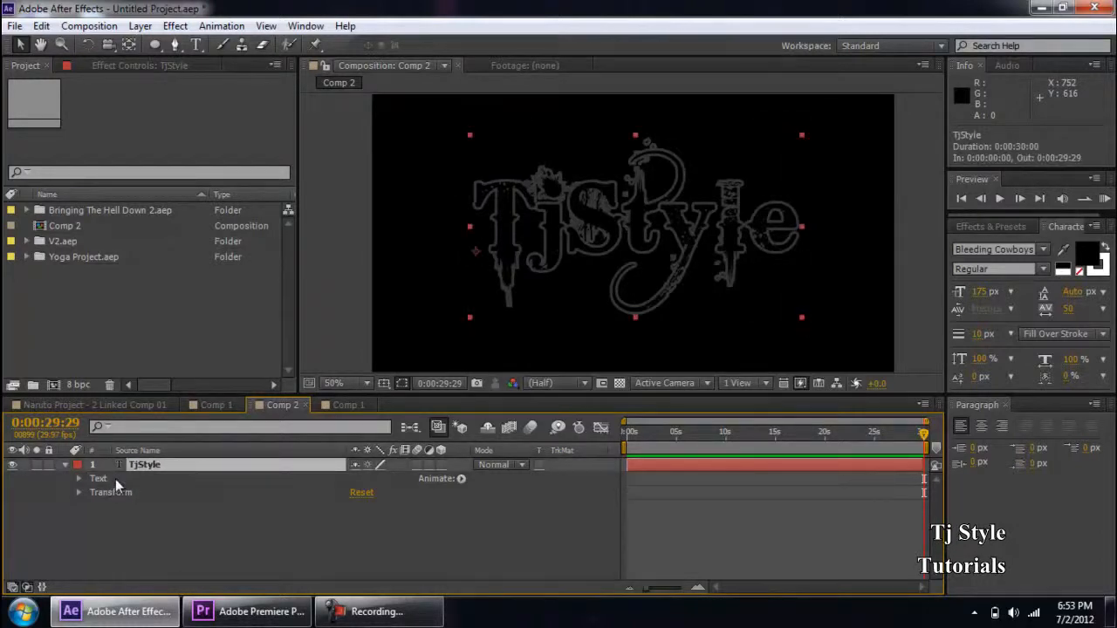
pyautogui.click(93, 494)
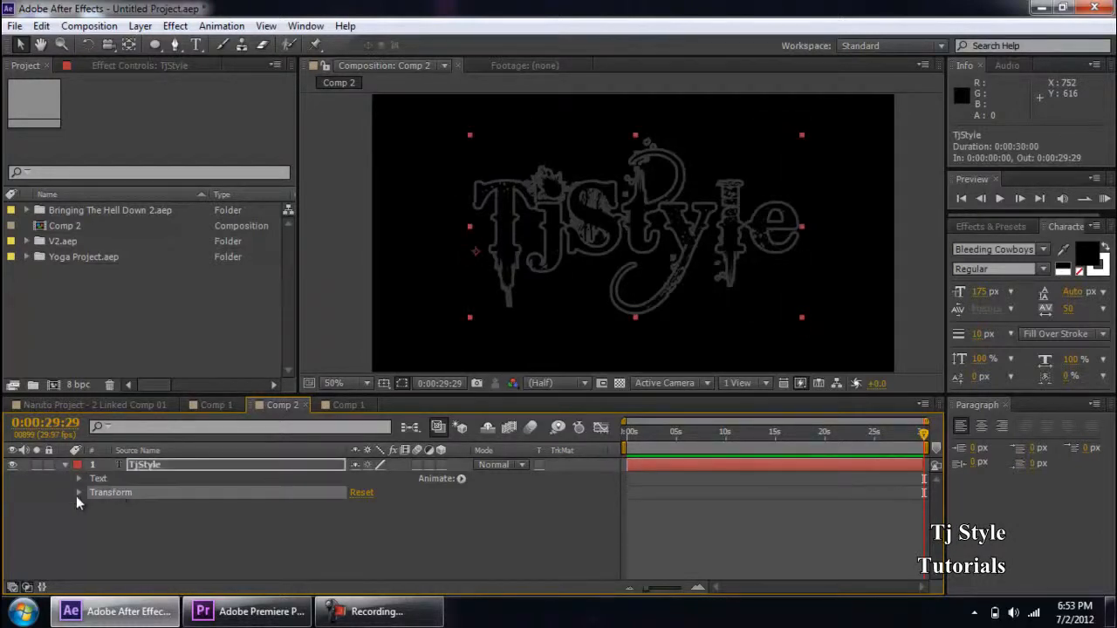
pyautogui.click(222, 550)
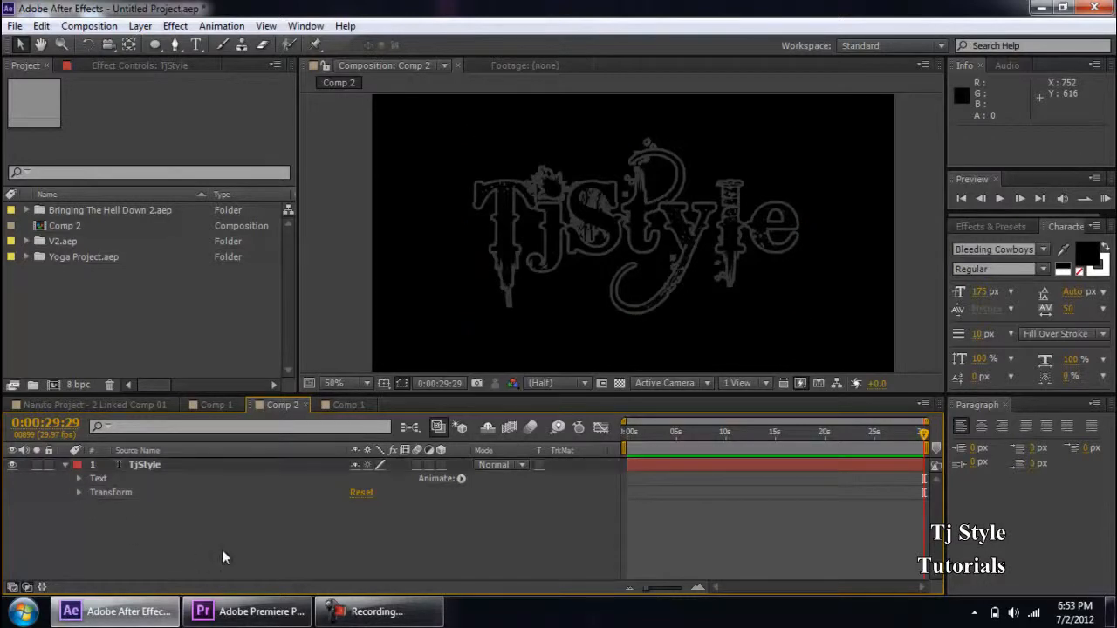
pyautogui.click(439, 615)
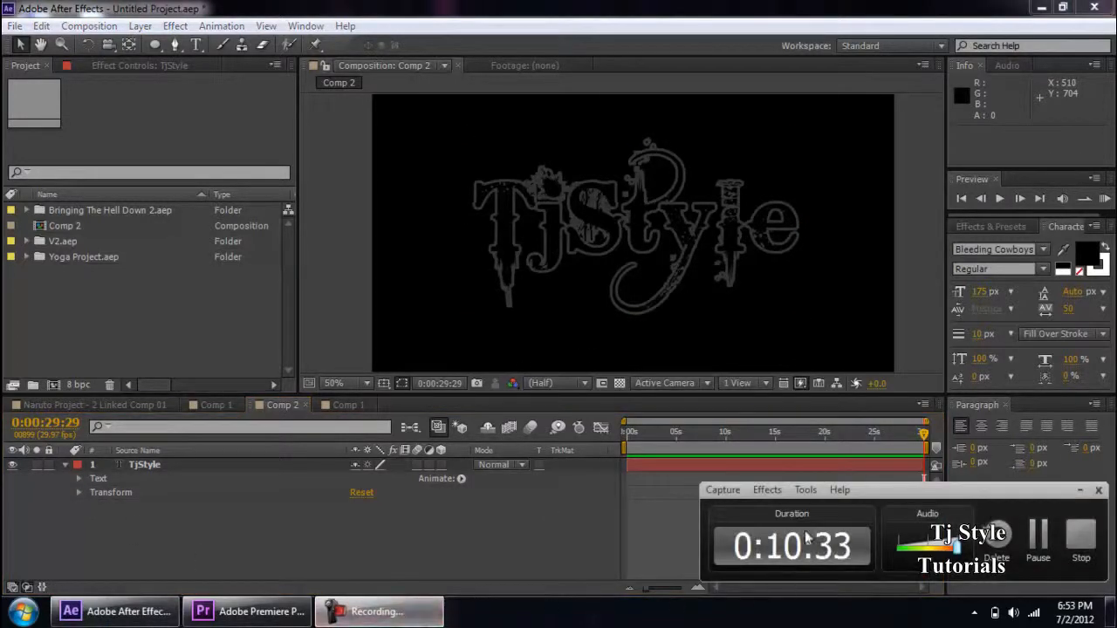
pyautogui.click(1079, 491)
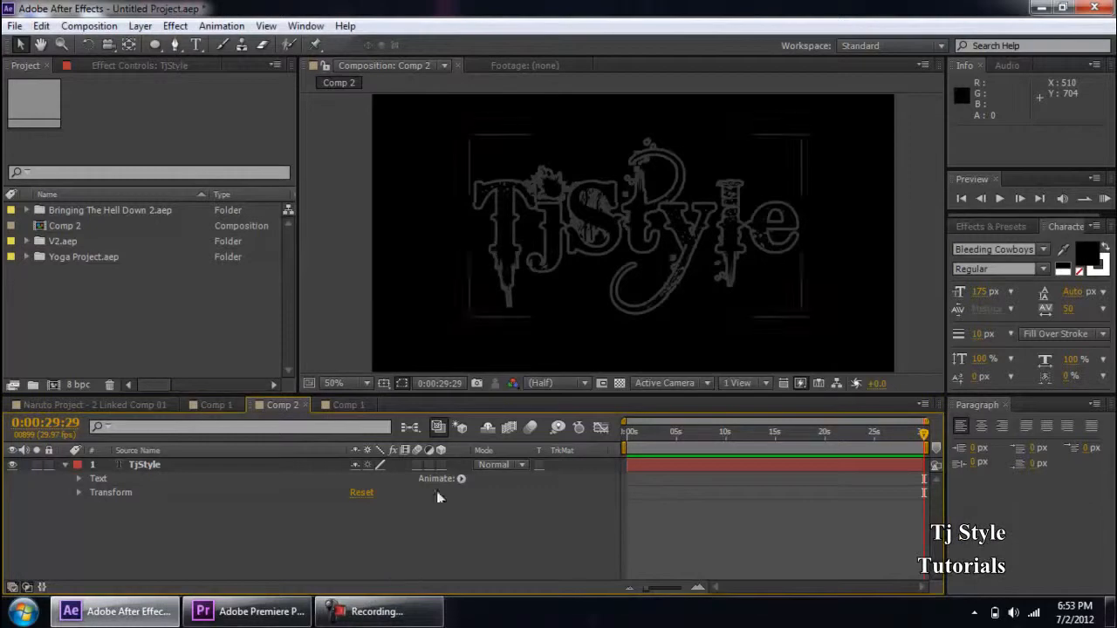
pyautogui.scroll(-1, 656, 266)
pyautogui.scroll(1, 657, 265)
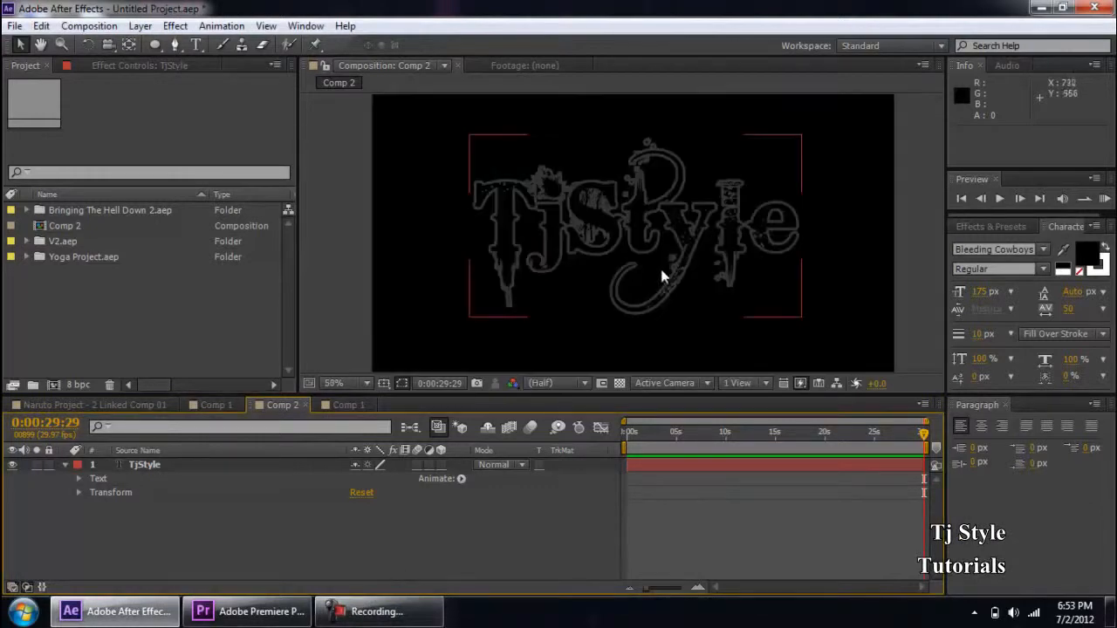
# Step: Collapse the TjStyle layer in Comp 2, view both Comp 1 compositions and come back to Comp 2
pyautogui.click(64, 465)
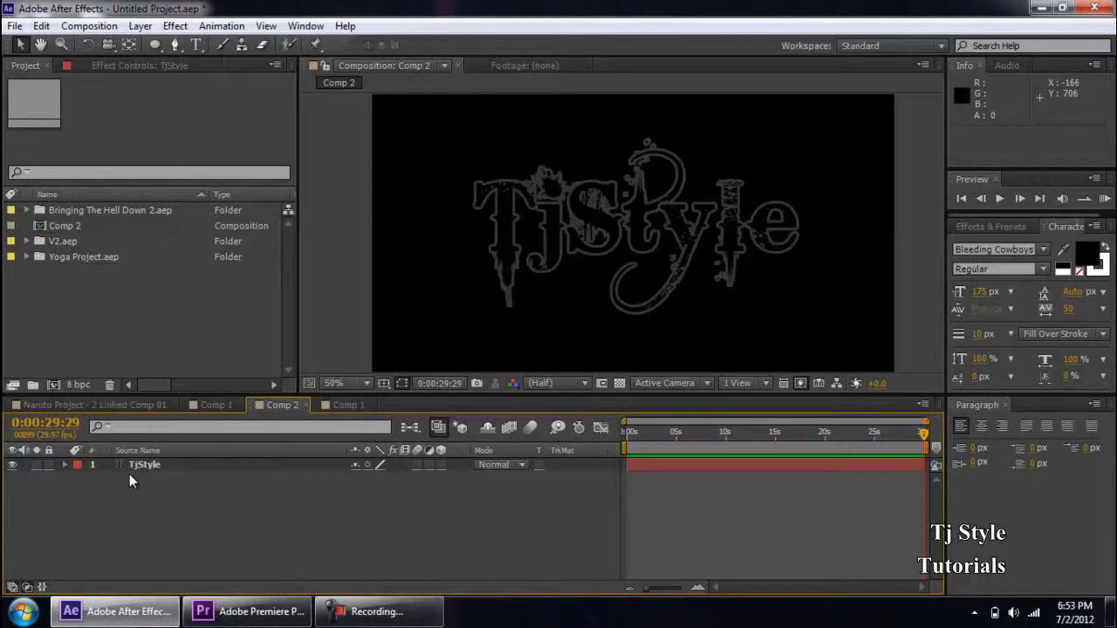
pyautogui.click(218, 406)
pyautogui.click(288, 405)
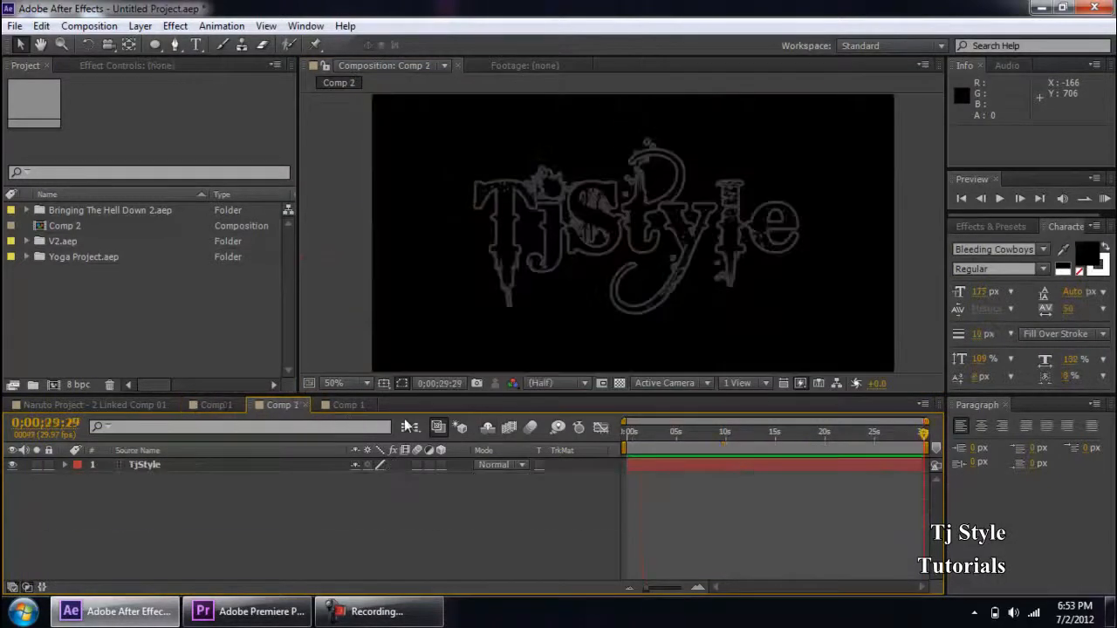
pyautogui.click(367, 406)
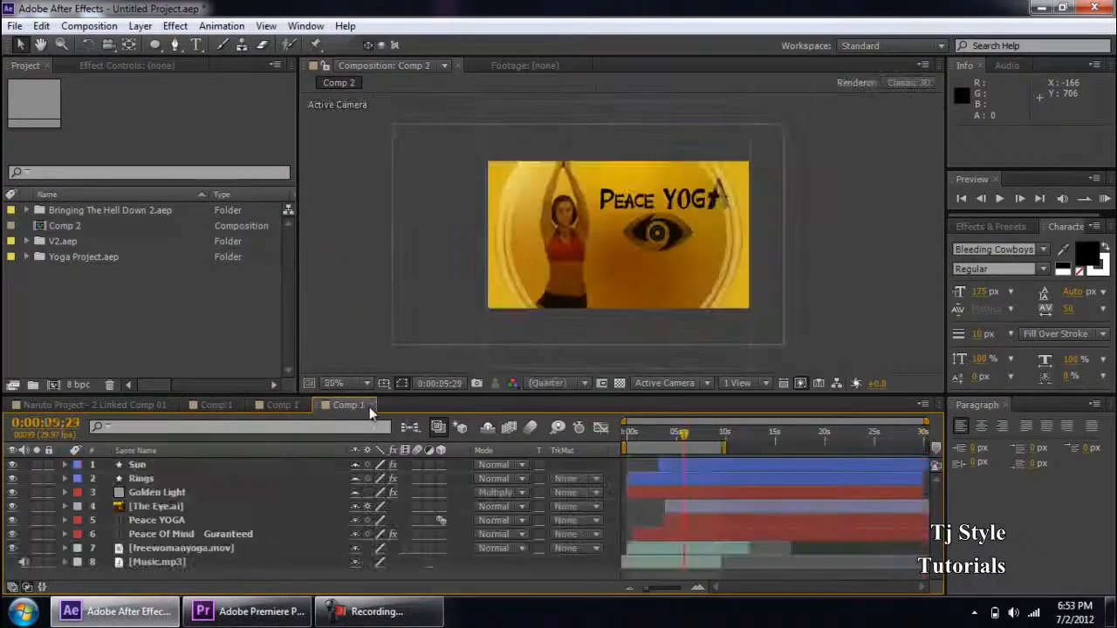
pyautogui.click(276, 409)
pyautogui.moveTo(249, 610)
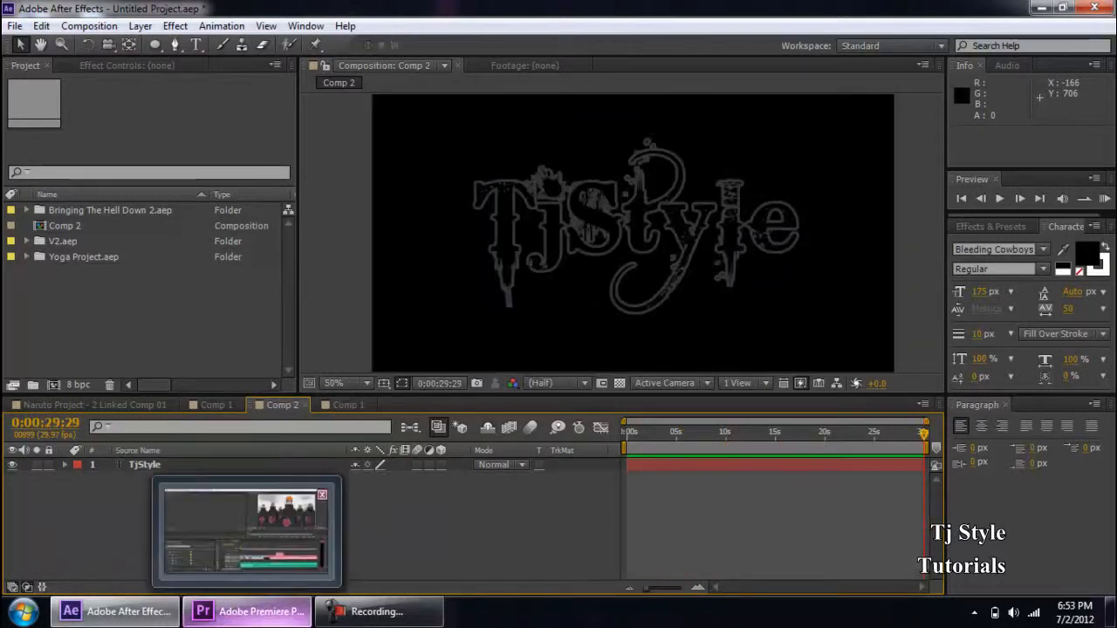
# Step: Expand the TjStyle layer in Comp 2 and select its Transform group
pyautogui.click(146, 464)
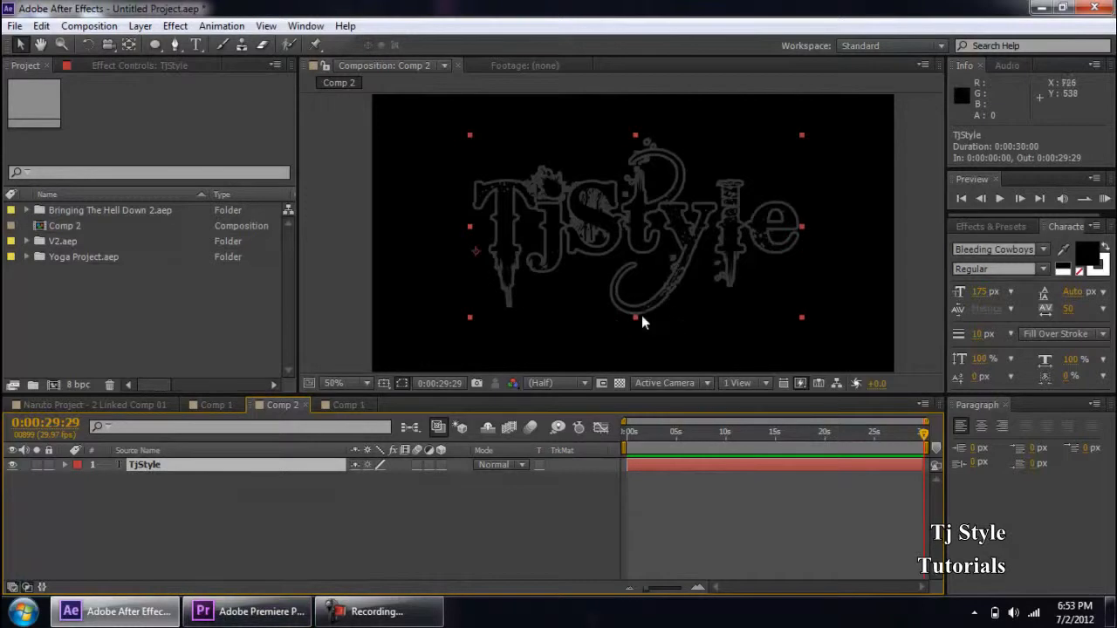
pyautogui.click(360, 238)
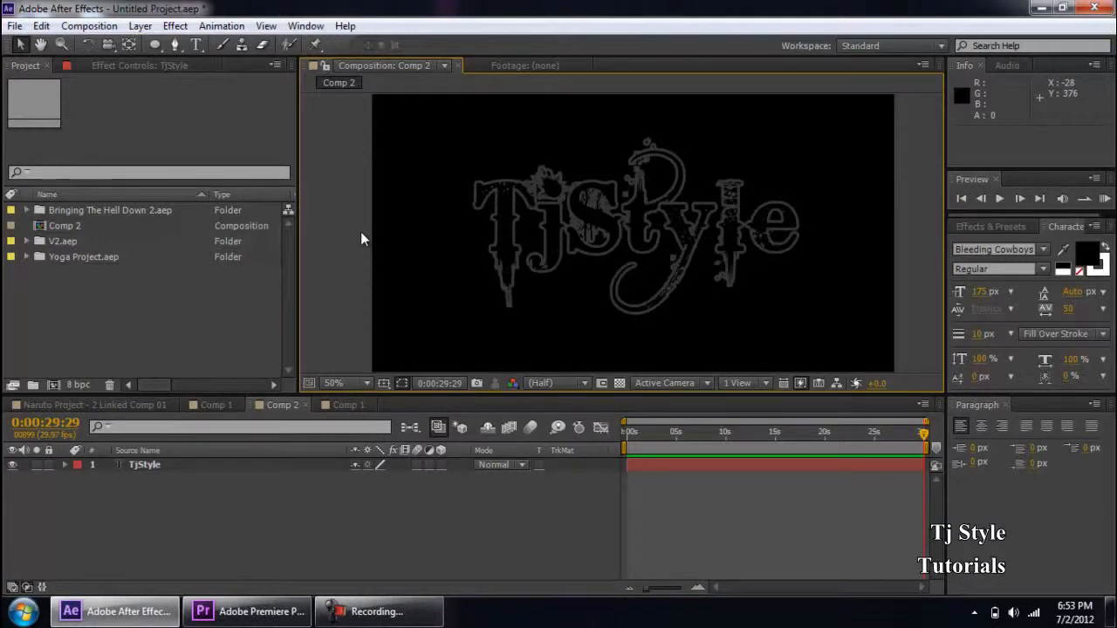
pyautogui.click(115, 465)
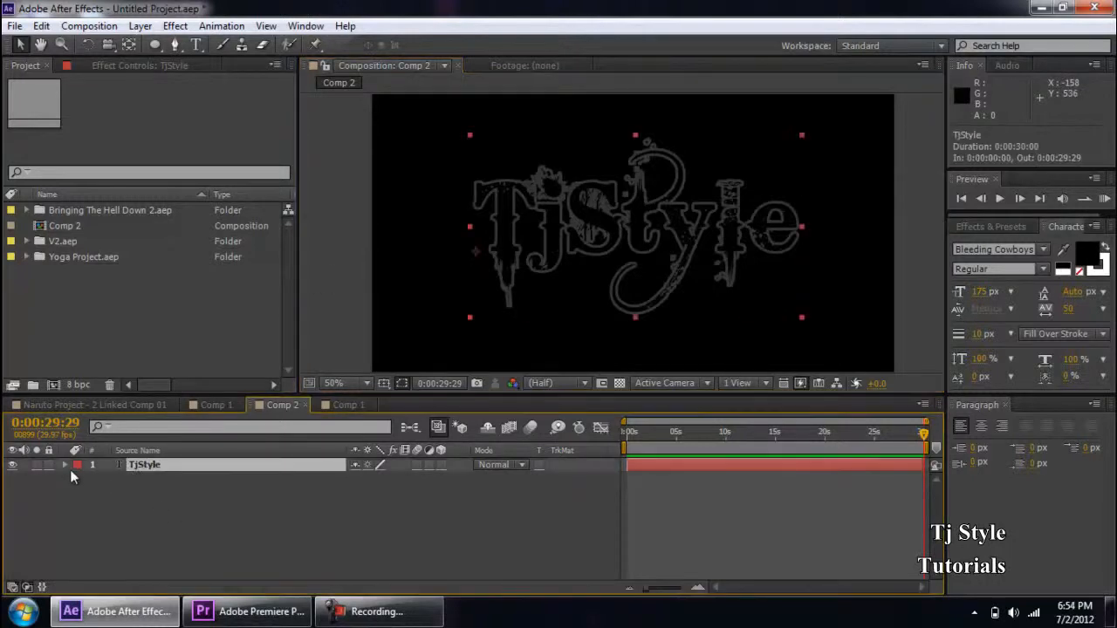
pyautogui.click(66, 465)
pyautogui.click(117, 493)
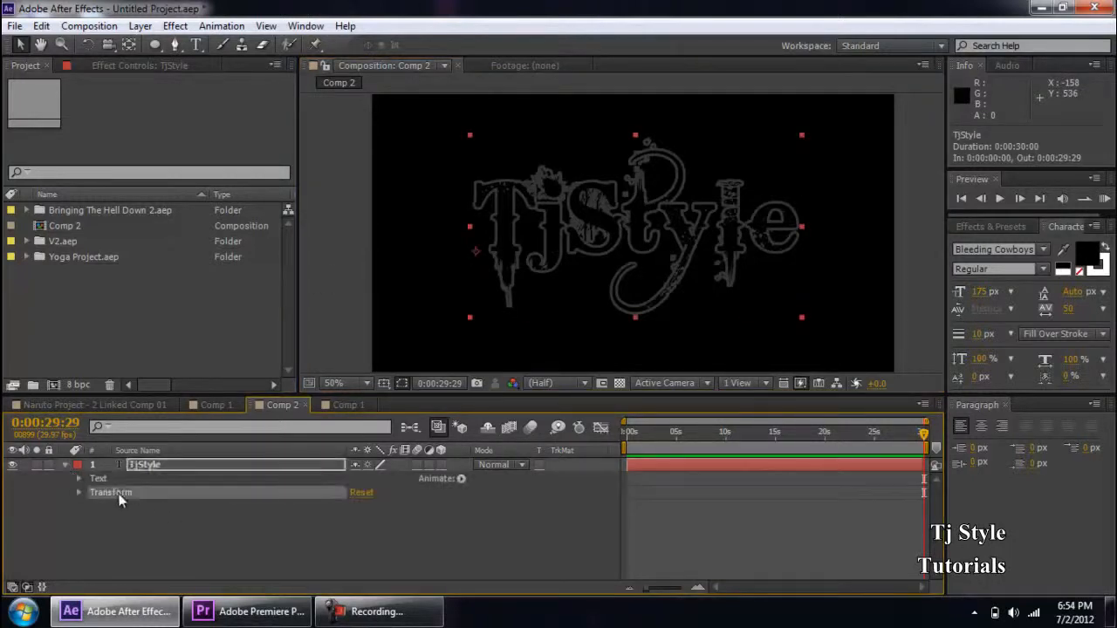
pyautogui.click(357, 615)
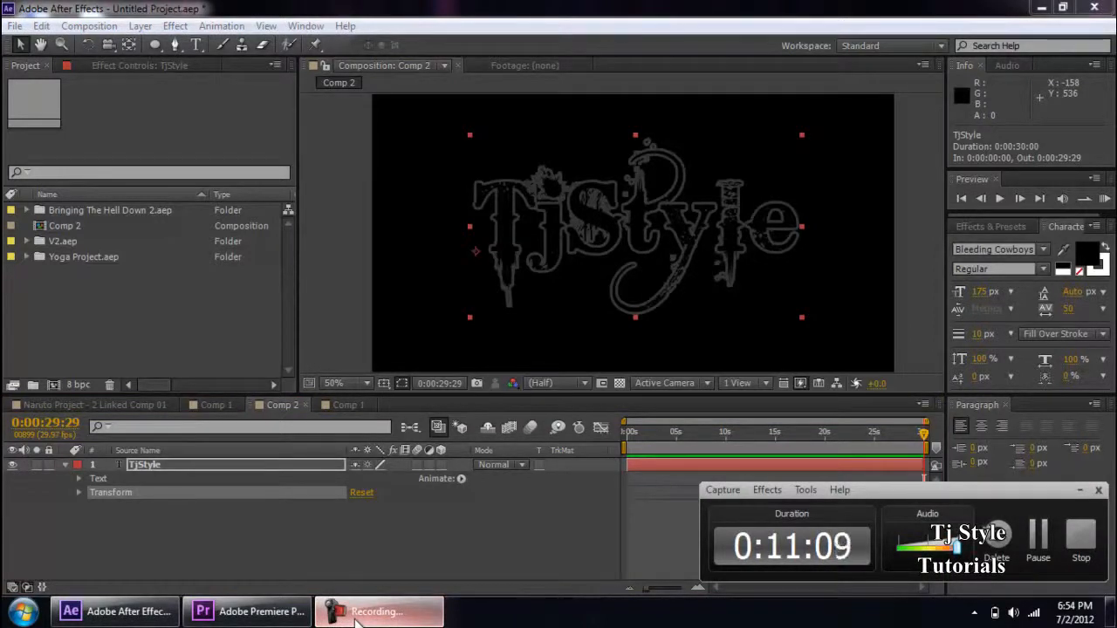
pyautogui.click(357, 615)
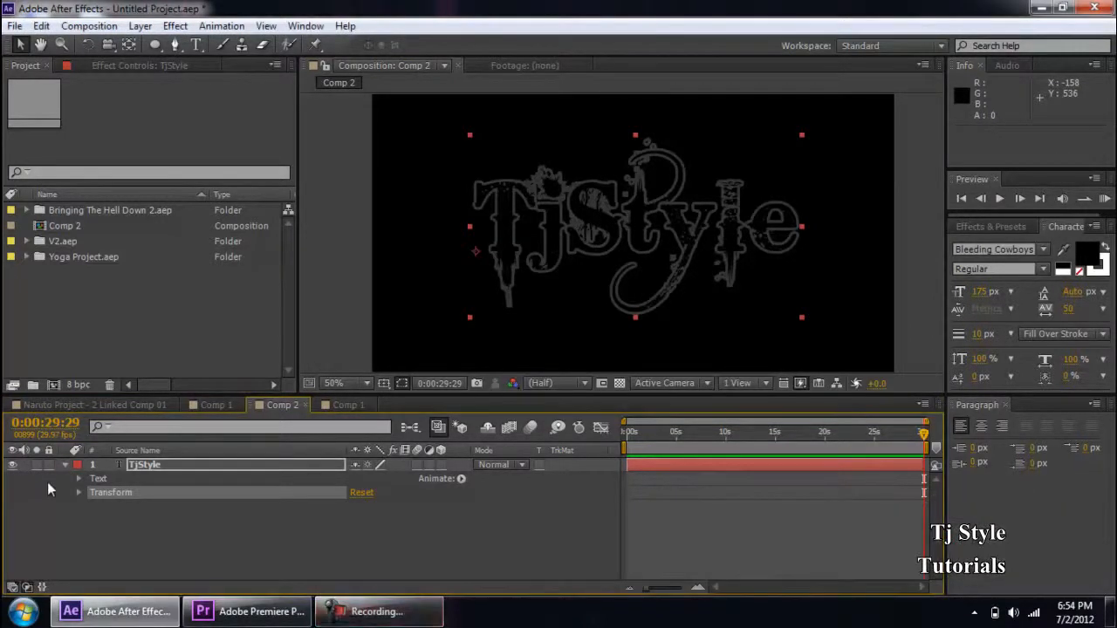
# Step: Expand the Transform group of the TjStyle layer in Comp 2 and go through its Anchor Point, Position and Scale properties
pyautogui.click(76, 492)
pyautogui.click(151, 505)
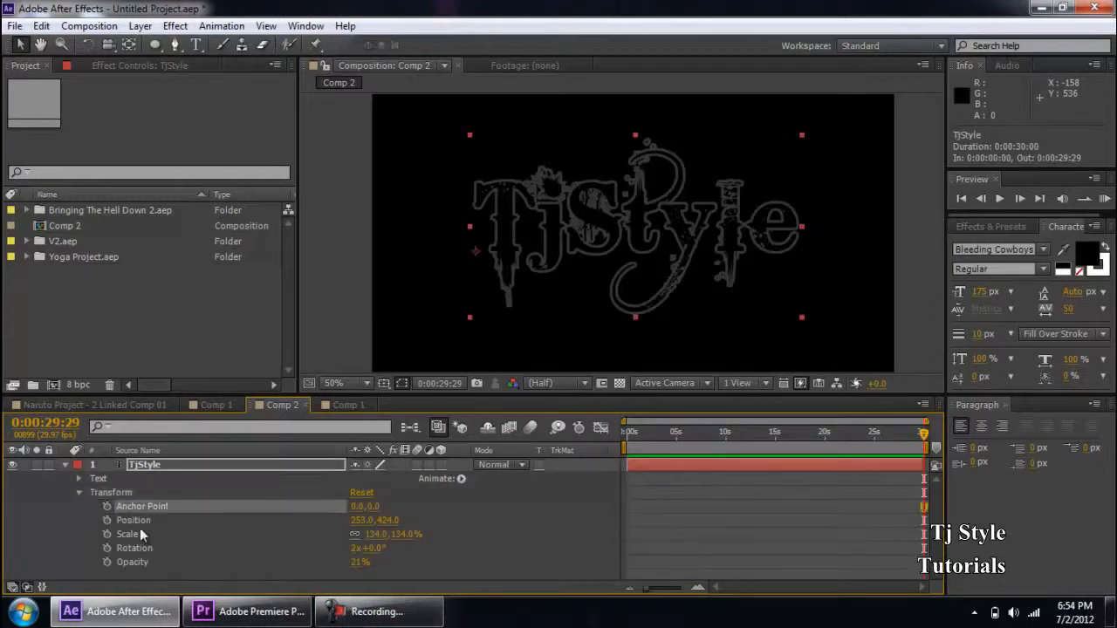
pyautogui.click(133, 523)
pyautogui.click(133, 532)
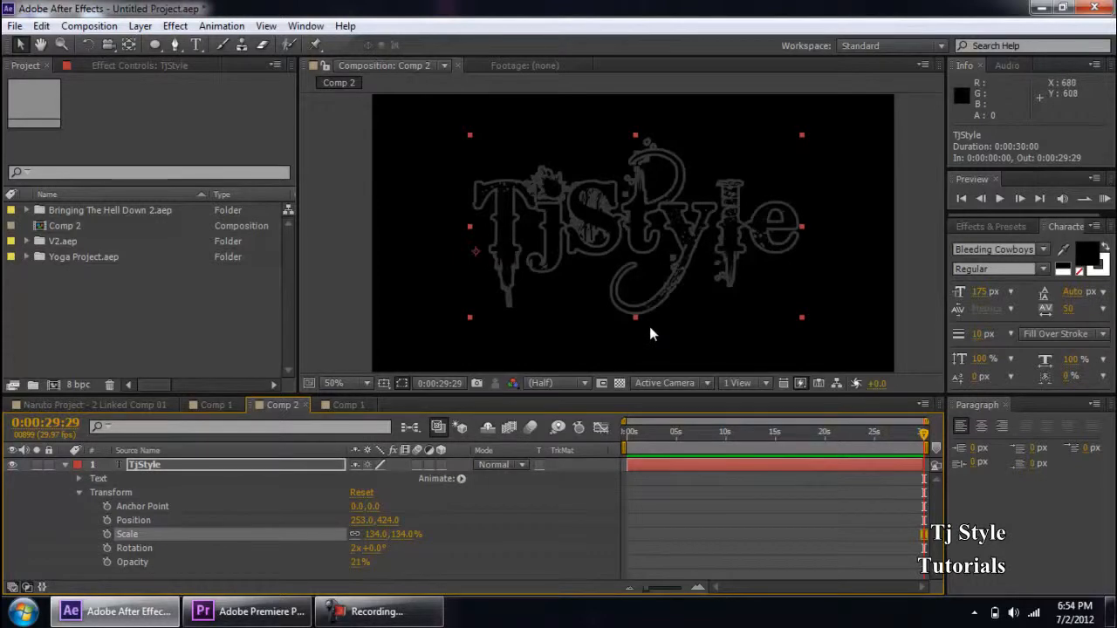
pyautogui.click(141, 508)
pyautogui.click(135, 536)
# Step: Switch to the finished Comp 1 and expand the Transform group of its TjStyle layer
pyautogui.click(216, 405)
pyautogui.scroll(-2, 513, 318)
pyautogui.scroll(2, 513, 319)
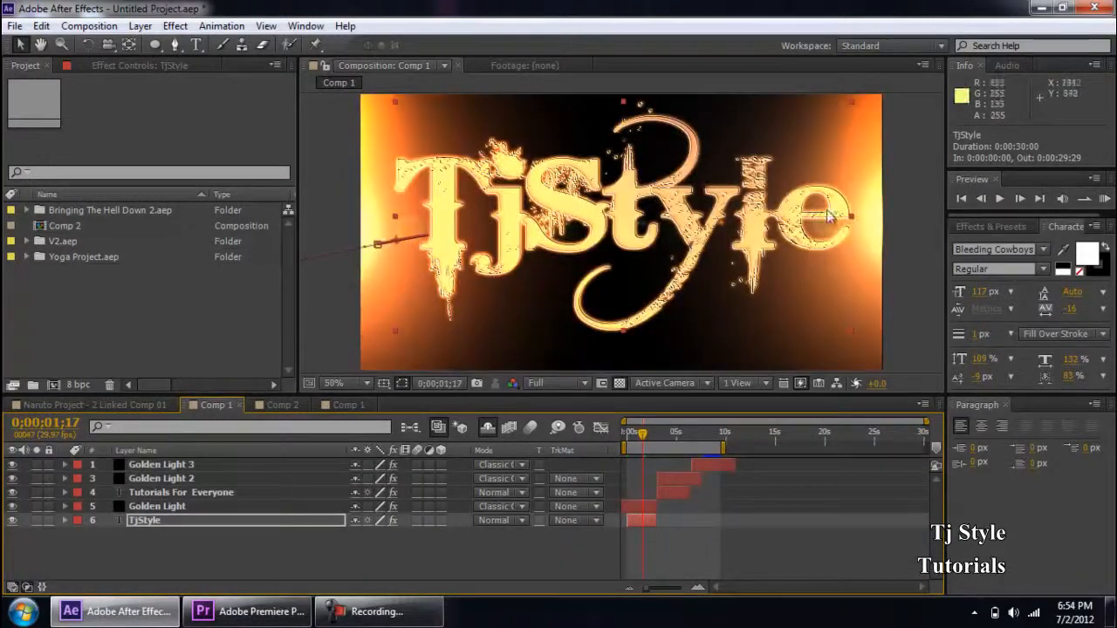
pyautogui.click(147, 523)
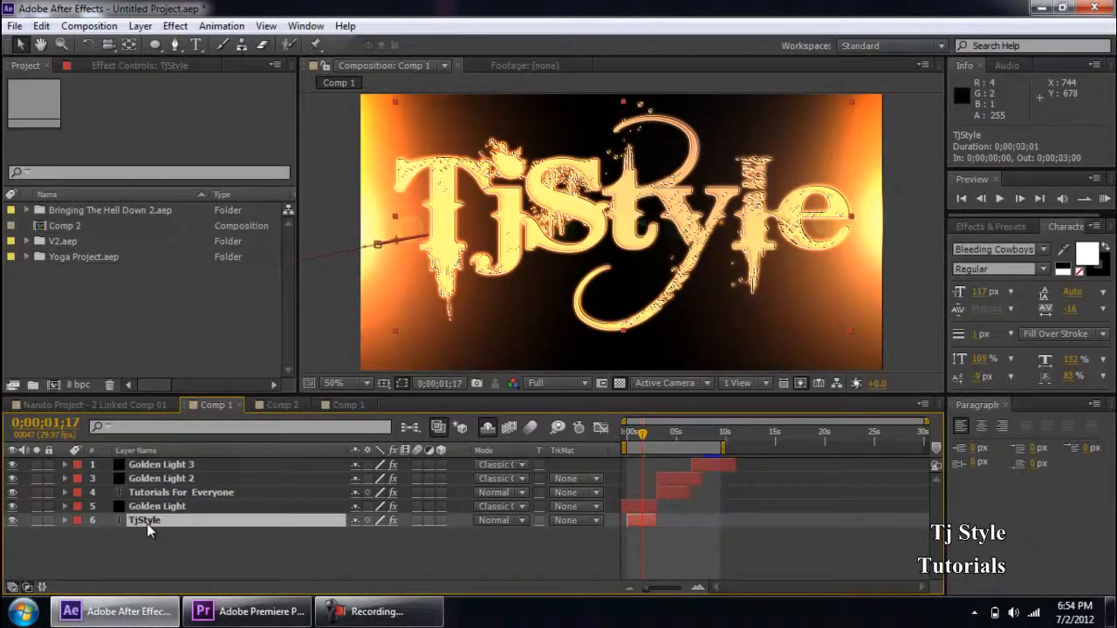
pyautogui.click(66, 520)
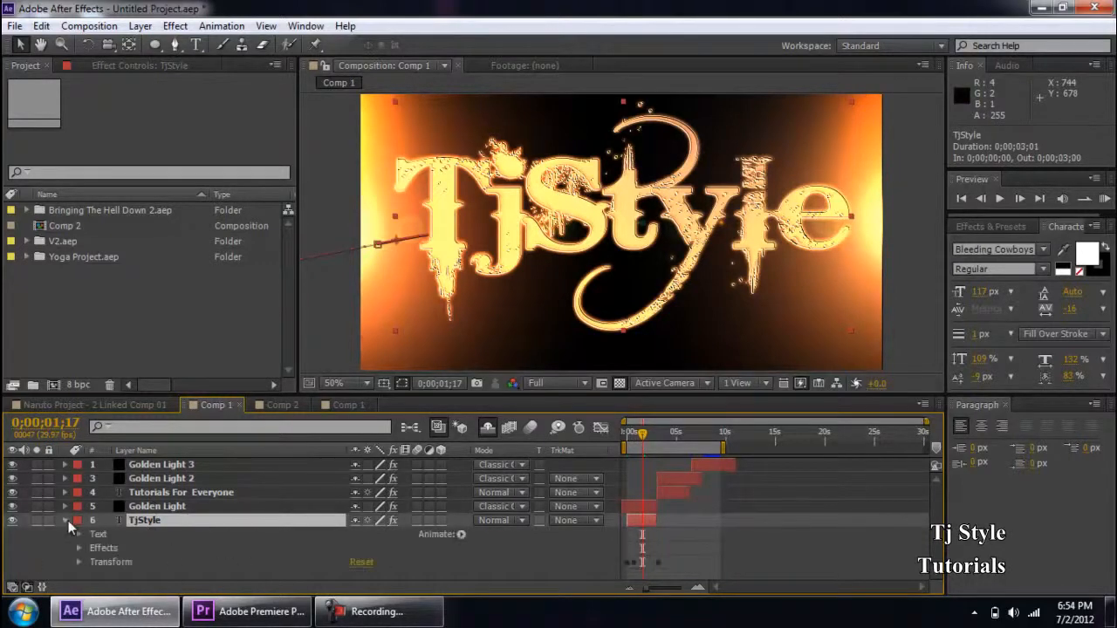
pyautogui.click(105, 562)
pyautogui.click(79, 562)
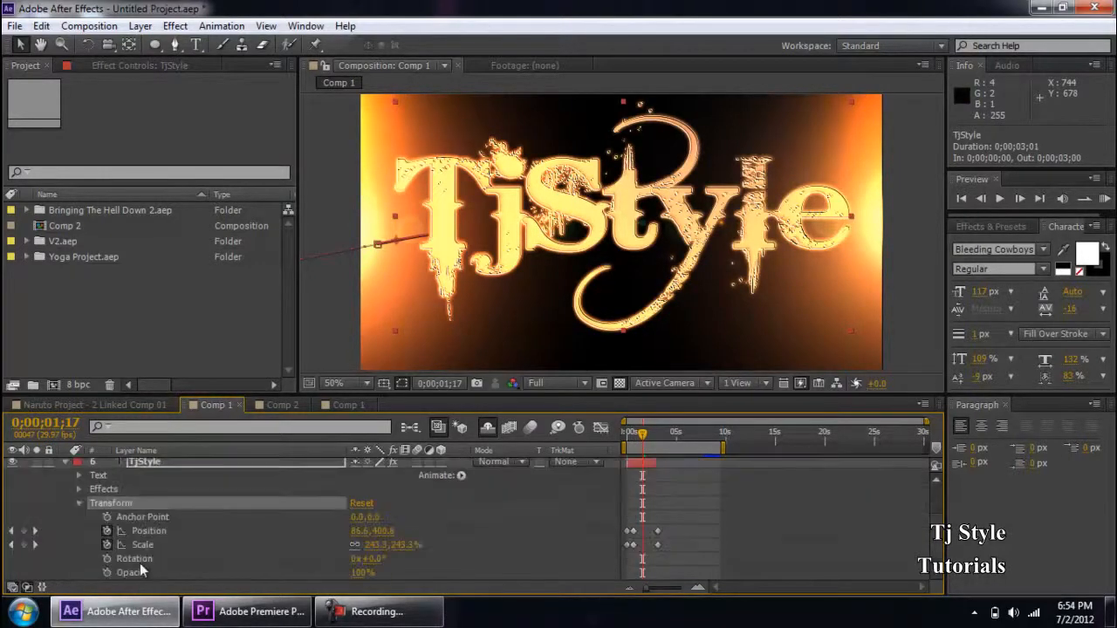
# Step: Examine the Position and Scale keyframes of the TjStyle layer in Comp 1, scrubbing the time to 0;00;02;07
pyautogui.click(145, 532)
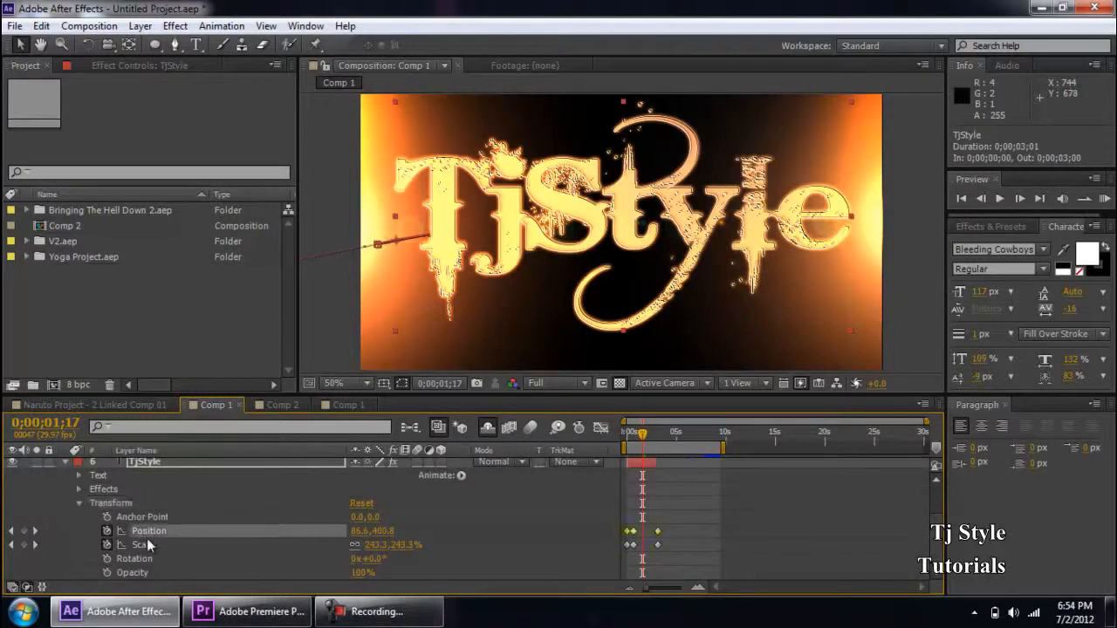
pyautogui.click(141, 545)
pyautogui.click(143, 531)
pyautogui.click(170, 542)
pyautogui.moveTo(640, 435)
pyautogui.mouseDown()
pyautogui.moveTo(622, 437)
pyautogui.moveTo(648, 445)
pyautogui.mouseUp()
pyautogui.click(163, 531)
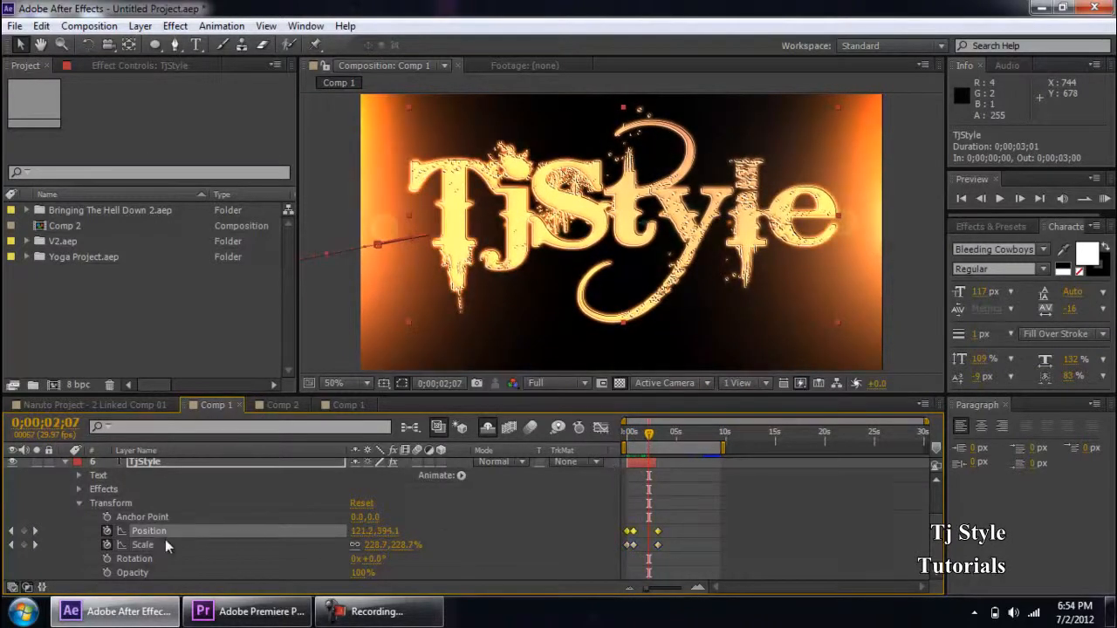
pyautogui.click(167, 550)
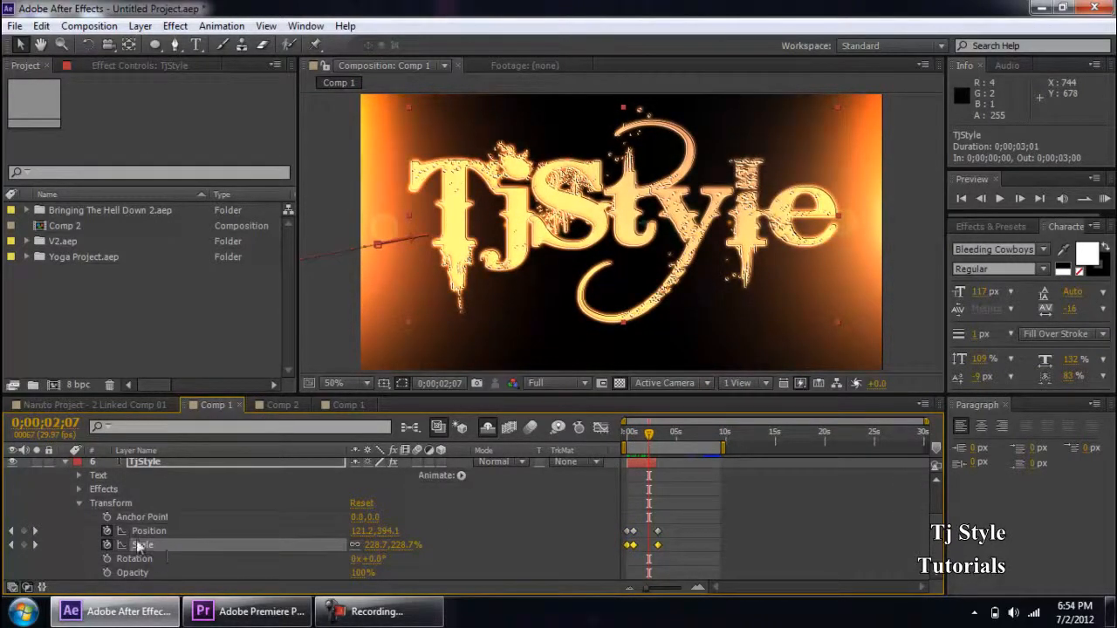
pyautogui.click(139, 528)
pyautogui.click(159, 550)
# Step: Return to Comp 2 and move the current time to 0:00:00:00
pyautogui.click(278, 405)
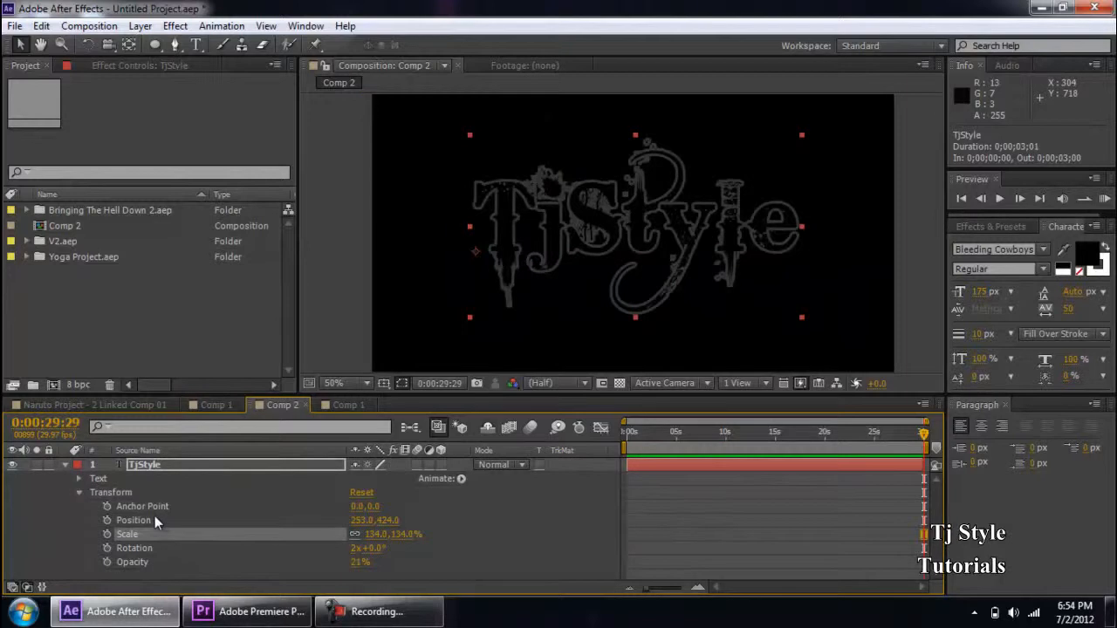
pyautogui.press('Home')
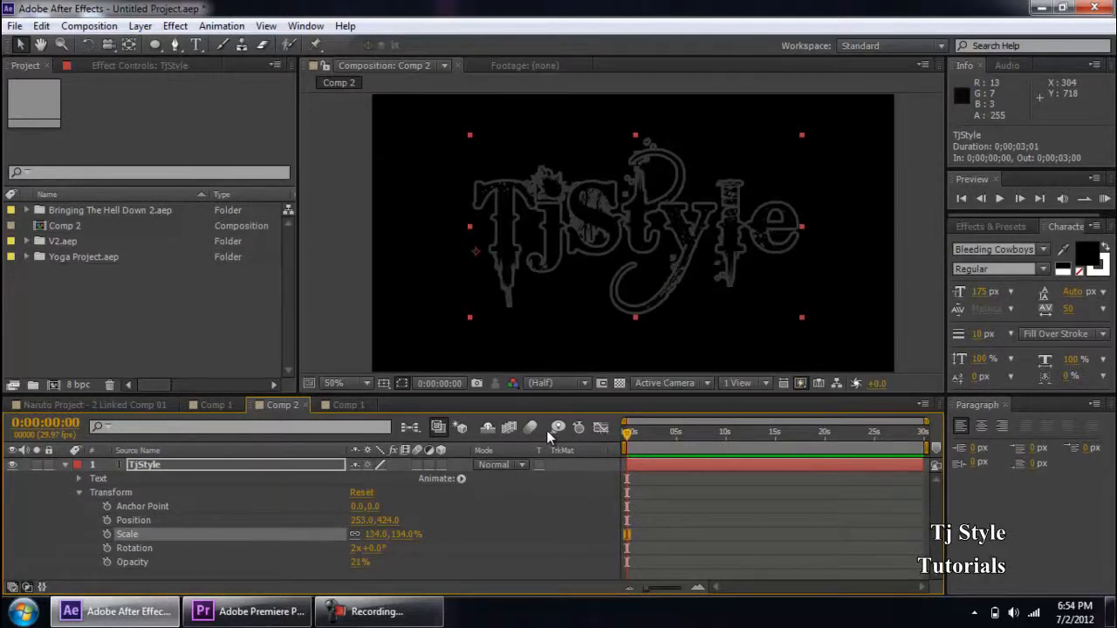
pyautogui.click(353, 615)
pyautogui.click(365, 616)
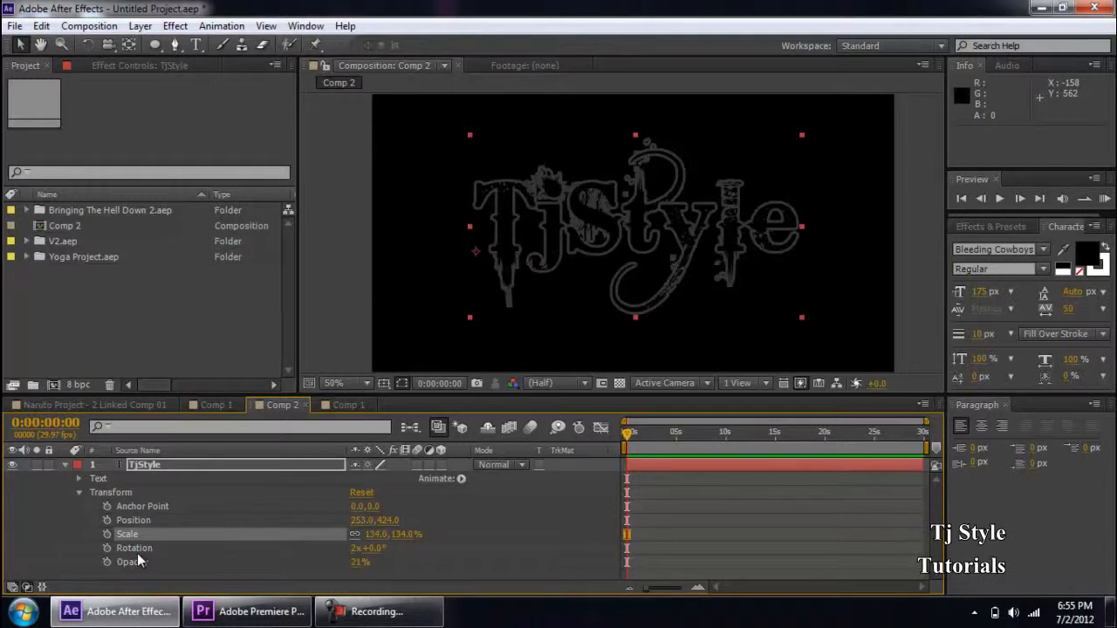
# Step: Scrub through the opening of the TjStyle animation in Comp 1, end at 0;00;00;00 and return to Comp 2
pyautogui.click(214, 405)
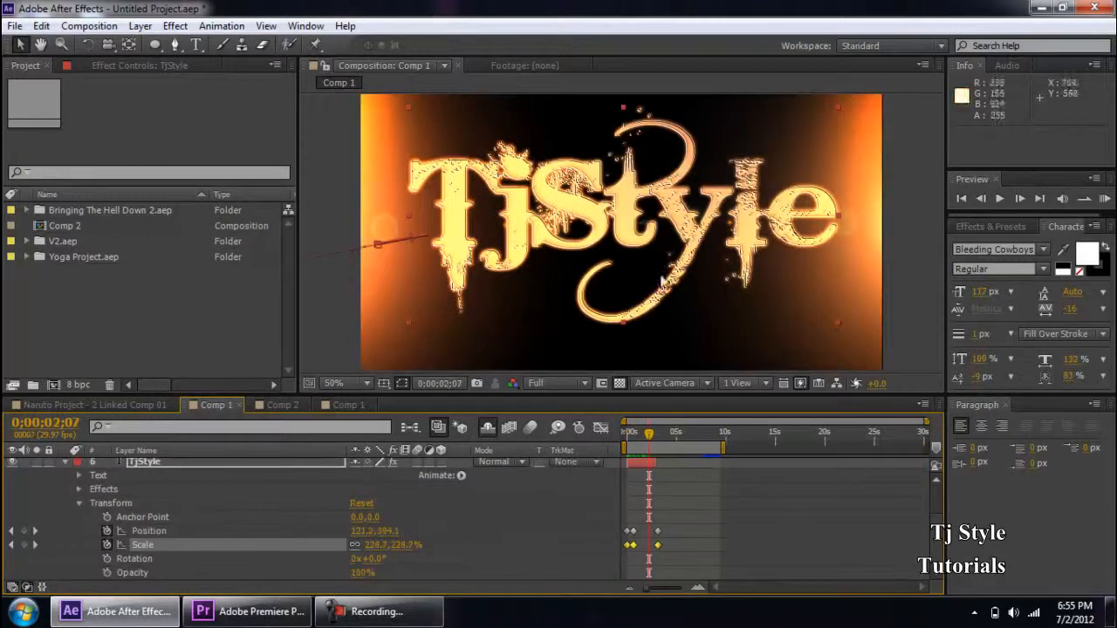
pyautogui.moveTo(649, 433)
pyautogui.mouseDown()
pyautogui.moveTo(624, 442)
pyautogui.moveTo(634, 442)
pyautogui.mouseUp()
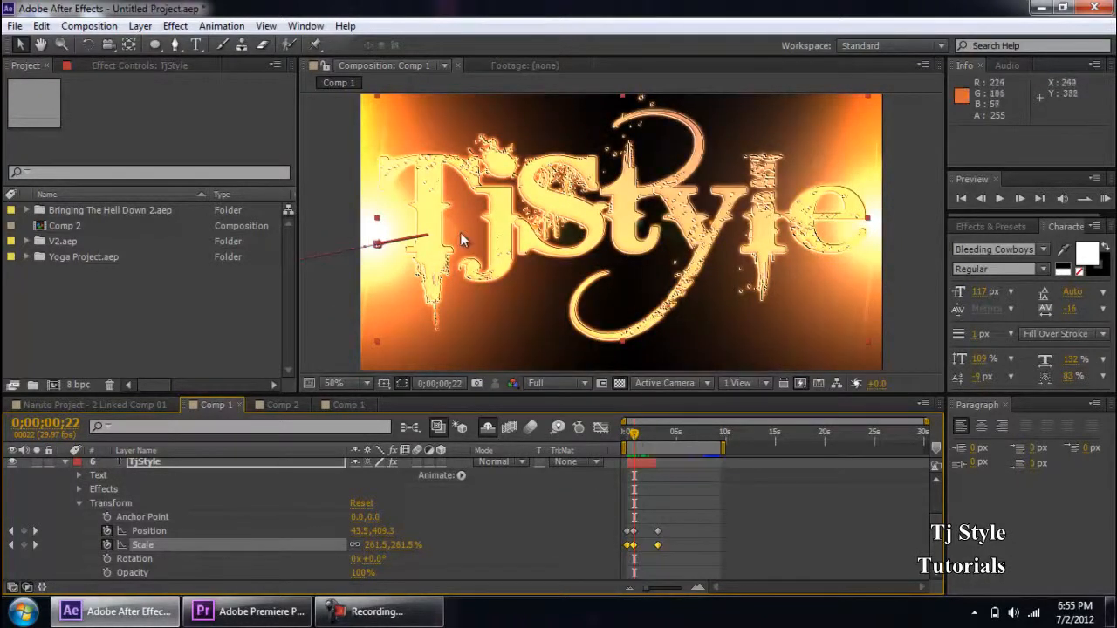
pyautogui.moveTo(634, 434); pyautogui.dragTo(626, 436)
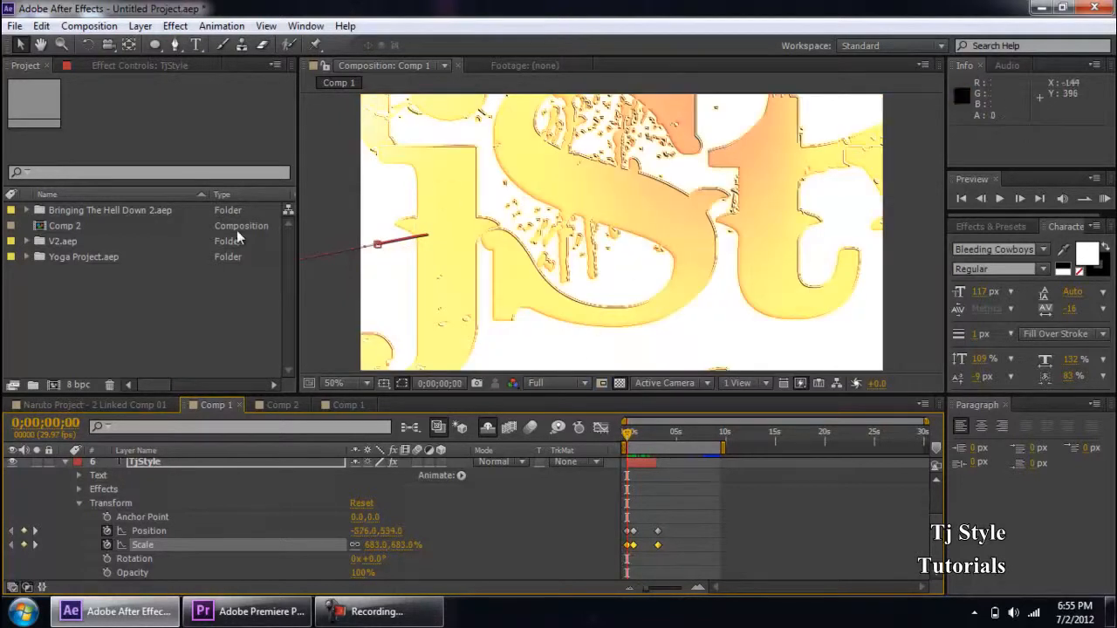
pyautogui.moveTo(624, 440); pyautogui.dragTo(633, 434)
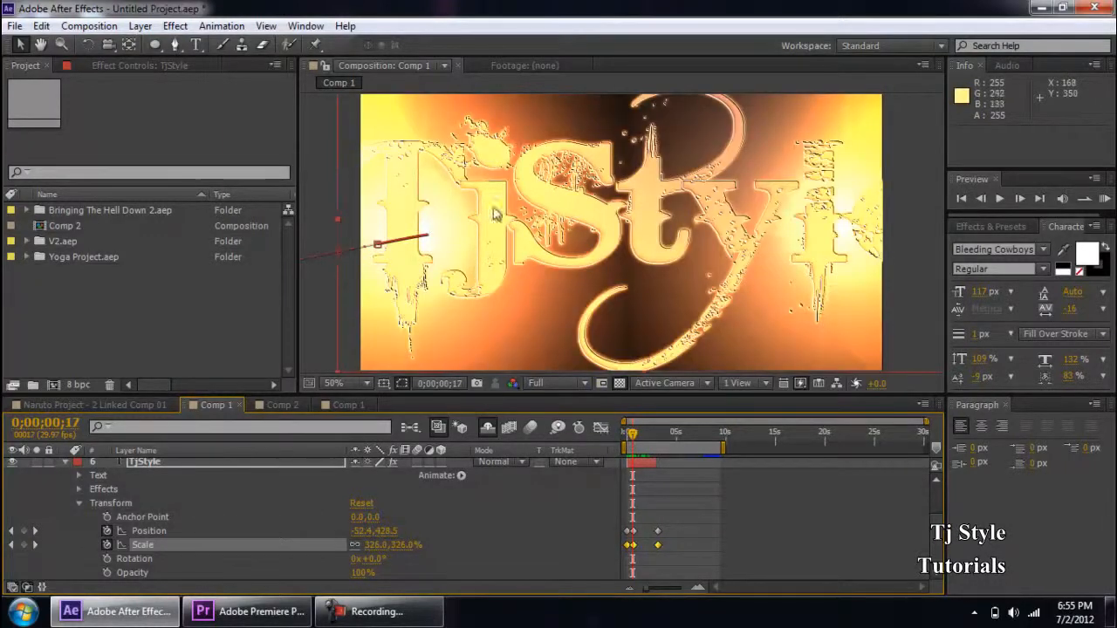
pyautogui.click(636, 440)
pyautogui.moveTo(636, 441)
pyautogui.mouseDown()
pyautogui.moveTo(654, 442)
pyautogui.moveTo(621, 438)
pyautogui.mouseUp()
pyautogui.click(298, 409)
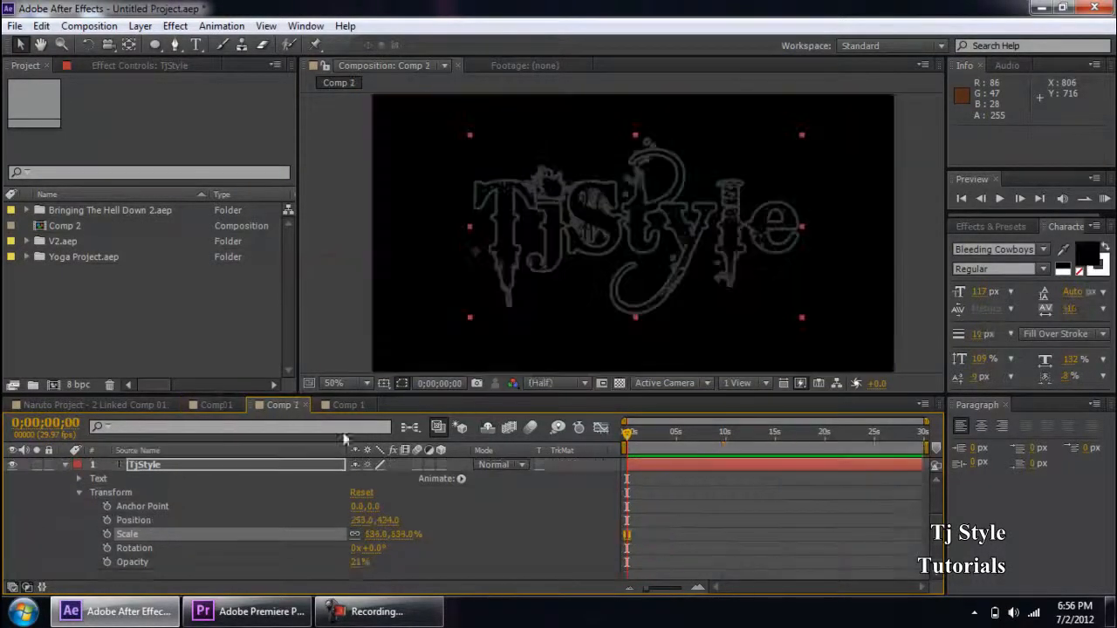
pyautogui.click(380, 613)
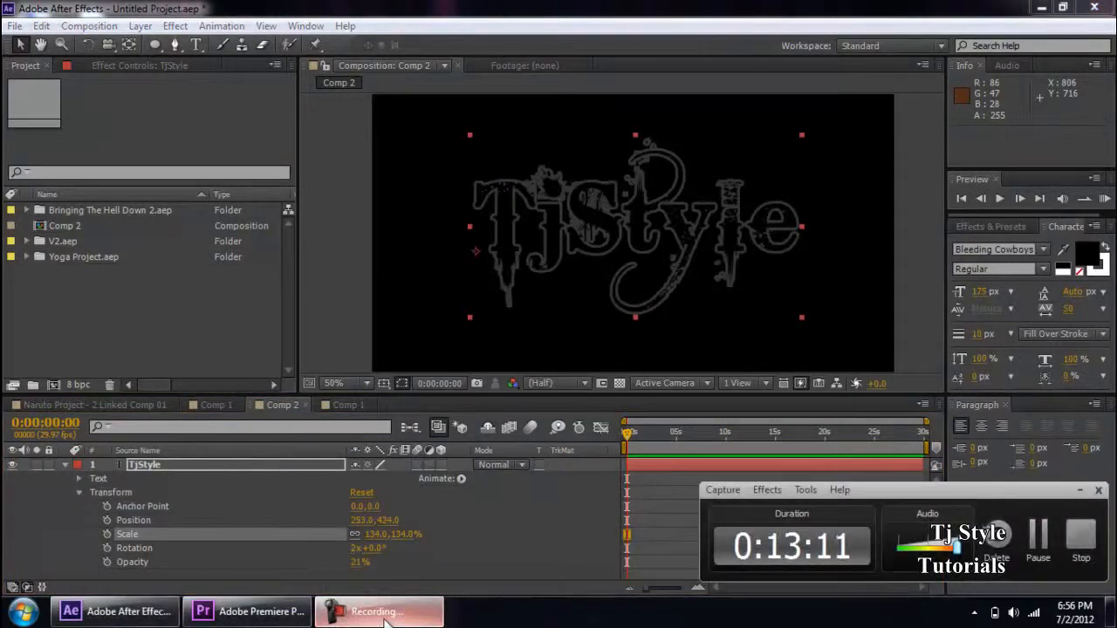
pyautogui.click(380, 612)
pyautogui.scroll(-1, 797, 252)
pyautogui.click(856, 242)
pyautogui.scroll(2, 691, 231)
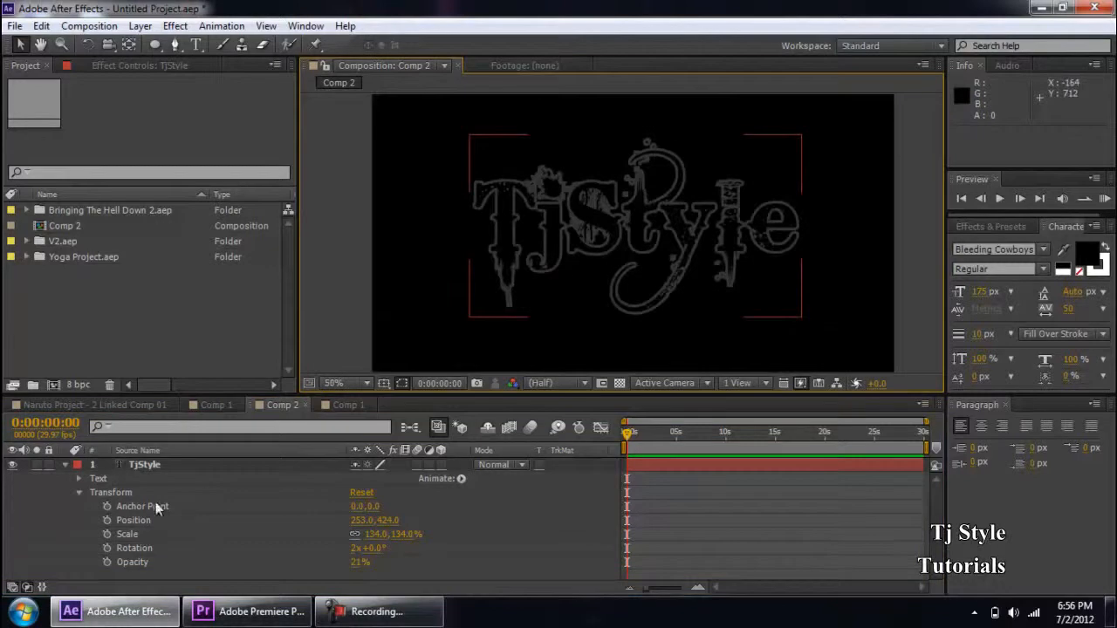
# Step: Enable keyframing for the TjStyle layer's Anchor Point at 0:00:00:00 in Comp 2, and disable it again
pyautogui.click(126, 492)
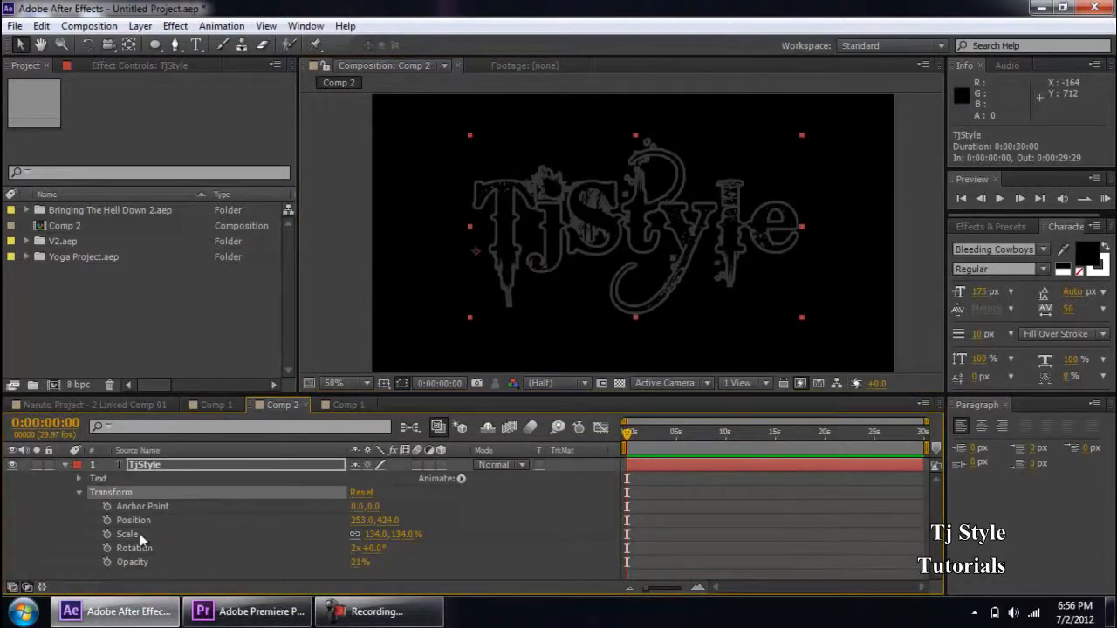
pyautogui.click(136, 538)
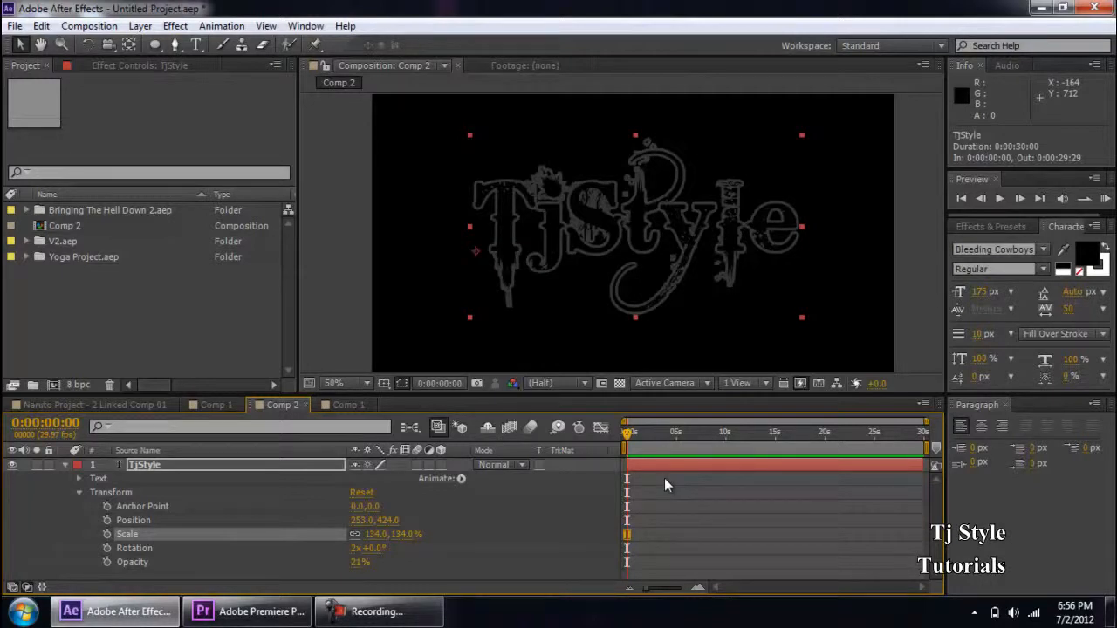
pyautogui.click(130, 507)
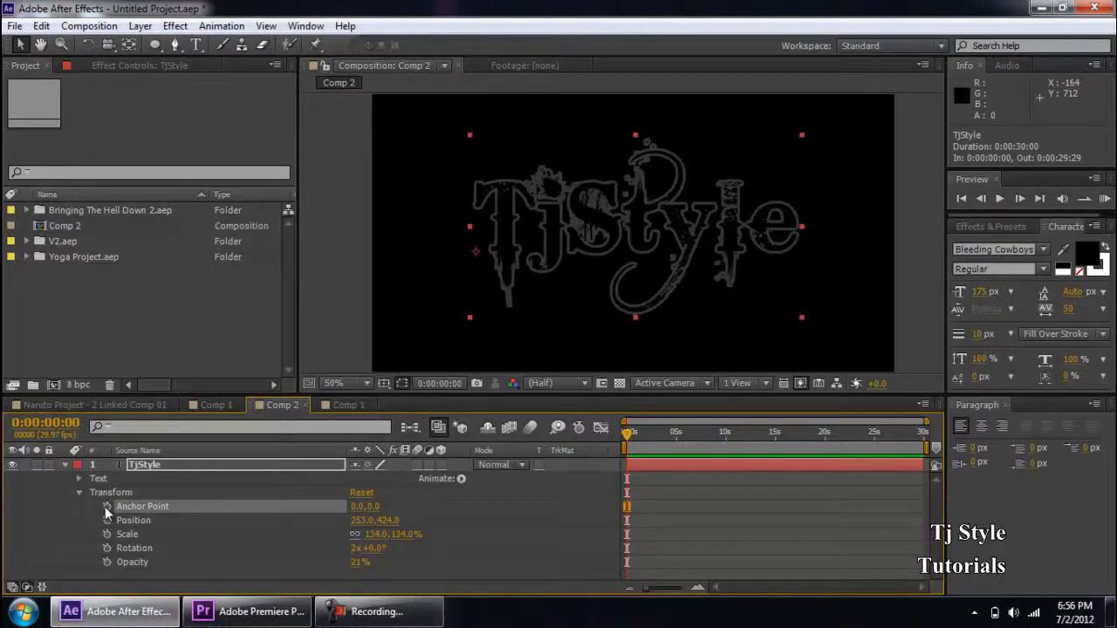
pyautogui.click(107, 508)
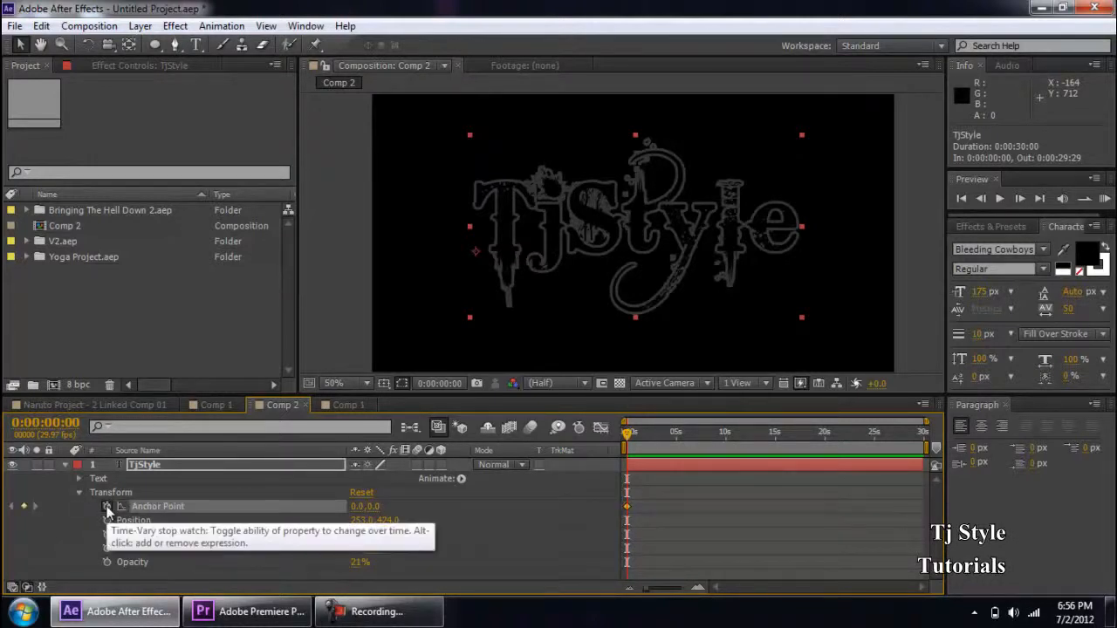
pyautogui.click(106, 506)
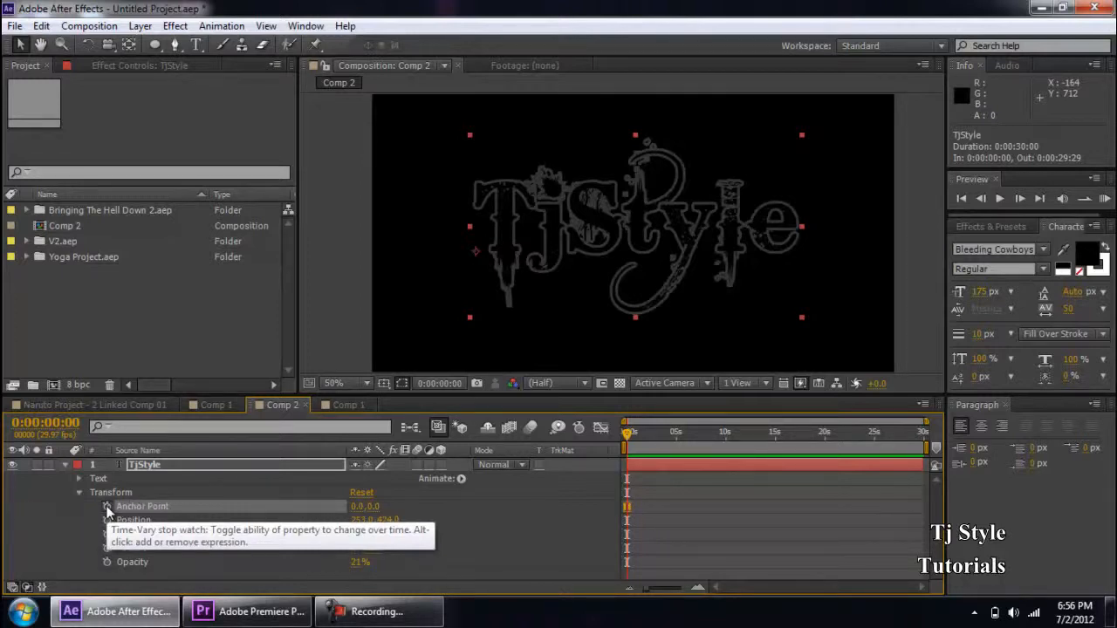
# Step: Collapse the TjStyle layer in Comp 1 and return to Comp 2
pyautogui.click(137, 521)
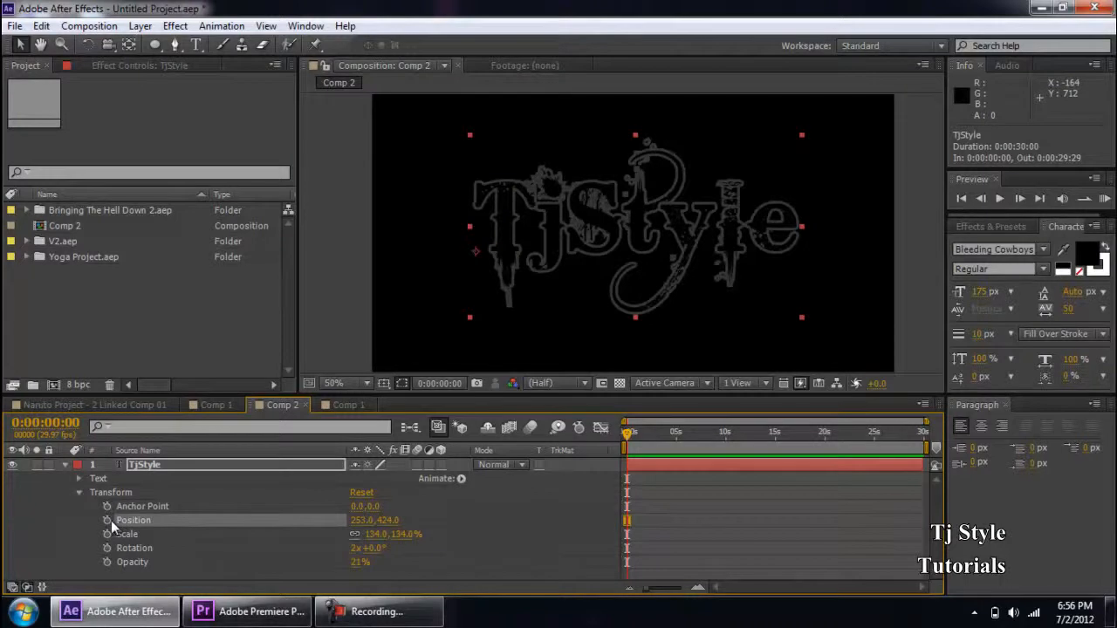
pyautogui.click(215, 405)
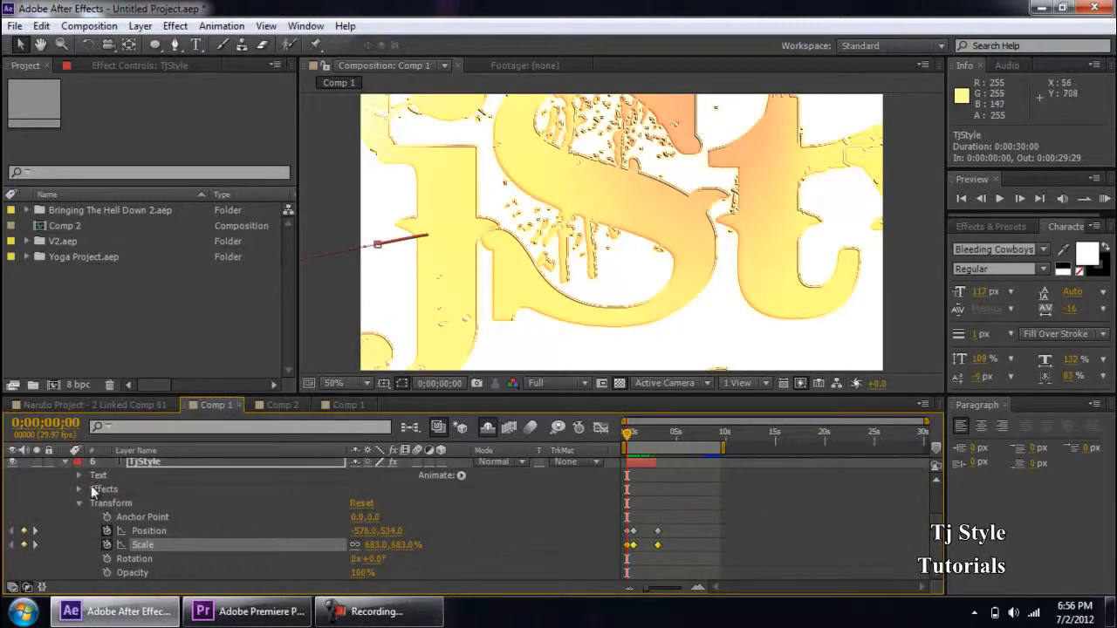
pyautogui.click(65, 461)
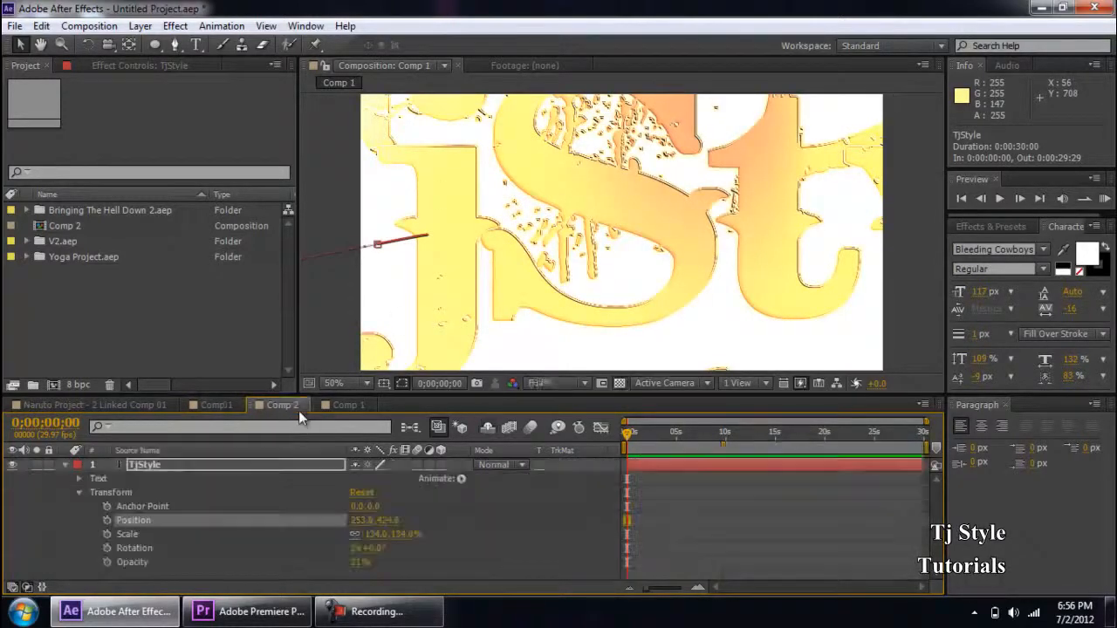
pyautogui.click(295, 406)
# Step: Set the Opacity of the TjStyle layer in Comp 2 to 100%
pyautogui.click(150, 465)
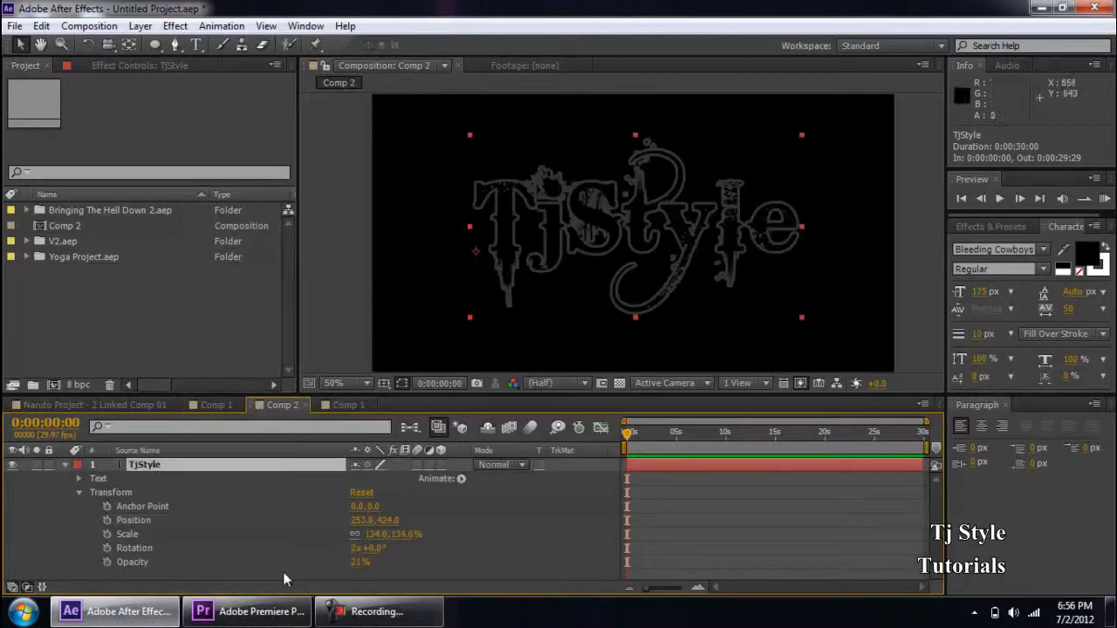
pyautogui.click(133, 564)
pyautogui.click(359, 562)
pyautogui.write('100')
pyautogui.press('Return')
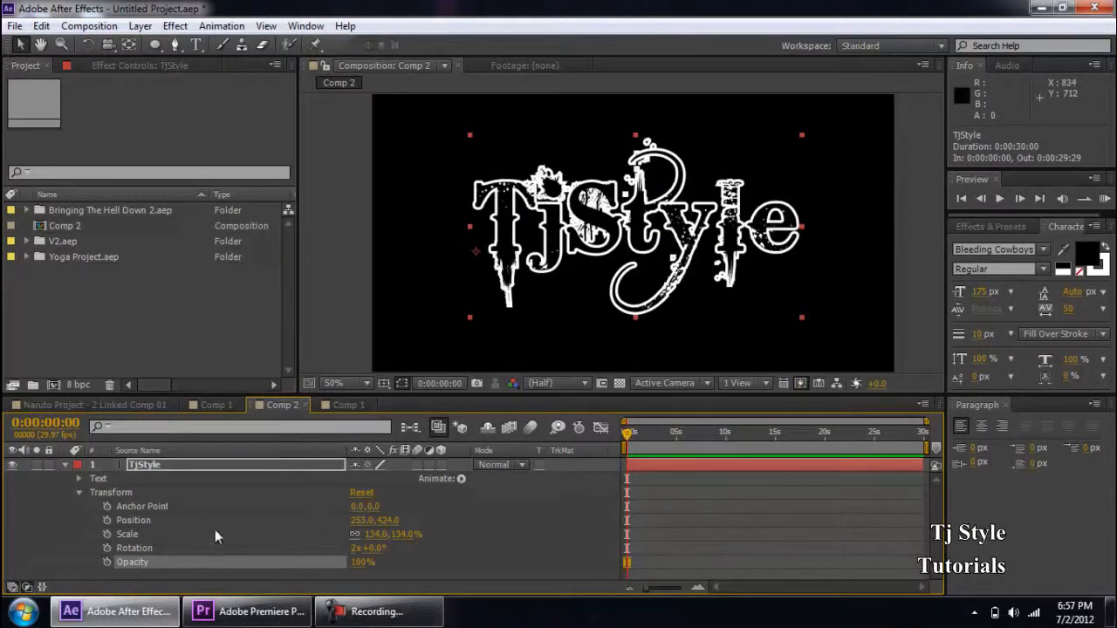
# Step: Enable keyframing for the TjStyle layer's Scale at 0:00:00:00 and deselect the layer
pyautogui.click(123, 495)
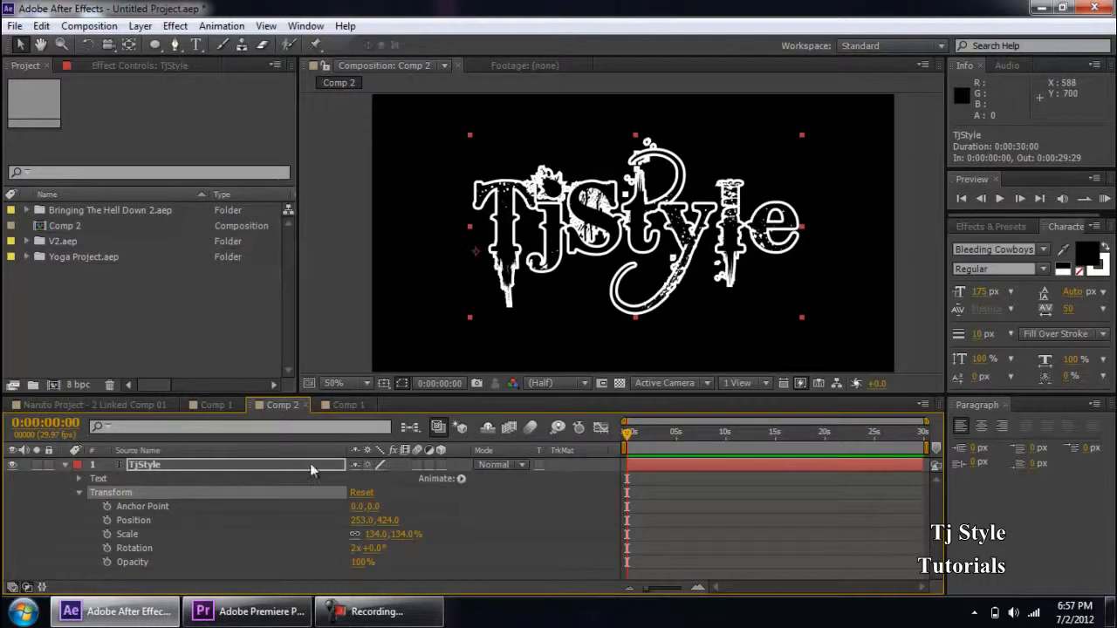
pyautogui.click(127, 534)
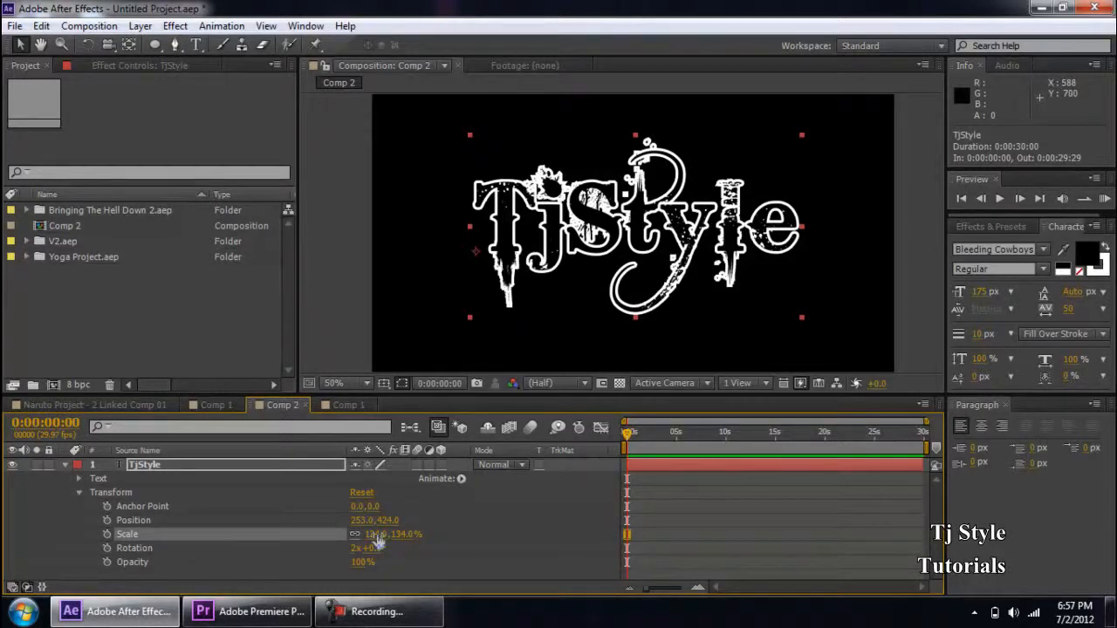
pyautogui.click(106, 534)
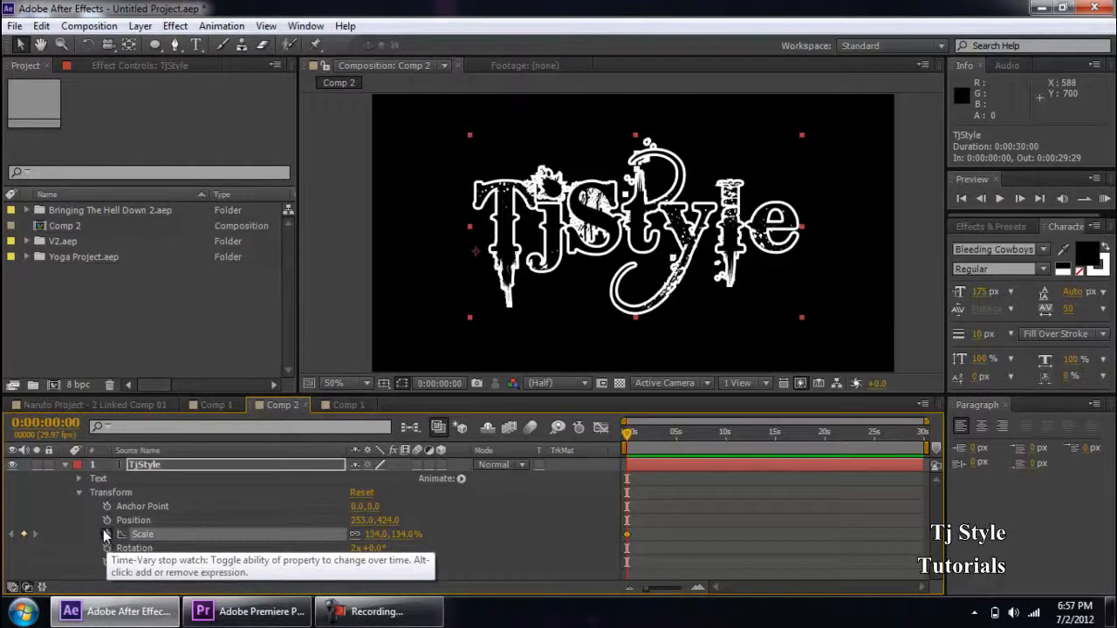
pyautogui.click(90, 538)
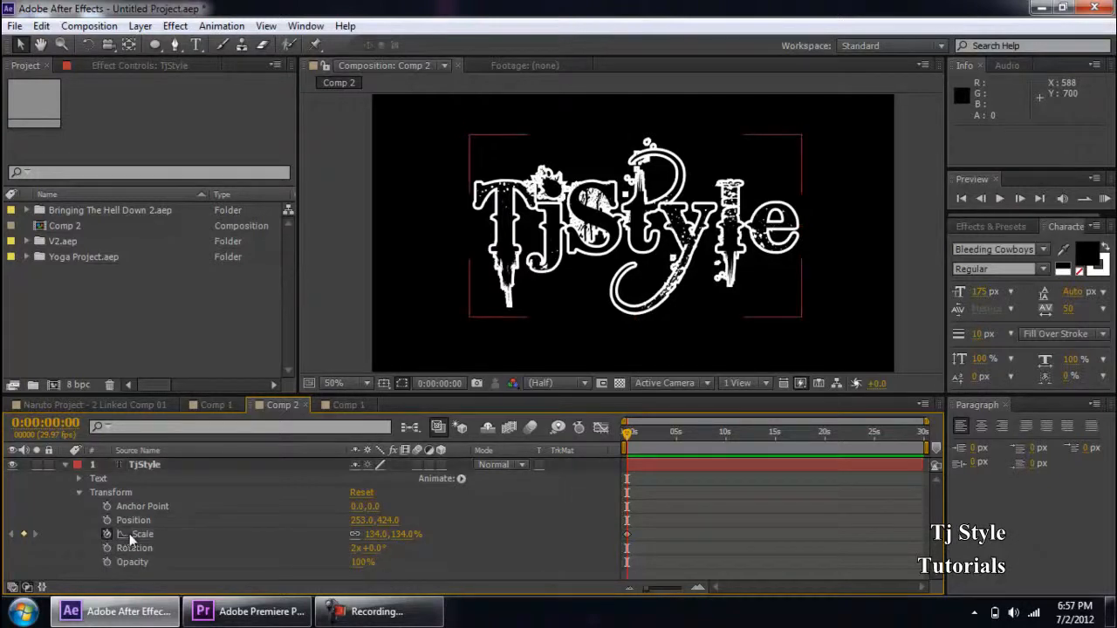
# Step: Scrub the Comp 2 timeline between 0:00:01:02 and 0:00:05:01 with the TjStyle layer's Scale selected
pyautogui.click(146, 536)
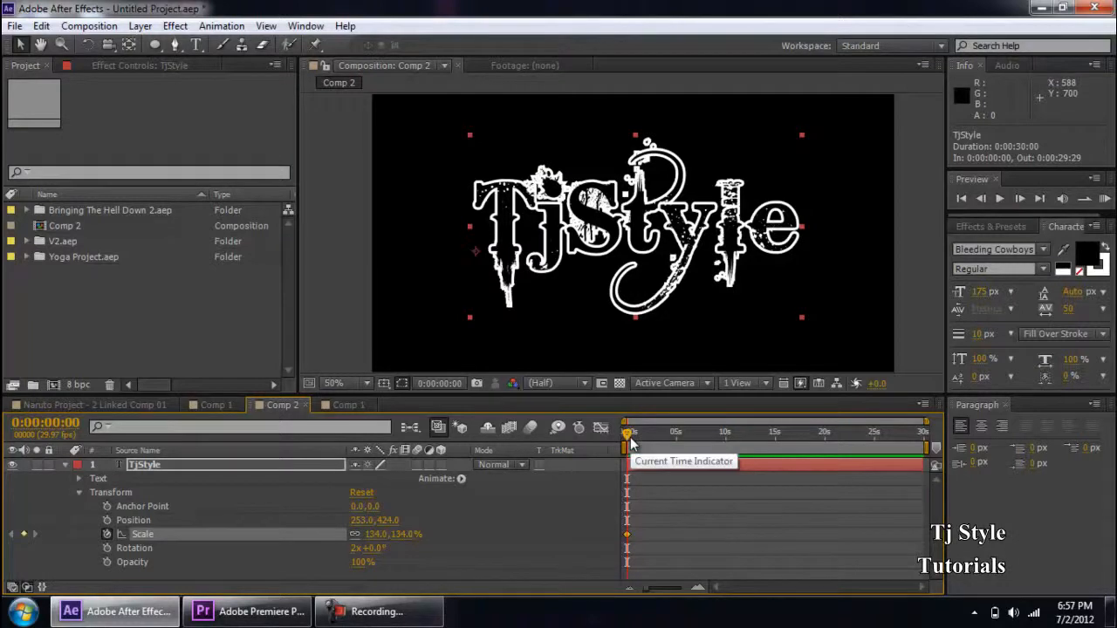
pyautogui.moveTo(630, 443); pyautogui.dragTo(637, 438)
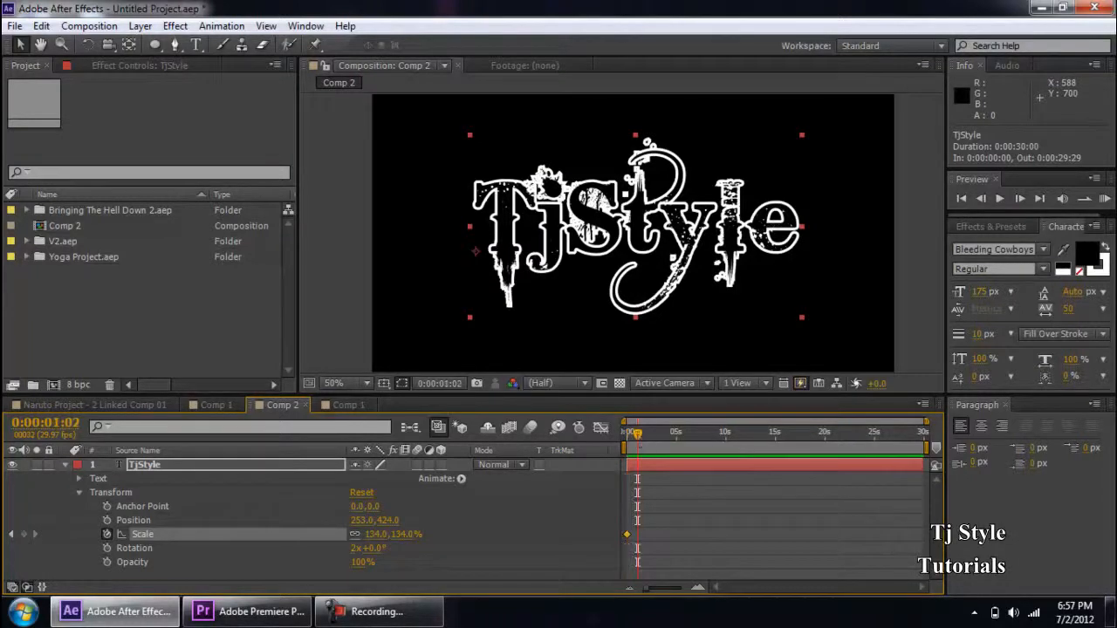
pyautogui.click(428, 618)
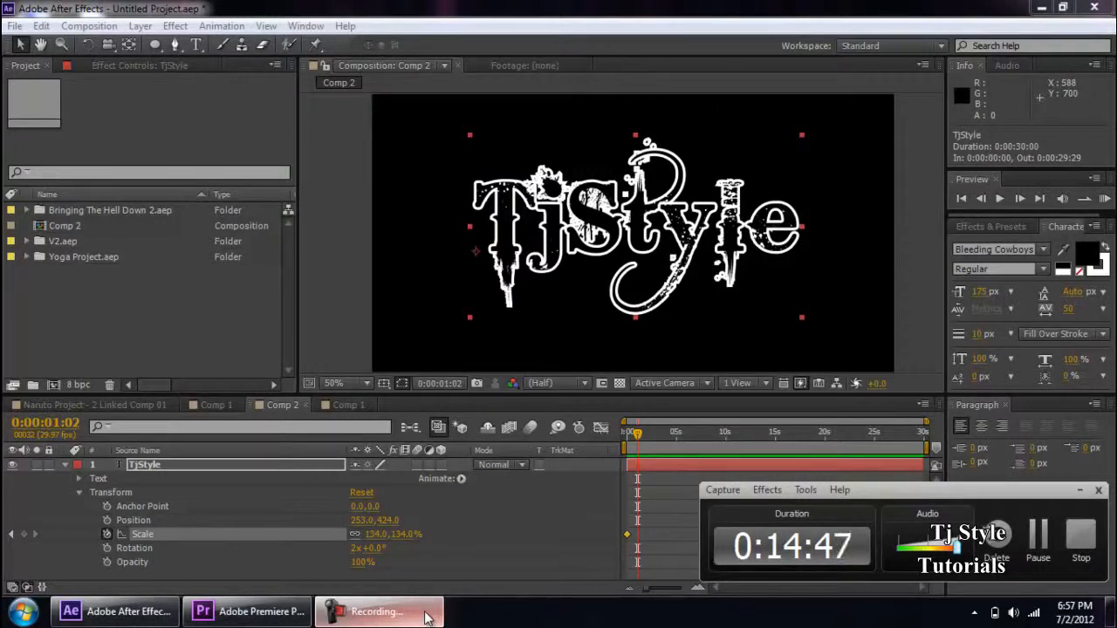
pyautogui.click(427, 617)
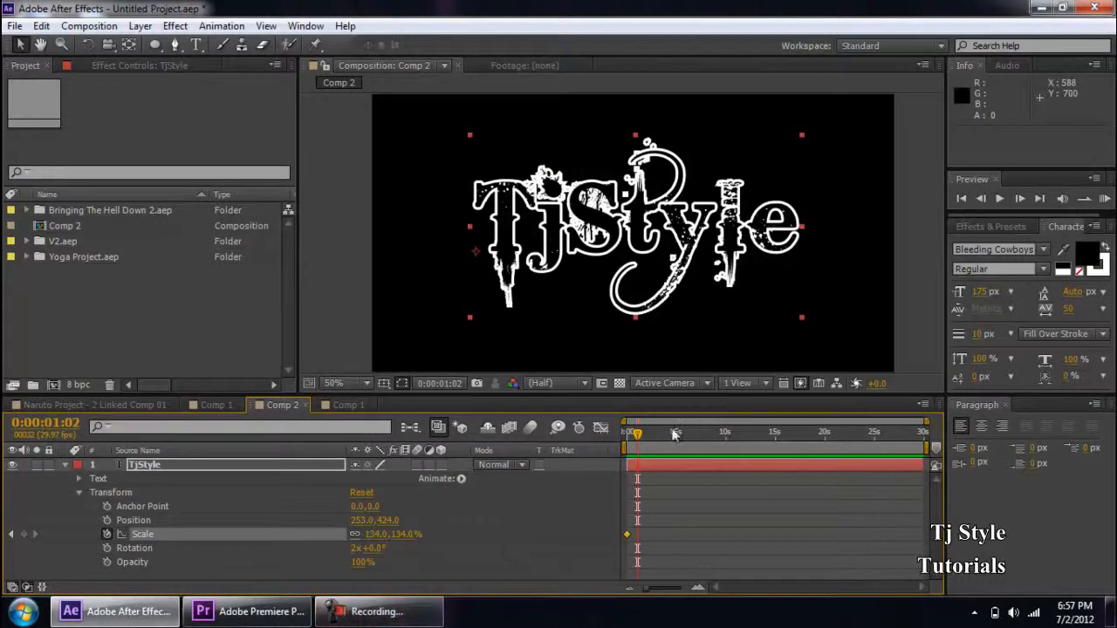
pyautogui.moveTo(640, 436); pyautogui.dragTo(677, 436)
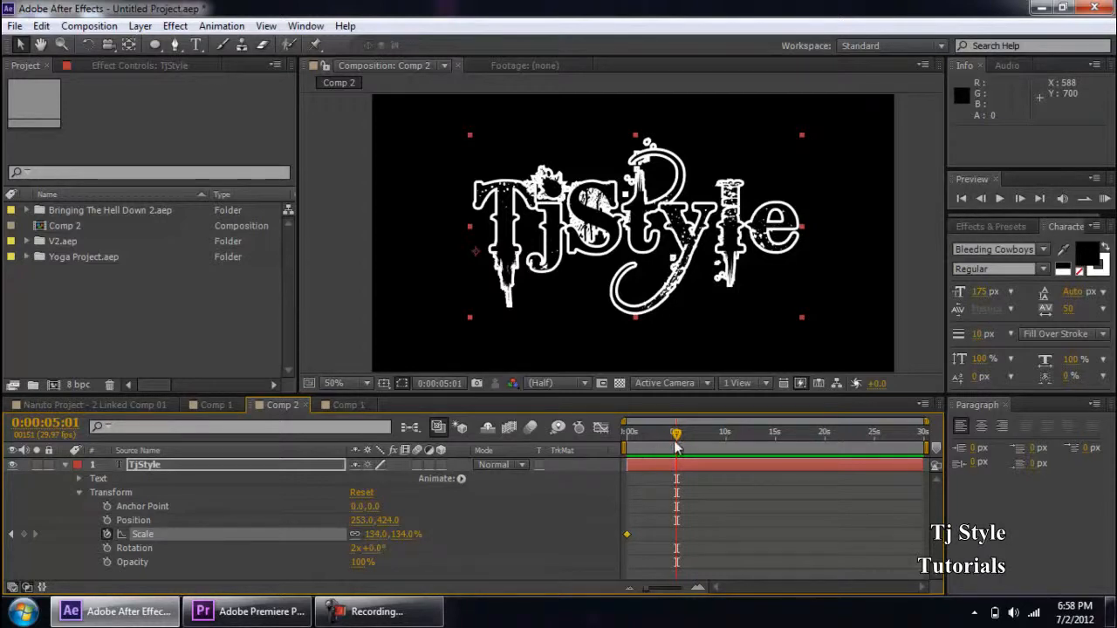
pyautogui.moveTo(666, 435)
pyautogui.mouseDown()
pyautogui.moveTo(620, 438)
pyautogui.moveTo(672, 438)
pyautogui.moveTo(625, 439)
pyautogui.moveTo(651, 442)
pyautogui.mouseUp()
pyautogui.click(379, 613)
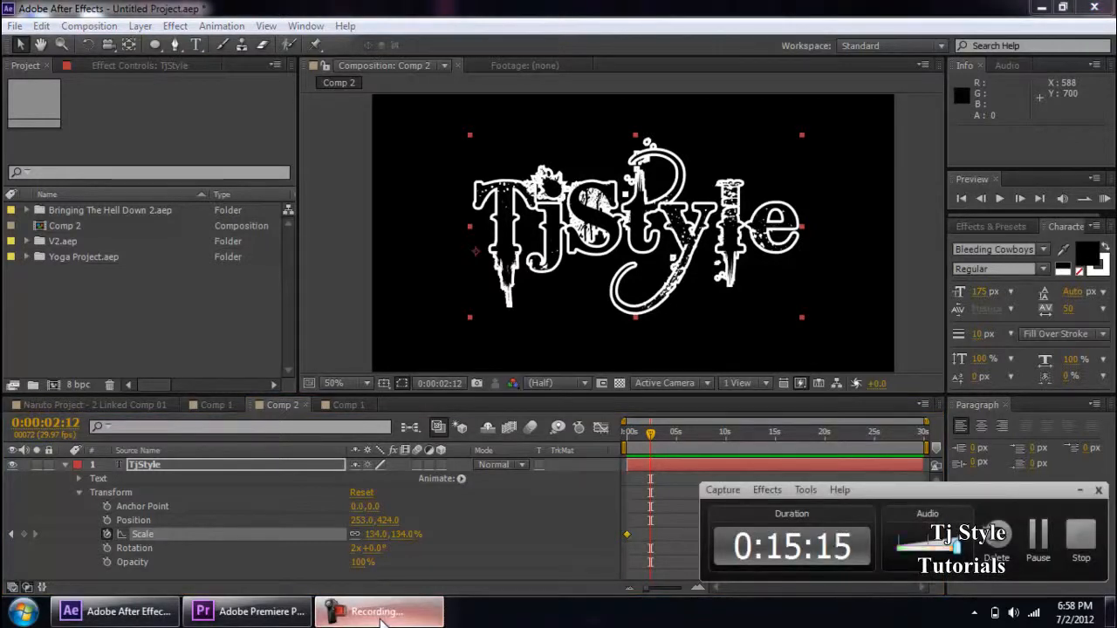
pyautogui.click(380, 613)
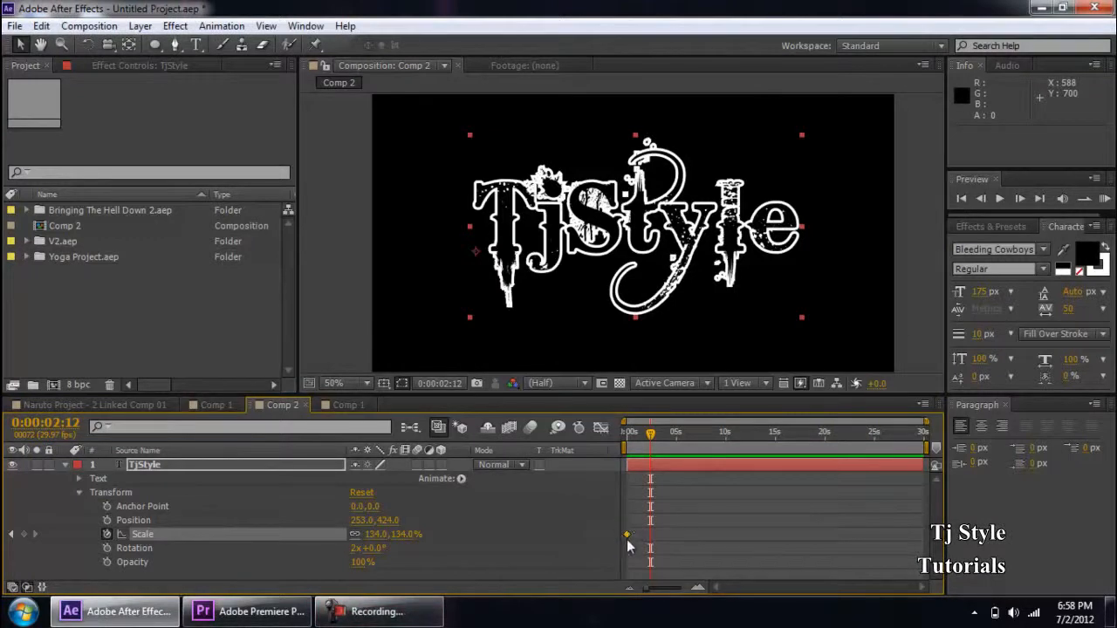
# Step: Collapse the TjStyle layer's properties and return the current time to 0:00:00:00
pyautogui.click(657, 467)
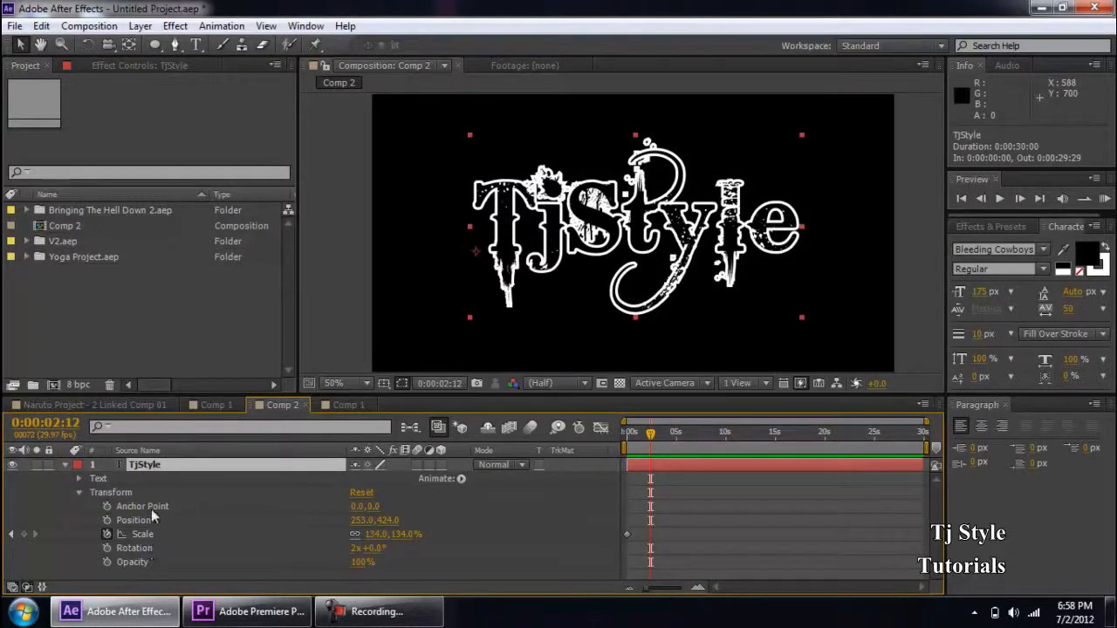
pyautogui.press('Return')
pyautogui.press('Return')
pyautogui.click(64, 465)
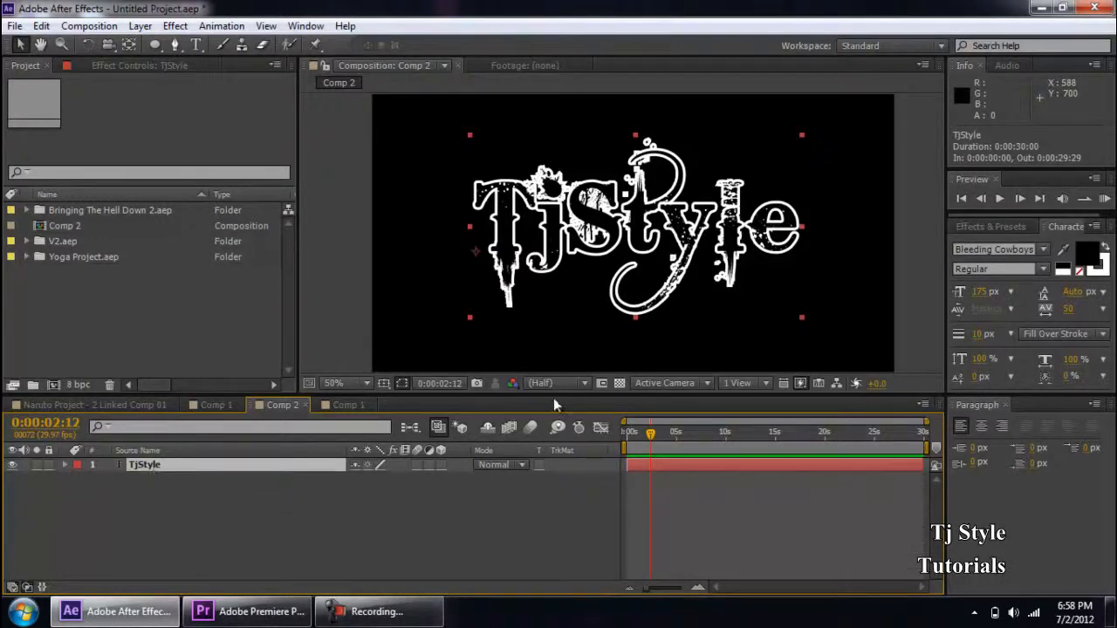
pyautogui.moveTo(651, 433); pyautogui.dragTo(630, 445)
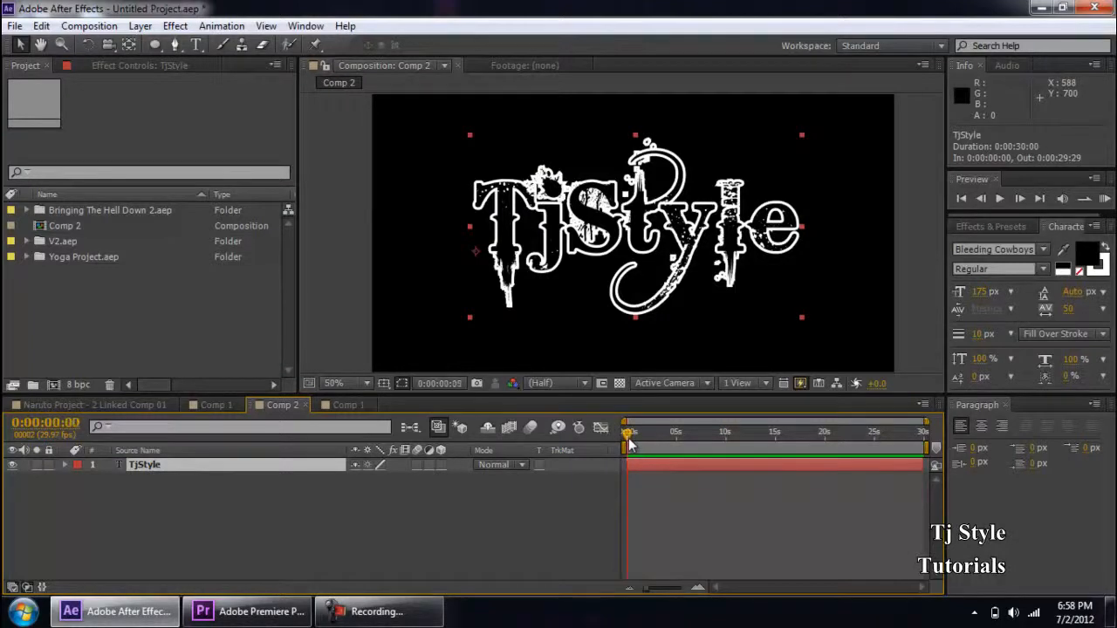
# Step: Reveal only the Scale property of the TjStyle layer and select it
pyautogui.click(188, 498)
pyautogui.click(173, 464)
pyautogui.click(225, 492)
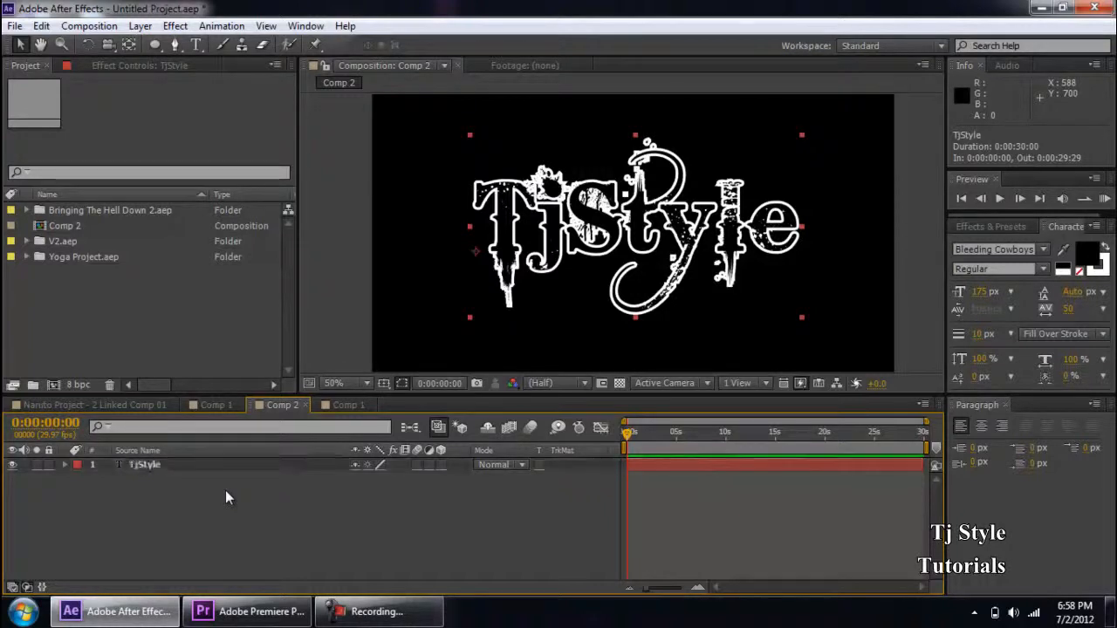
pyautogui.click(176, 463)
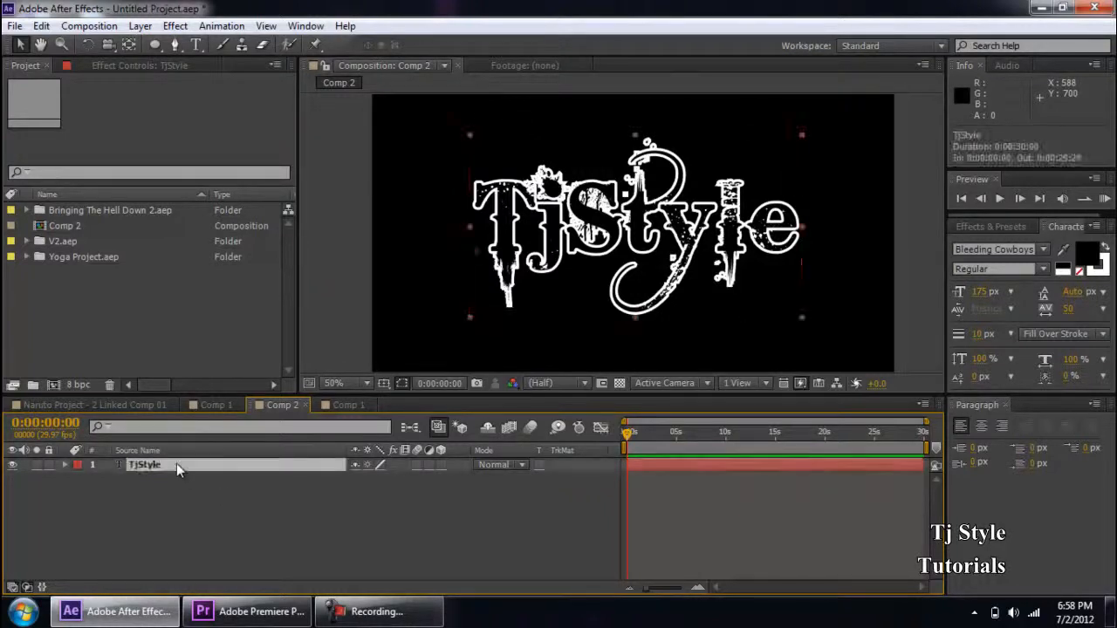
pyautogui.press('s')
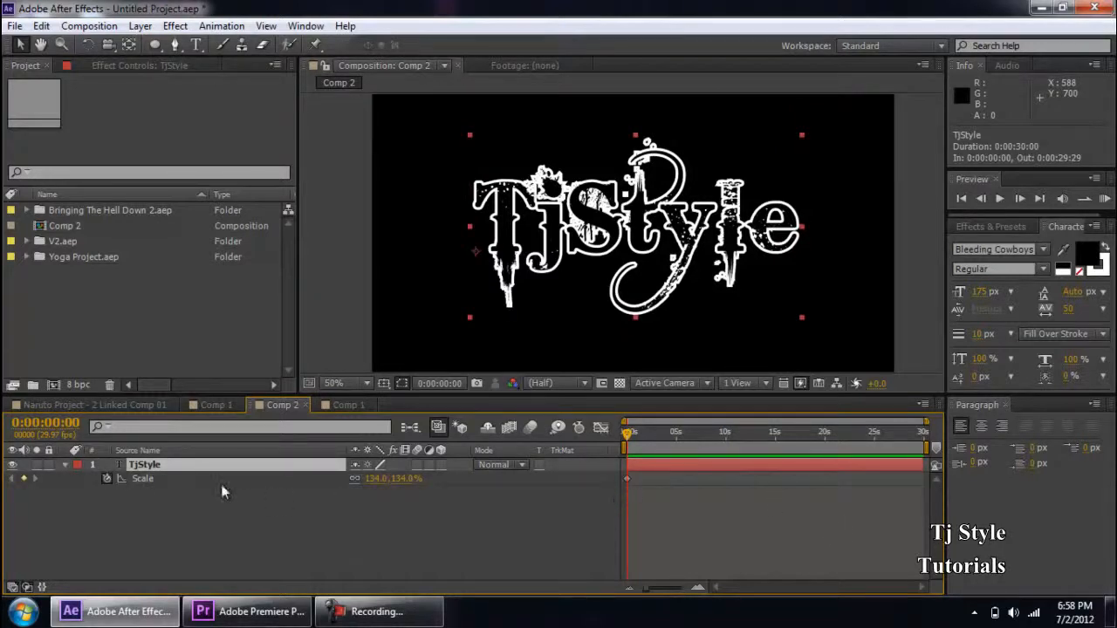
pyautogui.click(138, 478)
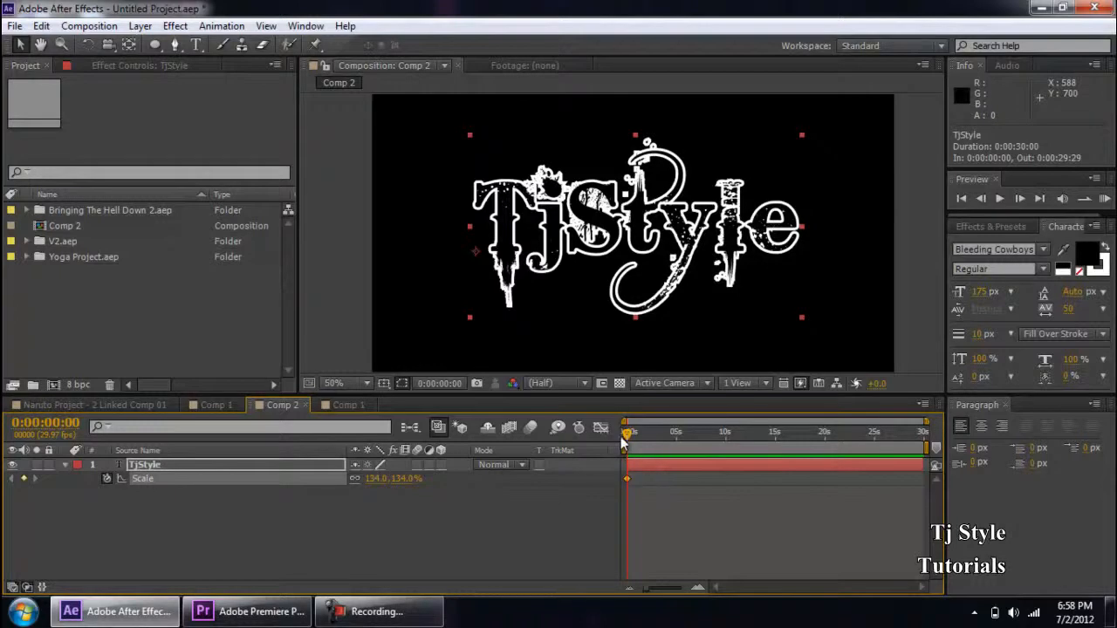
# Step: Reset the Scale keyframe at 0:00:00:00 by toggling keyframing off and on, and set Scale to 252% at 0:00:04:16
pyautogui.moveTo(629, 437)
pyautogui.mouseDown()
pyautogui.moveTo(655, 436)
pyautogui.moveTo(625, 436)
pyautogui.mouseUp()
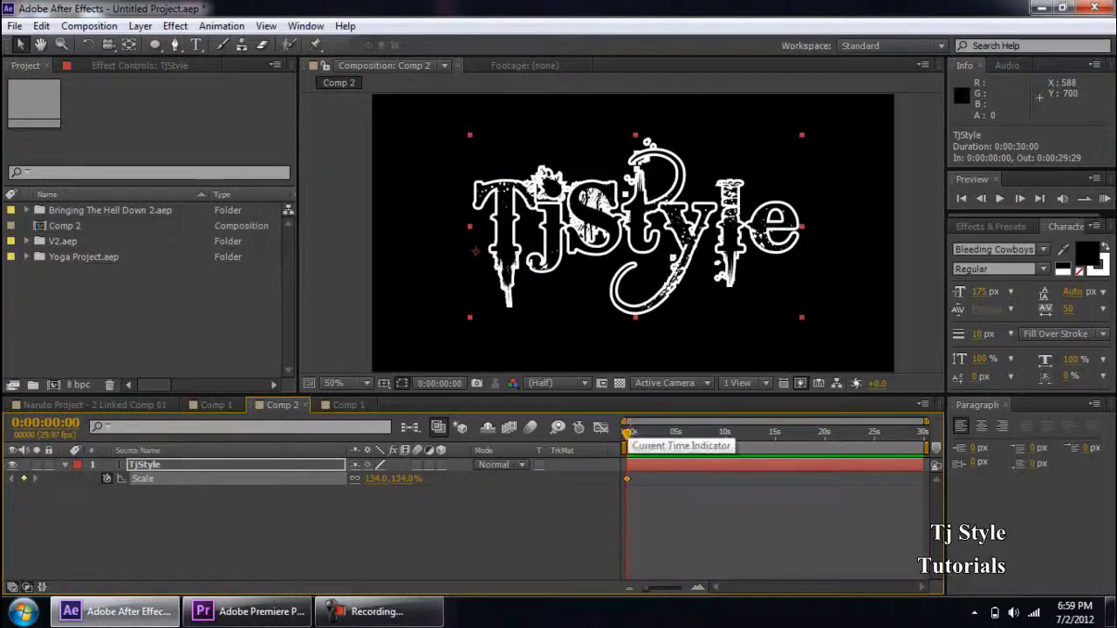
pyautogui.click(107, 479)
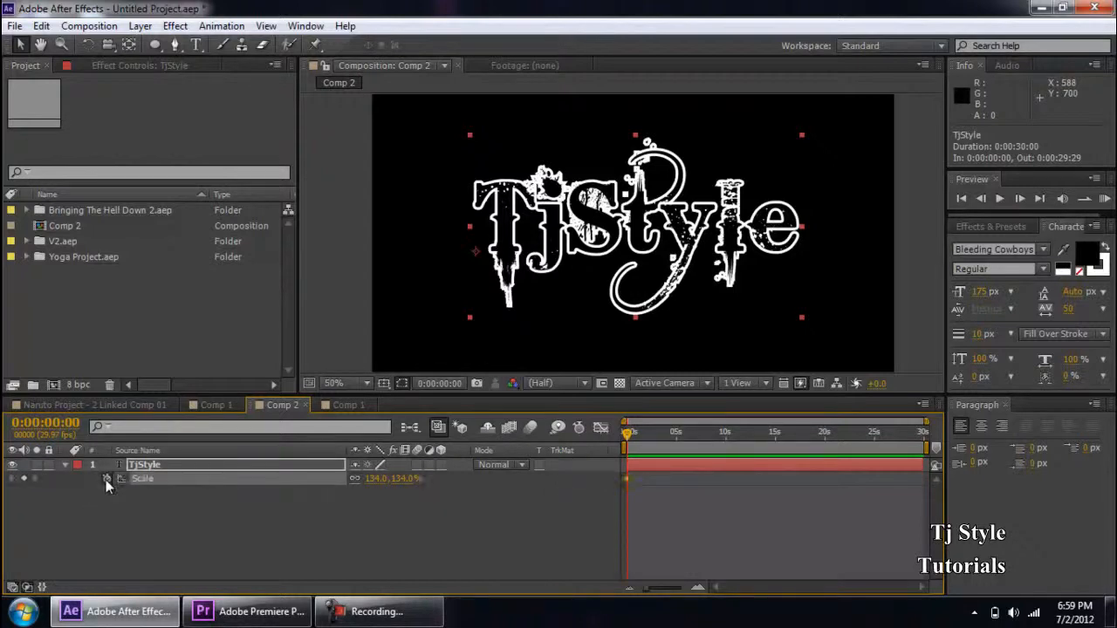
pyautogui.click(108, 479)
pyautogui.moveTo(625, 435); pyautogui.dragTo(672, 444)
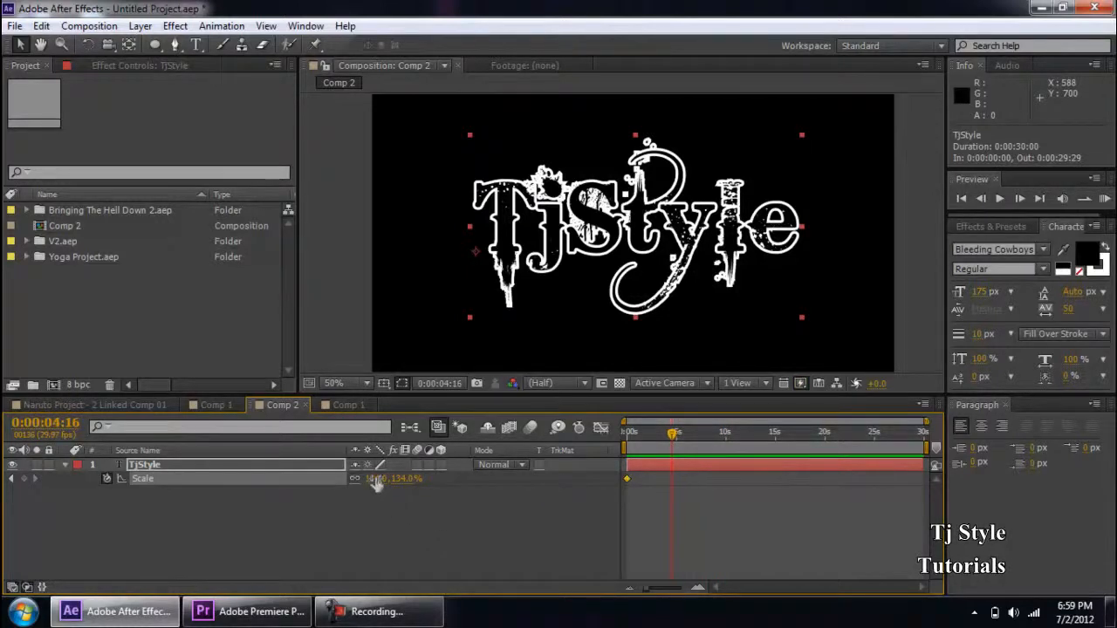
pyautogui.moveTo(375, 485); pyautogui.dragTo(498, 478)
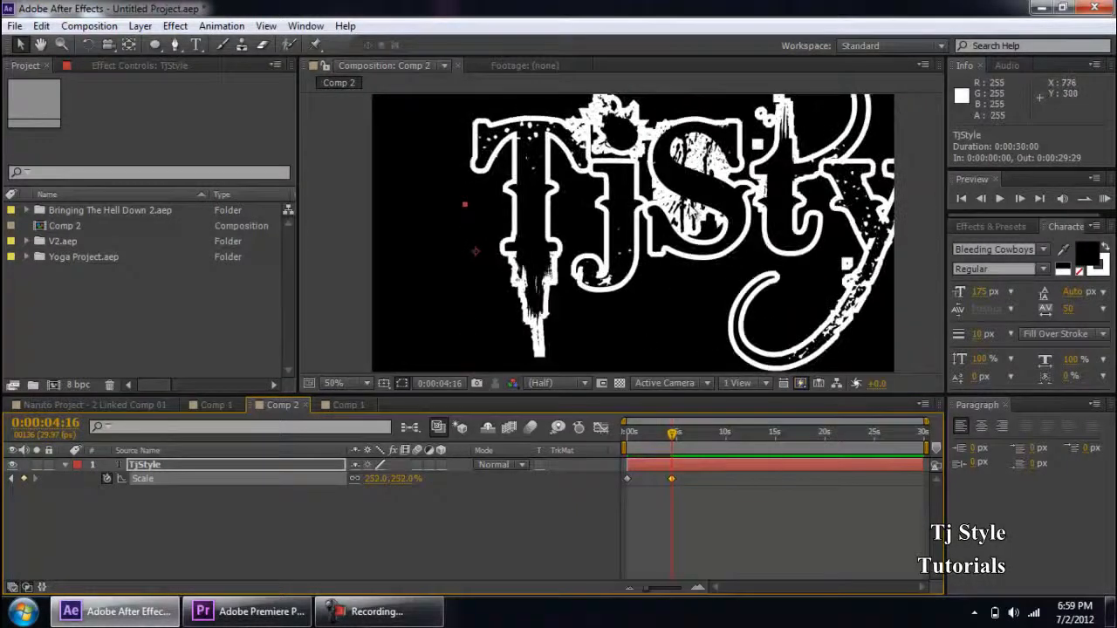
# Step: Move the enlarged TjStyle text in the composition to position -131.0, 468.0 so it is roughly centred
pyautogui.scroll(-1, 690, 209)
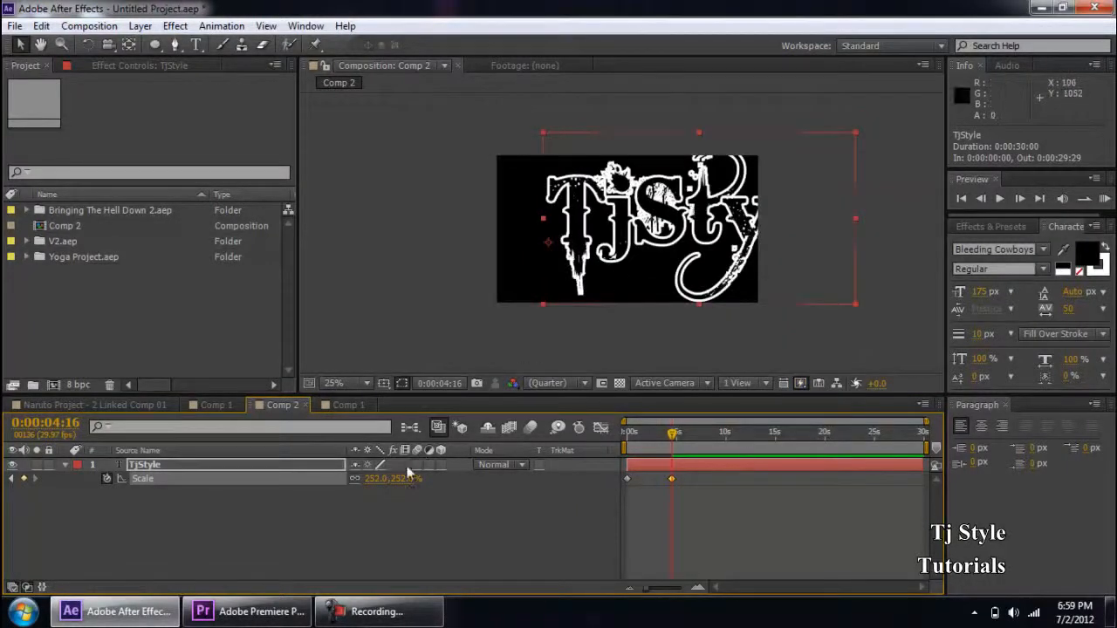
pyautogui.moveTo(695, 225); pyautogui.dragTo(619, 228)
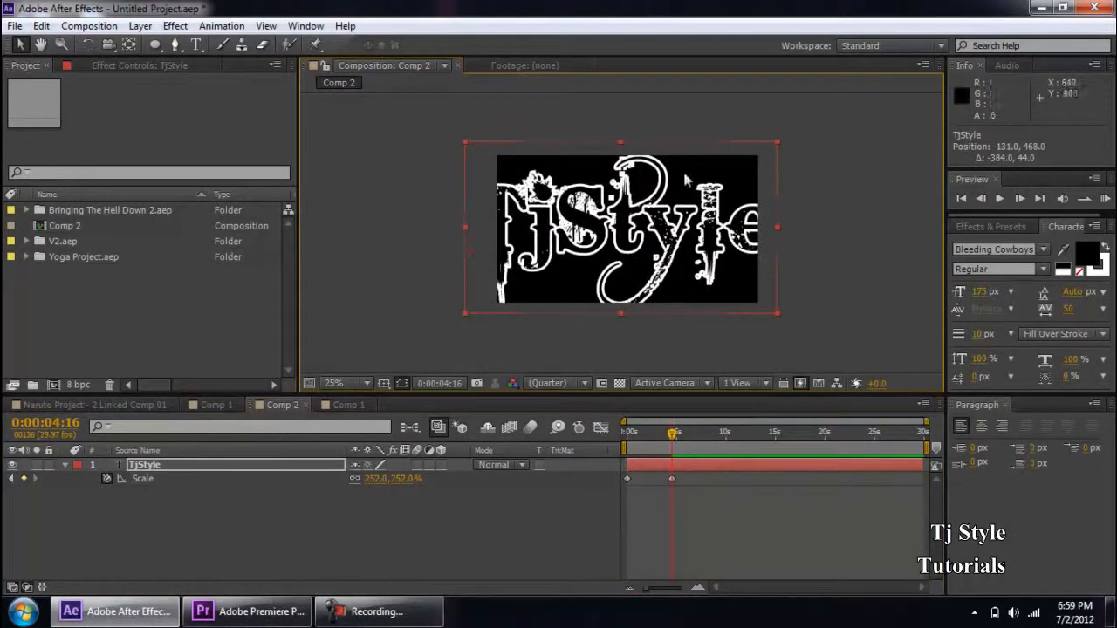
pyautogui.press('.')
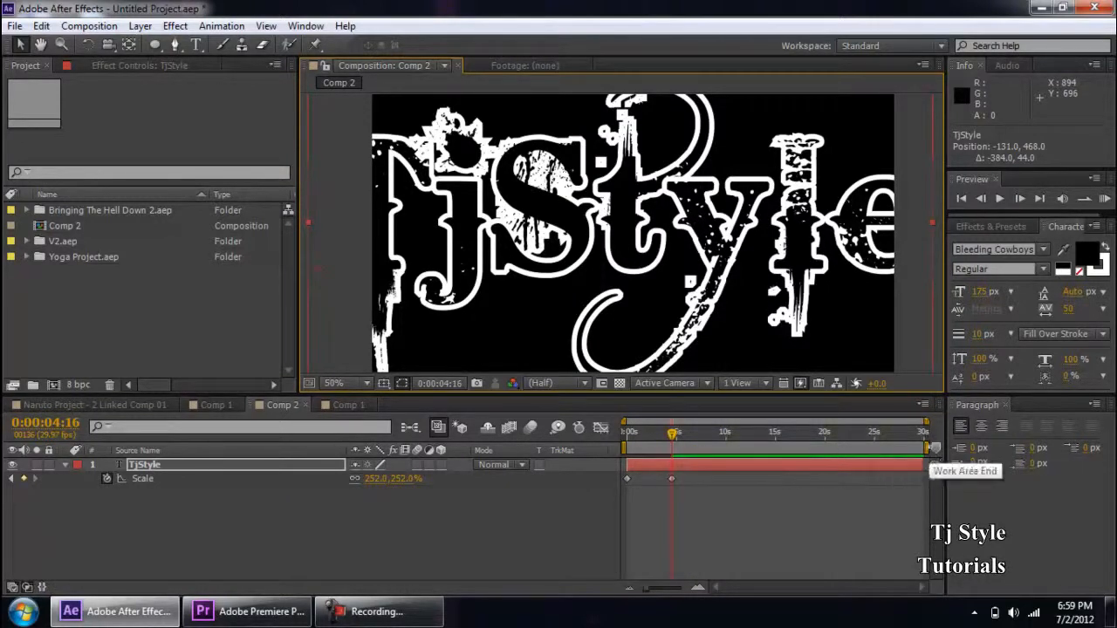
# Step: End the Comp 2 work area at the second Scale keyframe, at 0:00:04:16
pyautogui.moveTo(671, 433); pyautogui.dragTo(762, 437)
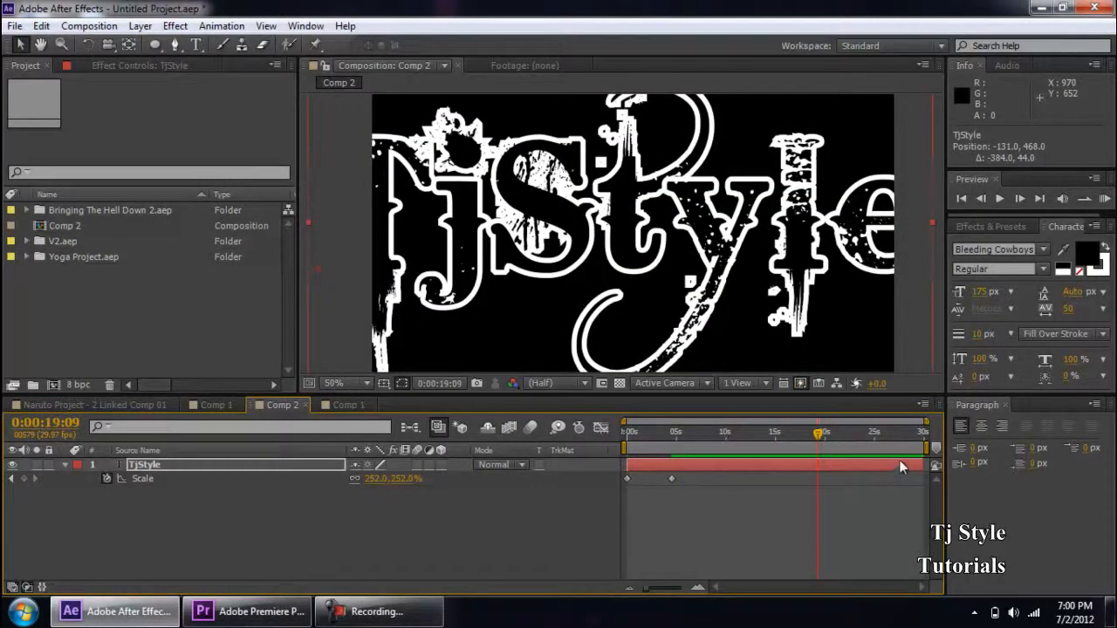
pyautogui.click(676, 431)
pyautogui.moveTo(674, 434); pyautogui.dragTo(673, 434)
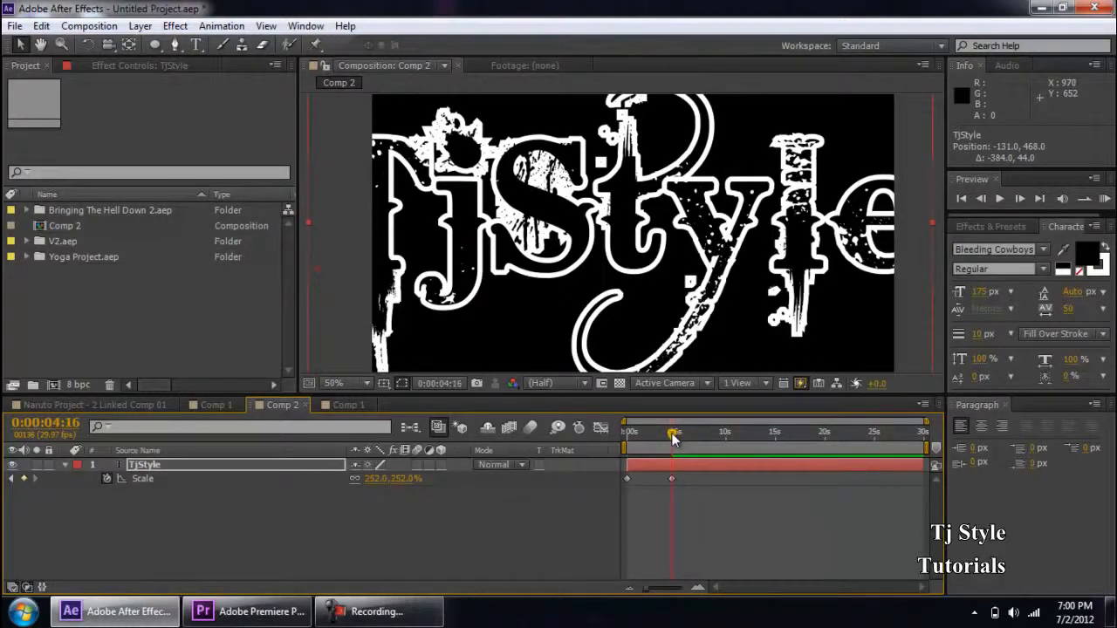
pyautogui.press('End')
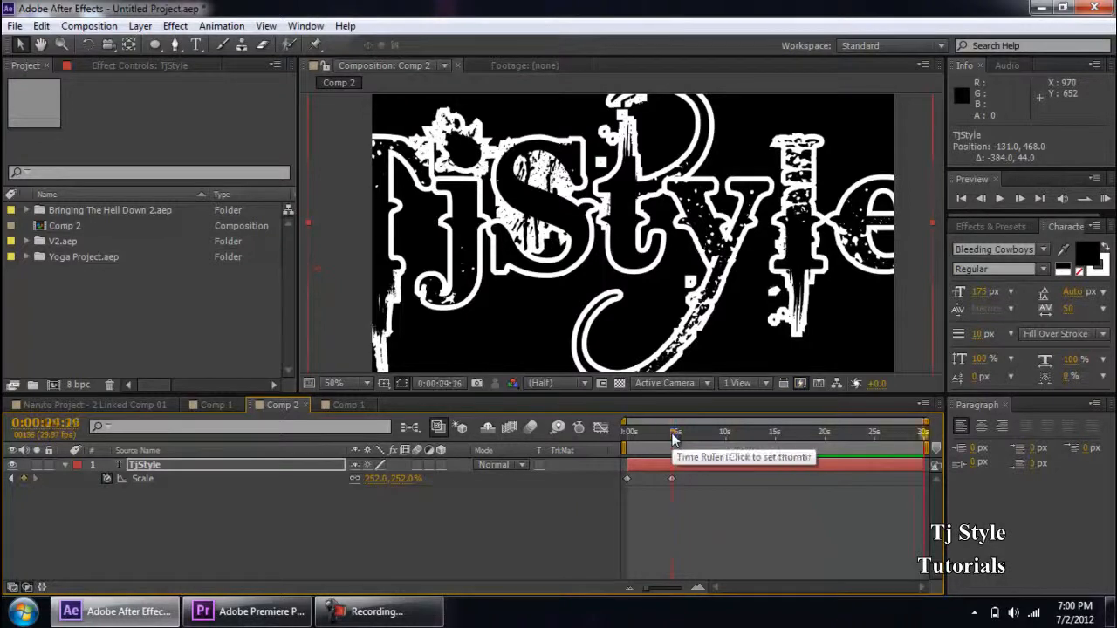
pyautogui.click(673, 436)
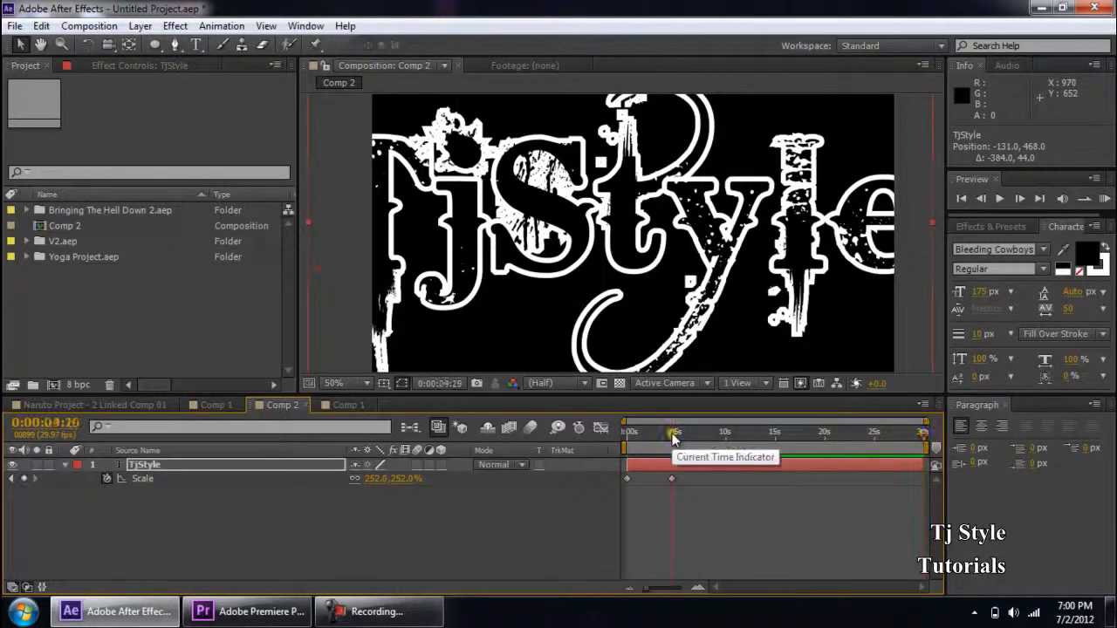
pyautogui.press('n')
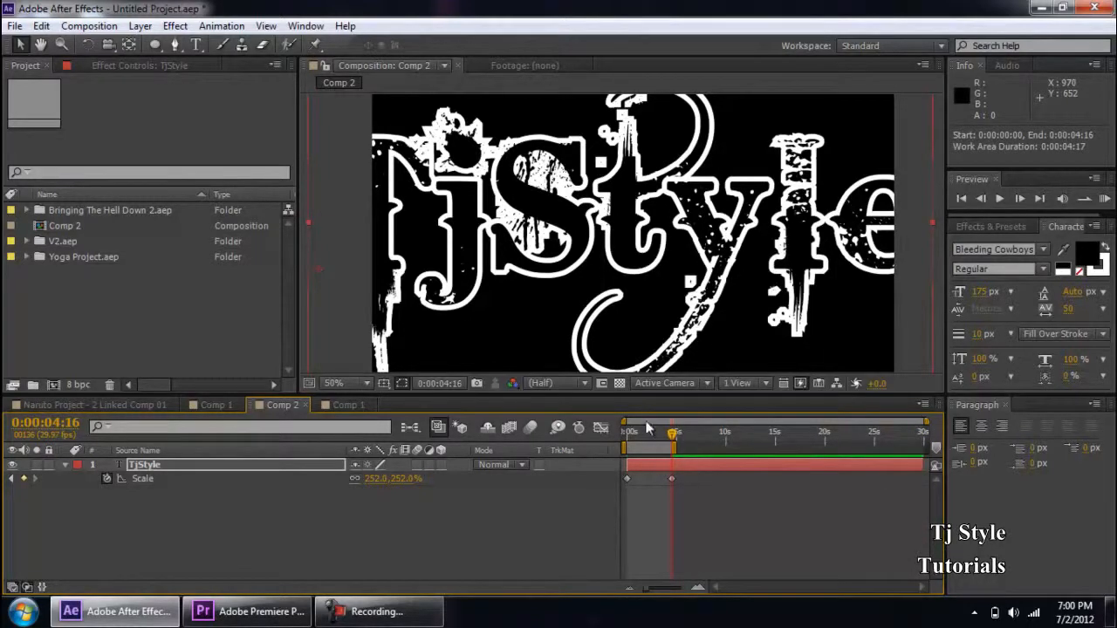
# Step: Run a RAM preview of the scale animation from 0:00:00:00, stop it and scrub to 0:00:05:18
pyautogui.moveTo(676, 431); pyautogui.dragTo(602, 434)
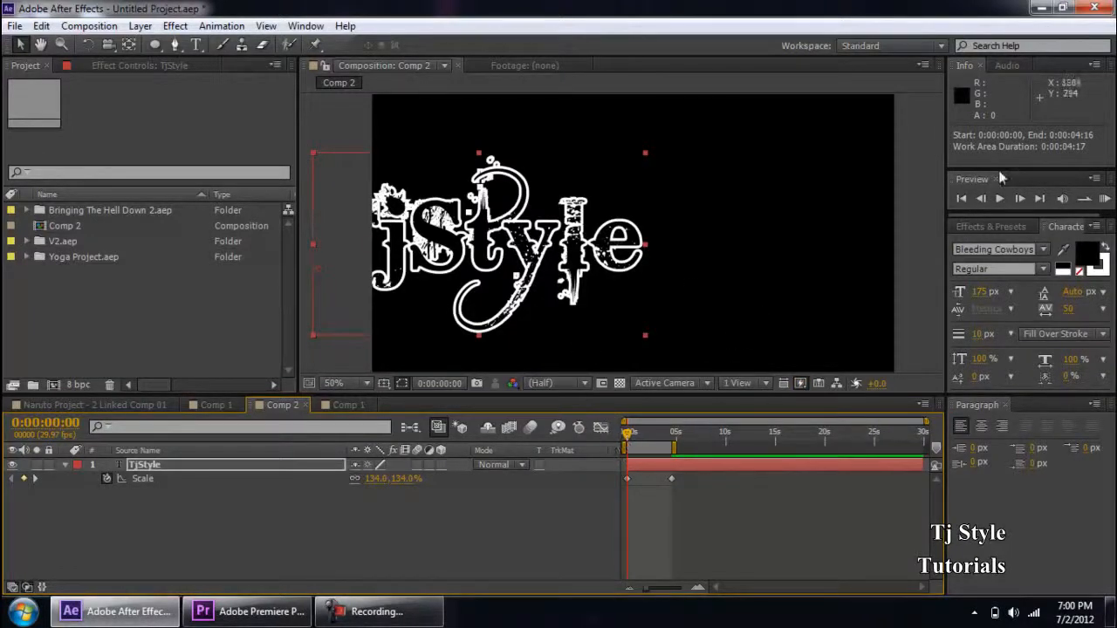
pyautogui.click(1104, 199)
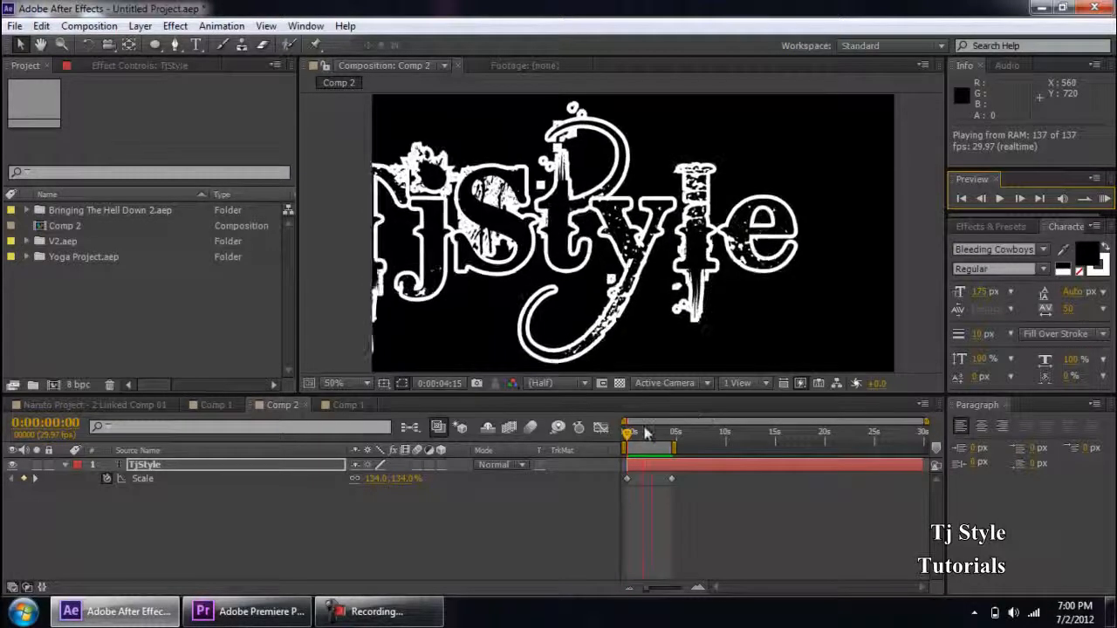
pyautogui.press('space')
pyautogui.moveTo(630, 439); pyautogui.dragTo(684, 441)
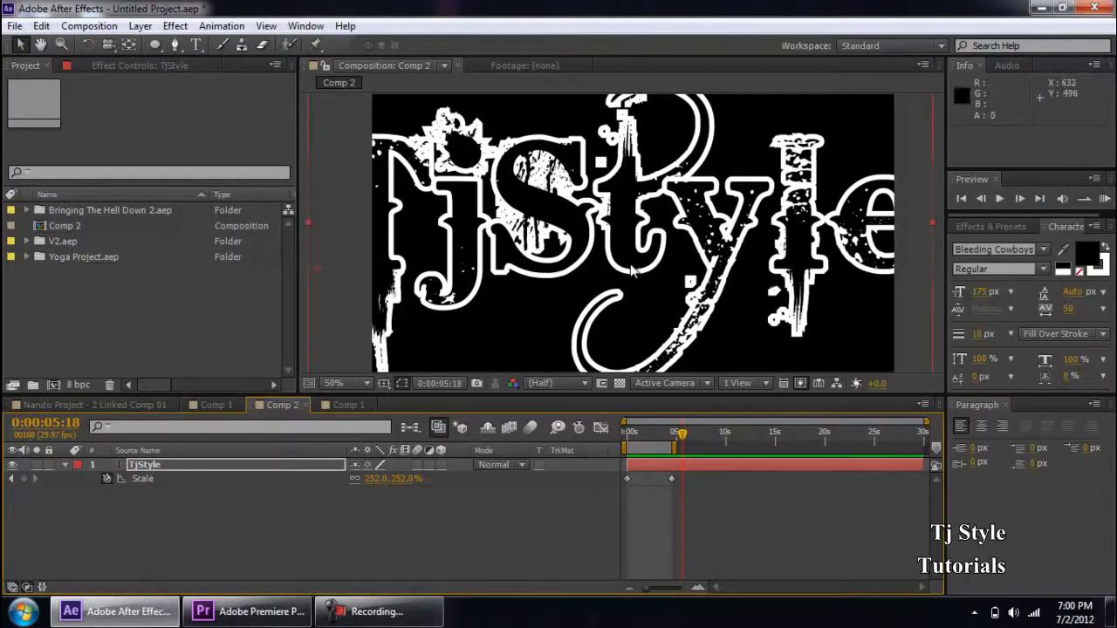
# Step: Expand the TjStyle layer to show all of its Transform properties
pyautogui.click(170, 467)
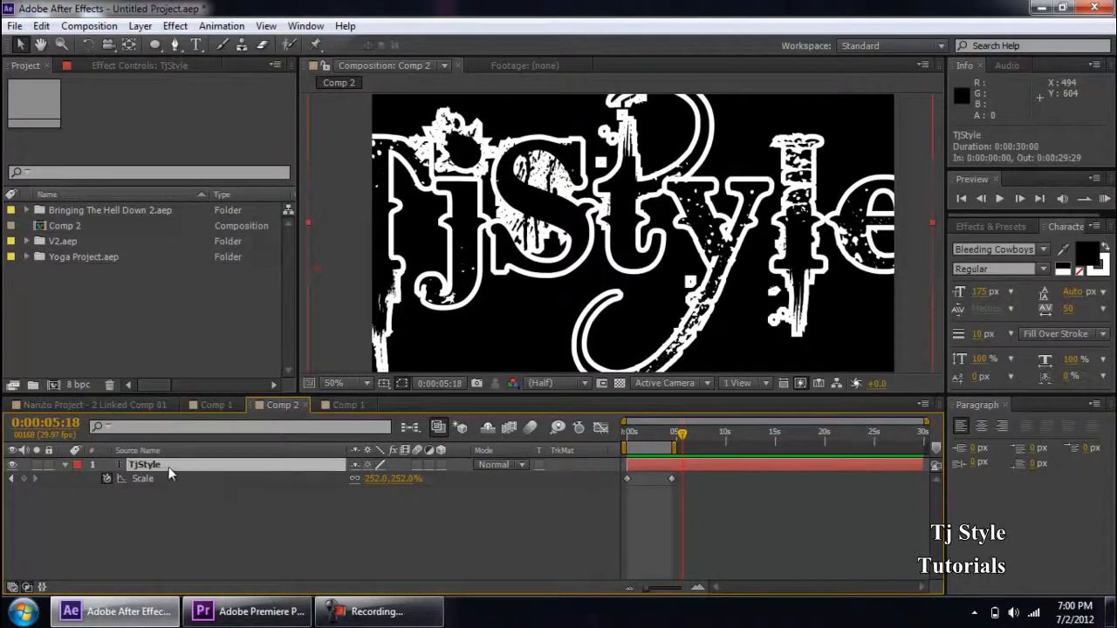
pyautogui.click(64, 464)
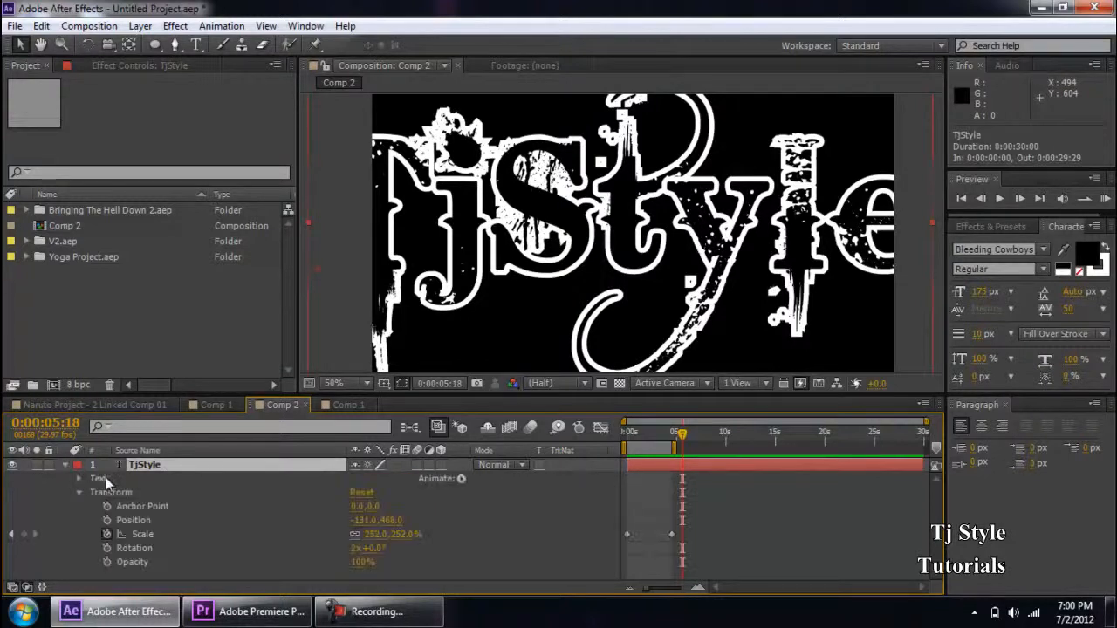
pyautogui.click(86, 491)
pyautogui.click(80, 492)
pyautogui.click(79, 493)
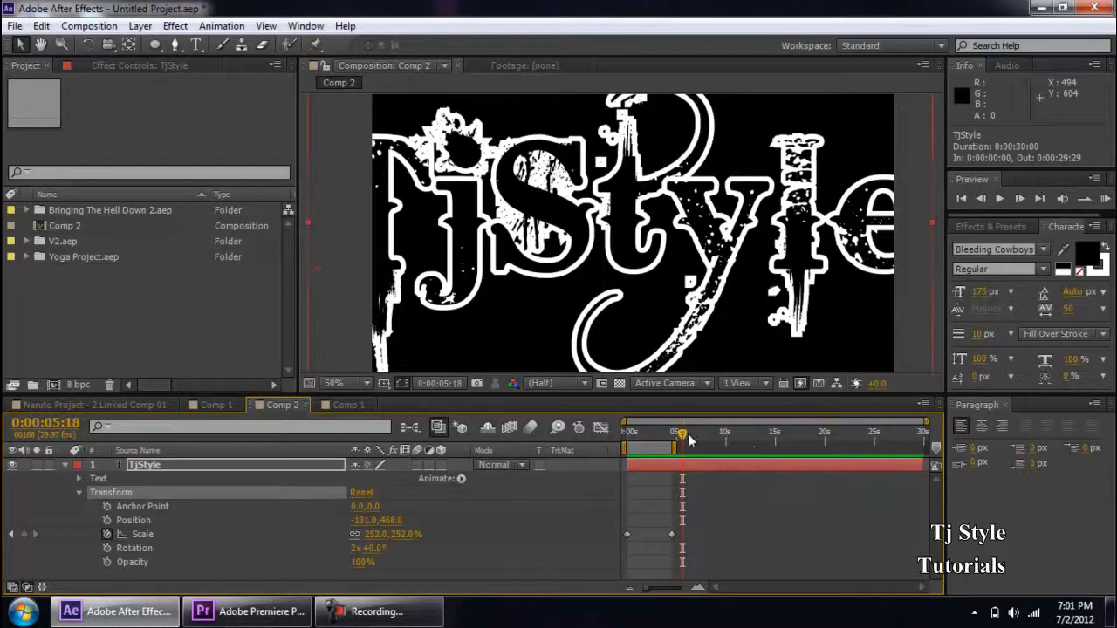
# Step: Enable keyframing for the TjStyle layer's Position at 0:00:00:00
pyautogui.moveTo(680, 435); pyautogui.dragTo(602, 437)
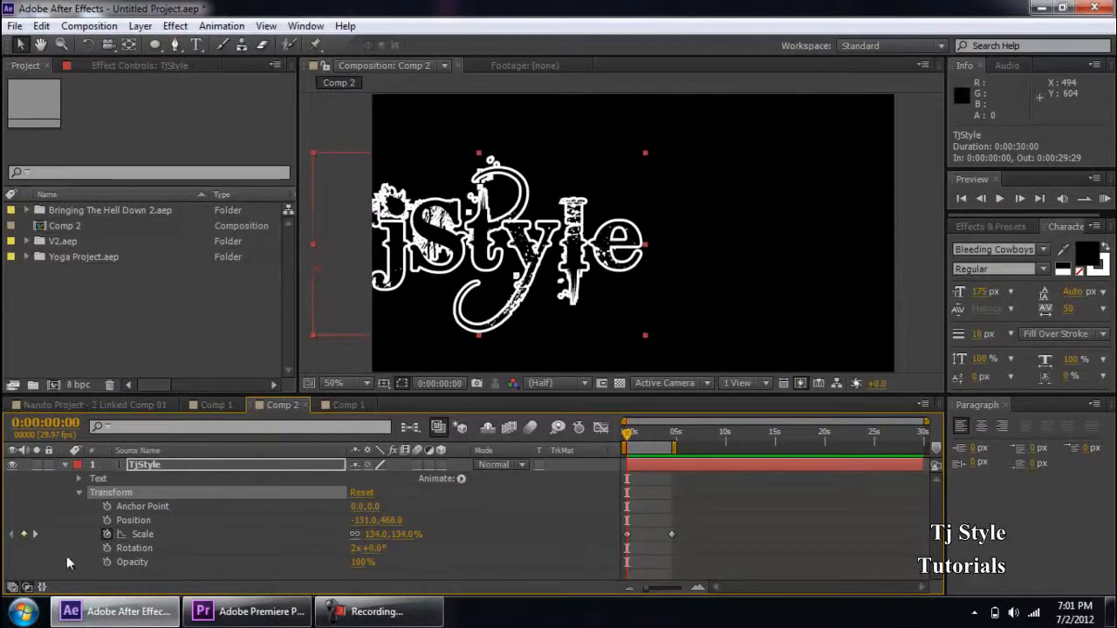
pyautogui.click(131, 521)
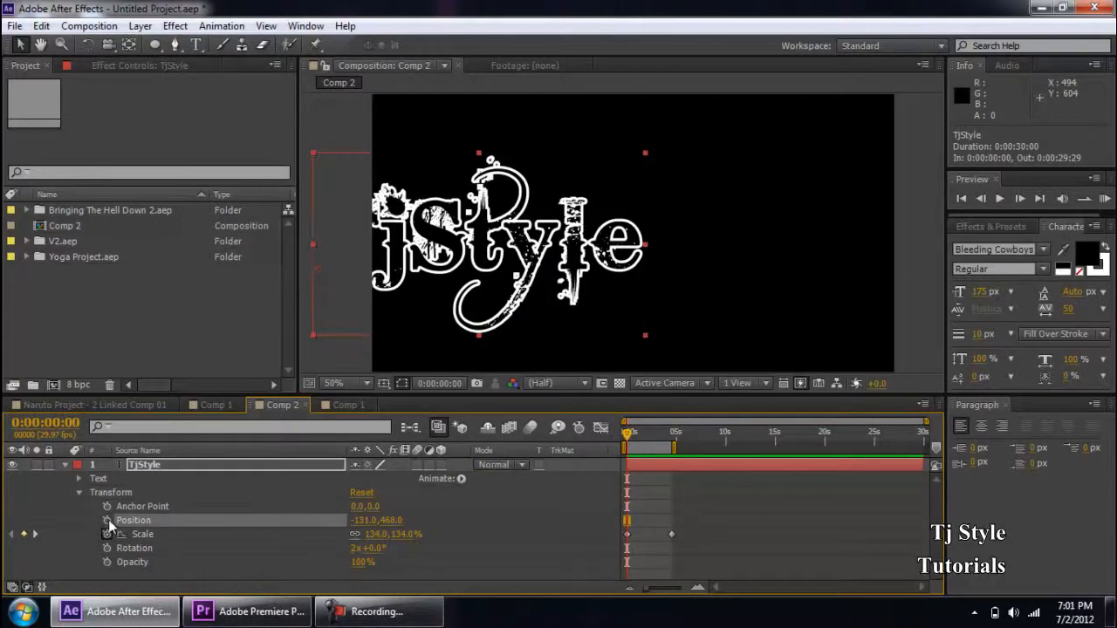
pyautogui.click(107, 521)
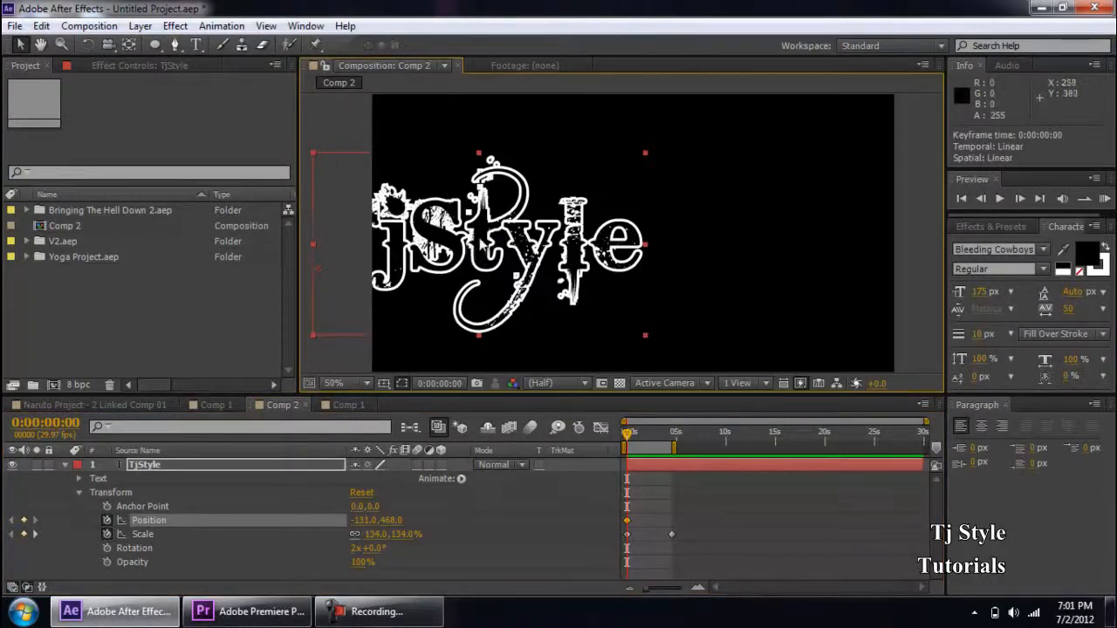
# Step: Position the TjStyle layer at 243.0, 434.0 at 0:00:00:00 and at -117.0, 478.0 at 0:00:04:16
pyautogui.moveTo(480, 237); pyautogui.dragTo(638, 223)
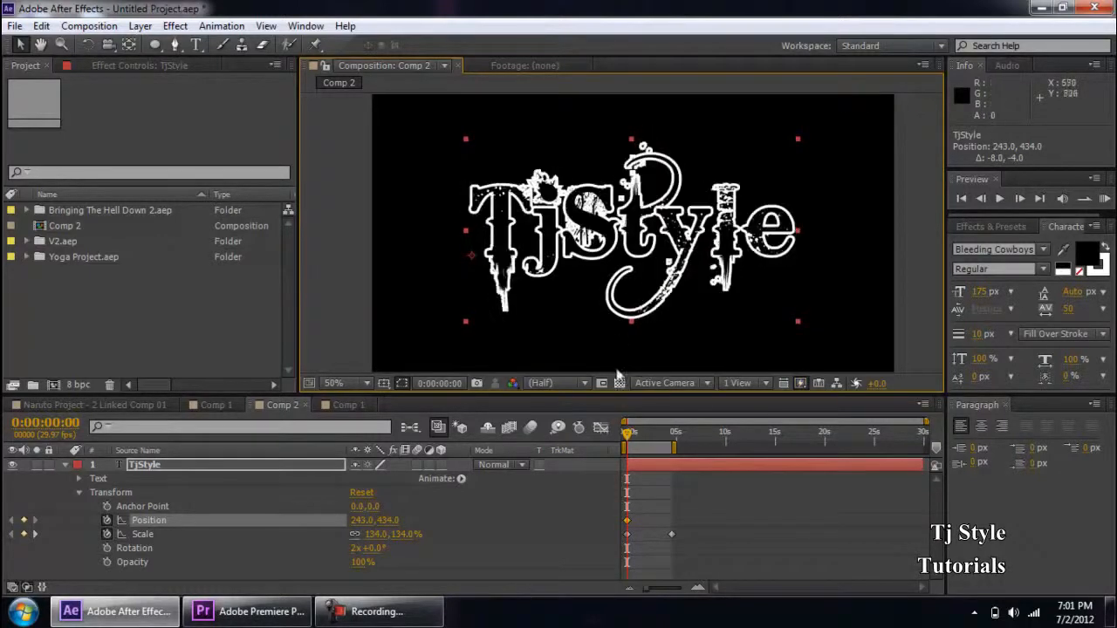
pyautogui.moveTo(631, 437); pyautogui.dragTo(674, 436)
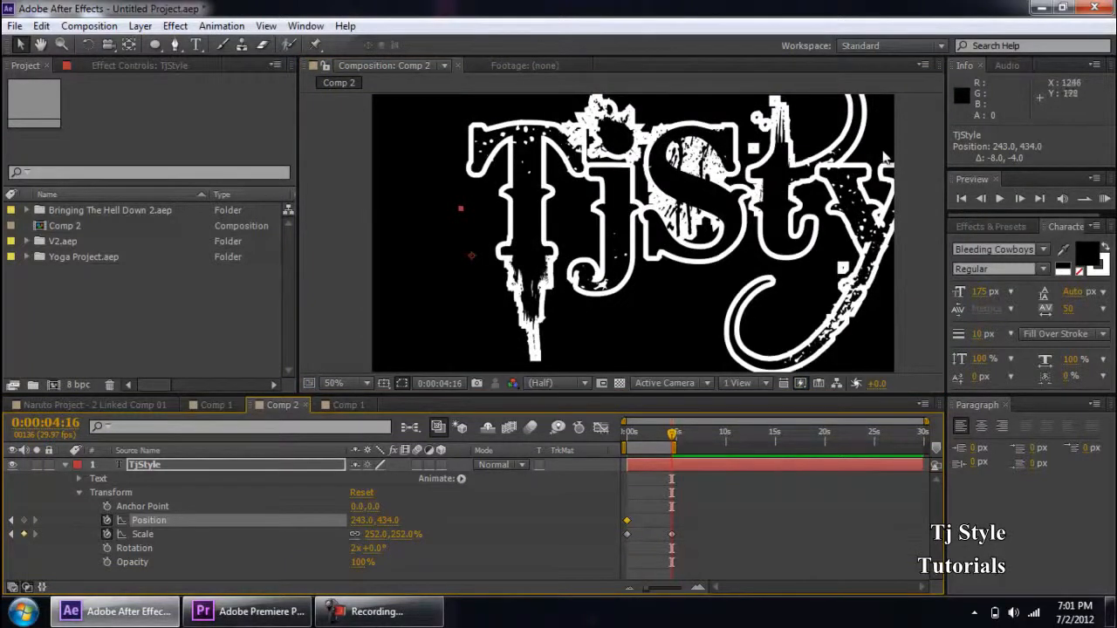
pyautogui.scroll(-2, 881, 149)
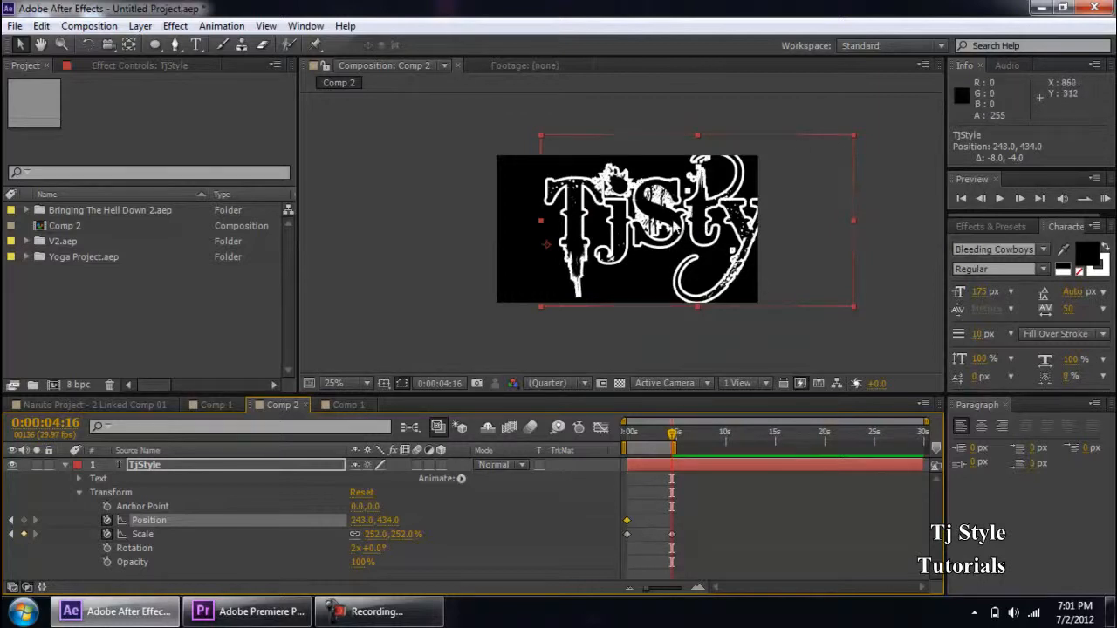
pyautogui.moveTo(676, 221); pyautogui.dragTo(590, 233)
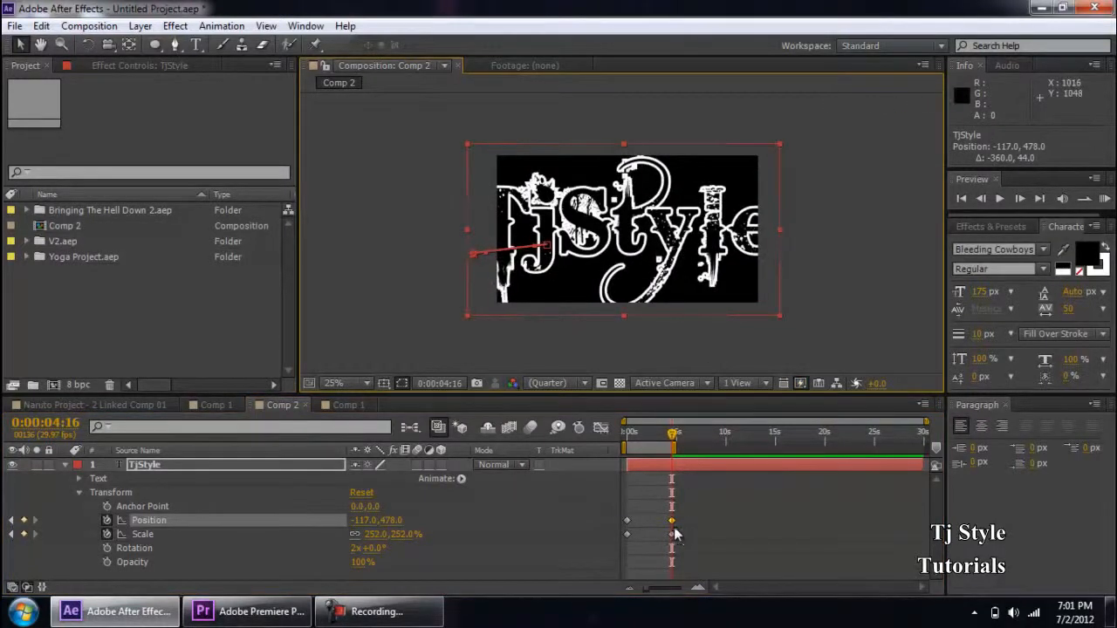
# Step: Run a RAM preview of the combined Position and Scale animation, stop it and scrub to 0:00:01:19
pyautogui.moveTo(672, 444); pyautogui.dragTo(581, 431)
pyautogui.scroll(2, 665, 310)
pyautogui.click(1105, 198)
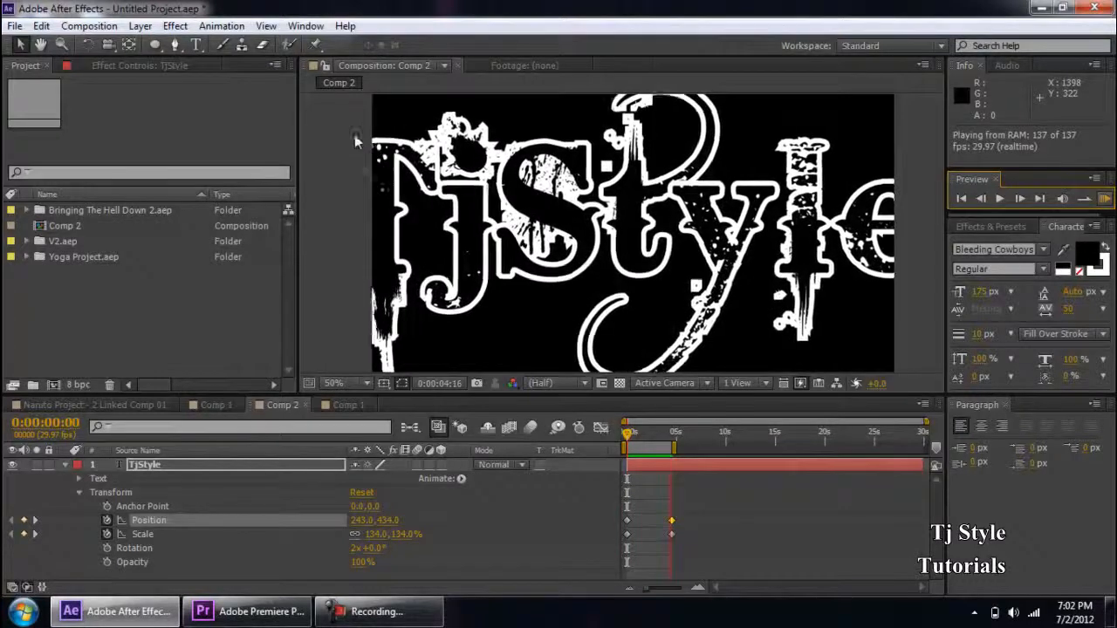
pyautogui.press('space')
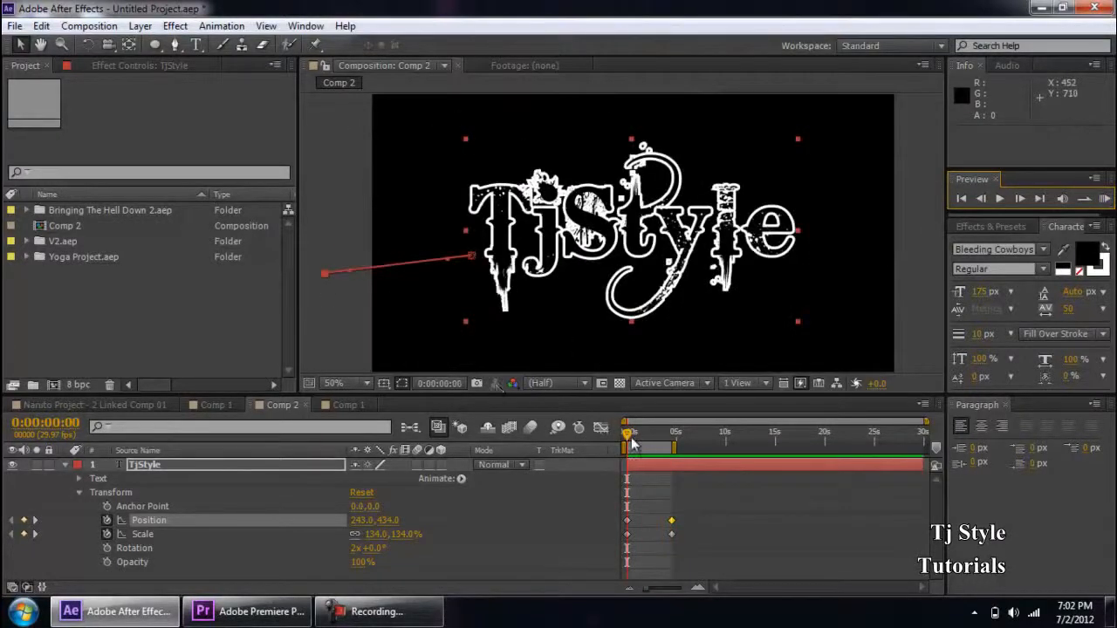
pyautogui.moveTo(628, 441); pyautogui.dragTo(643, 438)
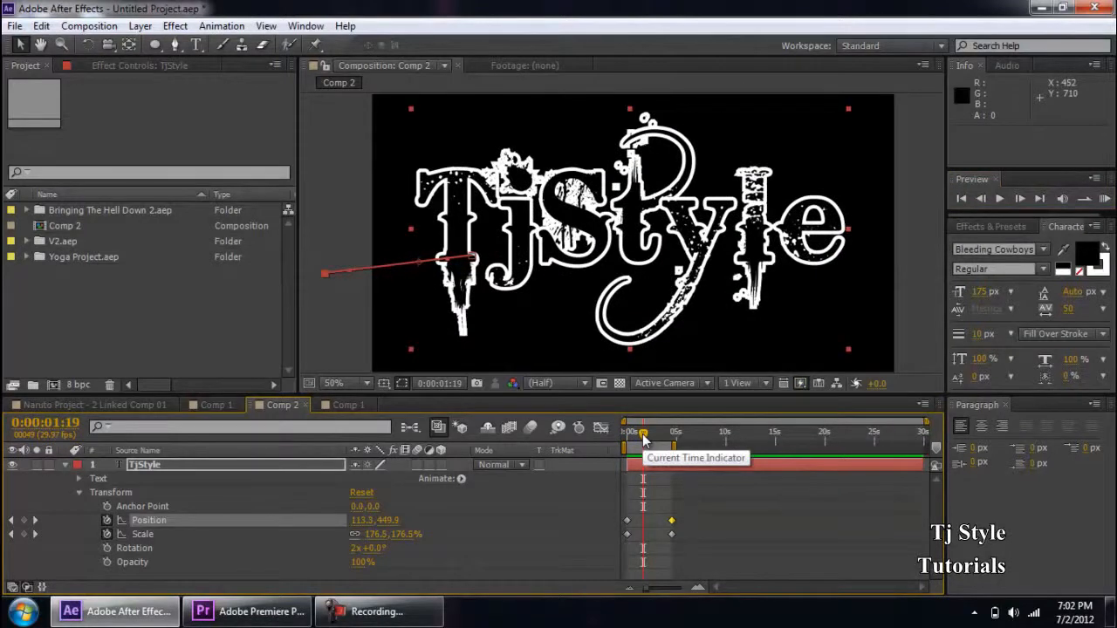
pyautogui.click(433, 622)
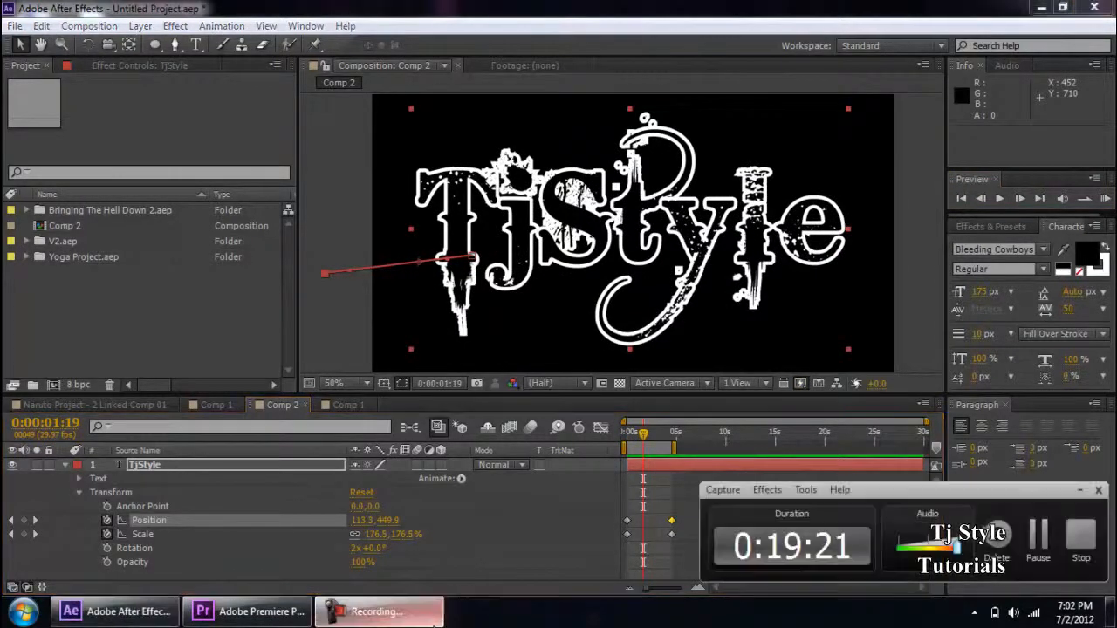
pyautogui.click(434, 614)
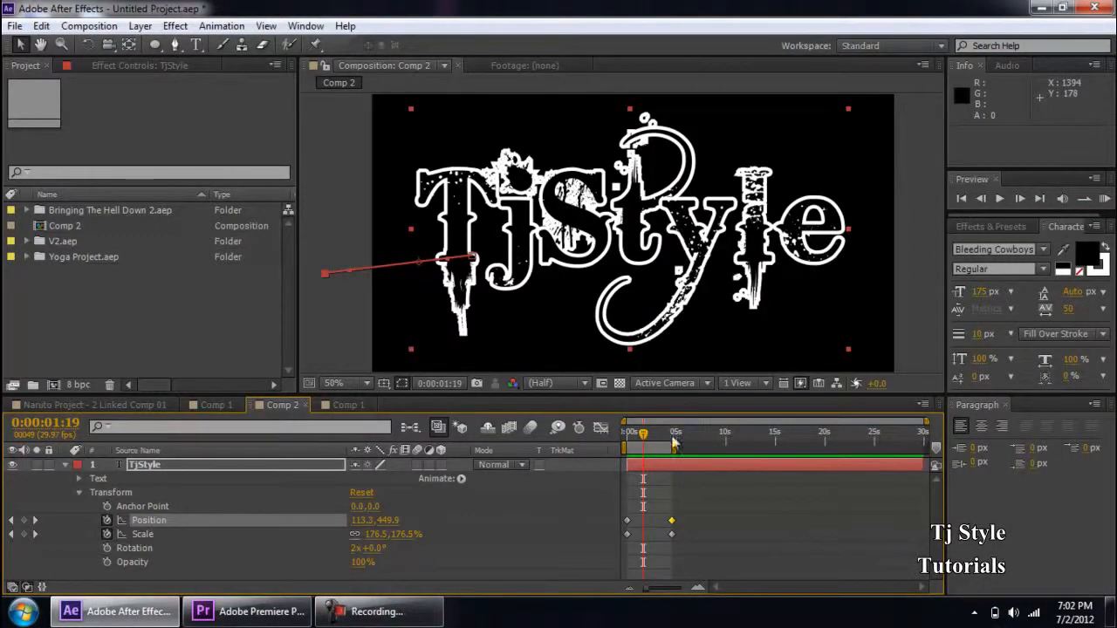
# Step: Examine the spacing of the Position and Scale keyframes around 0:00:04:15 and 0:00:04:16 at frame level and across the full timeline
pyautogui.moveTo(644, 441); pyautogui.dragTo(674, 443)
pyautogui.moveTo(689, 592); pyautogui.dragTo(684, 574)
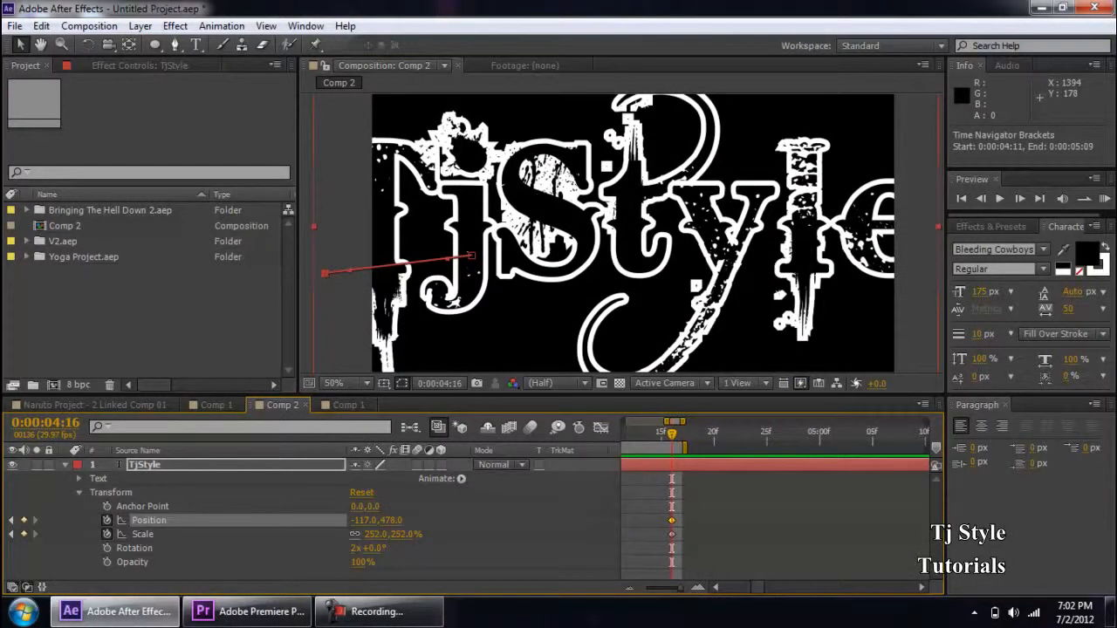
pyautogui.moveTo(674, 443); pyautogui.dragTo(662, 436)
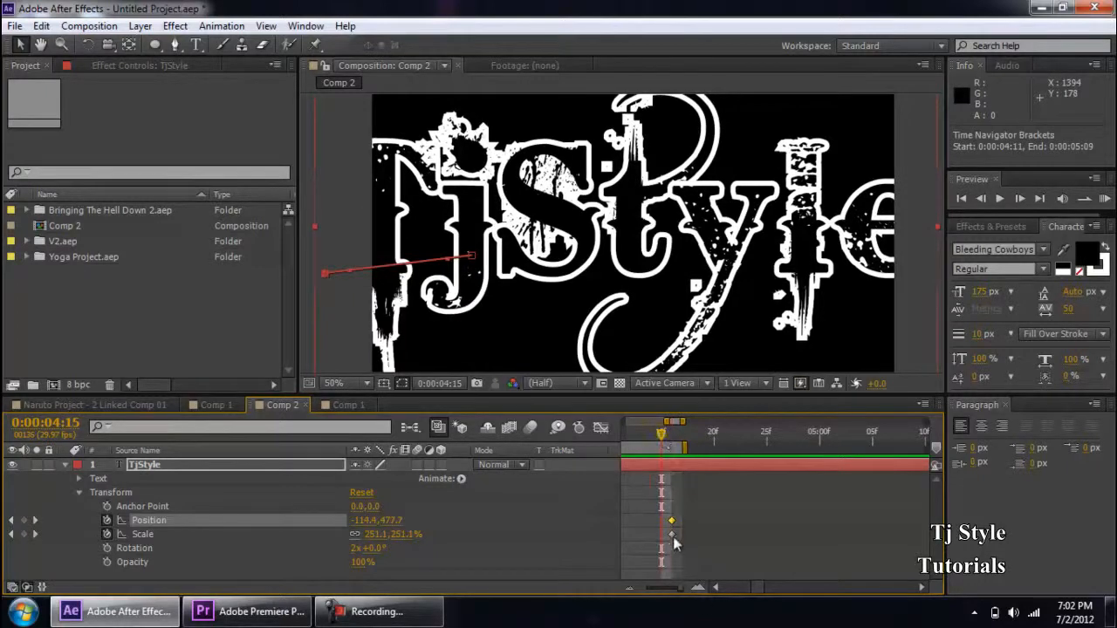
pyautogui.click(672, 520)
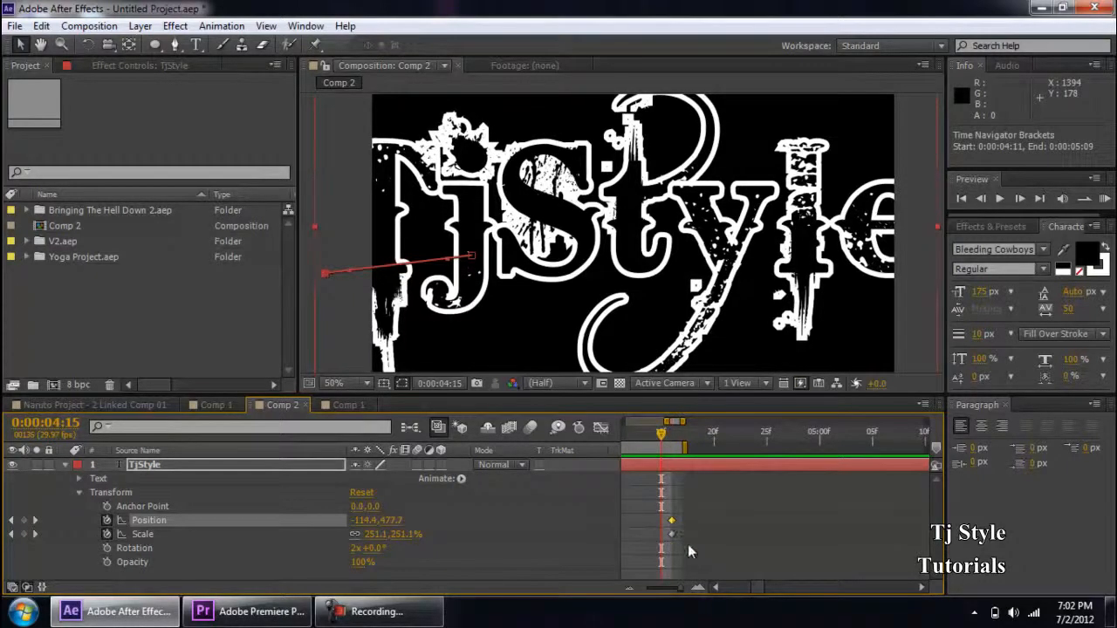
pyautogui.click(632, 588)
pyautogui.click(632, 588)
pyautogui.click(631, 588)
pyautogui.click(631, 588)
pyautogui.click(631, 588)
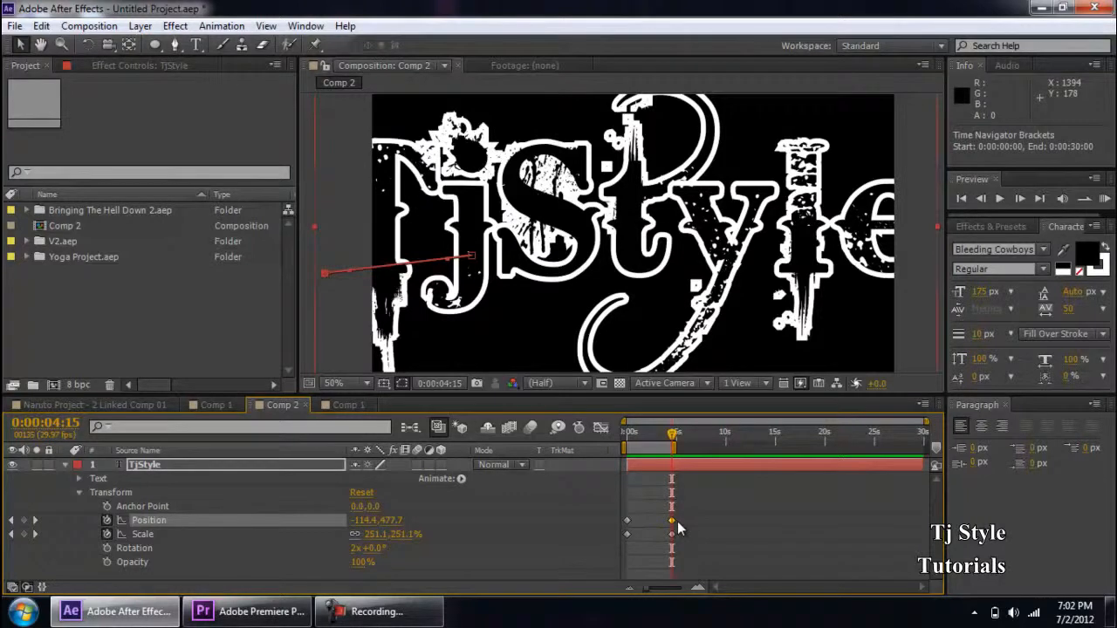
# Step: At 0:00:04:15, key the TjStyle layer's Position at -121.4, 477.7 and its Scale at 141.1%
pyautogui.click(697, 589)
pyautogui.click(698, 590)
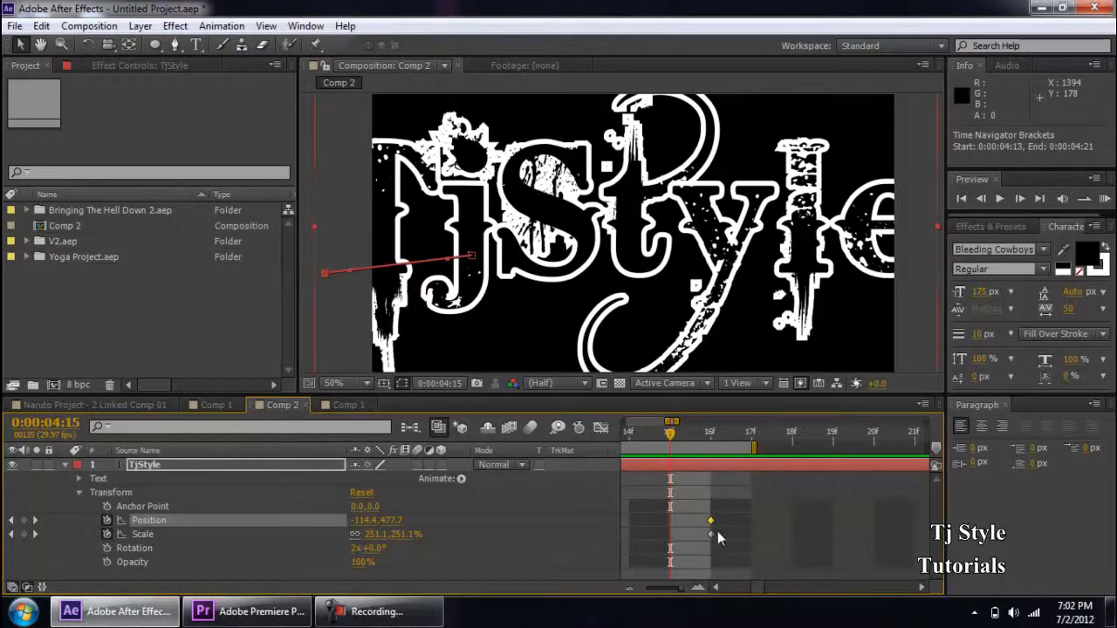
pyautogui.scroll(-2, 687, 294)
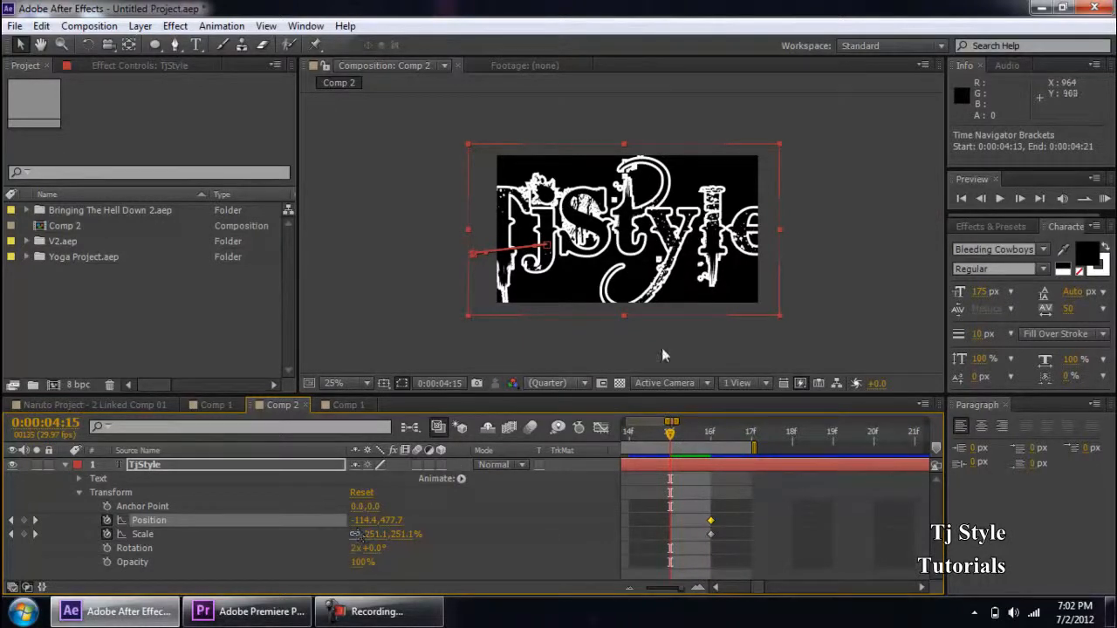
pyautogui.moveTo(366, 520); pyautogui.dragTo(383, 534)
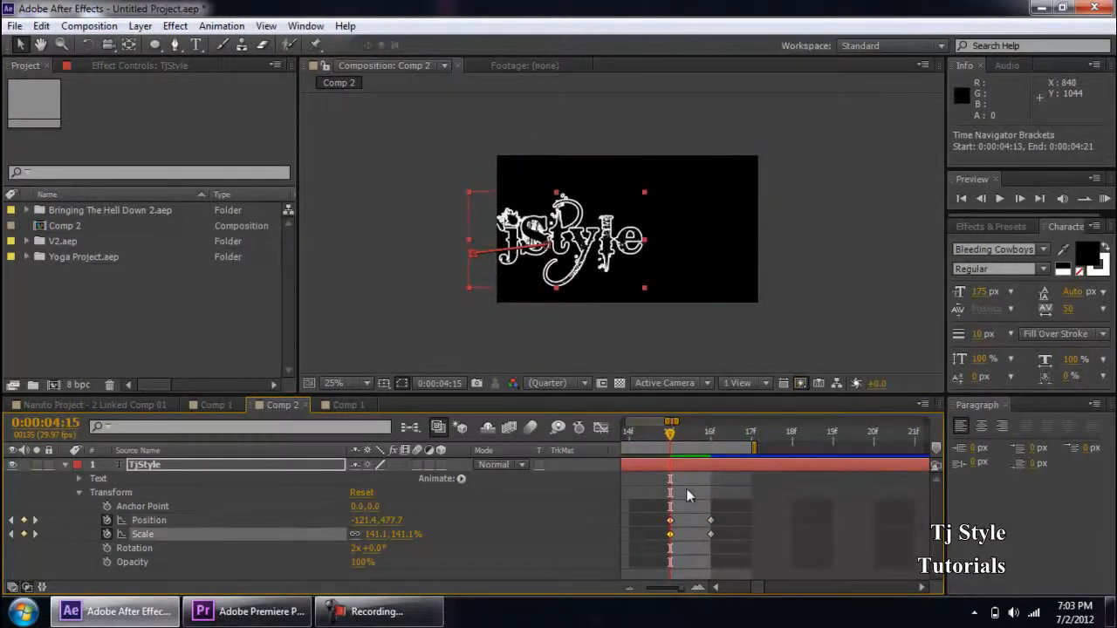
pyautogui.moveTo(686, 590); pyautogui.dragTo(623, 594)
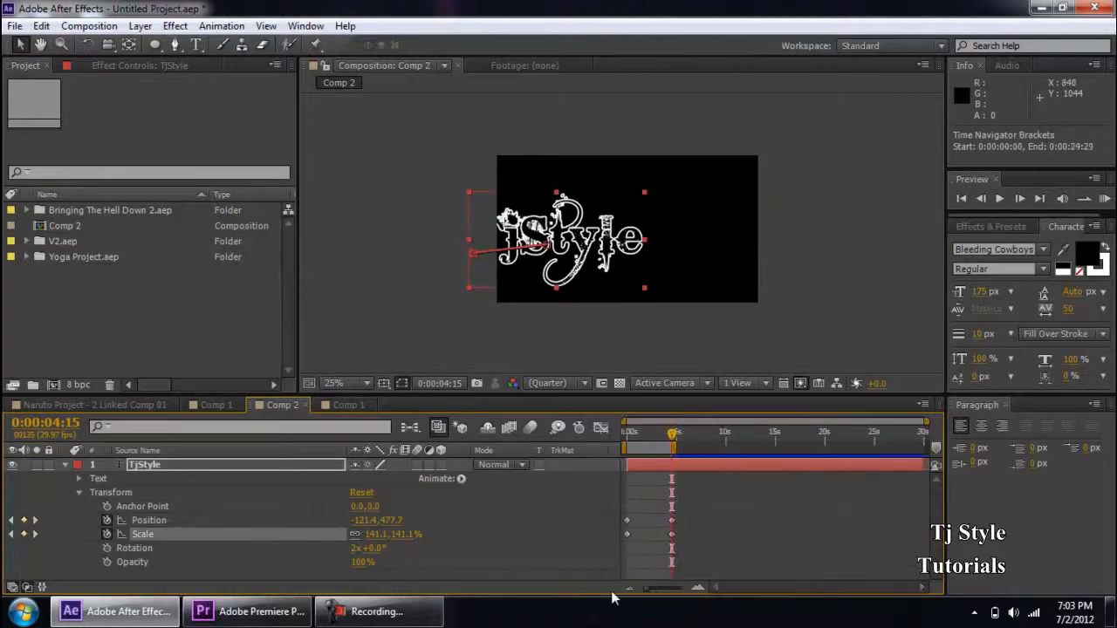
# Step: Scrub between 0:00:00:00 and 0:00:04:16 to examine the TjStyle animation, ending at the start
pyautogui.moveTo(629, 433)
pyautogui.mouseDown()
pyautogui.moveTo(602, 439)
pyautogui.moveTo(629, 436)
pyautogui.mouseUp()
pyautogui.press('.')
pyautogui.moveTo(628, 444); pyautogui.dragTo(672, 446)
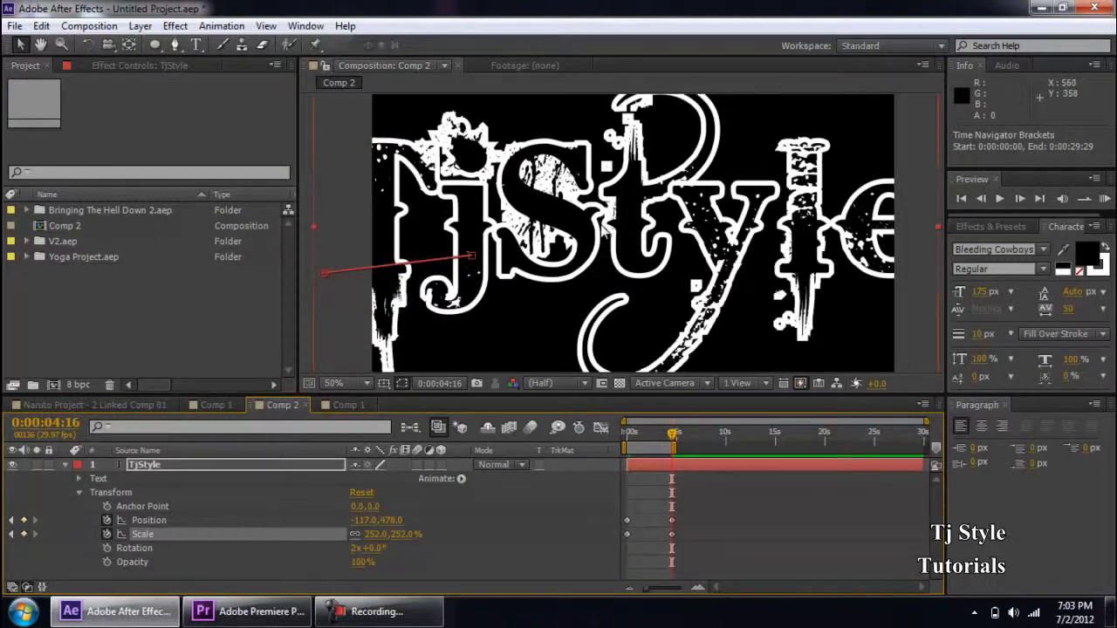
pyautogui.click(373, 621)
pyautogui.click(374, 621)
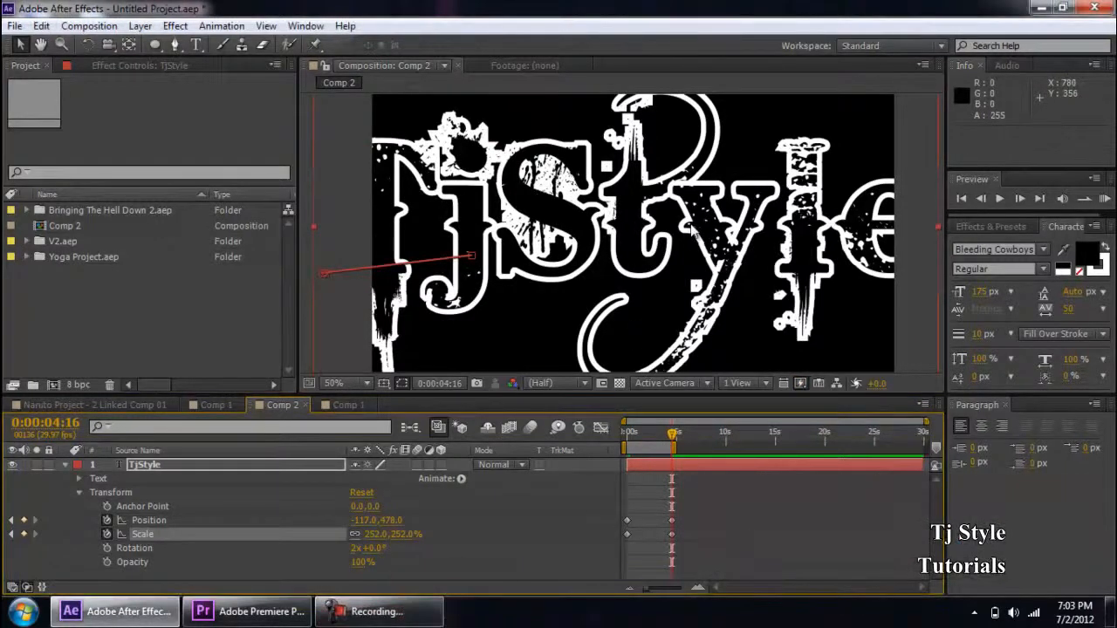
pyautogui.moveTo(665, 440); pyautogui.dragTo(627, 434)
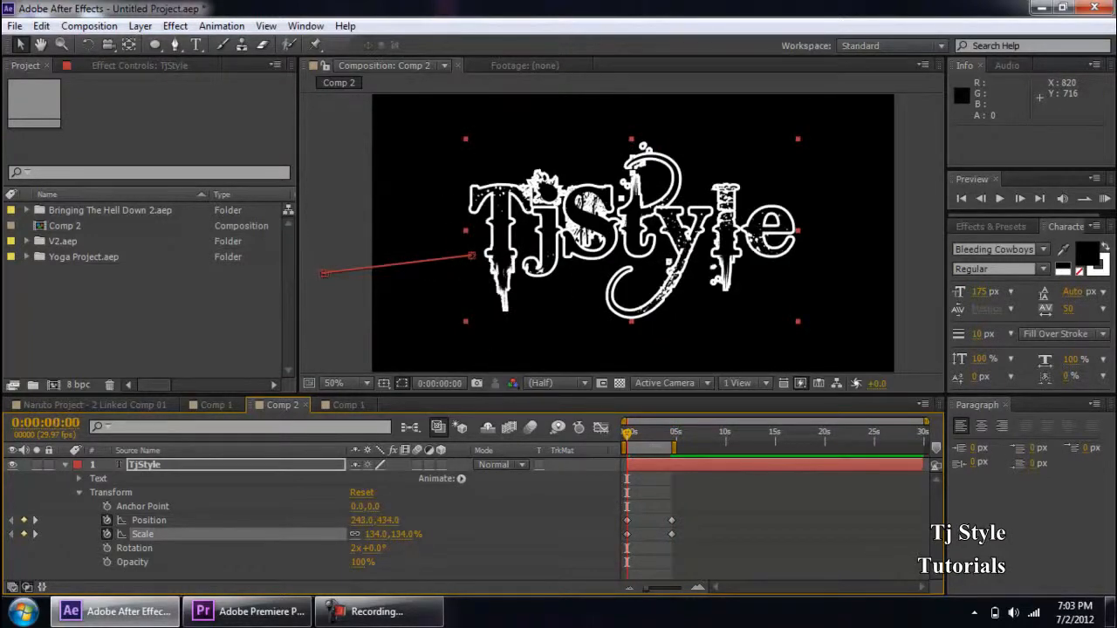
# Step: Jump back and forth between the keyframes at 0:00:00:00 and 0:00:04:15, ending at 0:00:04:15
pyautogui.press('k')
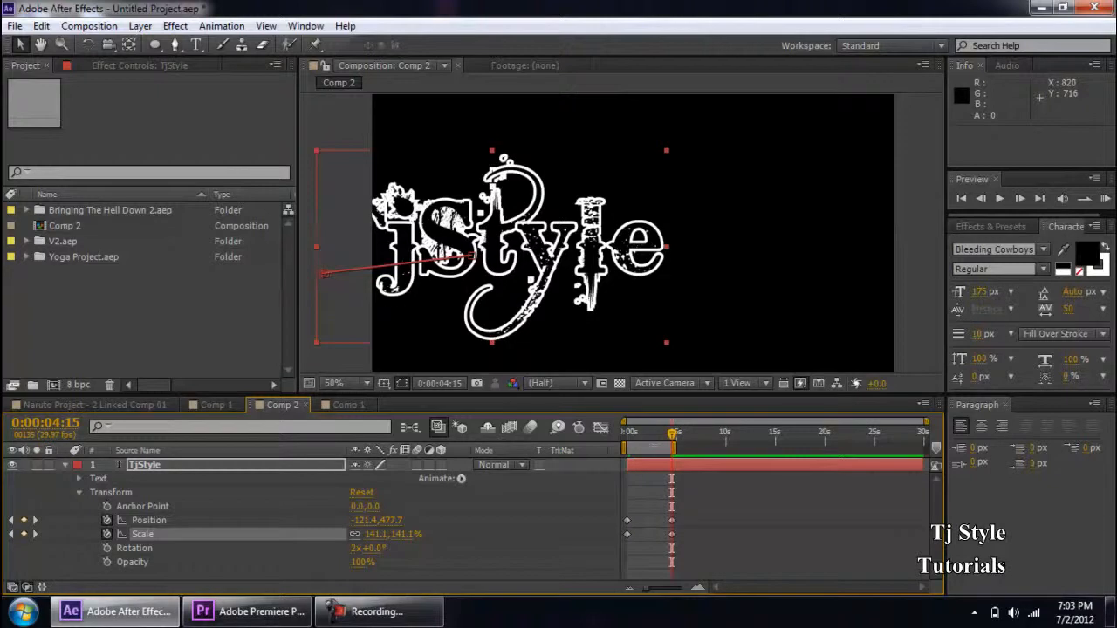
pyautogui.press('j')
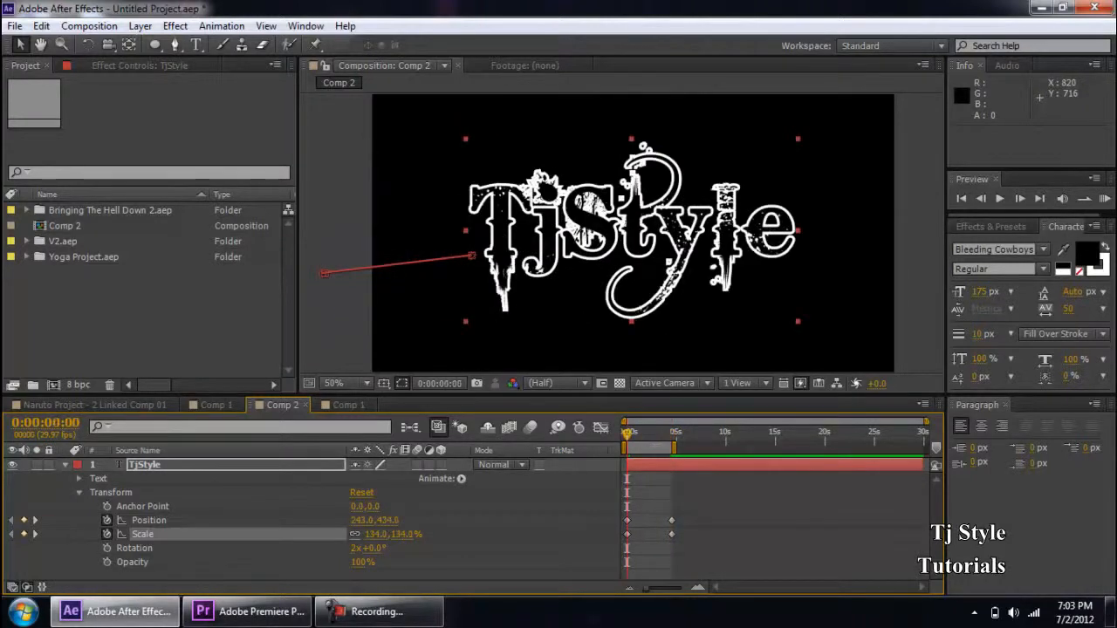
pyautogui.press('k')
pyautogui.press('j')
pyautogui.press('k')
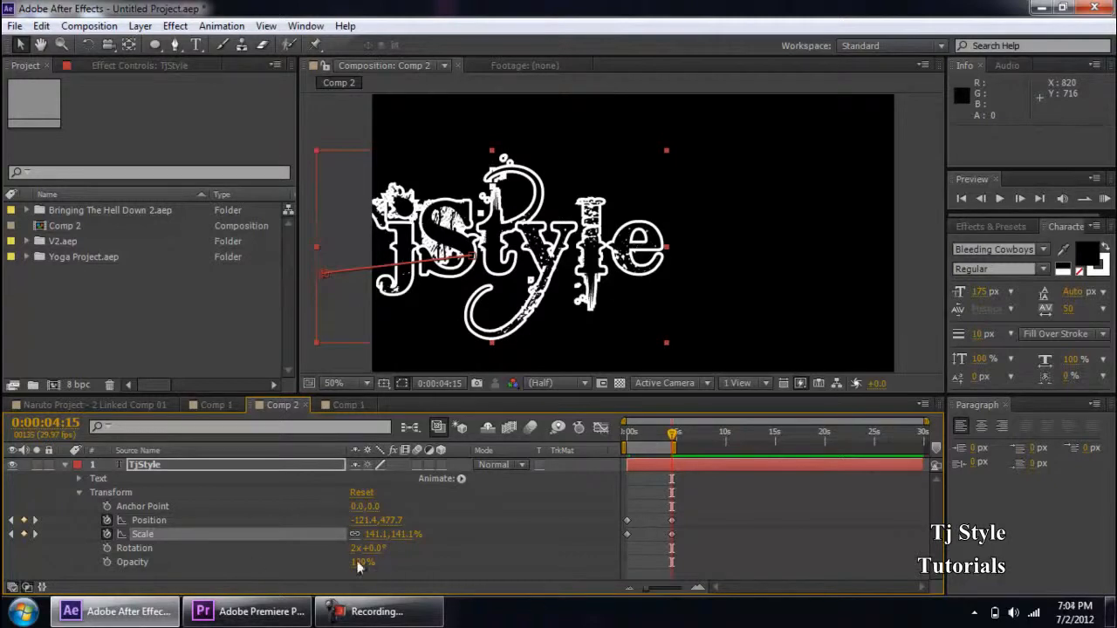
# Step: Turn off keyframing for the TjStyle layer's Position, removing all its Position keyframes
pyautogui.click(237, 521)
pyautogui.keyDown('shift'); pyautogui.click(223, 539); pyautogui.keyUp('shift')
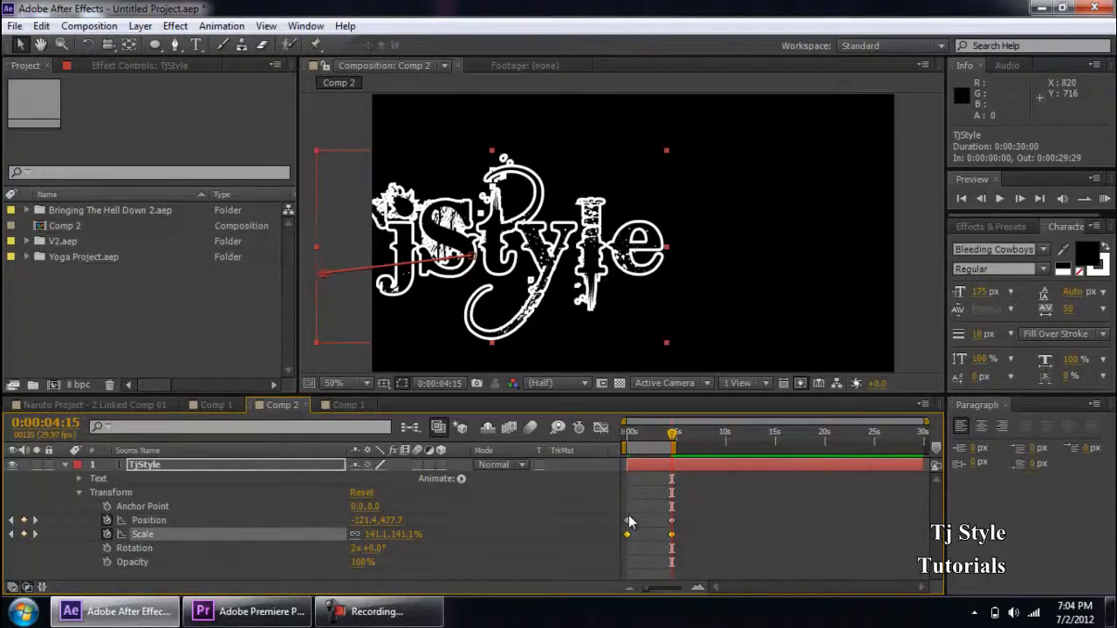
pyautogui.click(144, 524)
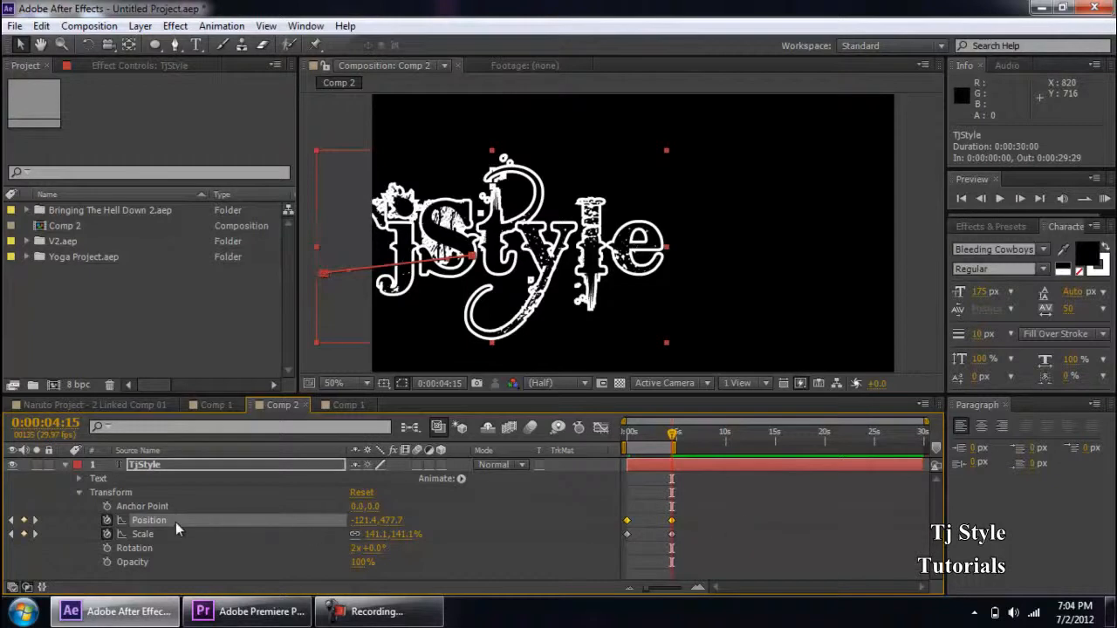
pyautogui.click(110, 521)
# Step: Select all Scale keyframes and step between 0:00:04:15 and 0:00:04:16 to compare the text size
pyautogui.moveTo(668, 439)
pyautogui.mouseDown()
pyautogui.moveTo(628, 439)
pyautogui.moveTo(672, 439)
pyautogui.mouseUp()
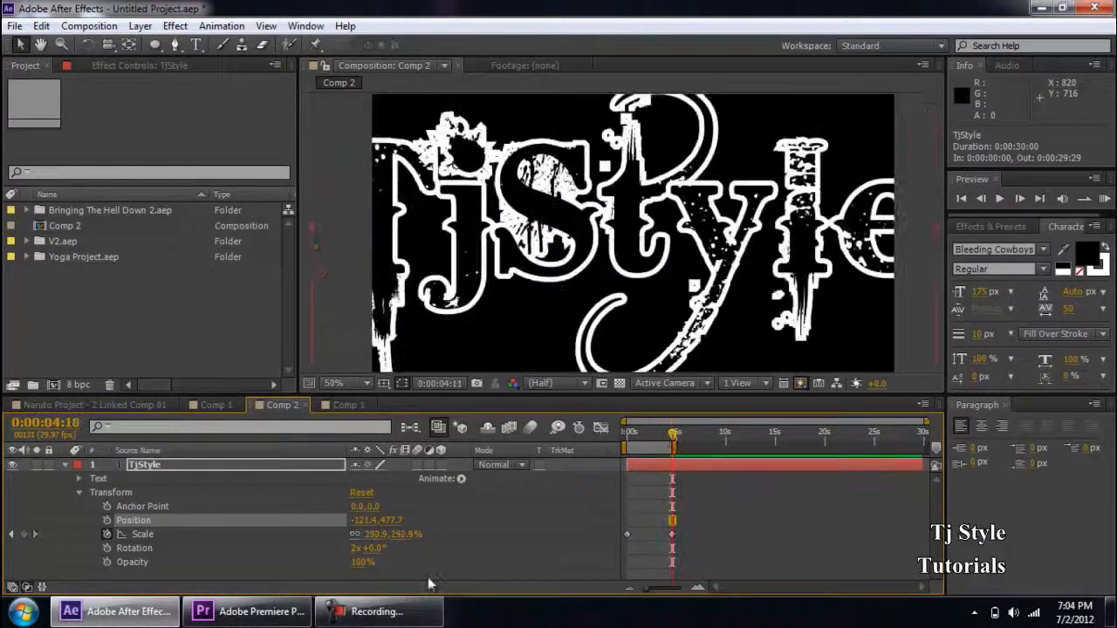
pyautogui.click(161, 531)
pyautogui.press('j')
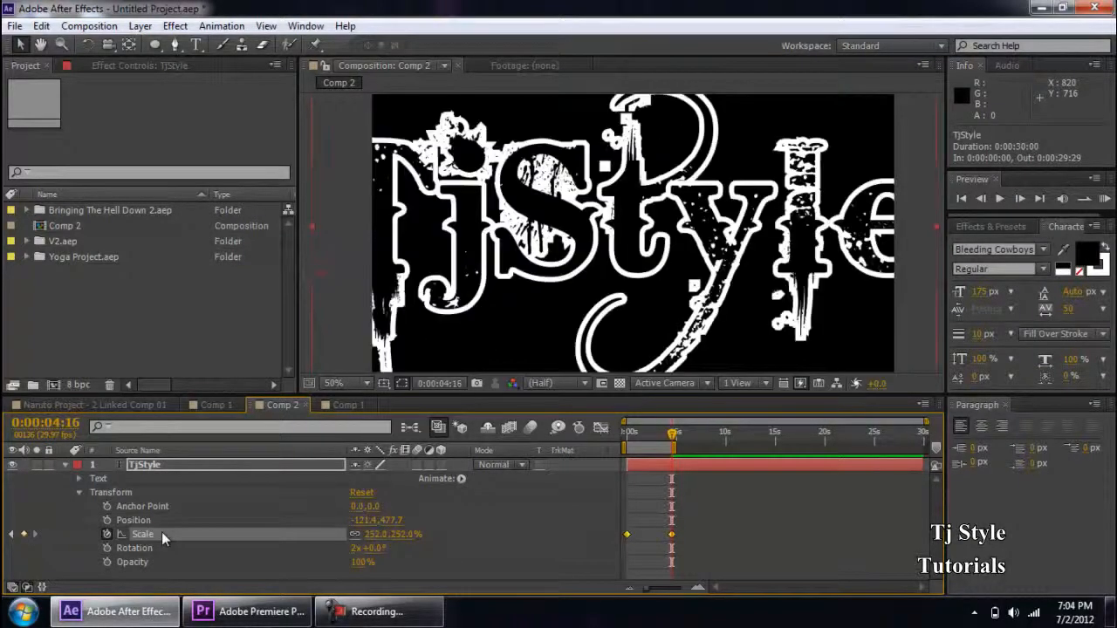
pyautogui.press('pageup')
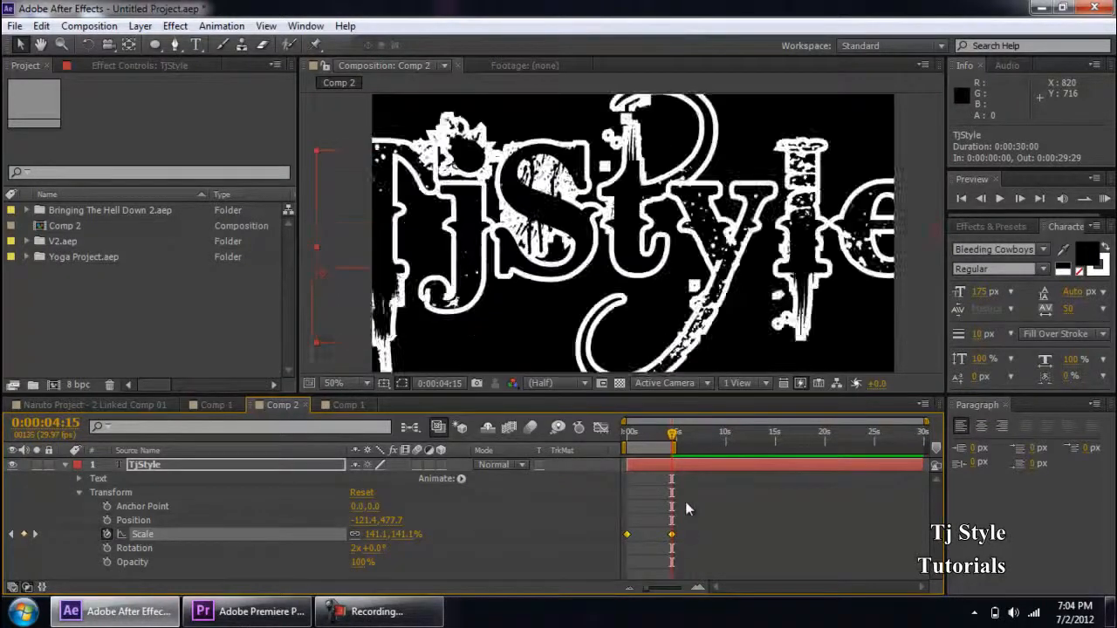
pyautogui.press('pagedown')
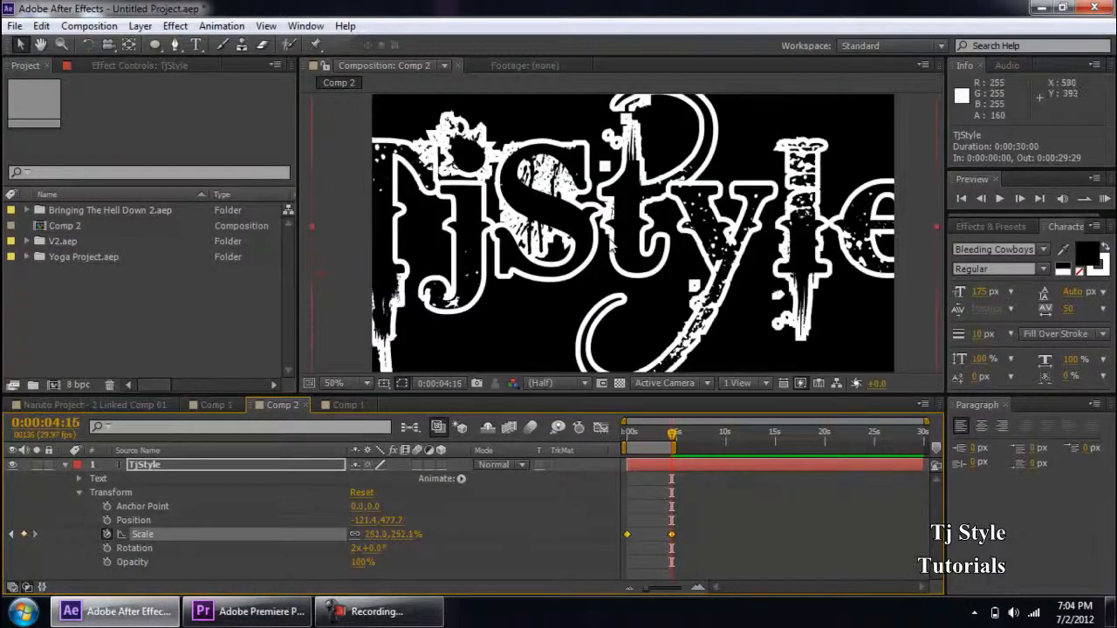
# Step: Try deleting the selected Scale keyframes with the time at 0:00:04:15, and undo the deletion
pyautogui.click(698, 586)
pyautogui.click(697, 587)
pyautogui.click(698, 586)
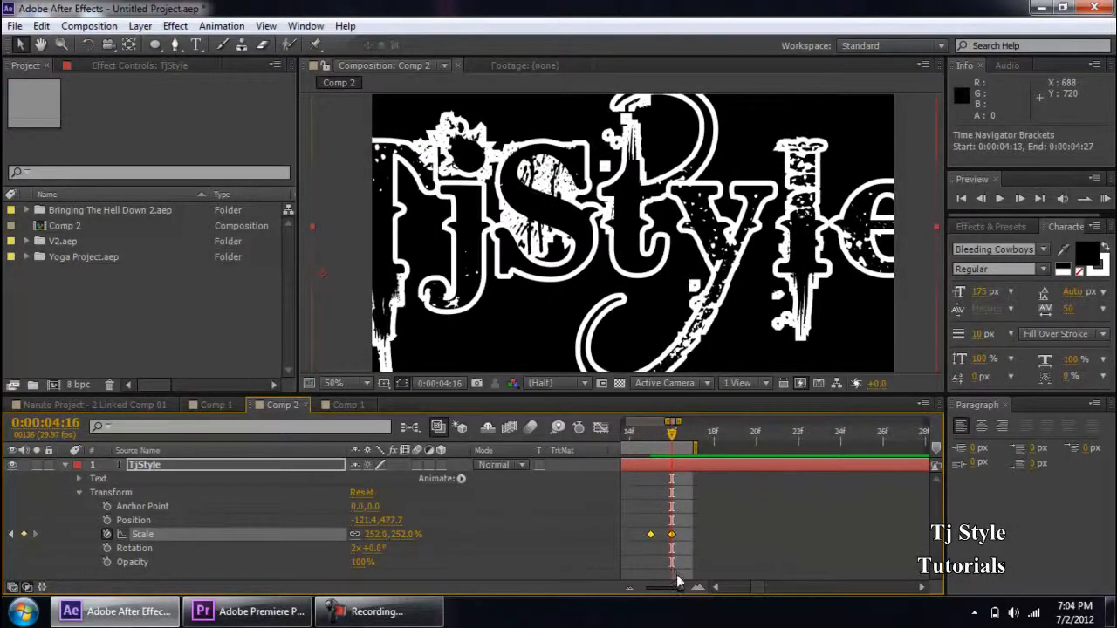
pyautogui.moveTo(682, 589)
pyautogui.mouseDown()
pyautogui.moveTo(657, 590)
pyautogui.moveTo(681, 590)
pyautogui.mouseUp()
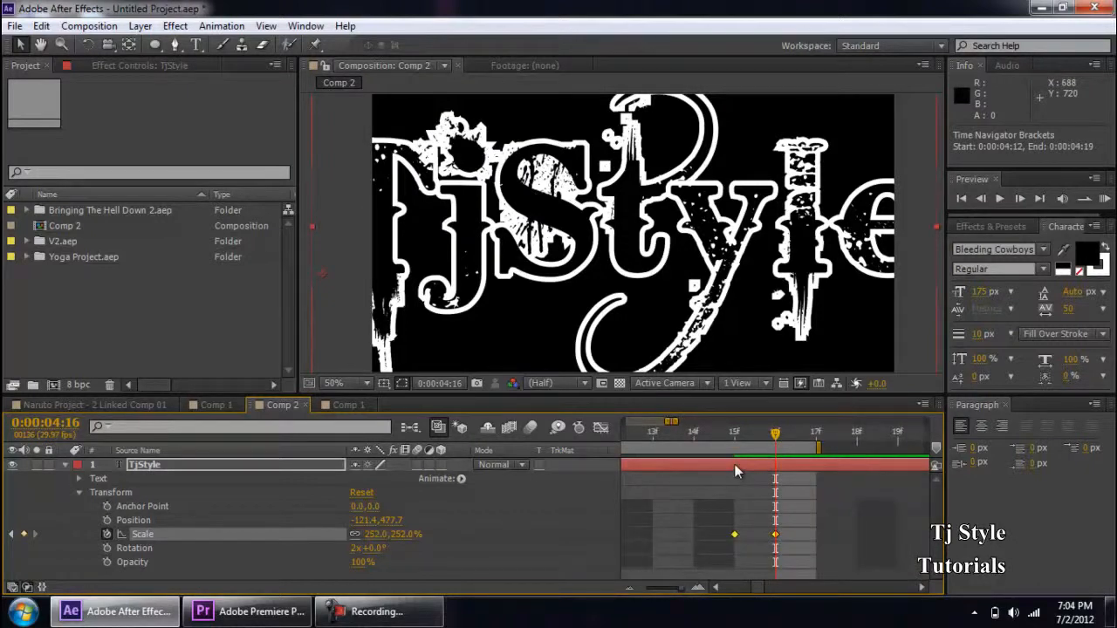
pyautogui.press('pageup')
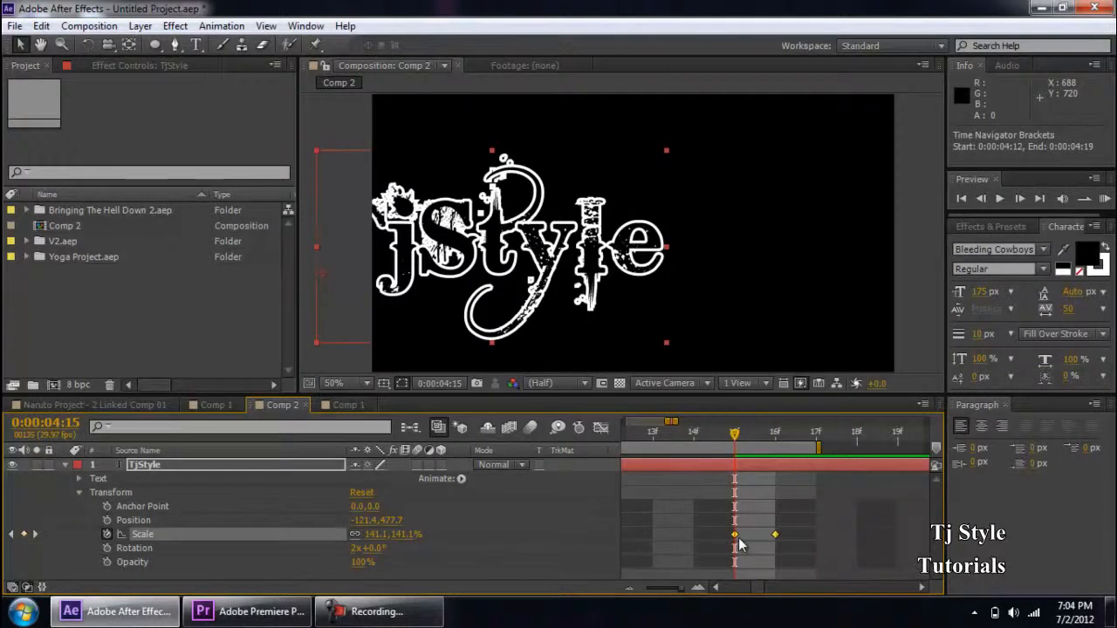
pyautogui.press('Delete')
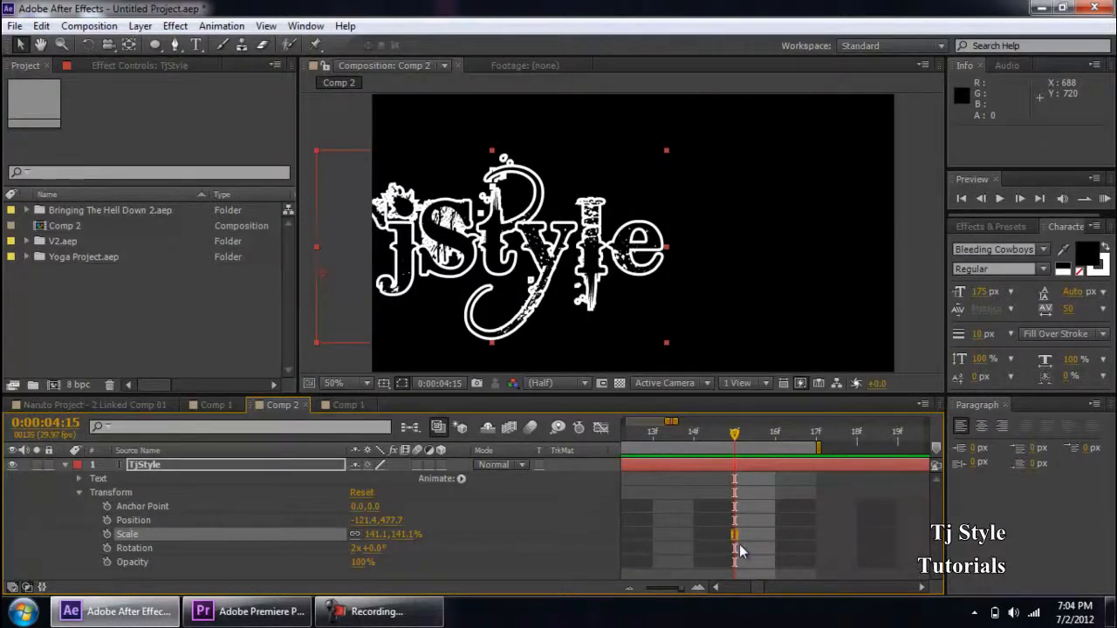
pyautogui.hotkey('ctrl', 'z')
# Step: Select only the Scale keyframe at 0:00:04:15 and delete it
pyautogui.click(624, 555)
pyautogui.click(734, 535)
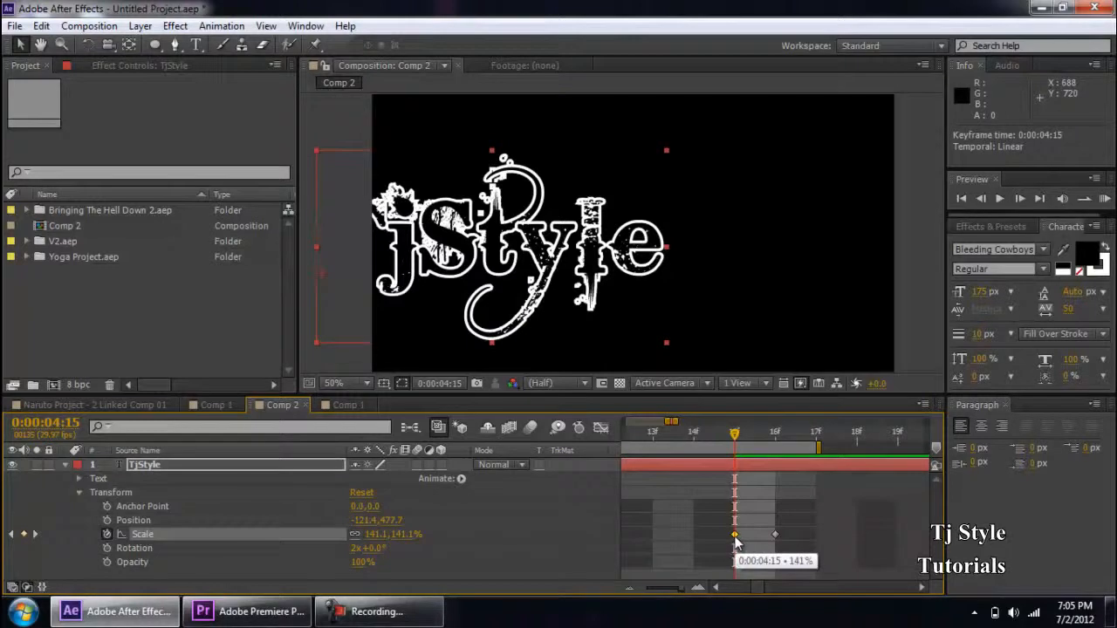
pyautogui.press('Delete')
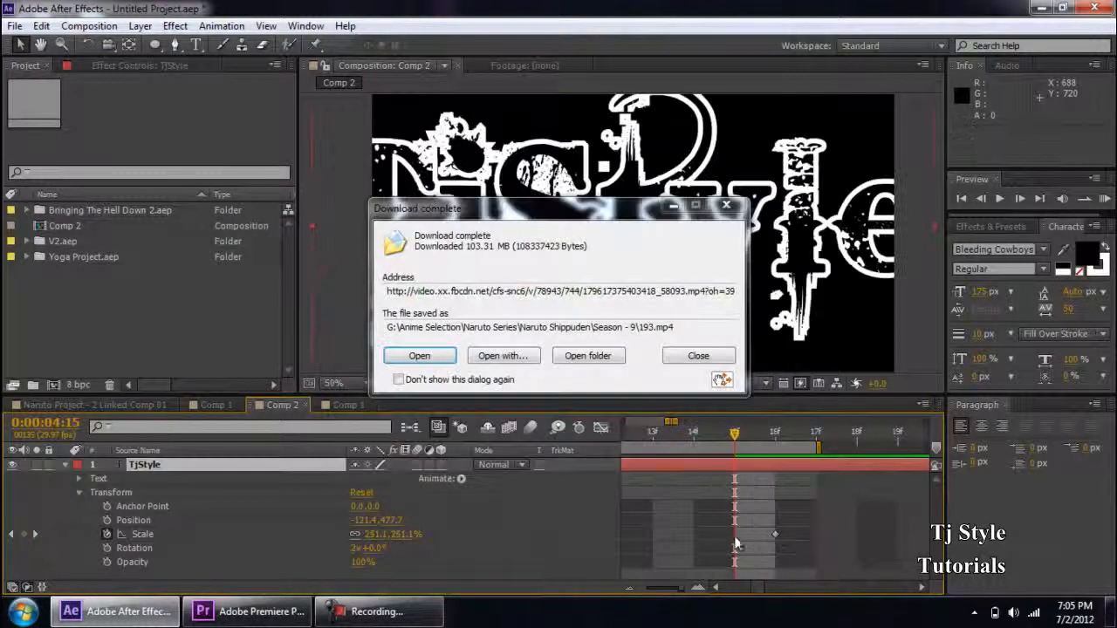
# Step: Dismiss the download notice and return Comp 2's current time to 0:00:00:00
pyautogui.click(695, 357)
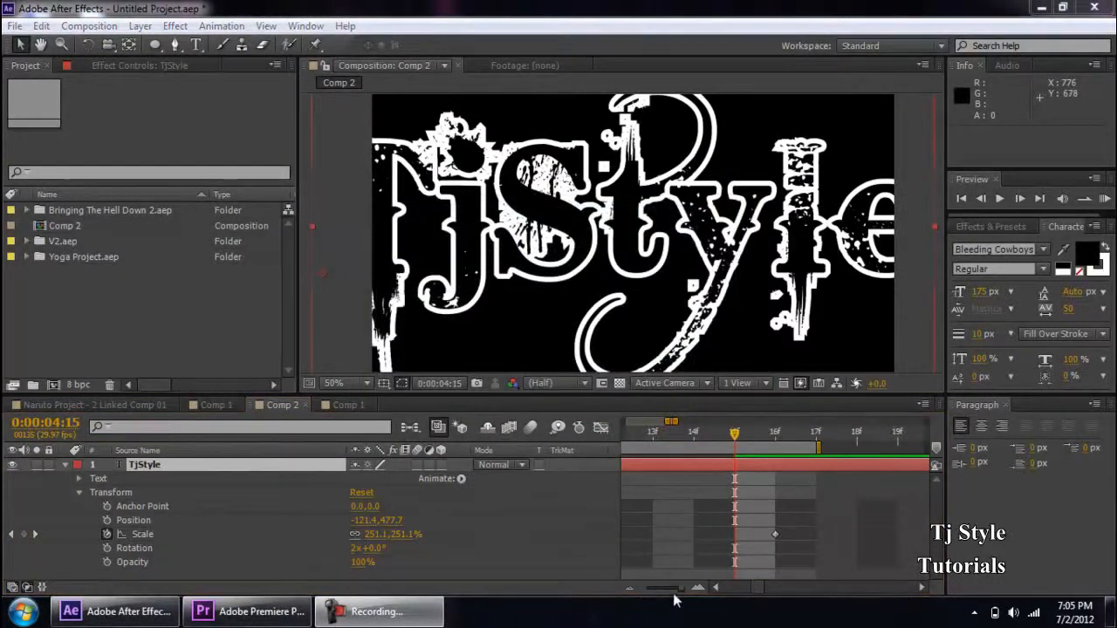
pyautogui.moveTo(680, 589); pyautogui.dragTo(658, 590)
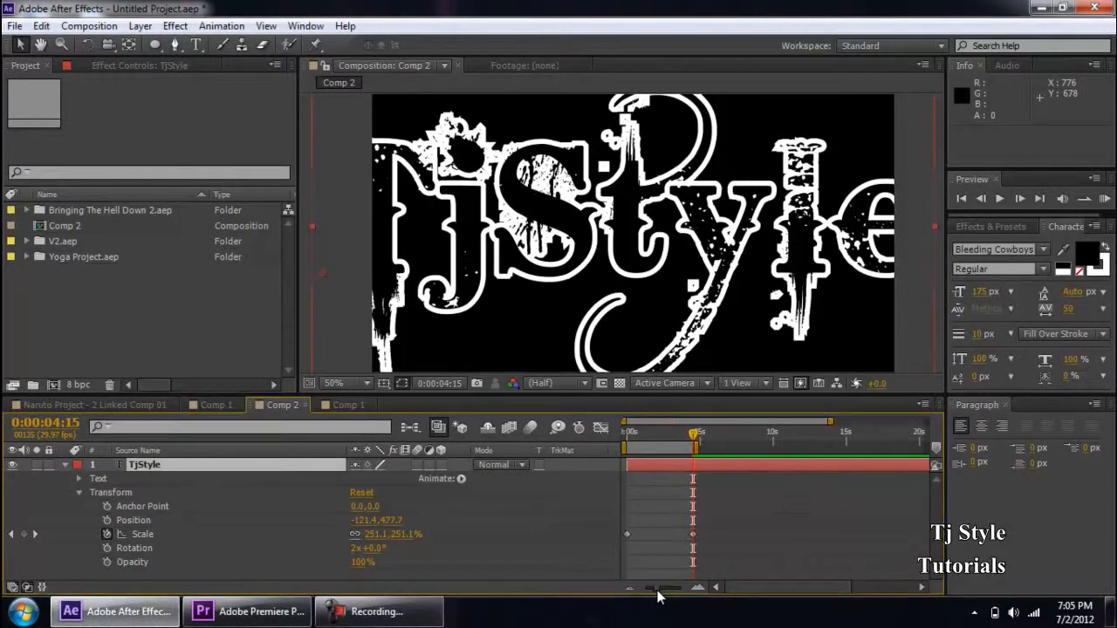
pyautogui.click(629, 434)
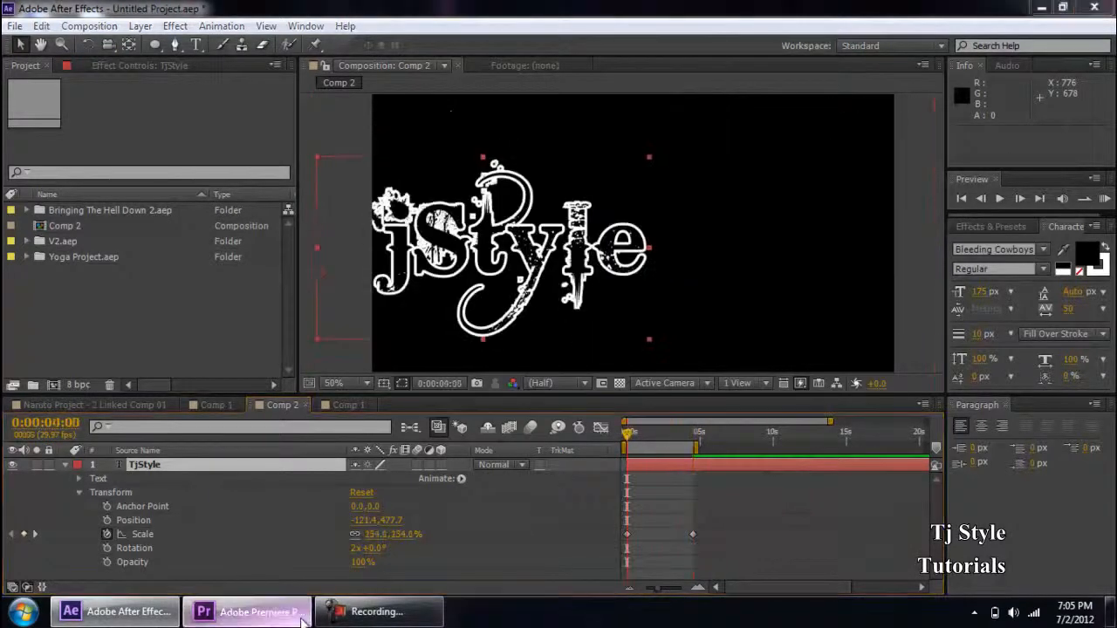
pyautogui.click(301, 621)
pyautogui.click(371, 612)
pyautogui.click(172, 622)
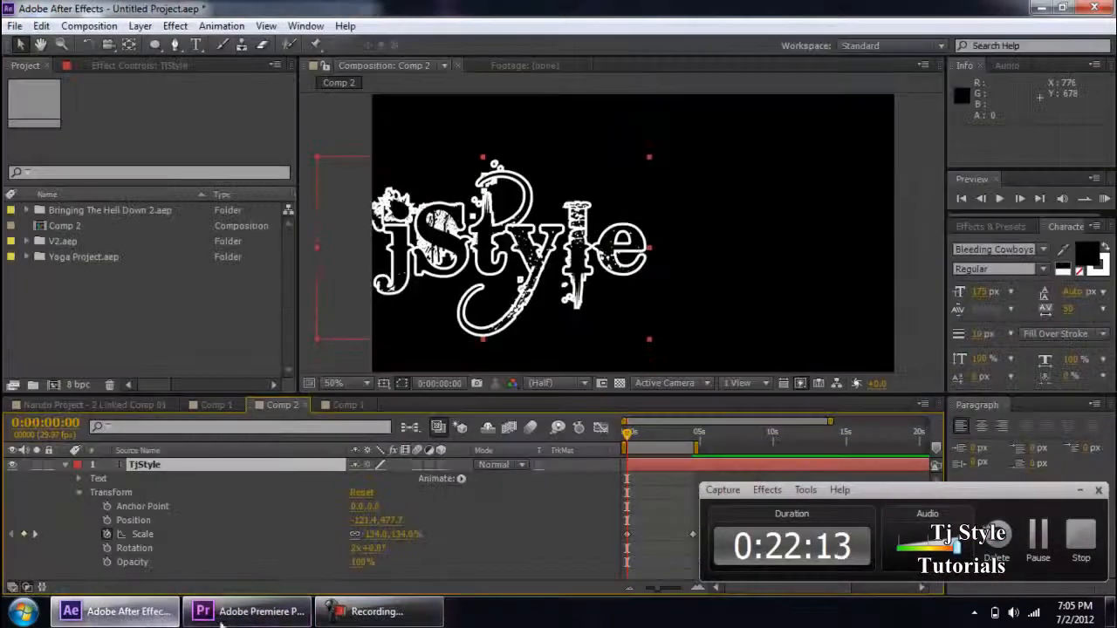
pyautogui.click(1051, 492)
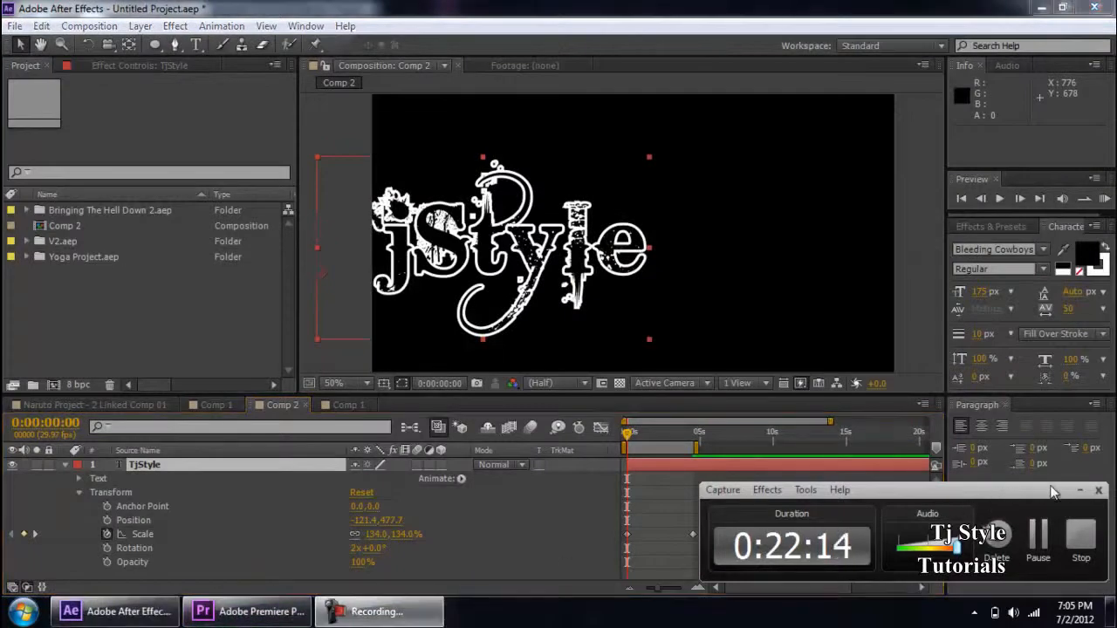
pyautogui.click(1079, 492)
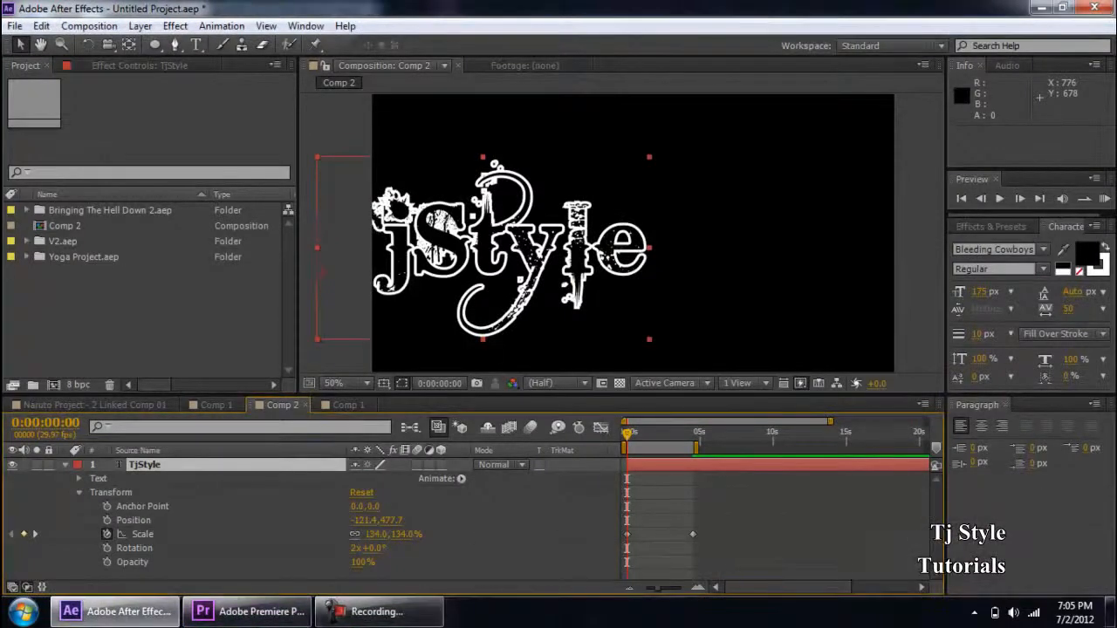
# Step: Switch to Premiere Pro and scrub the opening still of the 130.mp4 sequence from 00:00:00:00 to about 00:00:00:07
pyautogui.click(275, 616)
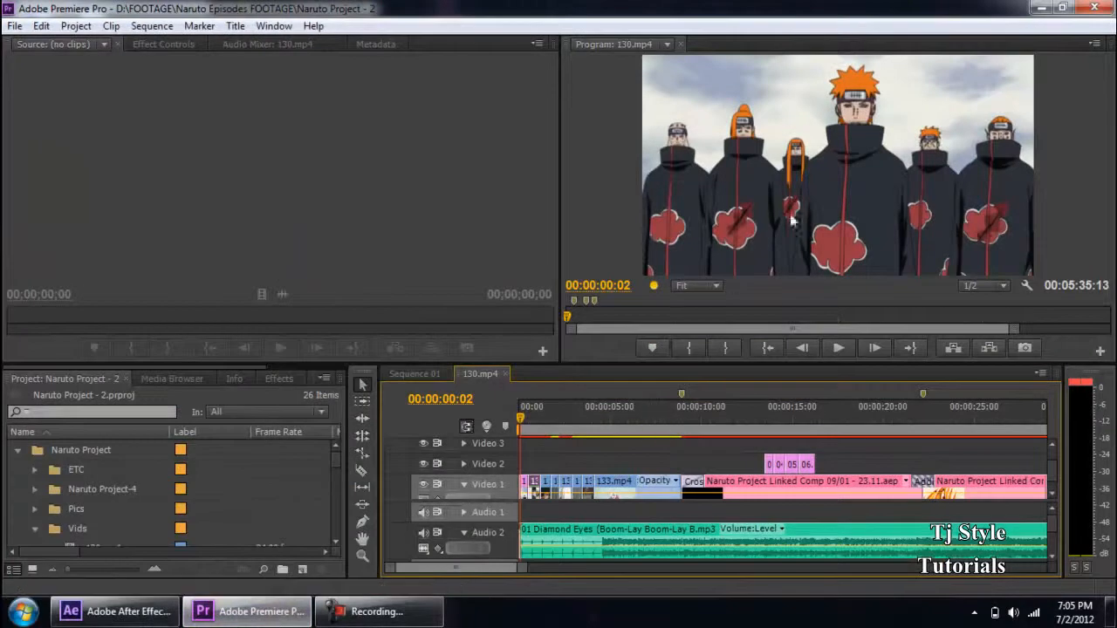
pyautogui.click(519, 423)
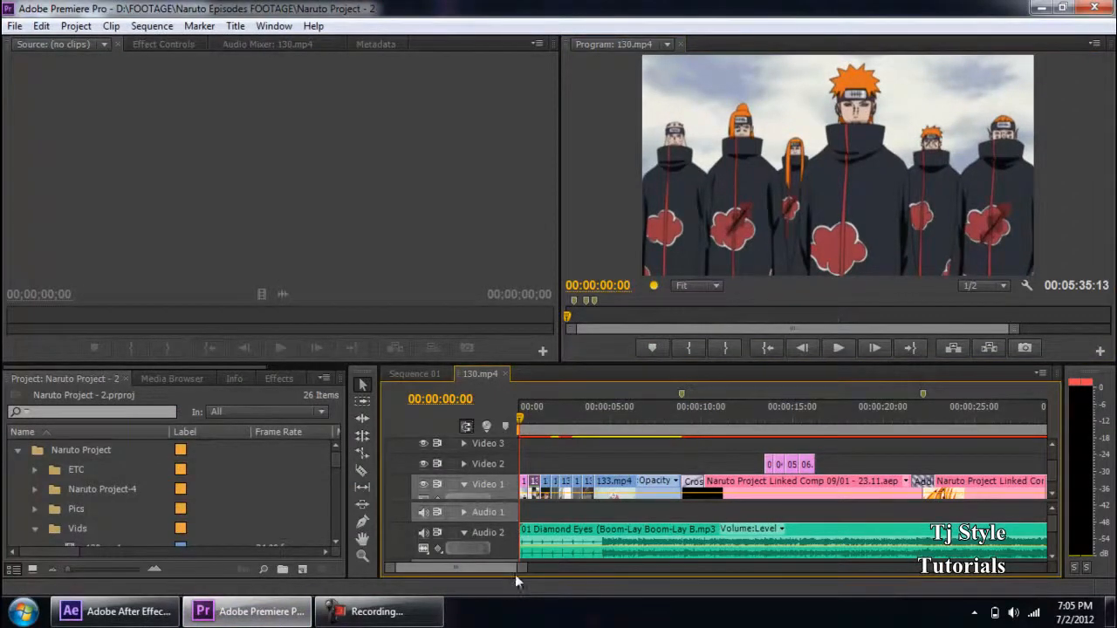
pyautogui.moveTo(524, 570); pyautogui.dragTo(477, 571)
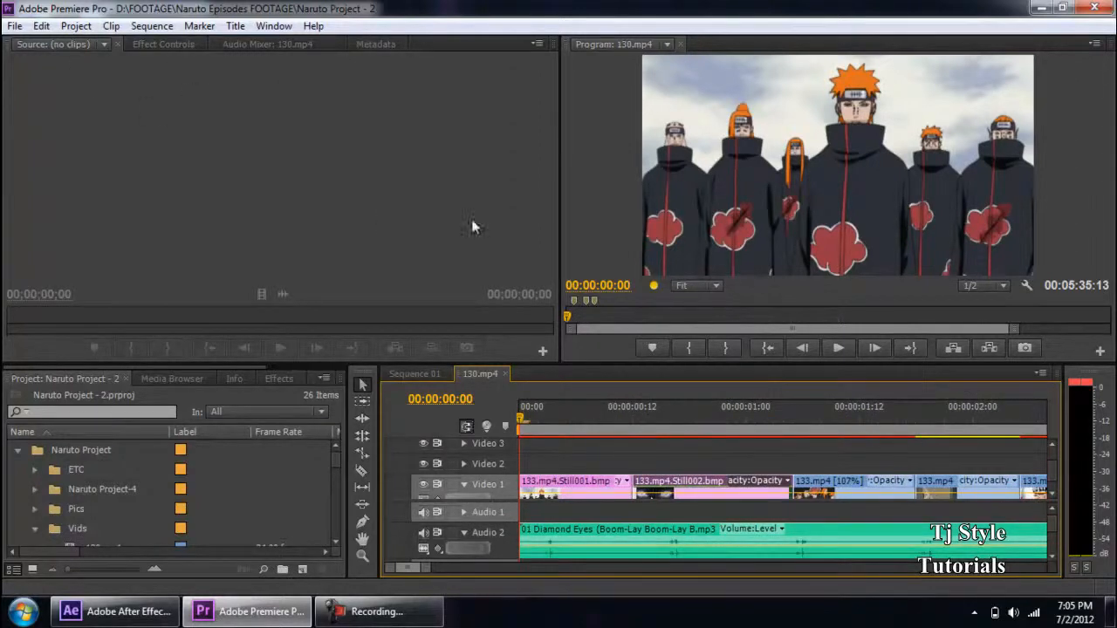
pyautogui.click(527, 422)
pyautogui.moveTo(527, 422); pyautogui.dragTo(590, 417)
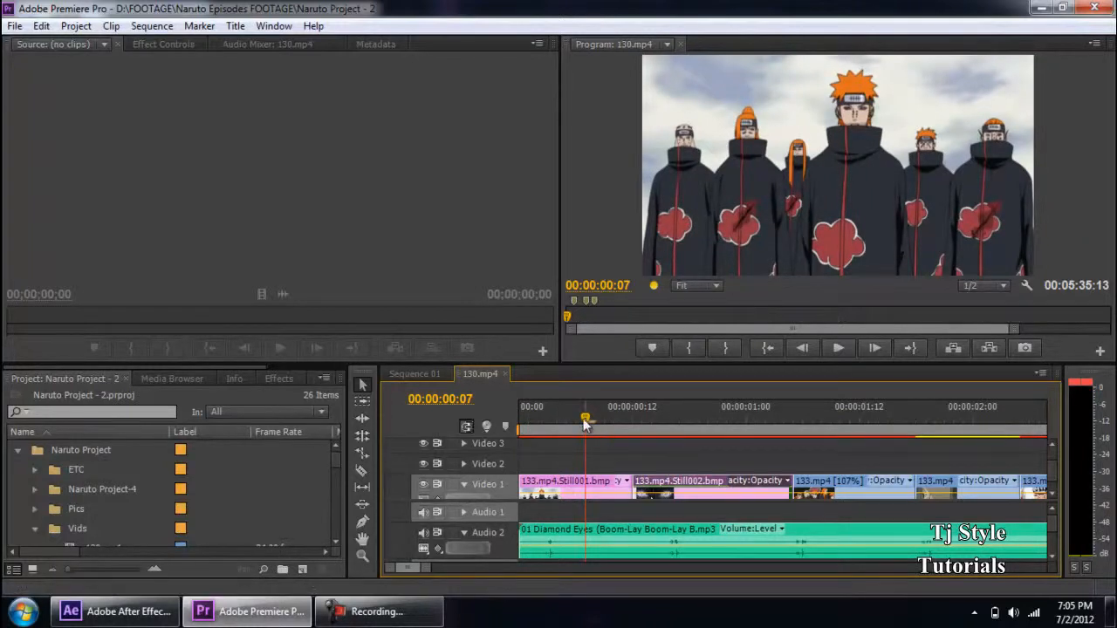
# Step: Switch back to After Effects and collapse the TjStyle layer's properties in Comp 2
pyautogui.click(153, 616)
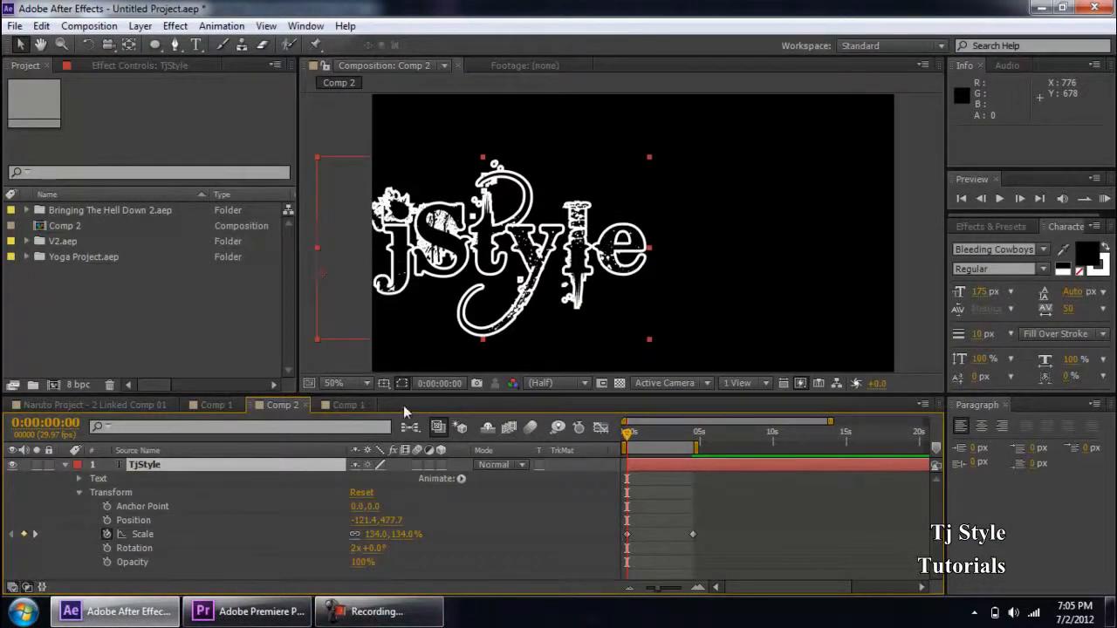
pyautogui.click(348, 404)
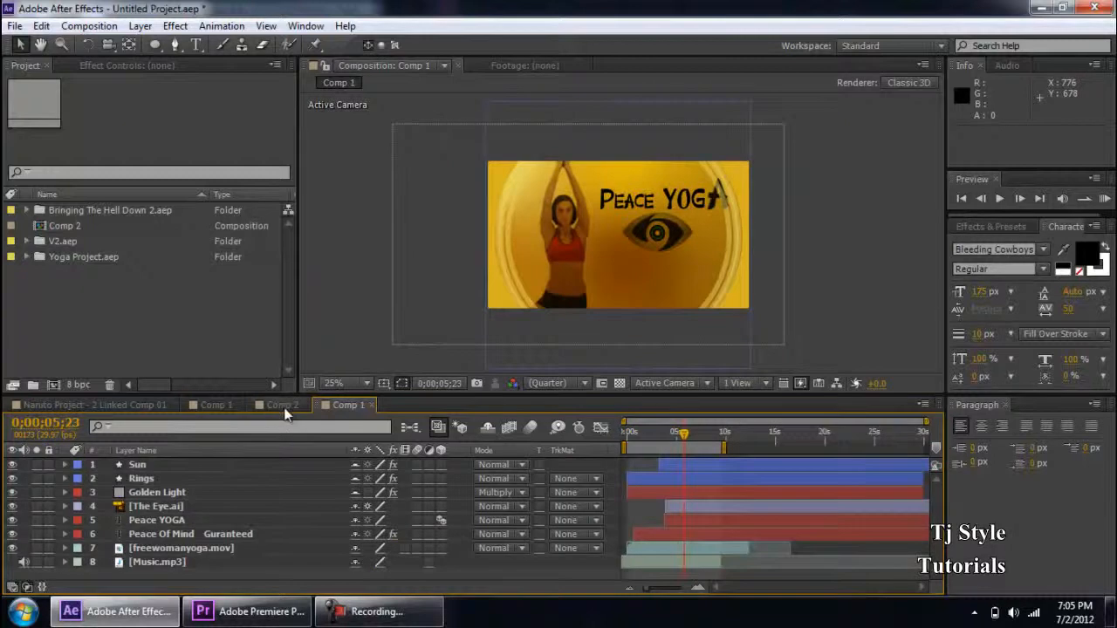
pyautogui.click(282, 406)
pyautogui.click(65, 464)
pyautogui.click(236, 544)
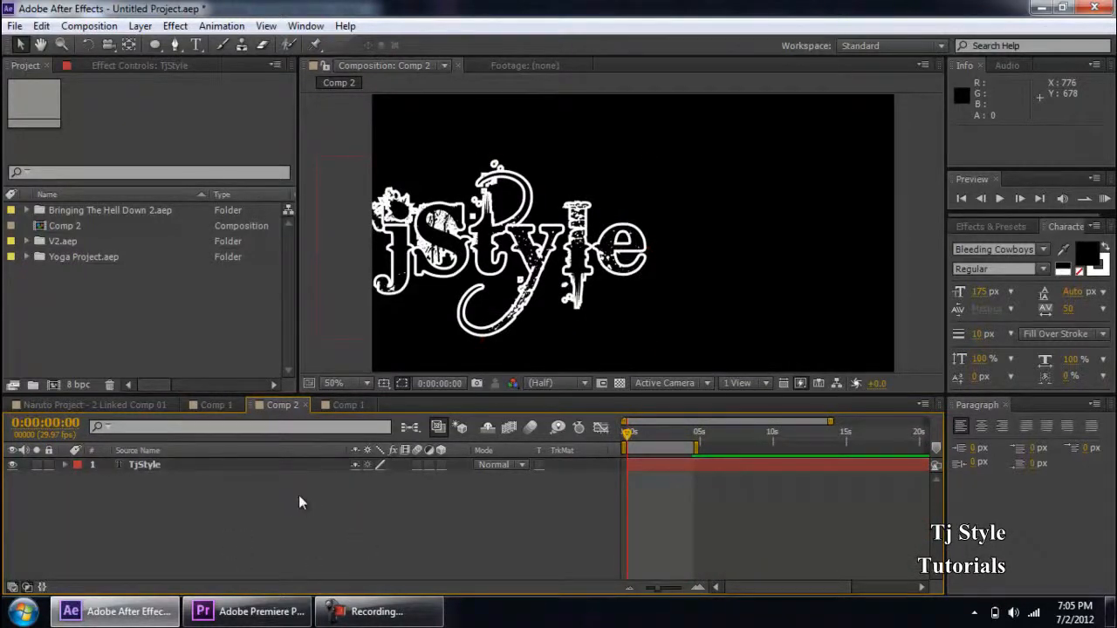
# Step: Import image 01 as a BMP sequence from the Pics folder in D:, FOOTAGE, Naruto Episodes FOOTAGE
pyautogui.doubleClick(121, 332)
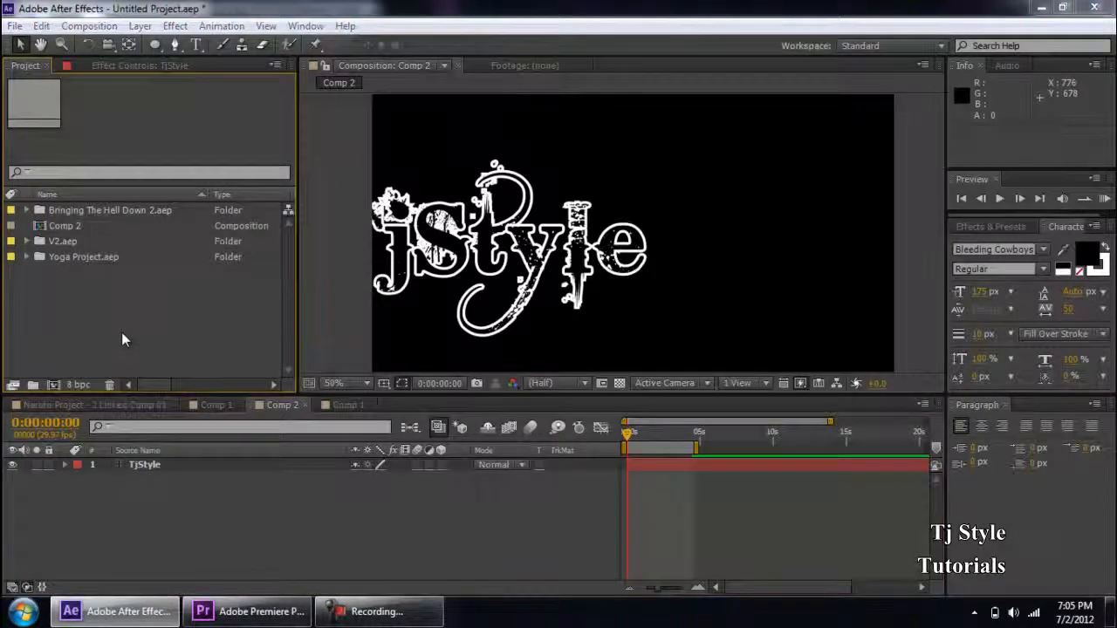
pyautogui.click(339, 75)
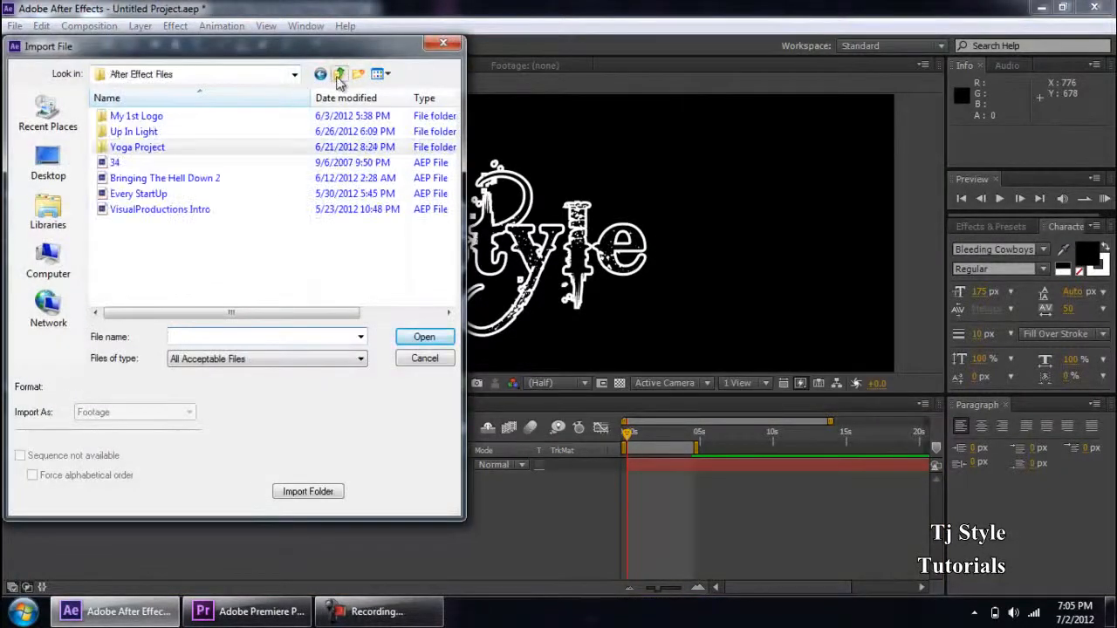
pyautogui.click(339, 75)
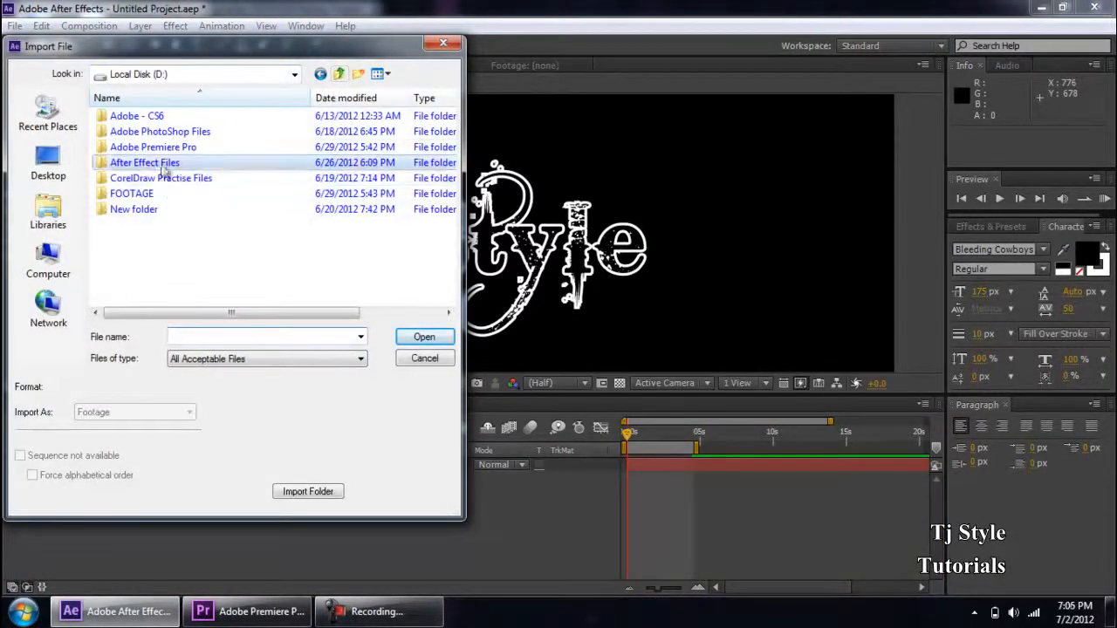
pyautogui.click(339, 75)
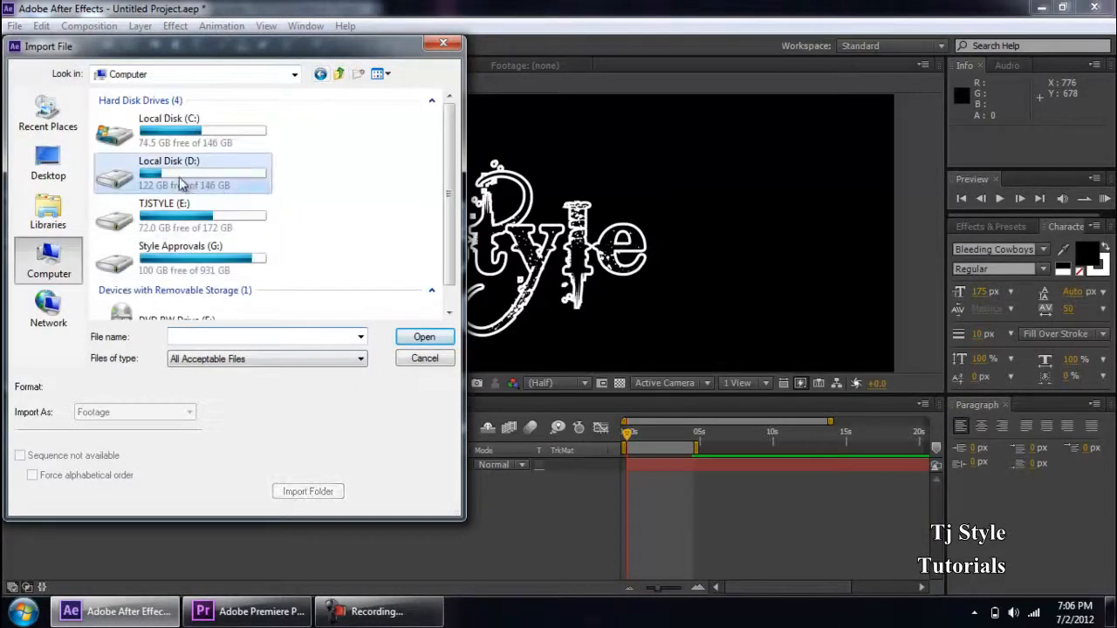
pyautogui.doubleClick(181, 181)
pyautogui.doubleClick(144, 195)
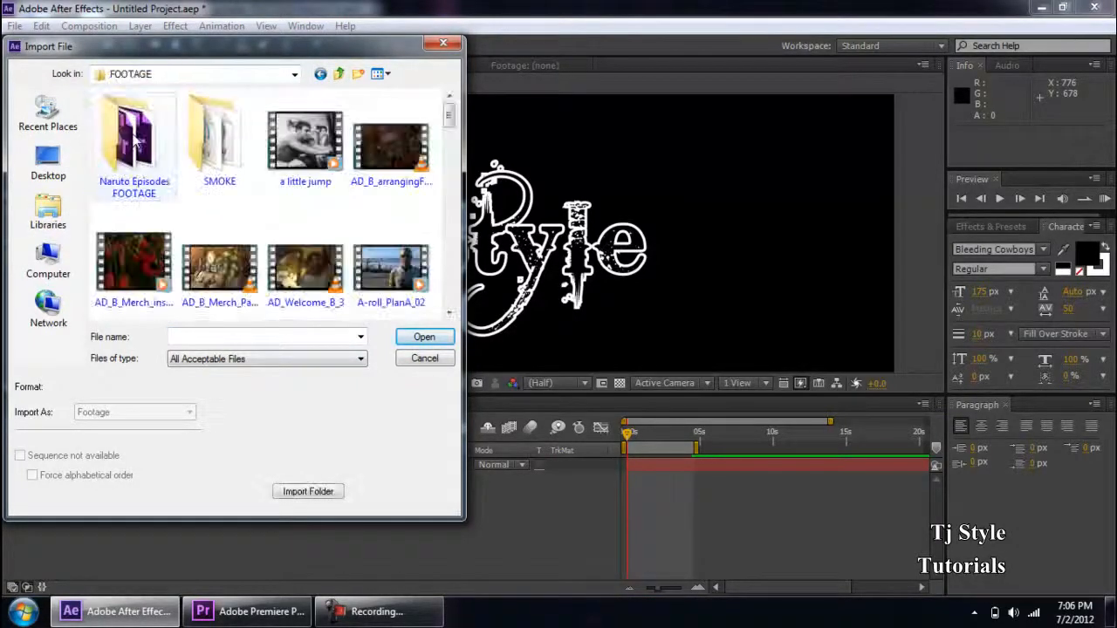
pyautogui.doubleClick(136, 144)
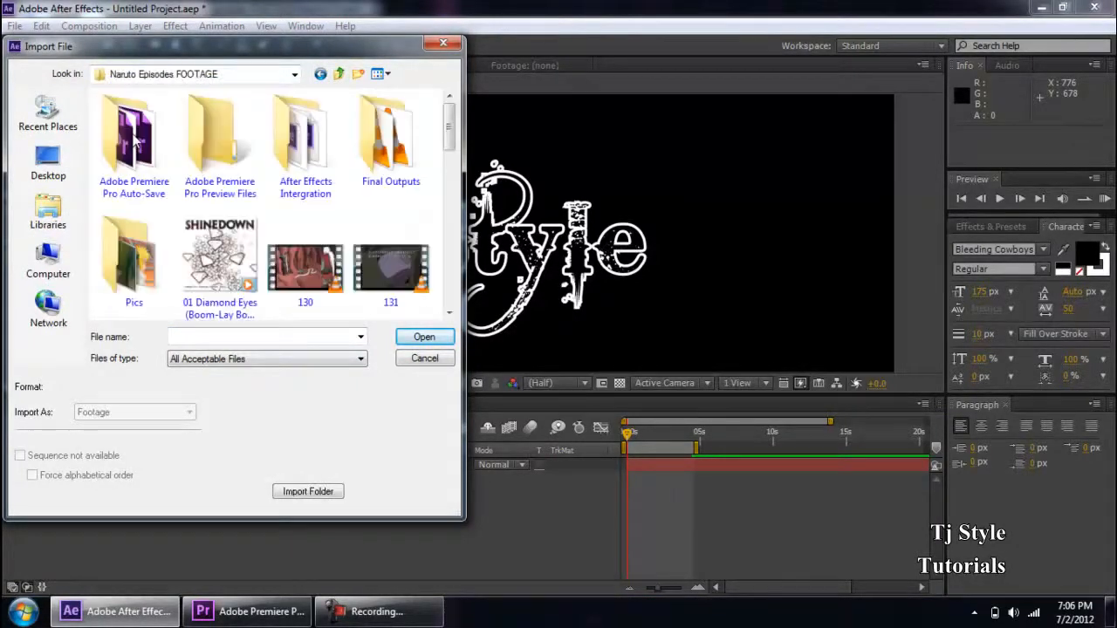
pyautogui.doubleClick(167, 246)
pyautogui.click(231, 206)
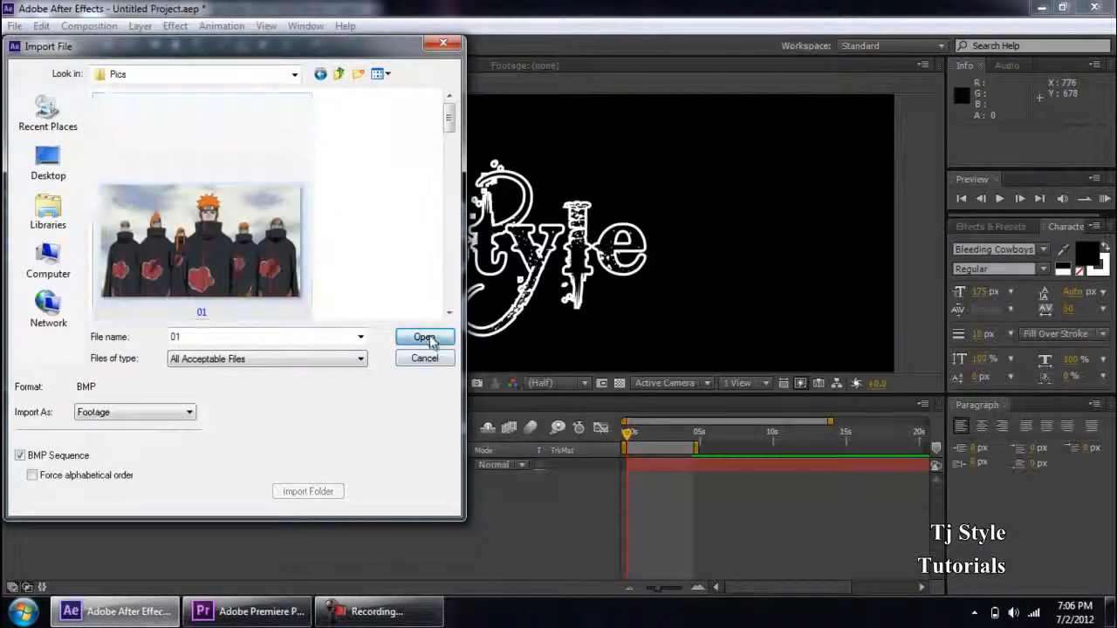
pyautogui.click(424, 337)
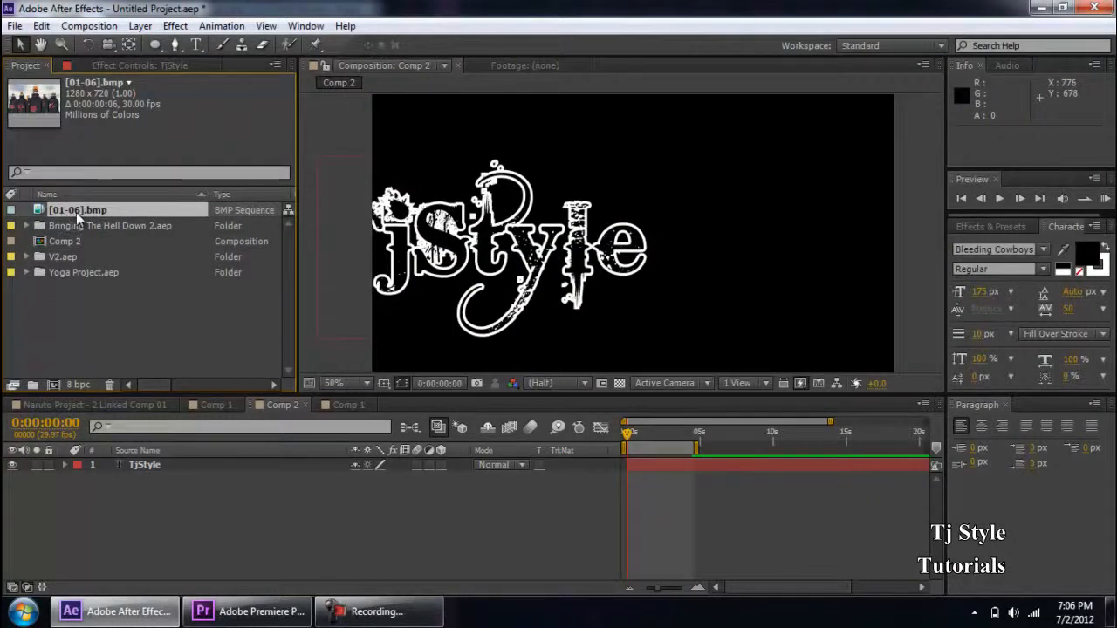
# Step: Import image 01 from the Pics folder as a single still with the BMP Sequence option disabled
pyautogui.doubleClick(88, 338)
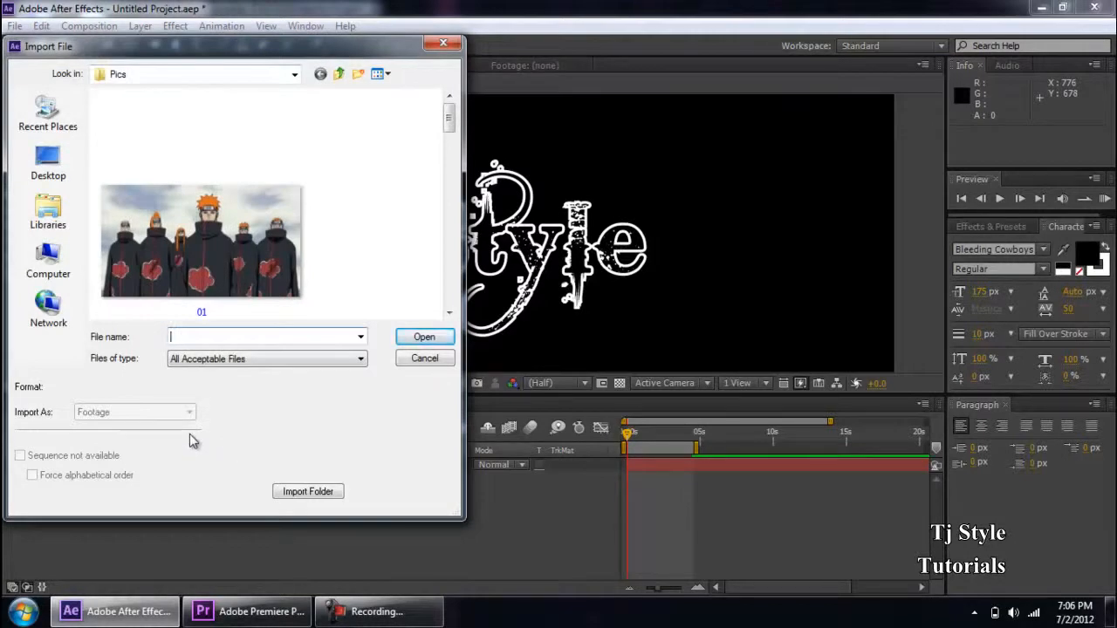
pyautogui.click(210, 288)
pyautogui.click(33, 457)
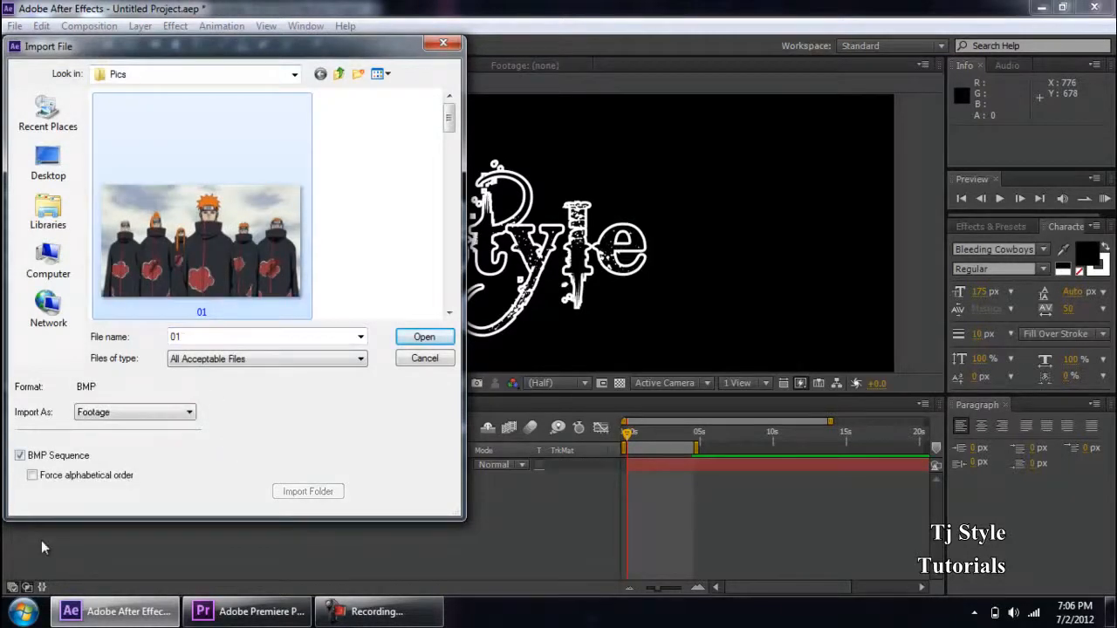
pyautogui.click(30, 457)
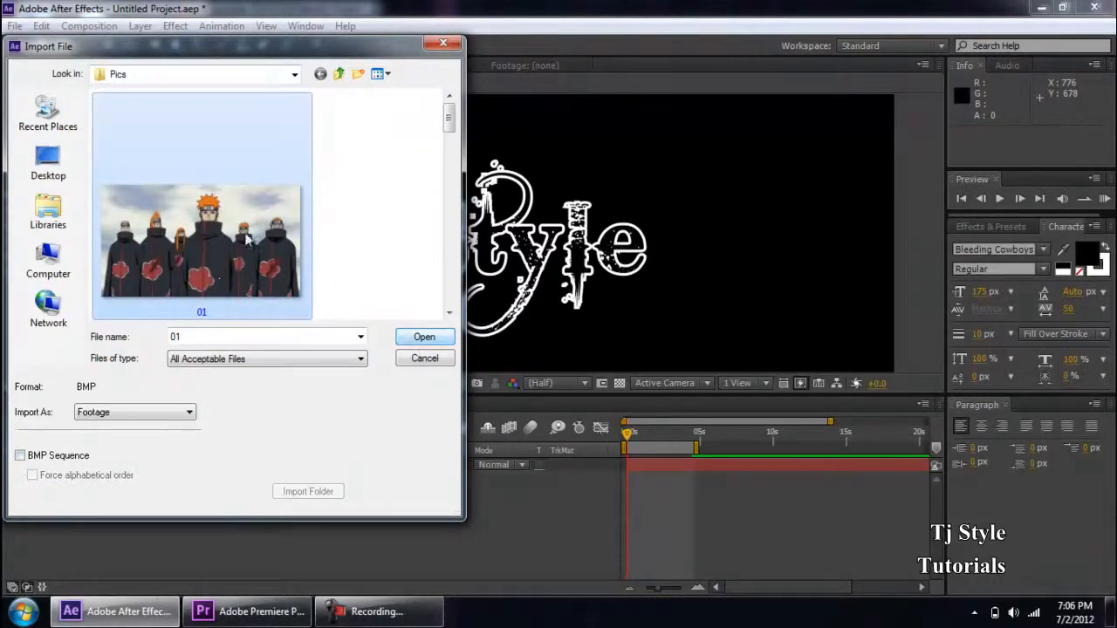
pyautogui.click(426, 342)
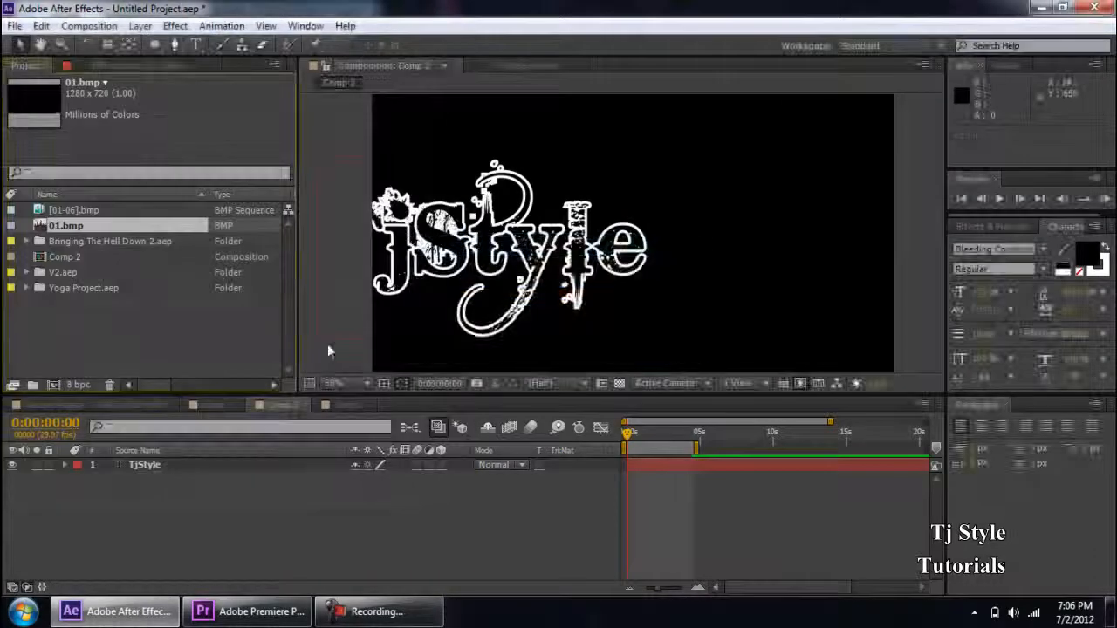
# Step: Add 01.bmp to Comp 2 above the TjStyle layer and extend the work area to the composition's end
pyautogui.moveTo(49, 243); pyautogui.dragTo(151, 449)
pyautogui.moveTo(160, 454); pyautogui.dragTo(208, 472)
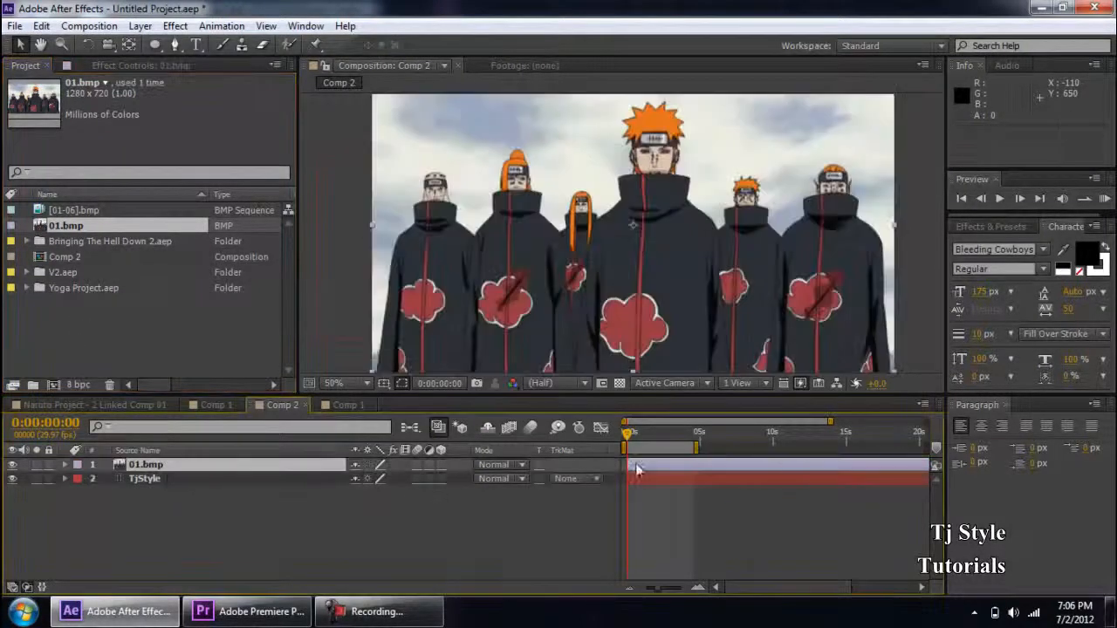
pyautogui.moveTo(626, 433); pyautogui.dragTo(595, 451)
pyautogui.moveTo(696, 448); pyautogui.dragTo(926, 450)
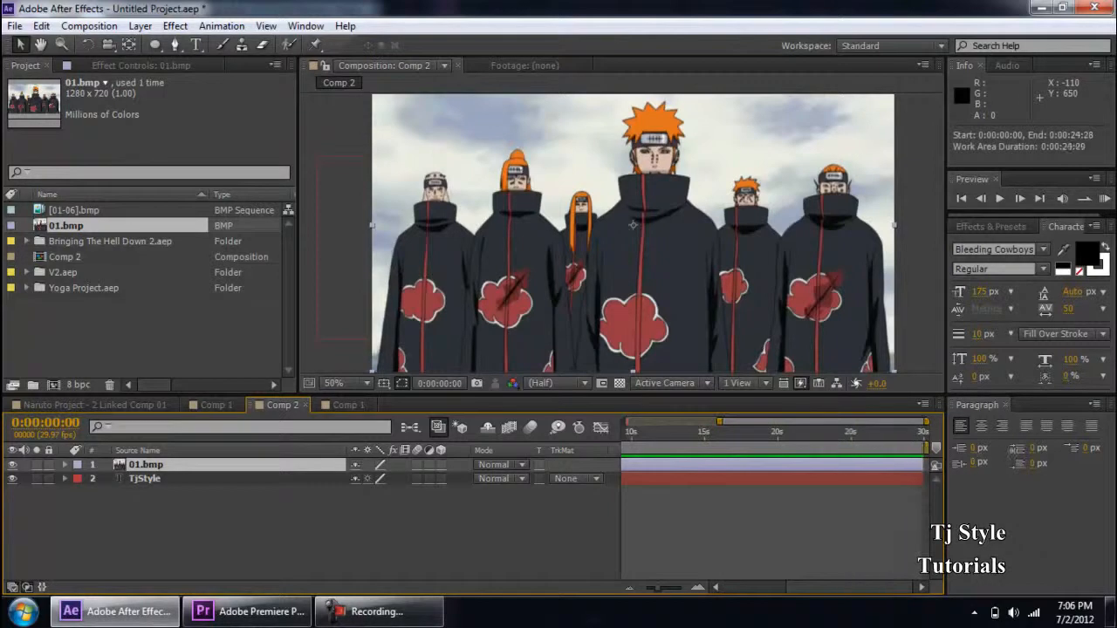
pyautogui.moveTo(656, 591); pyautogui.dragTo(643, 589)
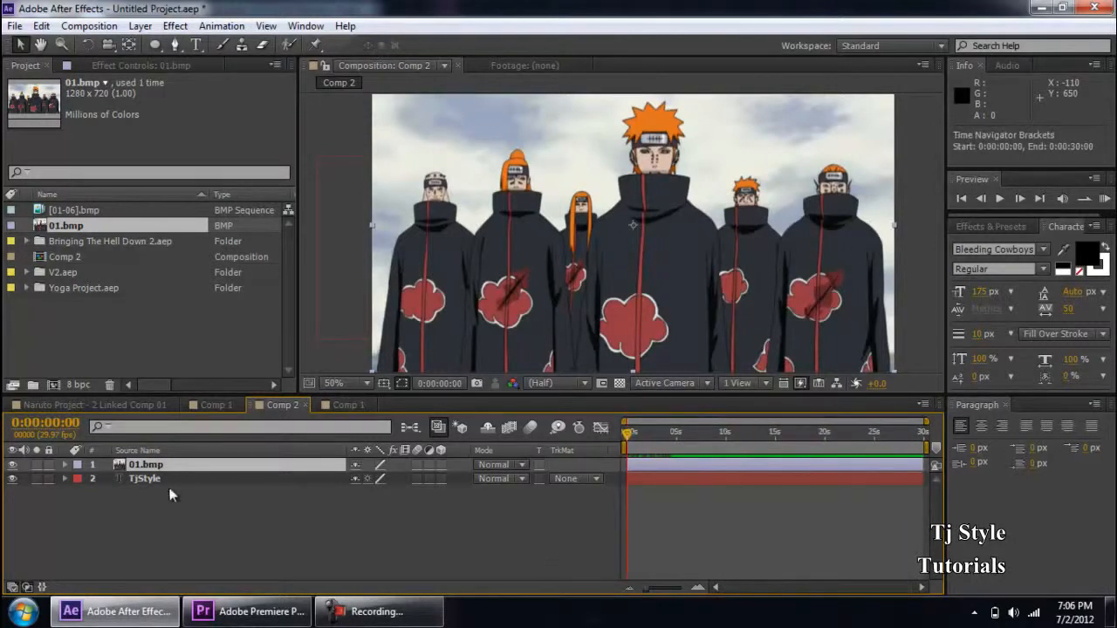
# Step: Enable Scale keyframing for the 01.bmp layer at 0:00:00:00 and reduce its Scale to 99%
pyautogui.press('s')
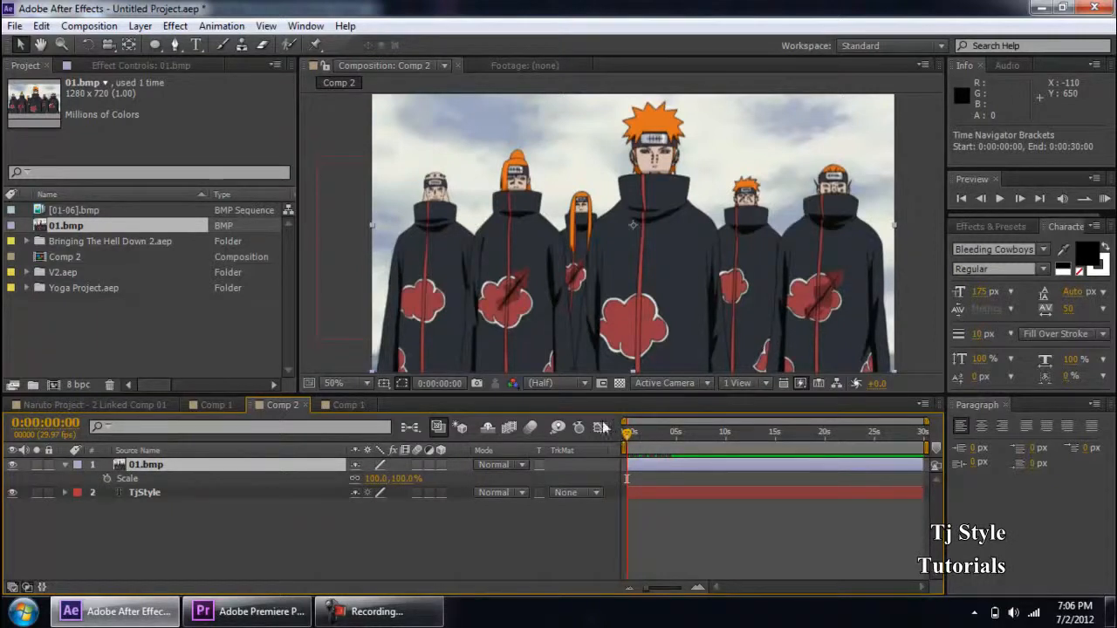
pyautogui.click(106, 478)
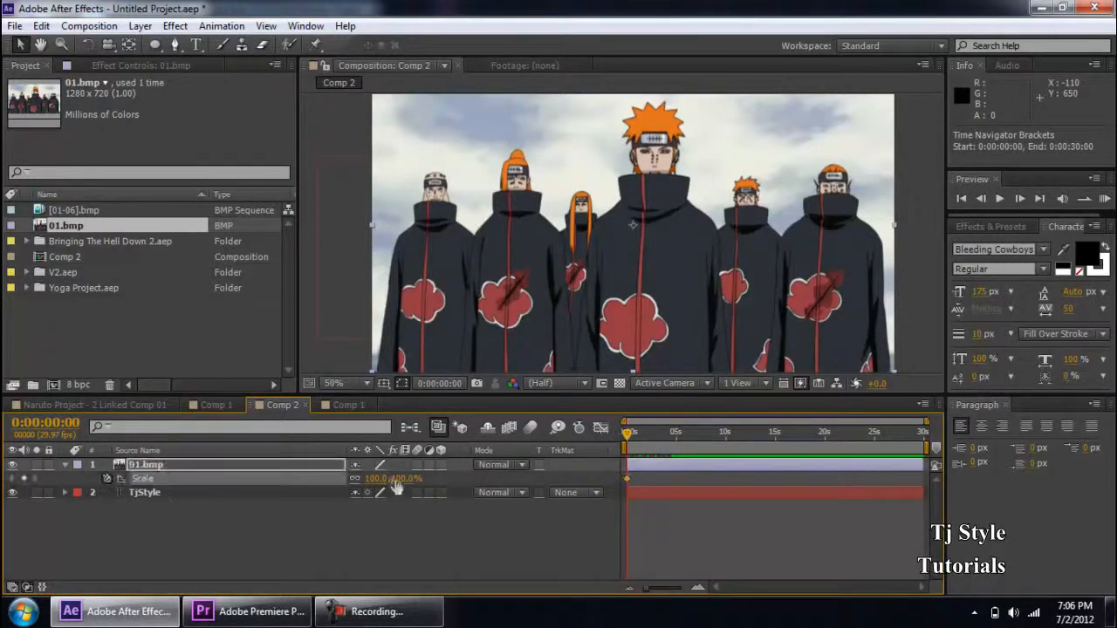
pyautogui.moveTo(380, 487); pyautogui.dragTo(253, 471)
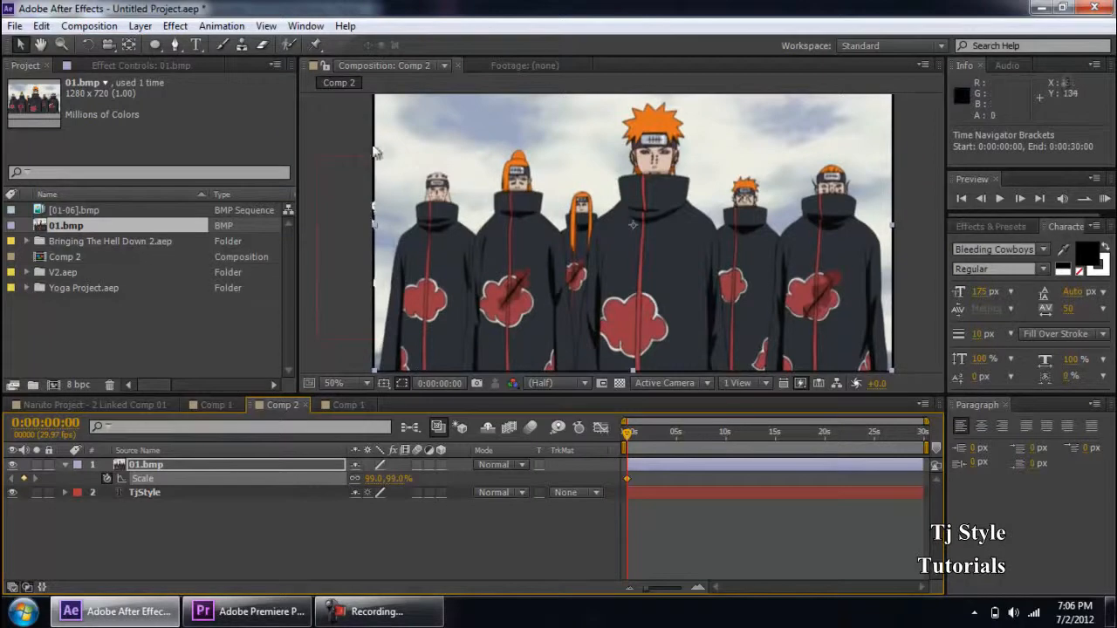
# Step: Enlarge the 01.bmp layer's Scale to 118% at the 0:00:00:00 keyframe
pyautogui.press('.')
pyautogui.scroll(-1, 371, 140)
pyautogui.press('space')
pyautogui.moveTo(370, 132); pyautogui.dragTo(483, 151)
pyautogui.scroll(1, 462, 152)
pyautogui.press('space')
pyautogui.moveTo(389, 172); pyautogui.dragTo(563, 148)
pyautogui.scroll(-1, 585, 174)
pyautogui.press('space')
pyautogui.scroll(-1, 631, 182)
pyautogui.scroll(1, 642, 181)
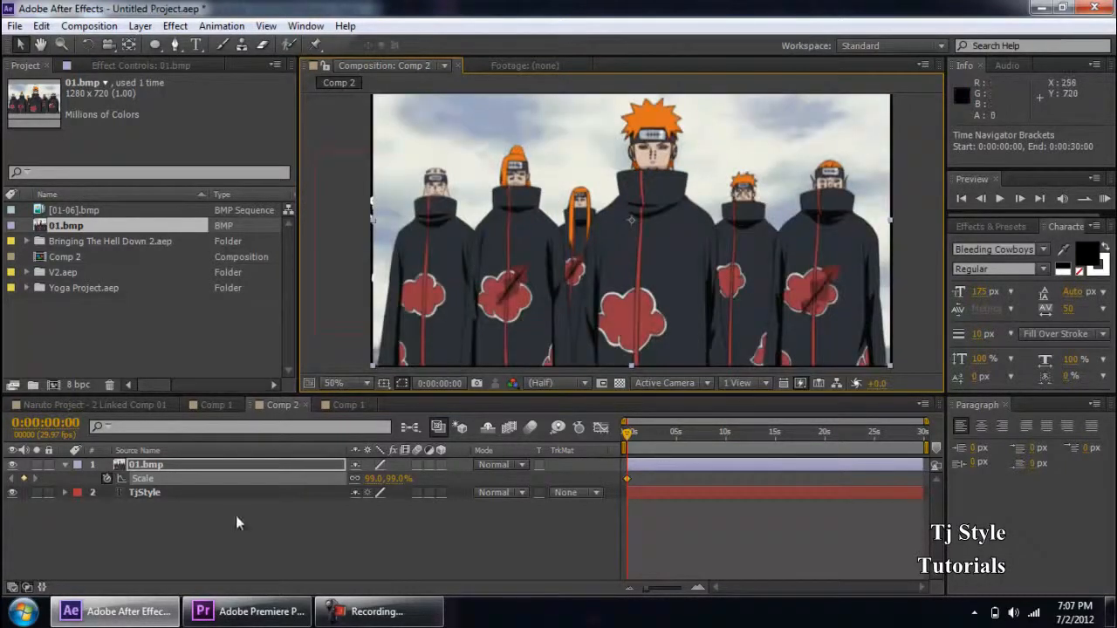
pyautogui.moveTo(370, 478); pyautogui.dragTo(384, 467)
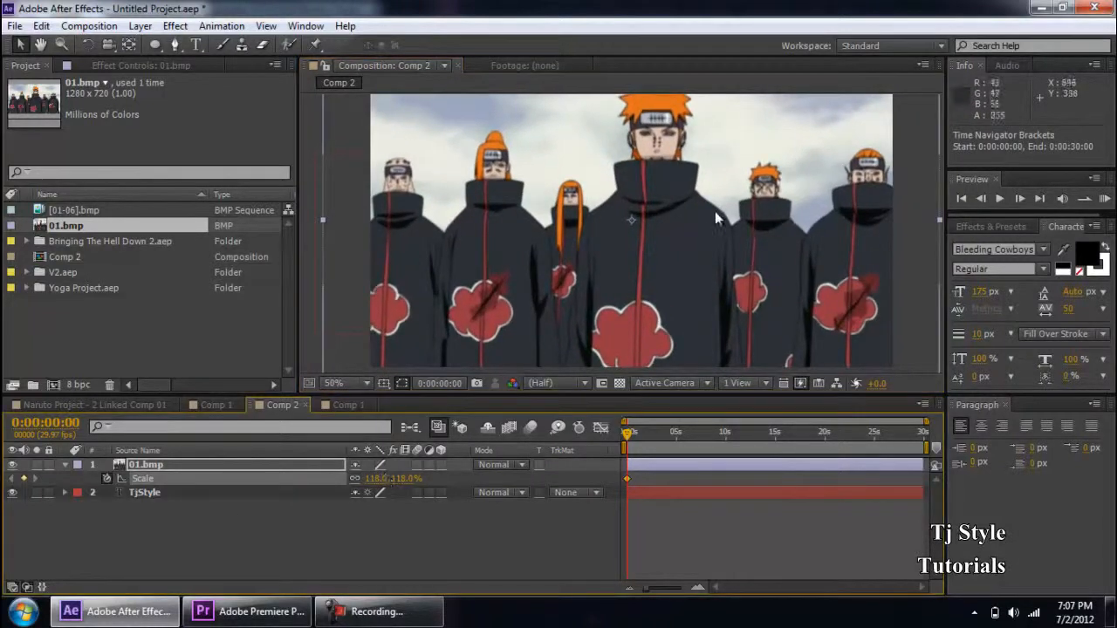
# Step: Add a Scale keyframe to the 01.bmp layer at 0:00:04:04 with a value of 100%
pyautogui.scroll(-1, 688, 242)
pyautogui.moveTo(627, 430); pyautogui.dragTo(667, 432)
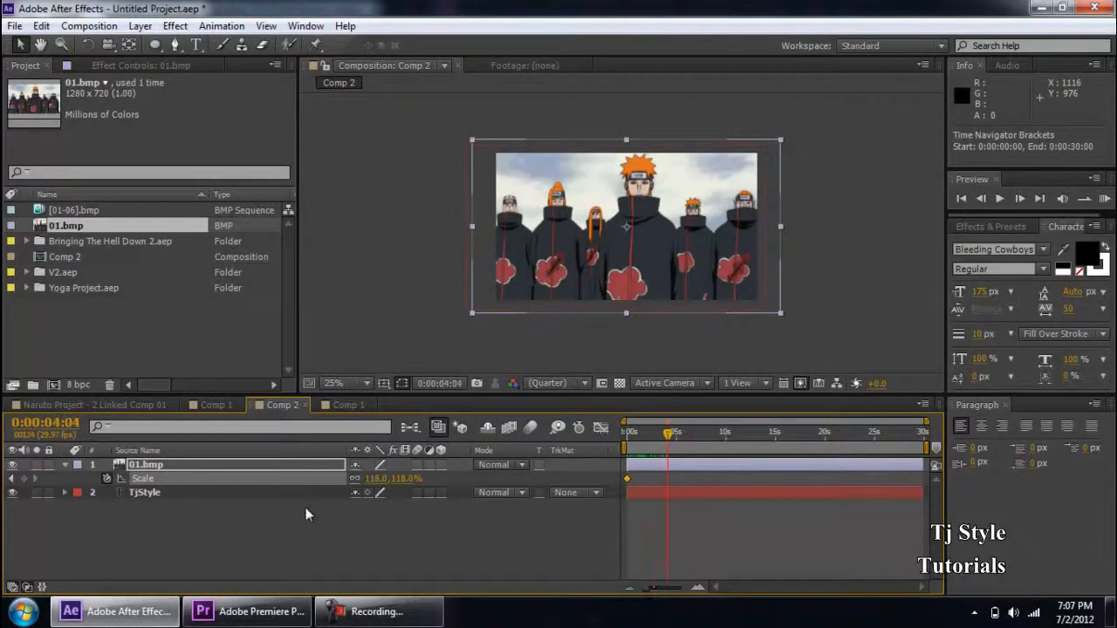
pyautogui.click(24, 479)
pyautogui.click(380, 478)
pyautogui.write('100')
pyautogui.press('Return')
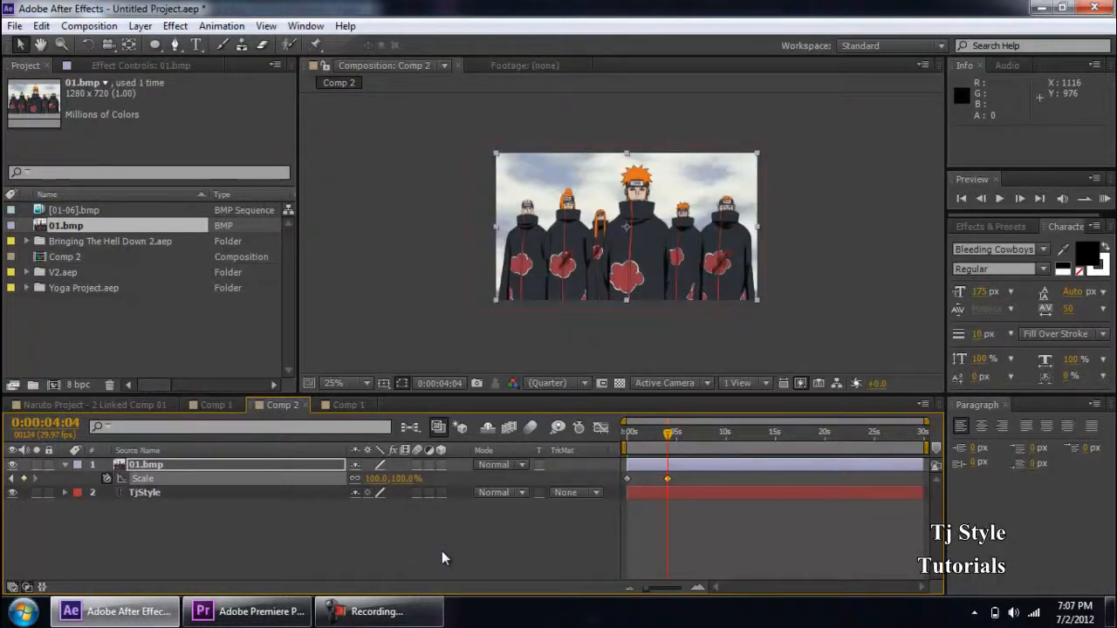
# Step: Scrub through the 01.bmp layer's Scale animation in Comp 2 and return the time indicator to 0:00:00:00
pyautogui.scroll(2, 642, 271)
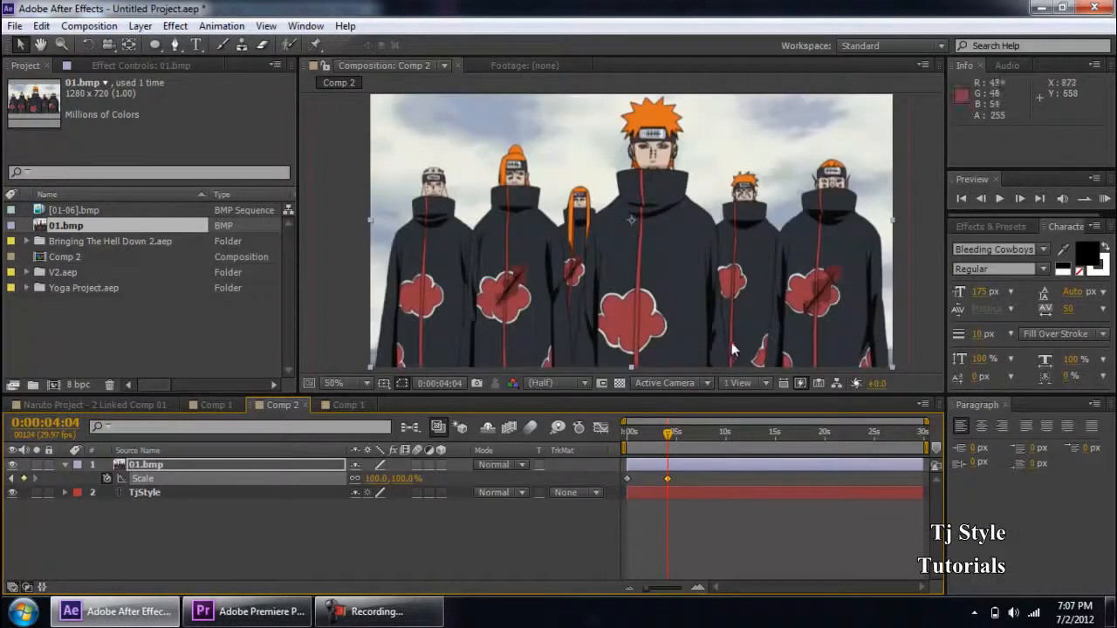
pyautogui.moveTo(663, 449)
pyautogui.mouseDown()
pyautogui.moveTo(608, 438)
pyautogui.moveTo(674, 445)
pyautogui.mouseUp()
pyautogui.press('Home')
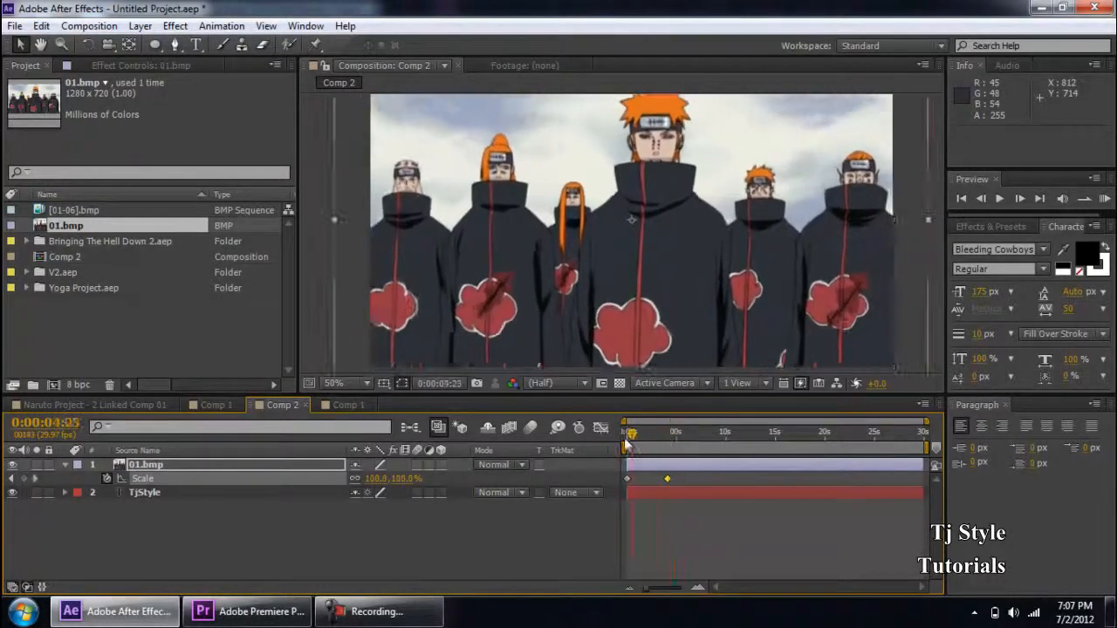
pyautogui.scroll(-2, 715, 212)
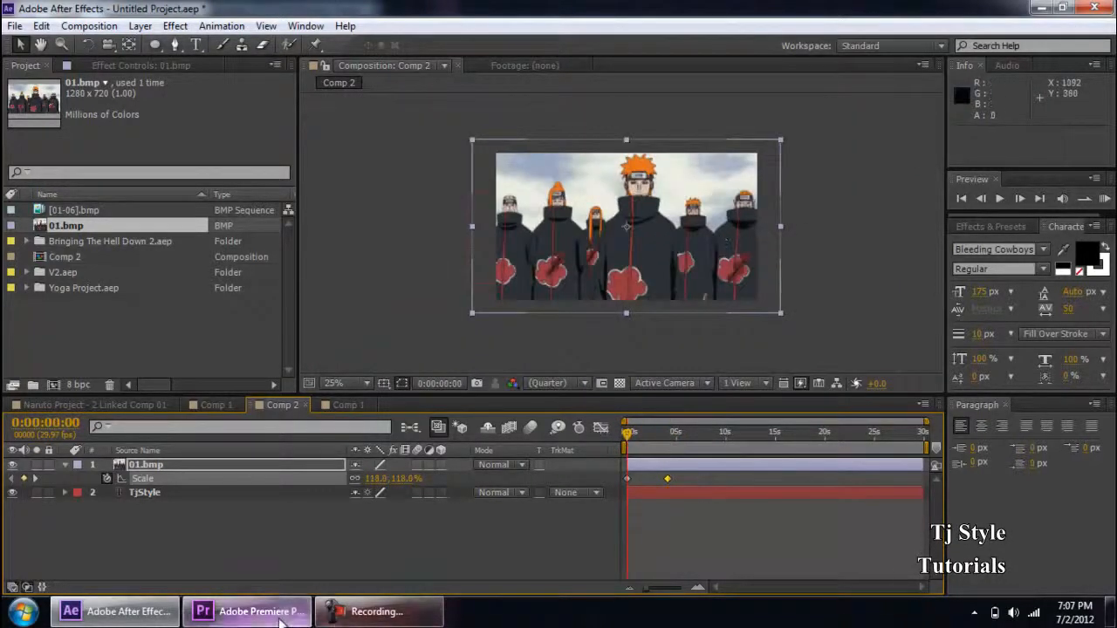
# Step: Switch to Premiere Pro, scrub through the opening still clips of the 130.mp4 sequence to examine their motion, and return to After Effects
pyautogui.click(251, 610)
pyautogui.moveTo(586, 432); pyautogui.dragTo(756, 423)
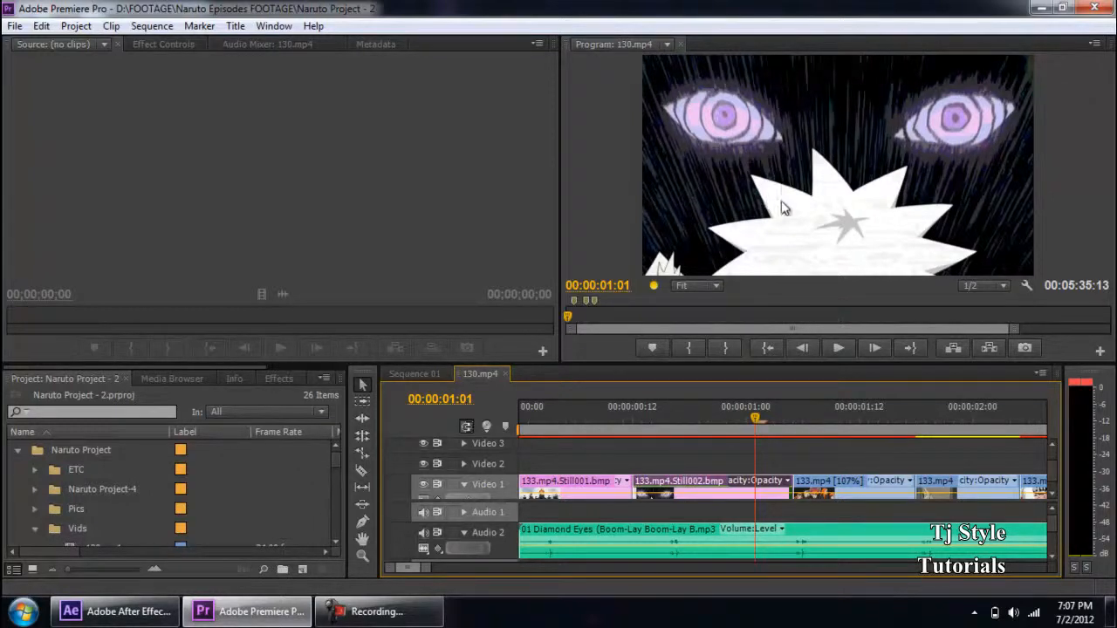
pyautogui.moveTo(686, 424); pyautogui.dragTo(720, 423)
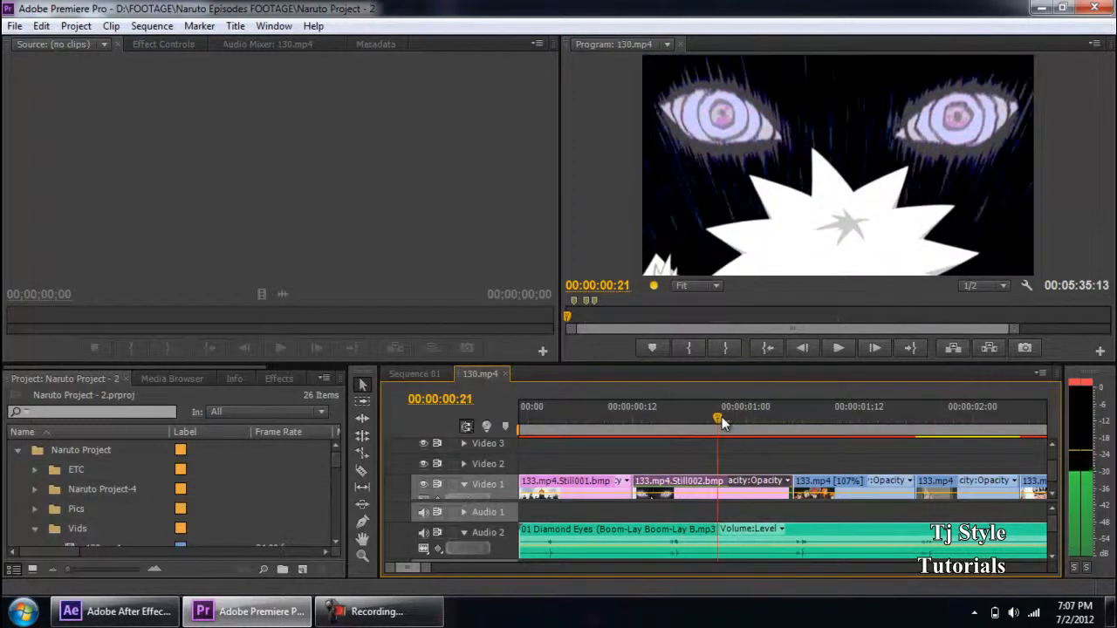
pyautogui.moveTo(720, 423); pyautogui.dragTo(689, 436)
pyautogui.click(148, 619)
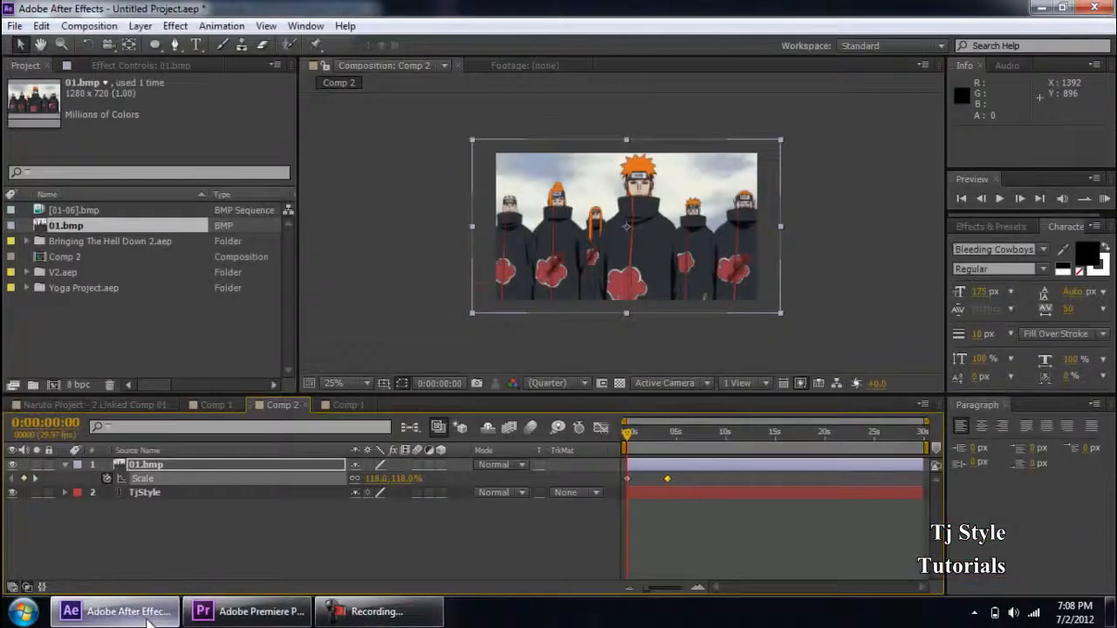
pyautogui.click(369, 614)
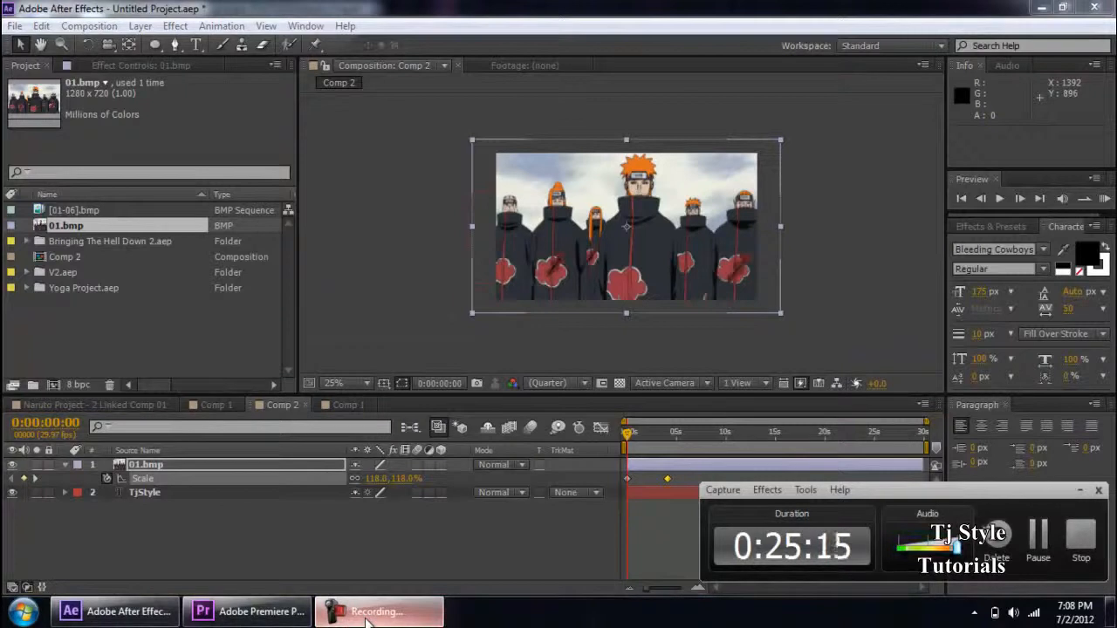